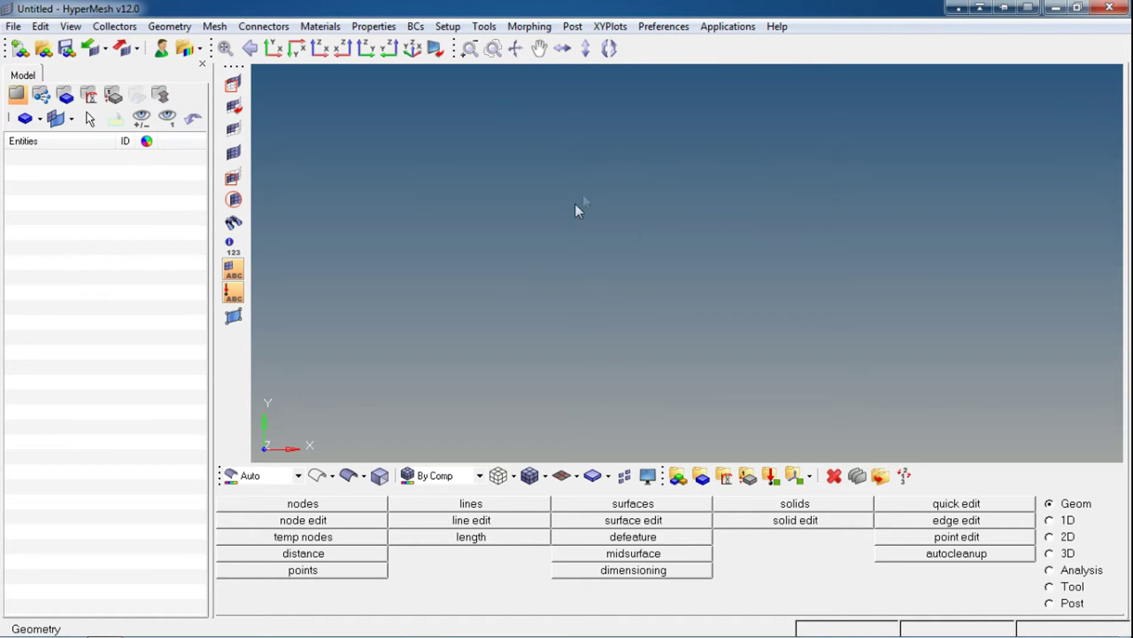
Switch the user profile to Manufacturing Solutions with HyperForm Radioss Incremental
left_click(664, 26)
left_click(671, 243)
left_click(382, 124)
left_click(390, 151)
left_click(478, 151)
left_click(466, 157)
left_click(440, 289)
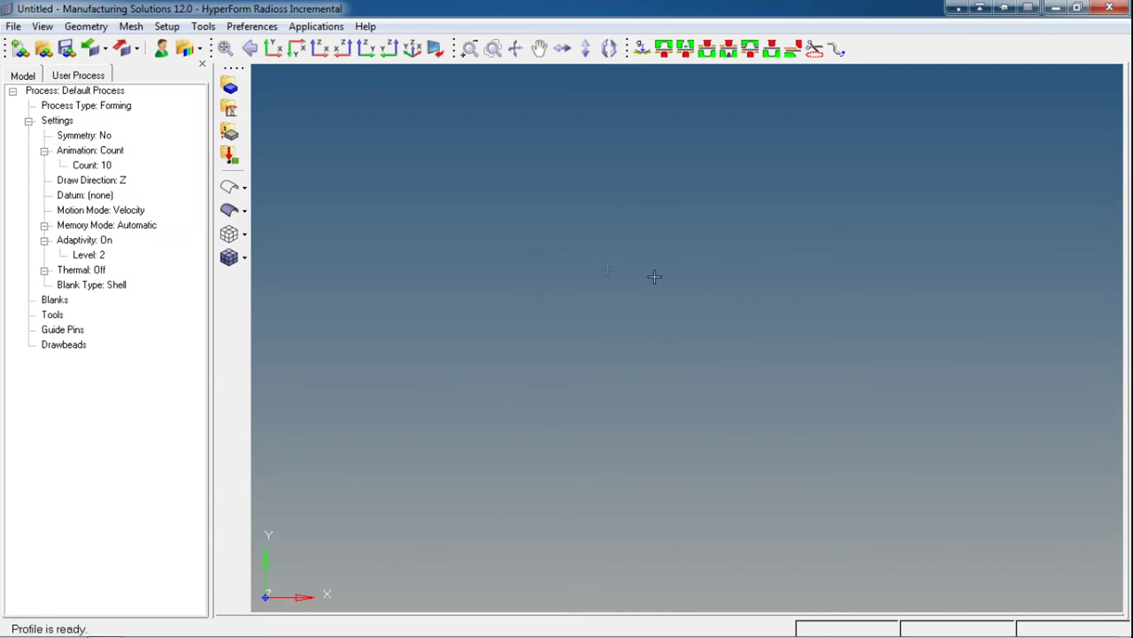
Import the die_skin.iges geometry from the Die Module folder with the Auto Detect file type
left_click(13, 26)
mouse_move(36, 148)
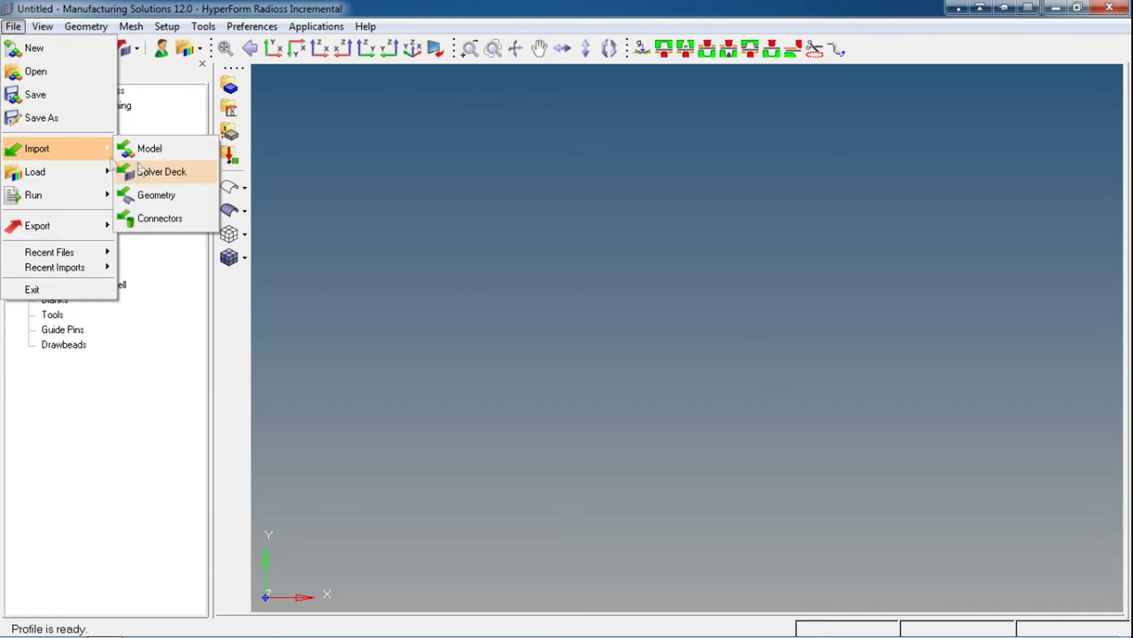
left_click(150, 194)
left_click(24, 176)
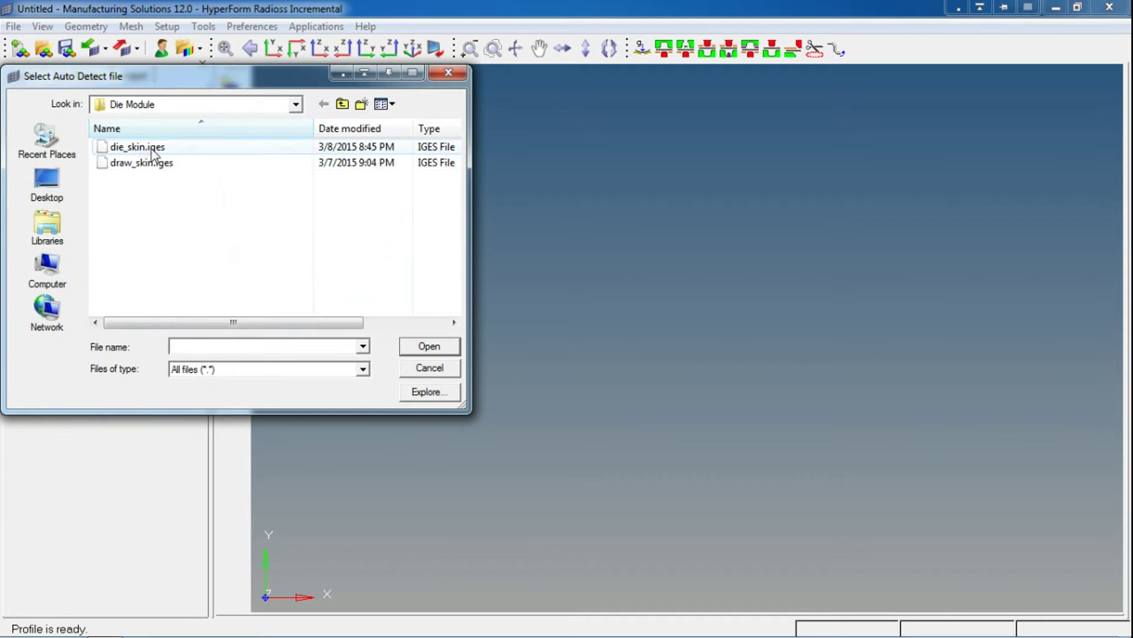
left_click(141, 147)
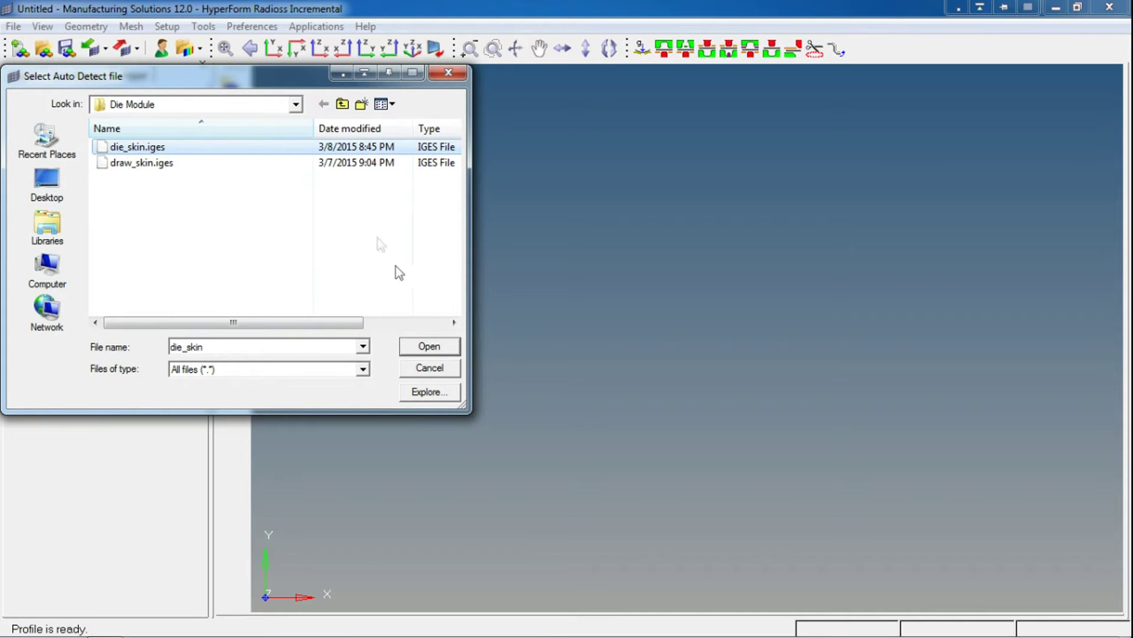
left_click(430, 346)
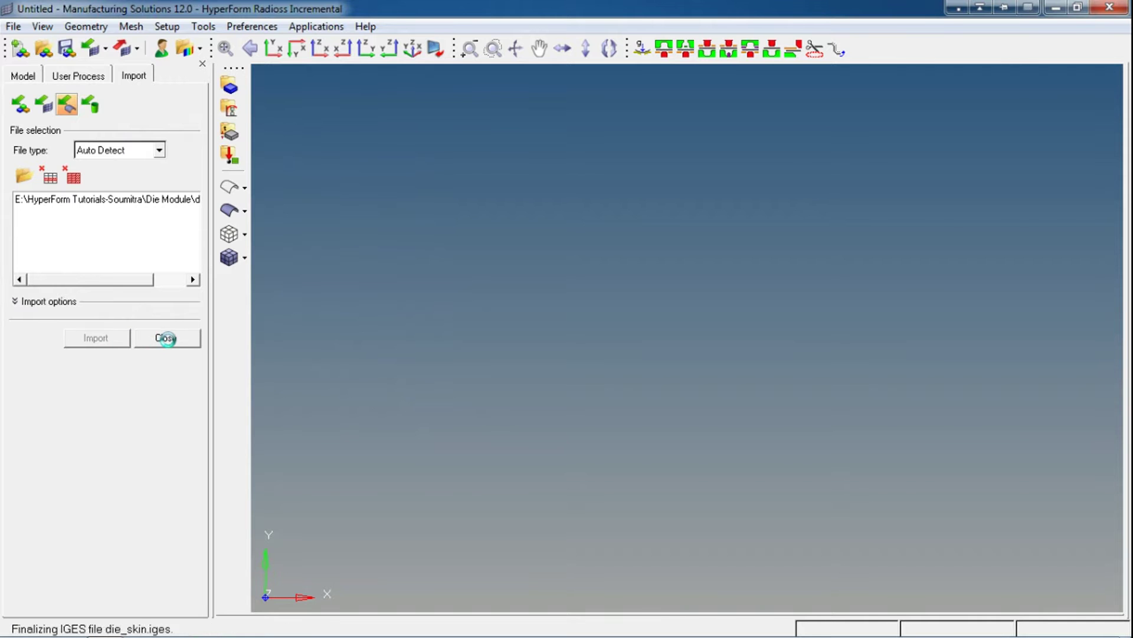
left_click(156, 337)
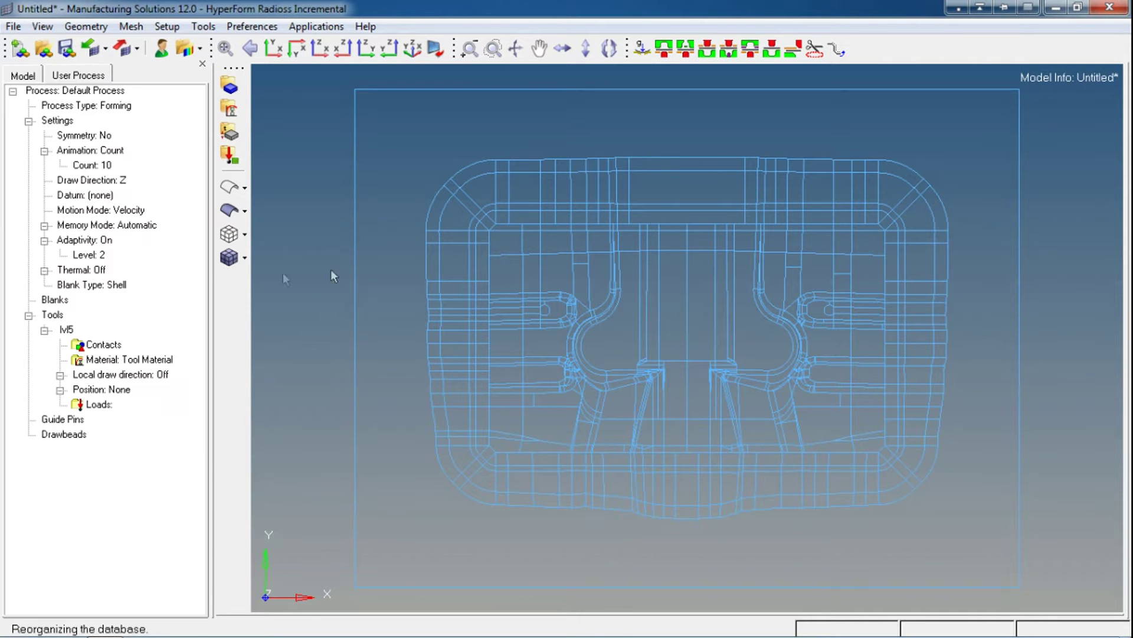
Examine the imported die geometry in wireframe from several angles
left_click_drag(711, 350, 723, 206, "ctrl")
left_click_drag(711, 266, 544, 223, "ctrl")
left_click_drag(636, 292, 583, 340, "ctrl")
right_click_drag(602, 347, 643, 357, "ctrl")
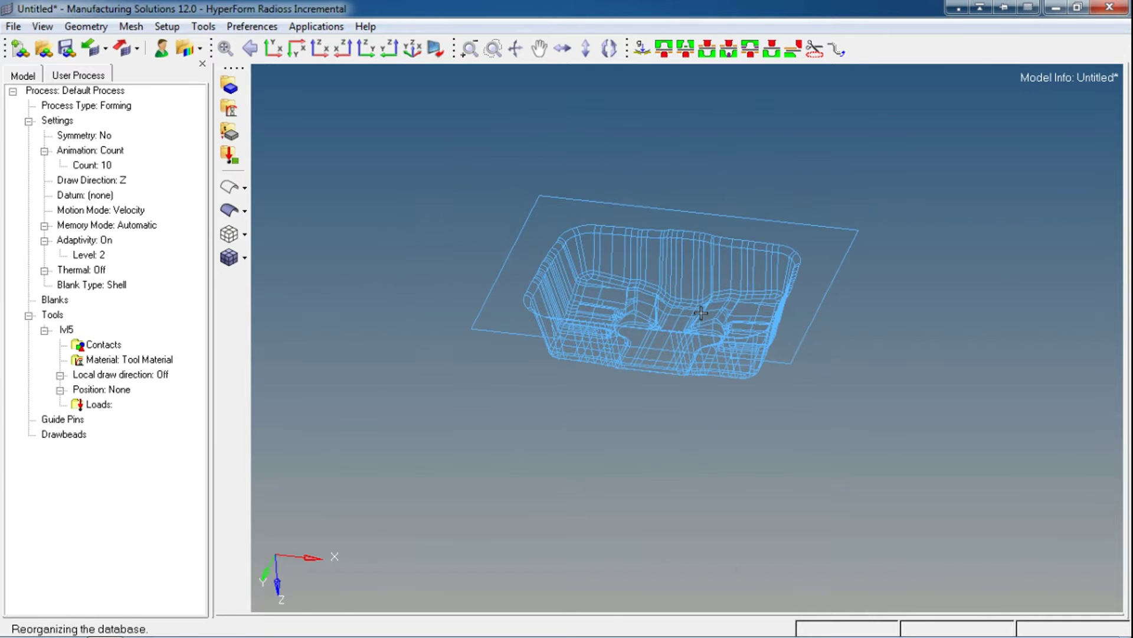
right_click_drag(702, 314, 651, 311, "ctrl")
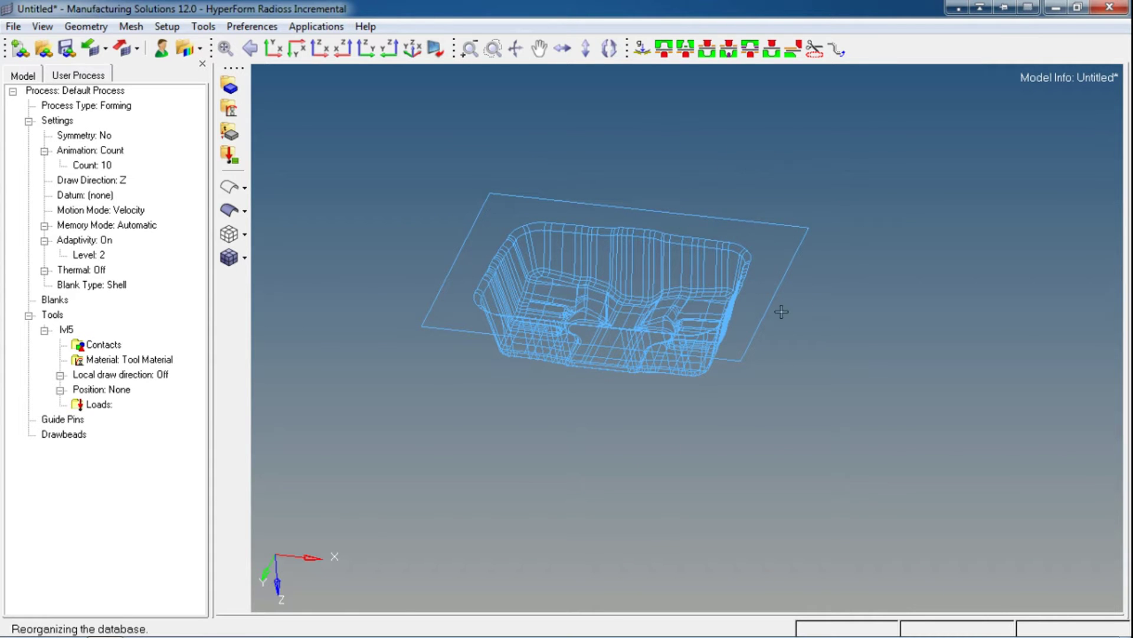
mouse_move(608, 324)
left_mouse_down("ctrl")
mouse_move(625, 366)
mouse_move(625, 326)
left_mouse_up("ctrl")
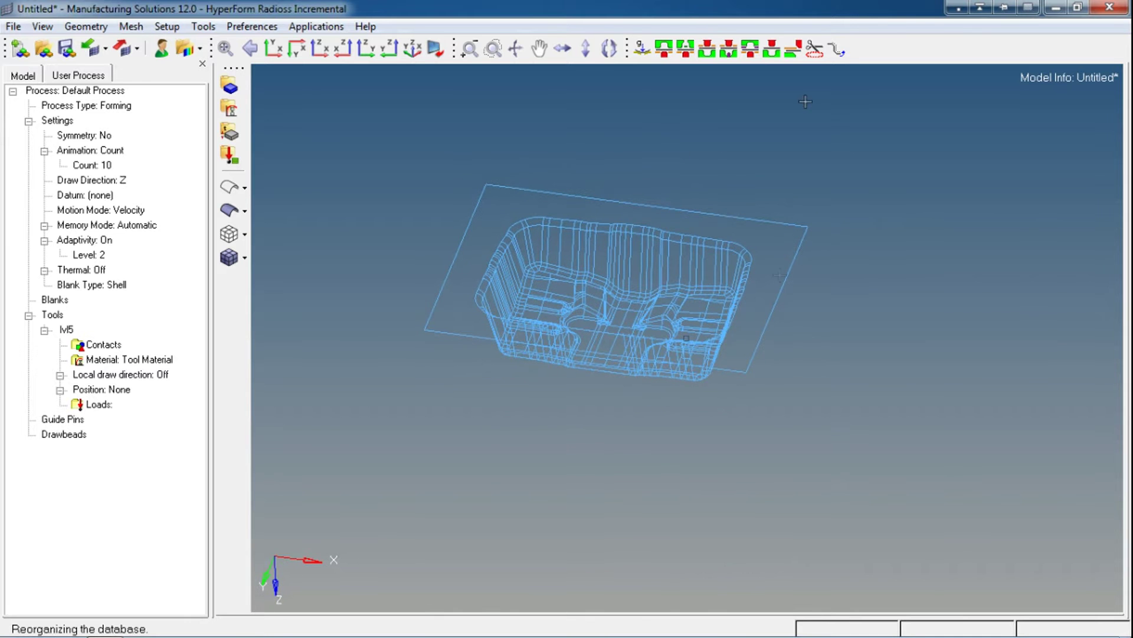
left_click_drag(535, 381, 584, 300, "ctrl")
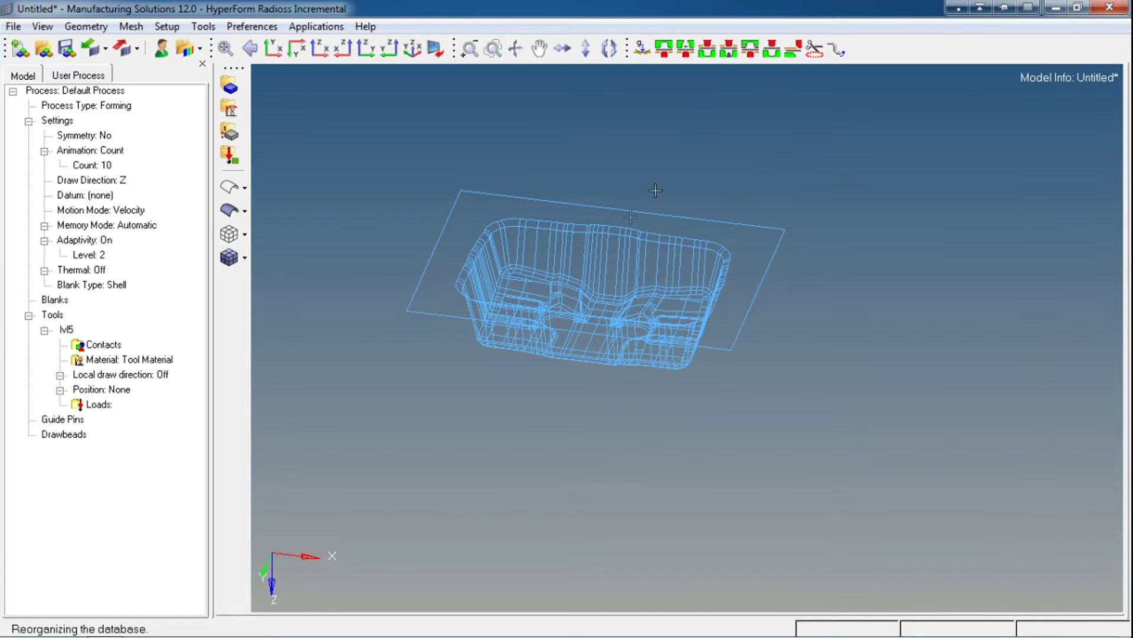
right_click_drag(594, 193, 630, 222, "ctrl")
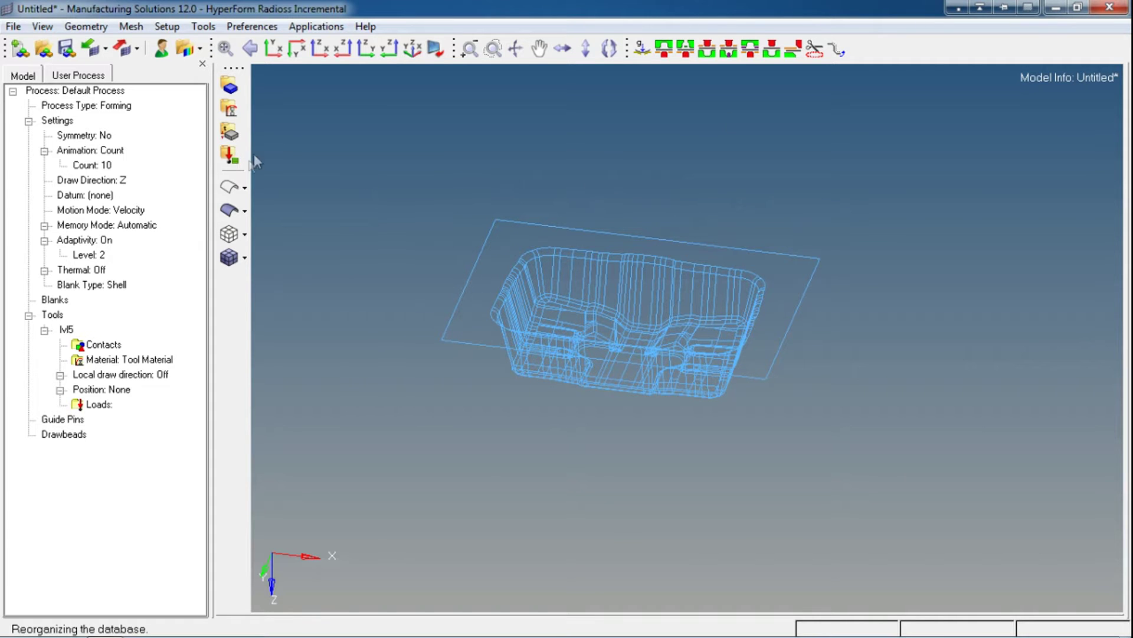
Display the die surfaces shaded with their surface edges and view the cavity from above
left_click(229, 211)
left_click_drag(526, 231, 674, 278, "ctrl")
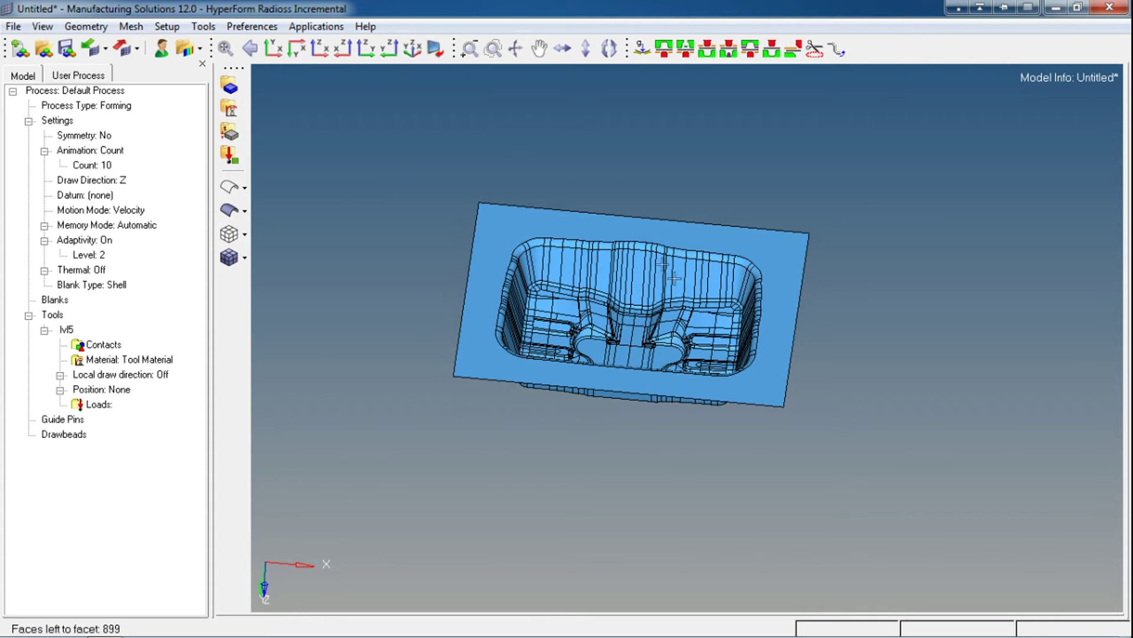
mouse_move(624, 387)
left_mouse_down("ctrl")
mouse_move(643, 430)
mouse_move(683, 458)
mouse_move(635, 435)
mouse_move(643, 228)
left_mouse_up("ctrl")
right_click_drag(643, 228, 643, 184, "ctrl")
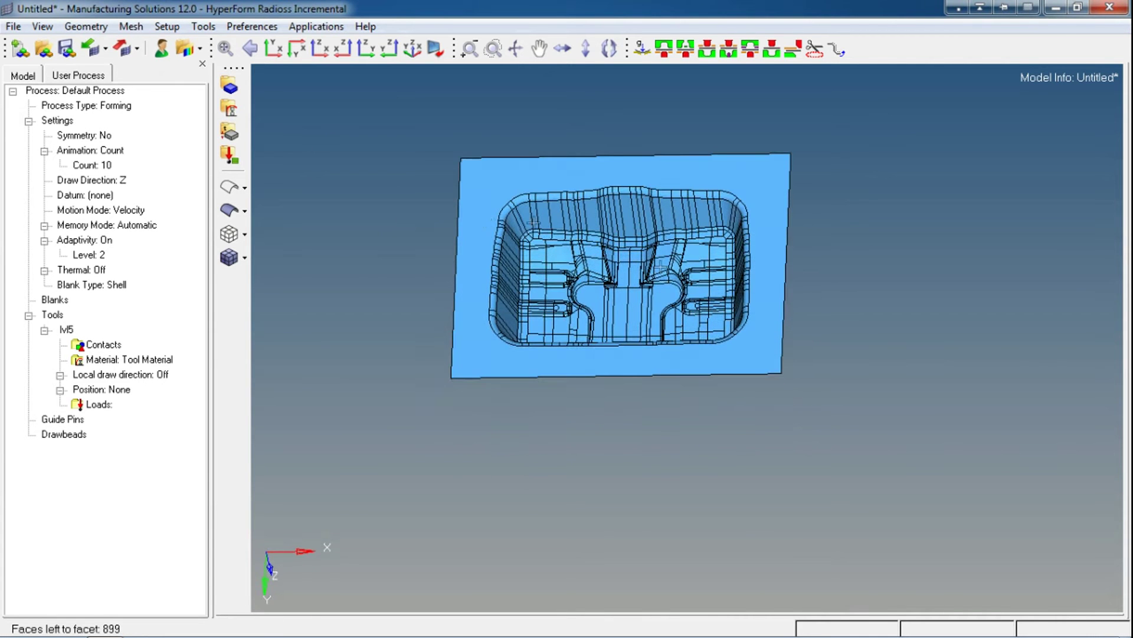
right_click_drag(655, 328, 623, 352, "ctrl")
Open the Quick Edit geometry tool to show the die's surface edges by topology
left_click(84, 27)
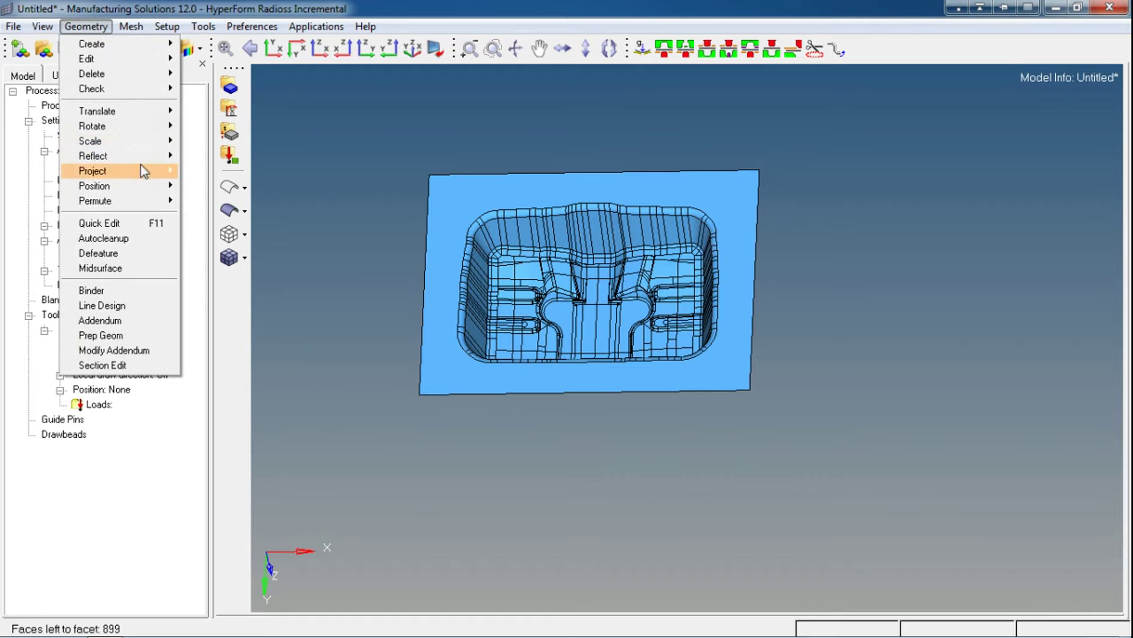
left_click(126, 224)
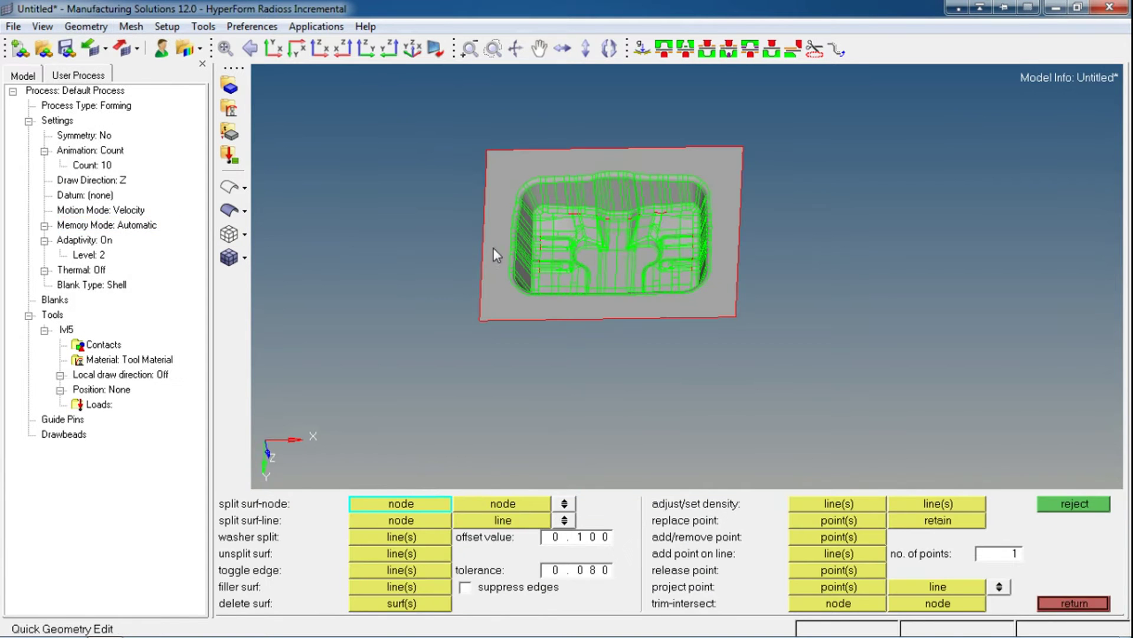
scroll(614, 225, "up", 5)
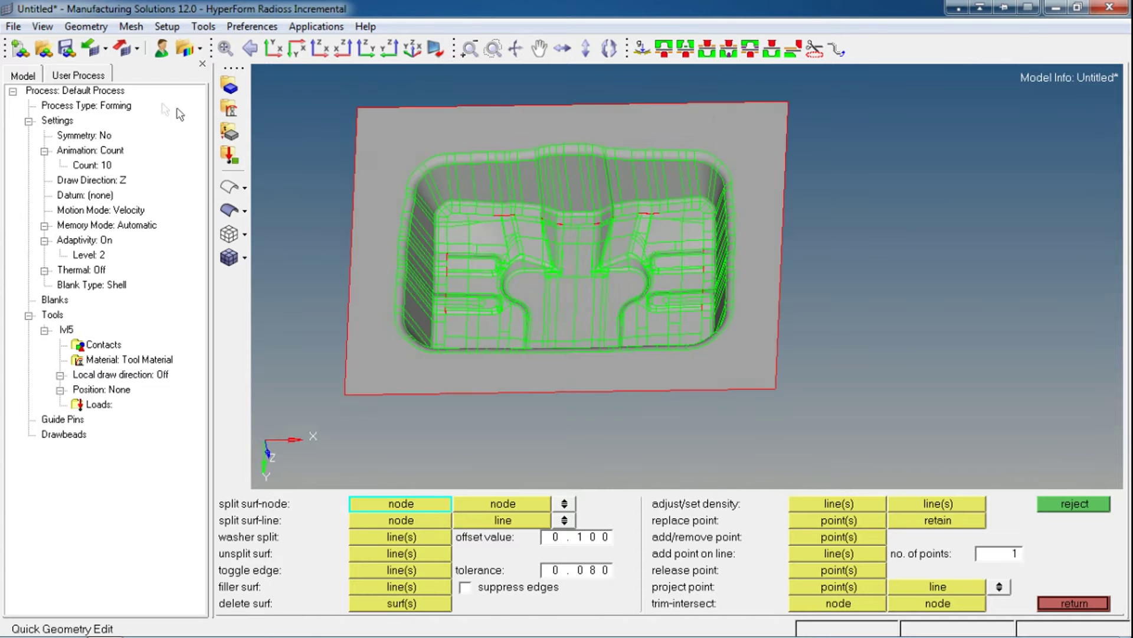
Rename the imported geometry's component as die
left_click(22, 75)
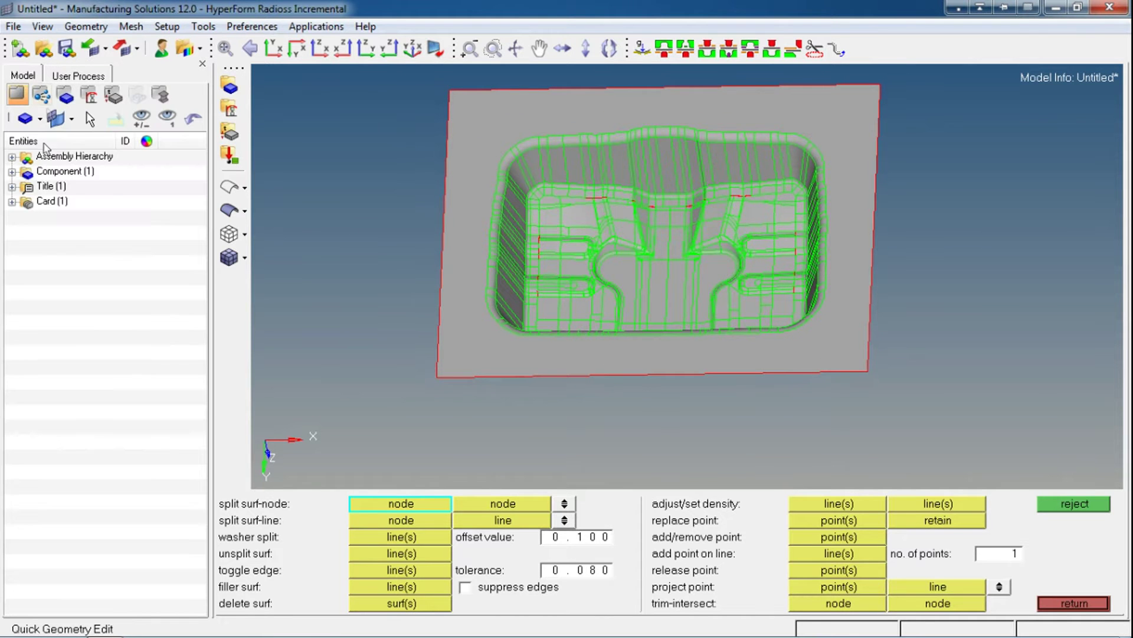
left_click(12, 172)
right_click_drag(597, 202, 541, 222, "ctrl")
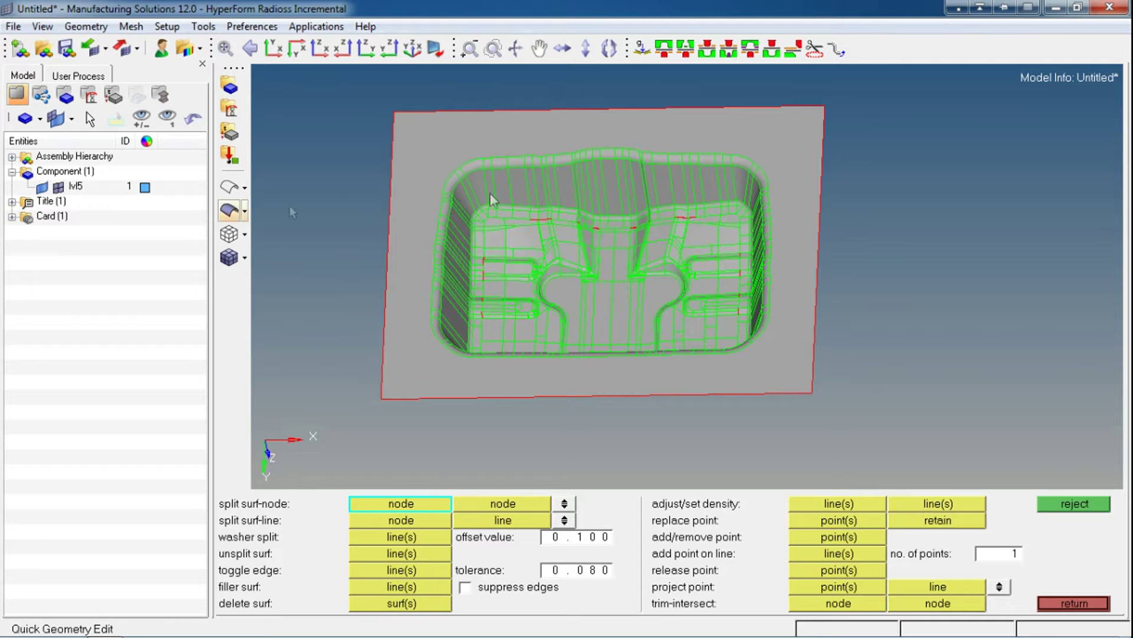
right_click(75, 187)
left_click(120, 323)
type("die")
key("Return")
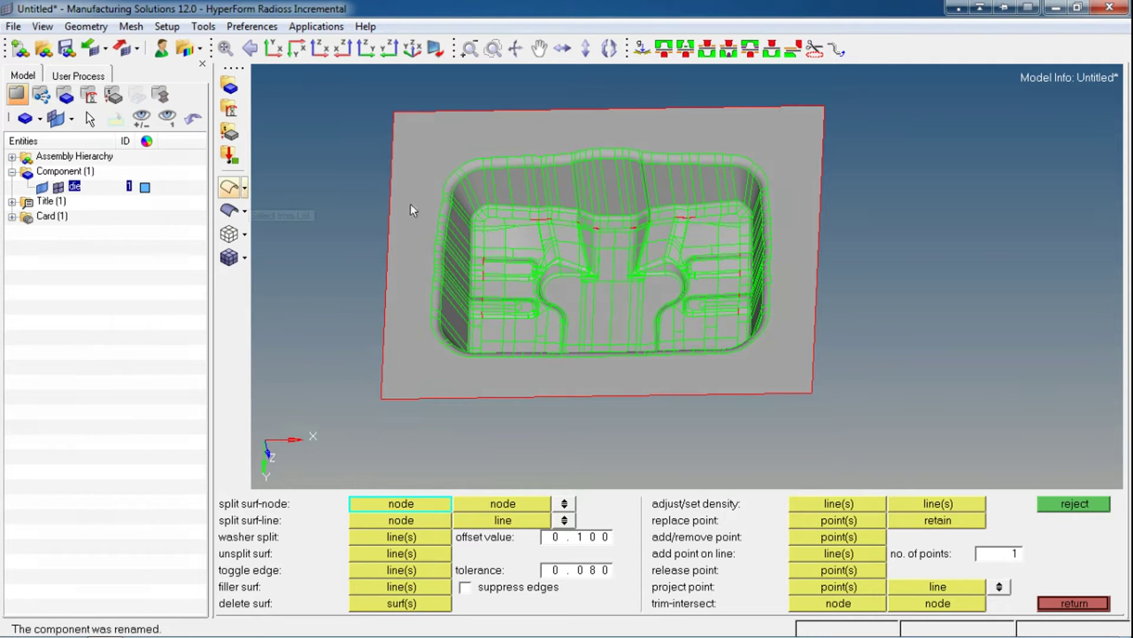
left_click(973, 182)
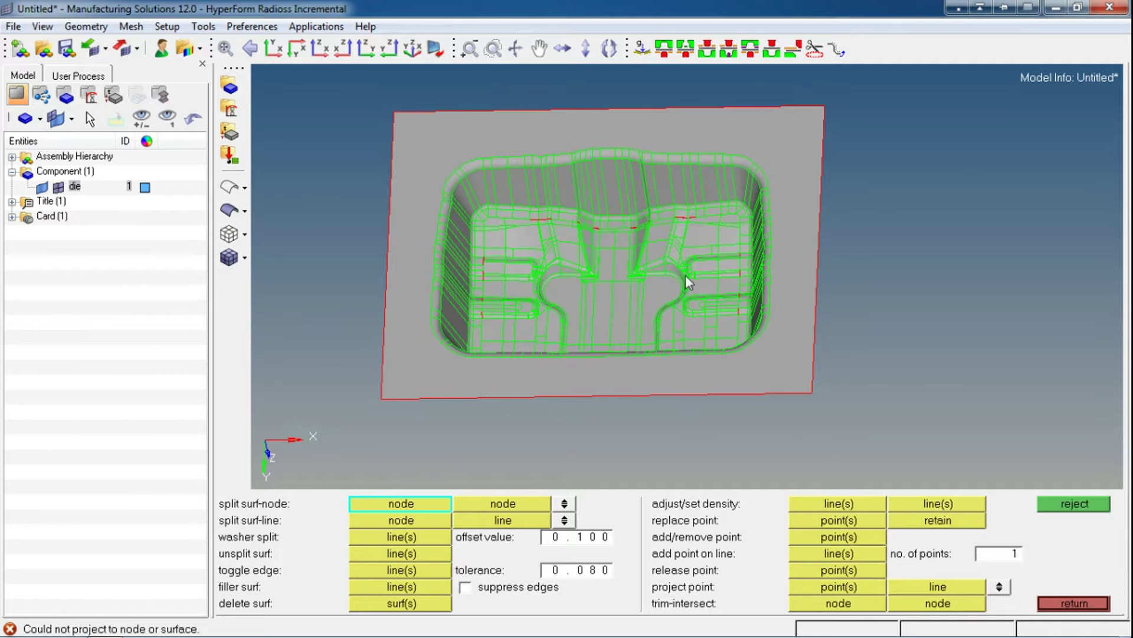
Examine the edge topology of the die's flange, walls and floor from several angles
left_click_drag(637, 289, 610, 265, "ctrl")
scroll(602, 218, "up", 4, "ctrl")
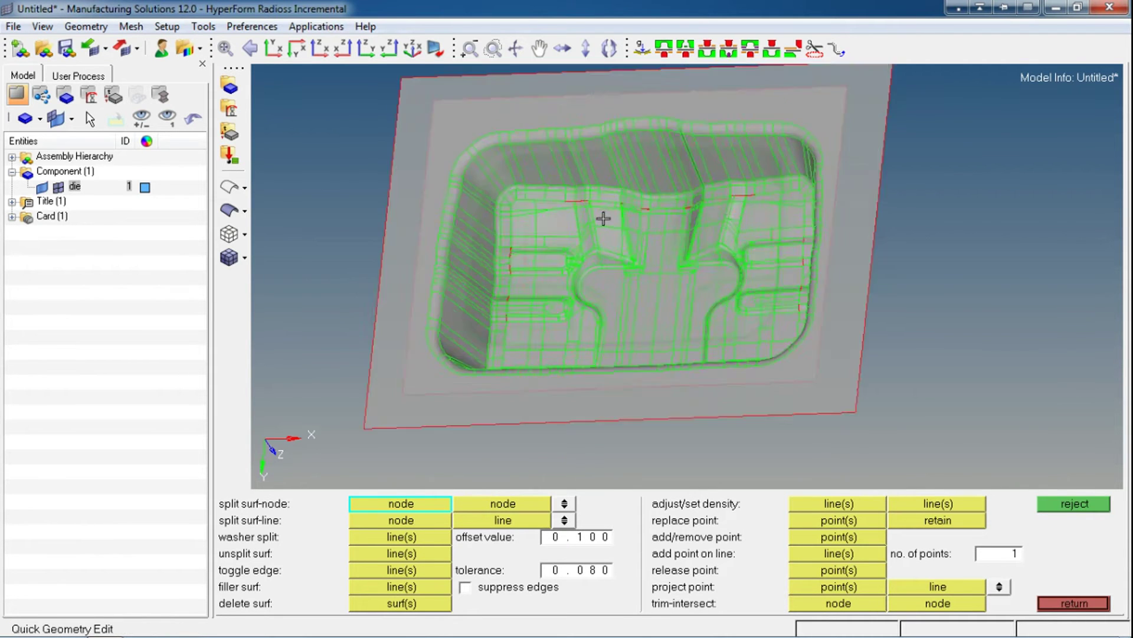
right_click_drag(643, 234, 618, 238, "ctrl")
scroll(640, 268, "down", 4, "ctrl")
left_click_drag(632, 342, 634, 292, "ctrl")
left_click_drag(869, 243, 673, 239, "ctrl")
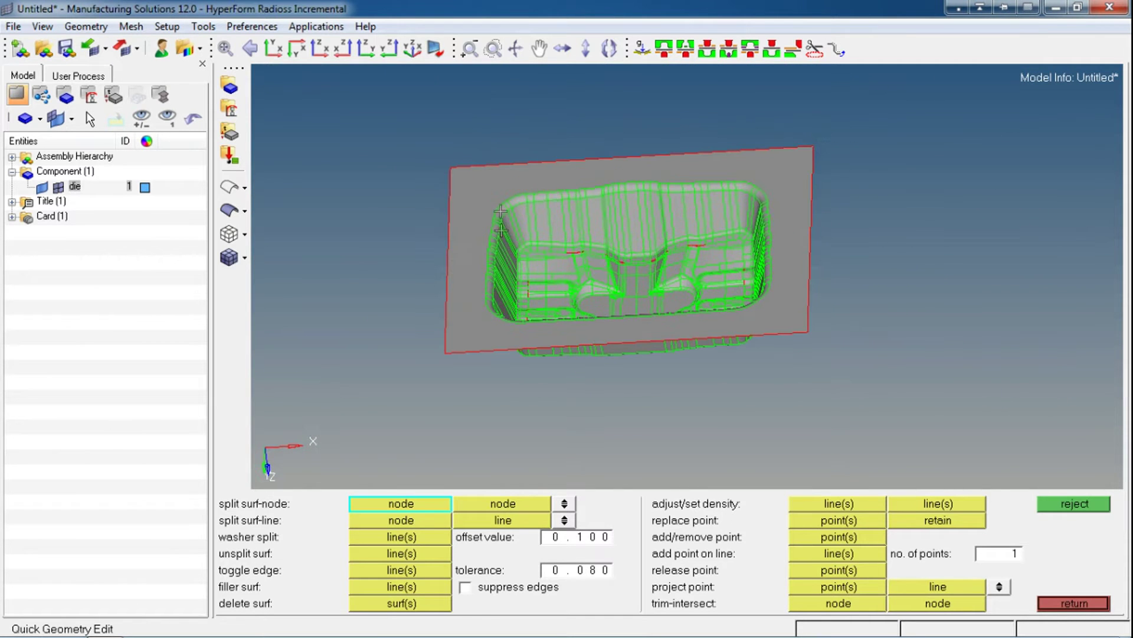
left_click_drag(576, 250, 587, 304, "ctrl")
left_click_drag(714, 369, 655, 248, "ctrl")
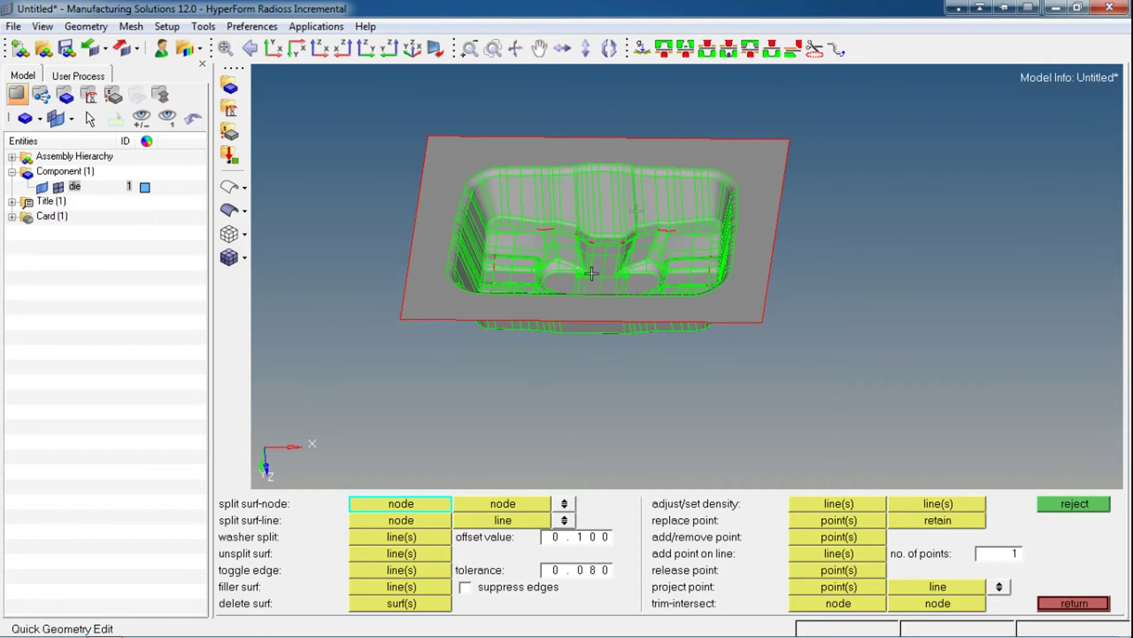
left_click_drag(608, 289, 633, 246, "ctrl")
mouse_move(634, 246)
right_mouse_down("ctrl")
mouse_move(626, 305)
mouse_move(646, 255)
right_mouse_up("ctrl")
scroll(592, 290, "up", 3, "ctrl")
scroll(641, 268, "down", 2, "ctrl")
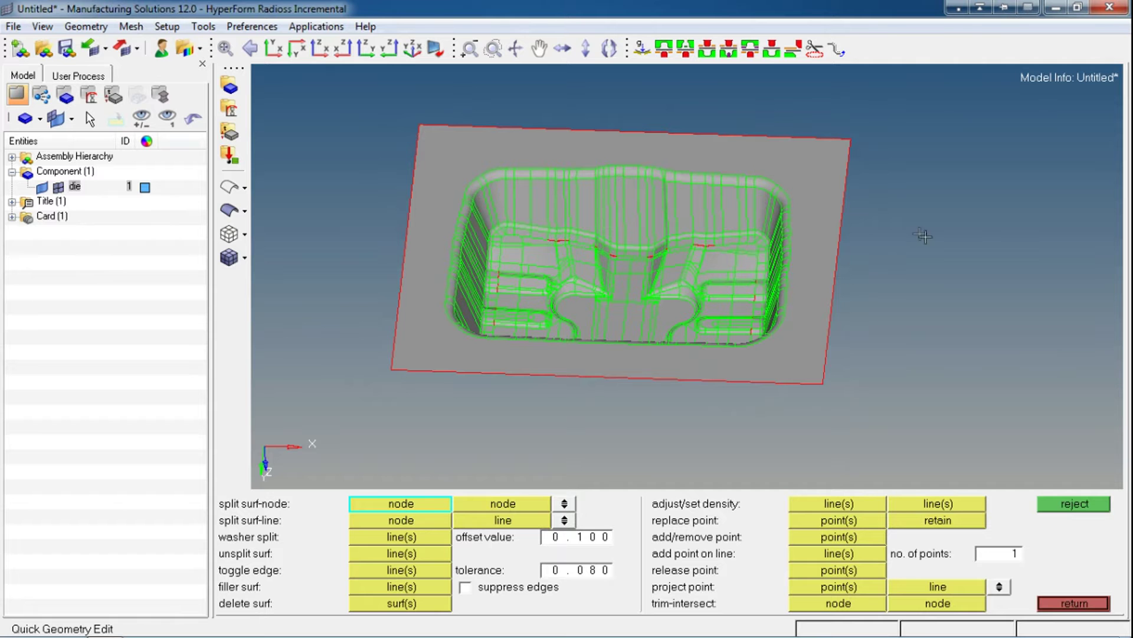
Inspect the red free edges on the die floor up close, around the beads and the central channel
scroll(597, 329, "up", 5)
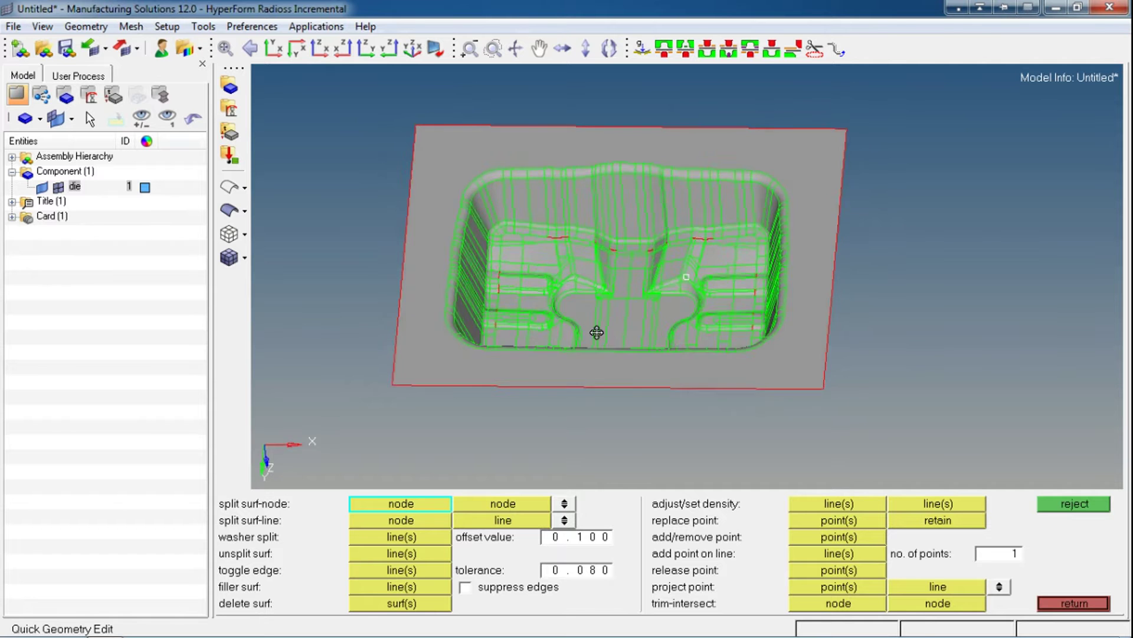
scroll(582, 214, "up", 2)
left_click_drag(585, 215, 658, 246, "ctrl")
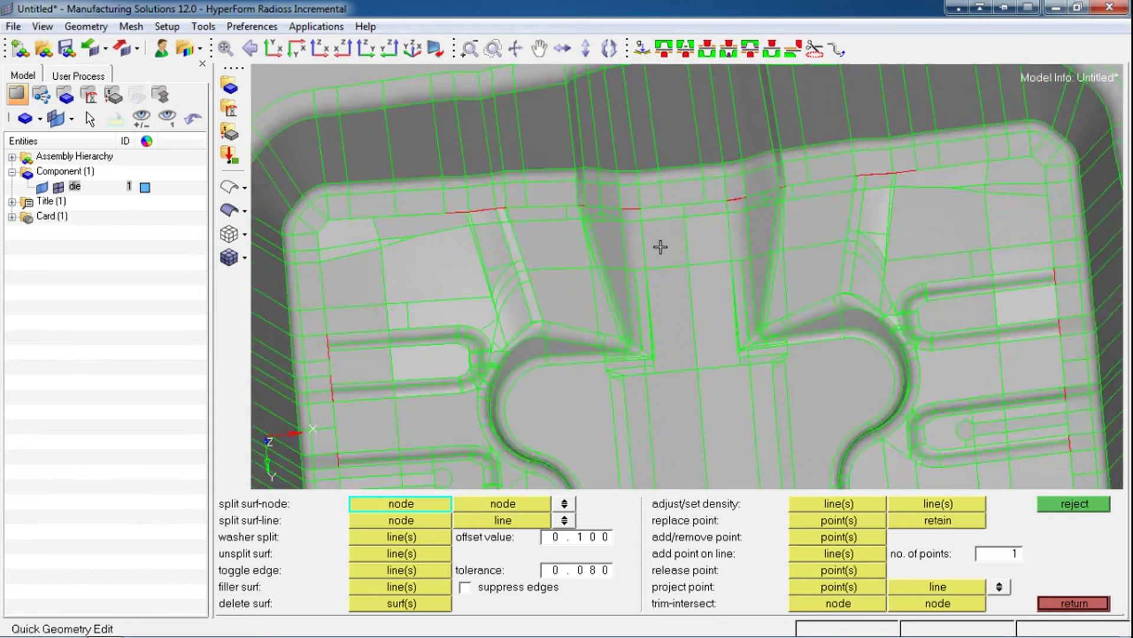
scroll(723, 329, "down", 3)
left_click_drag(685, 360, 624, 234, "ctrl")
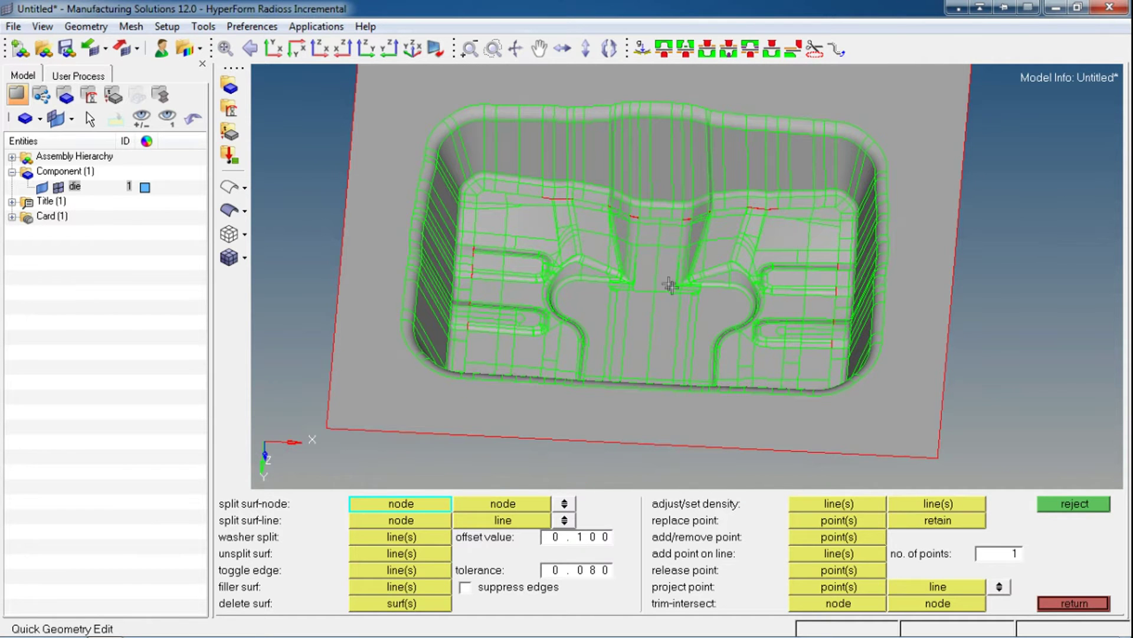
left_click_drag(672, 319, 721, 286, "ctrl")
right_click_drag(721, 286, 663, 278, "ctrl")
scroll(770, 190, "up", 6)
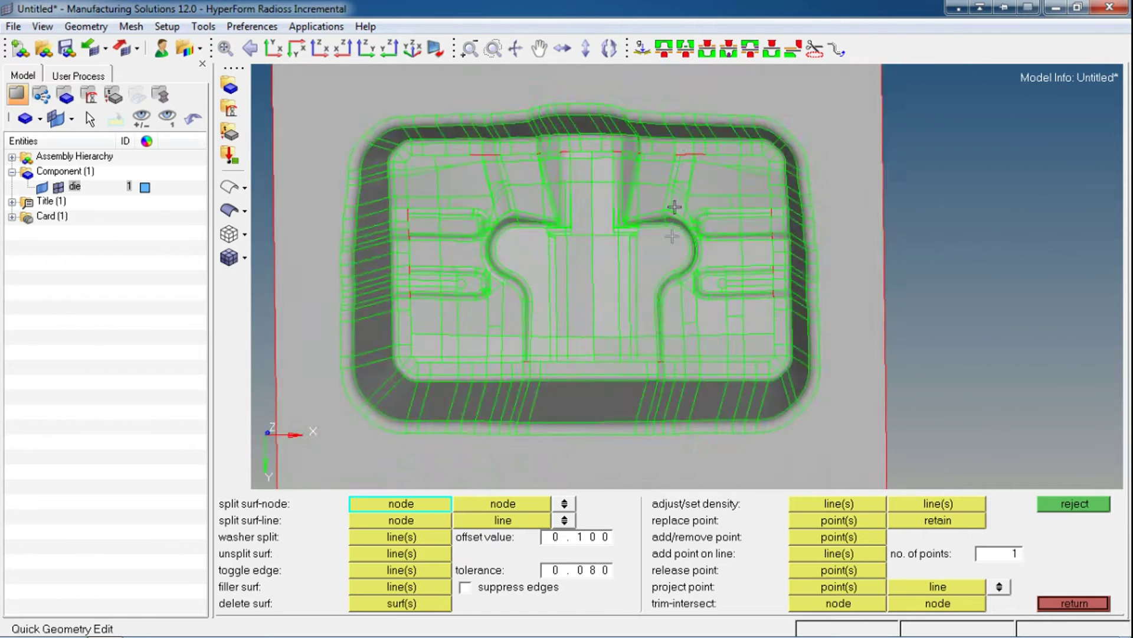
scroll(666, 151, "down", 5, "ctrl")
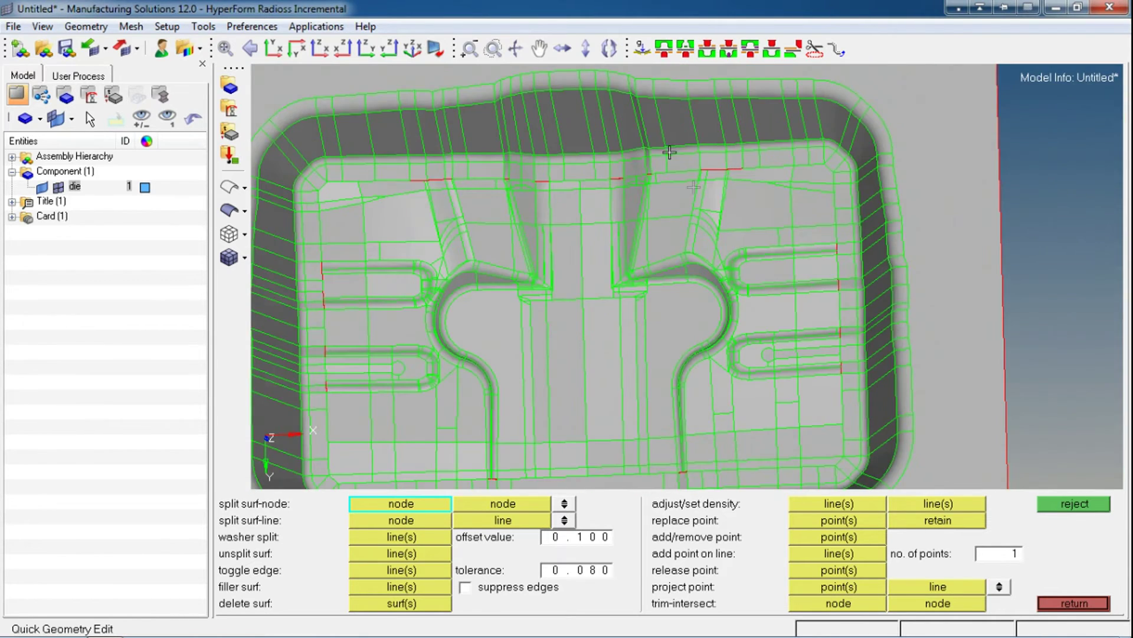
scroll(690, 200, "down", 3, "ctrl")
right_click_drag(691, 200, 723, 299, "ctrl")
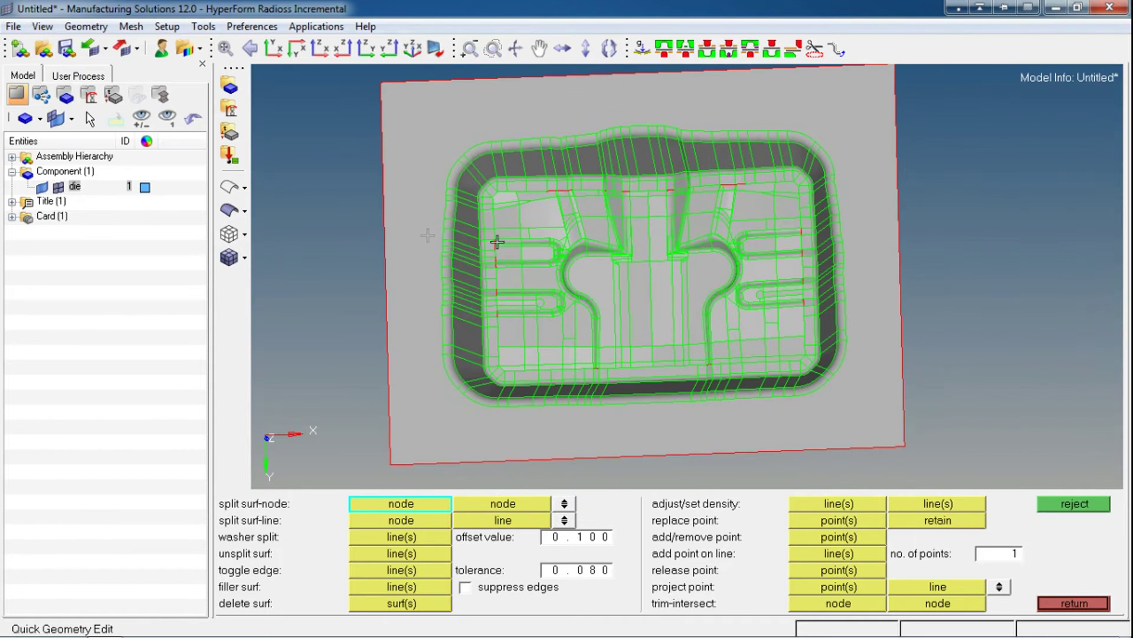
left_click_drag(551, 301, 631, 203, "ctrl")
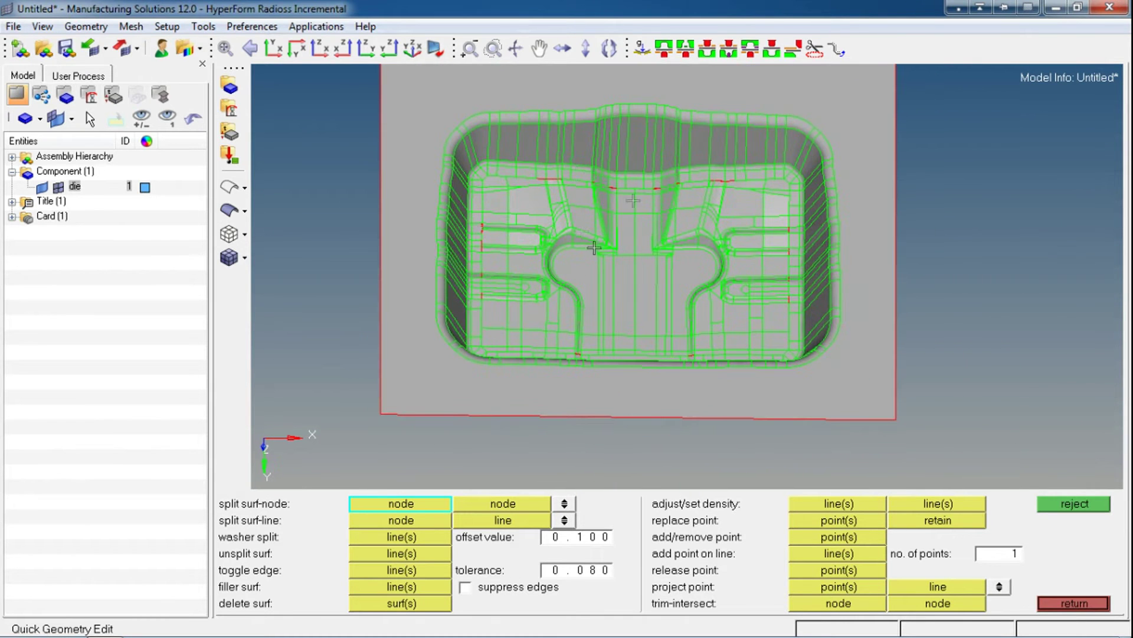
right_click_drag(625, 221, 607, 192, "ctrl")
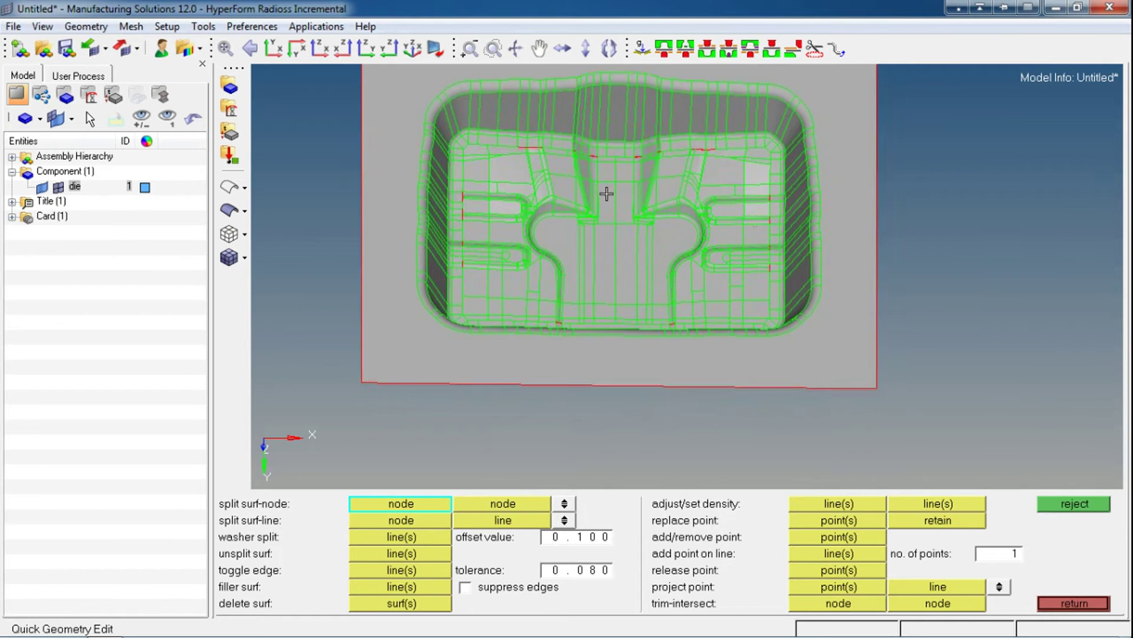
scroll(490, 218, "up", 5, "ctrl")
right_click_drag(445, 212, 597, 227, "ctrl")
scroll(751, 220, "down", 7)
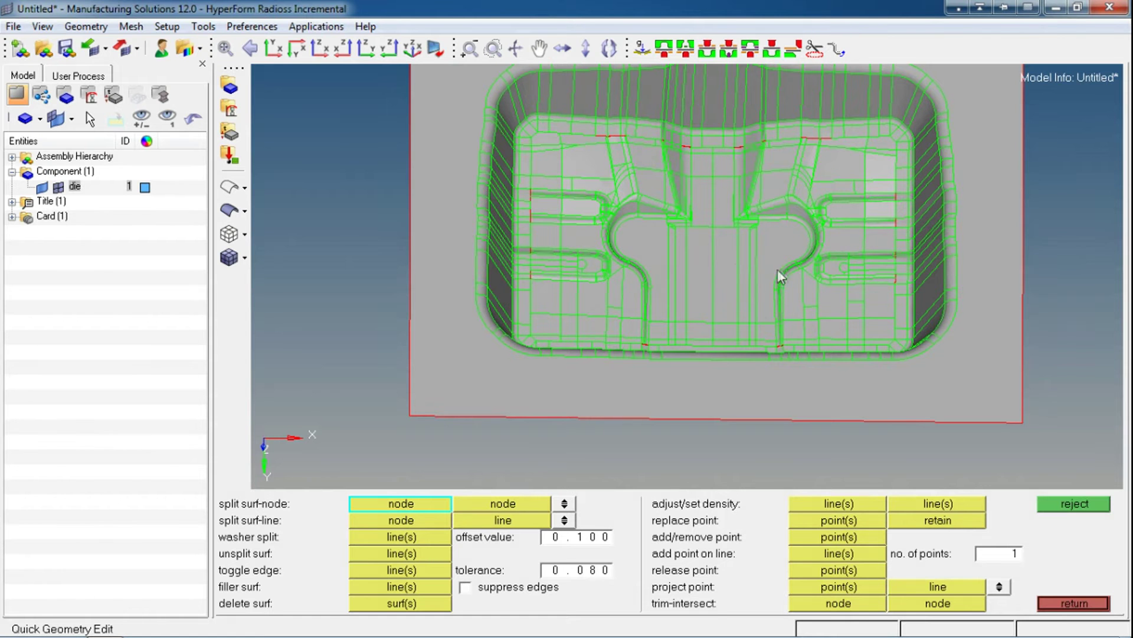
scroll(602, 319, "up", 10)
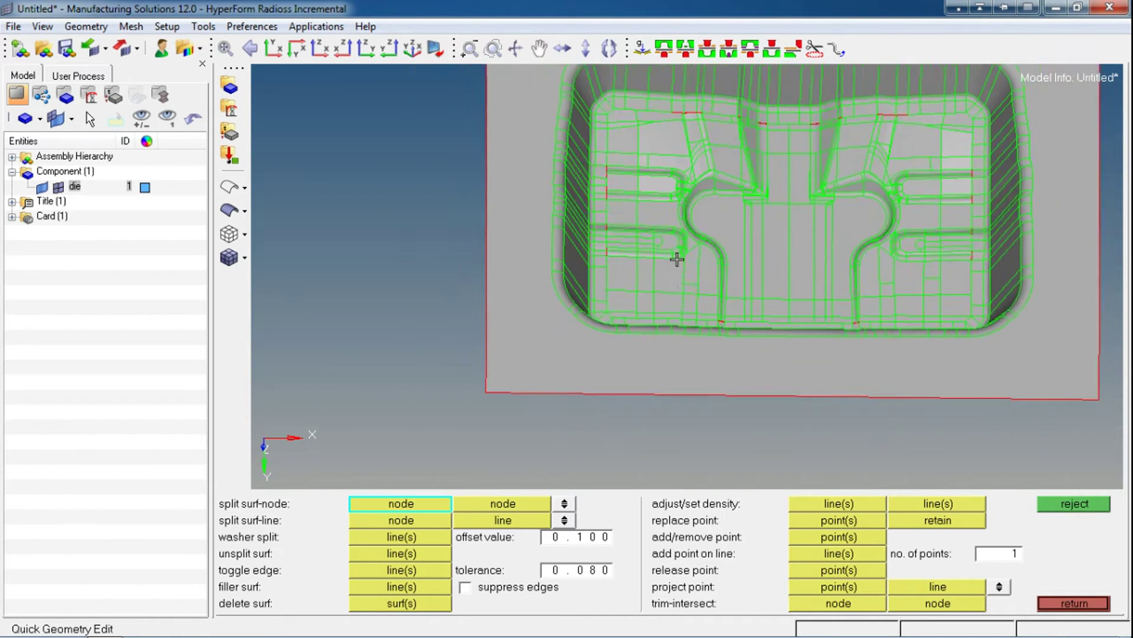
scroll(640, 247, "down", 4)
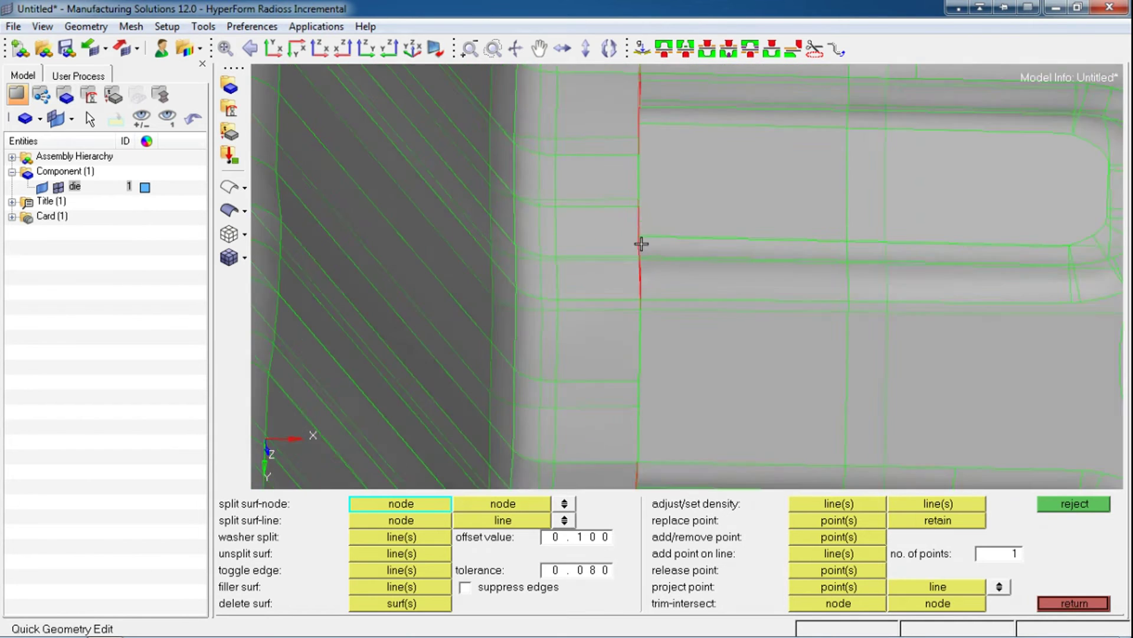
Set the toggle edge tolerance to 0.1 and toggle the red free edge at the outer end of the die's lower-left bead
right_click_drag(599, 239, 607, 172, "ctrl")
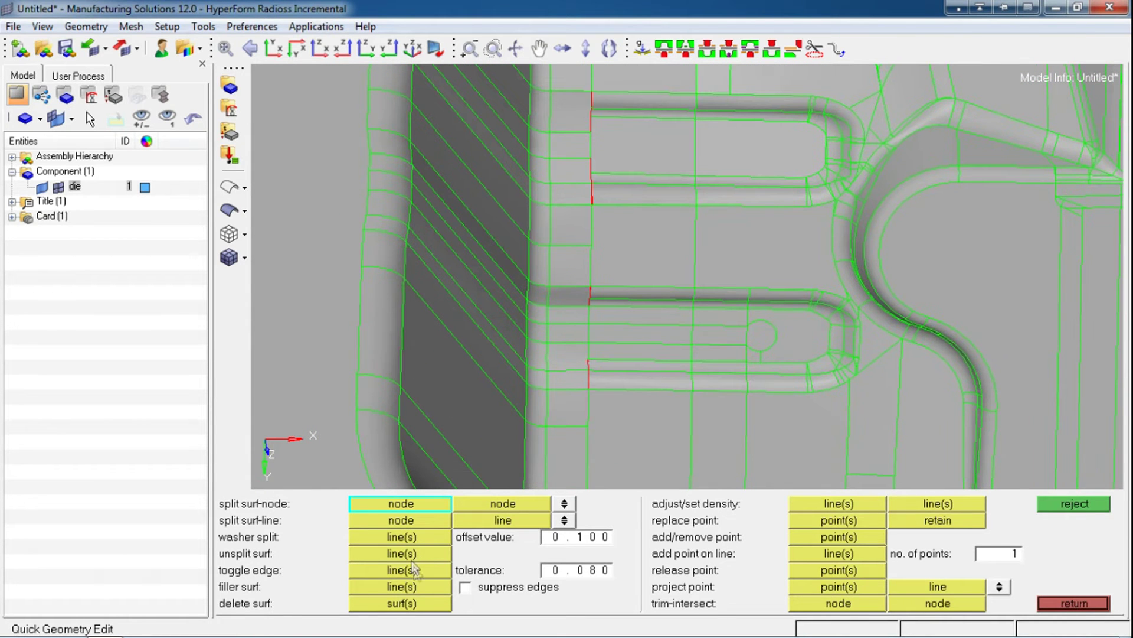
left_click(435, 573)
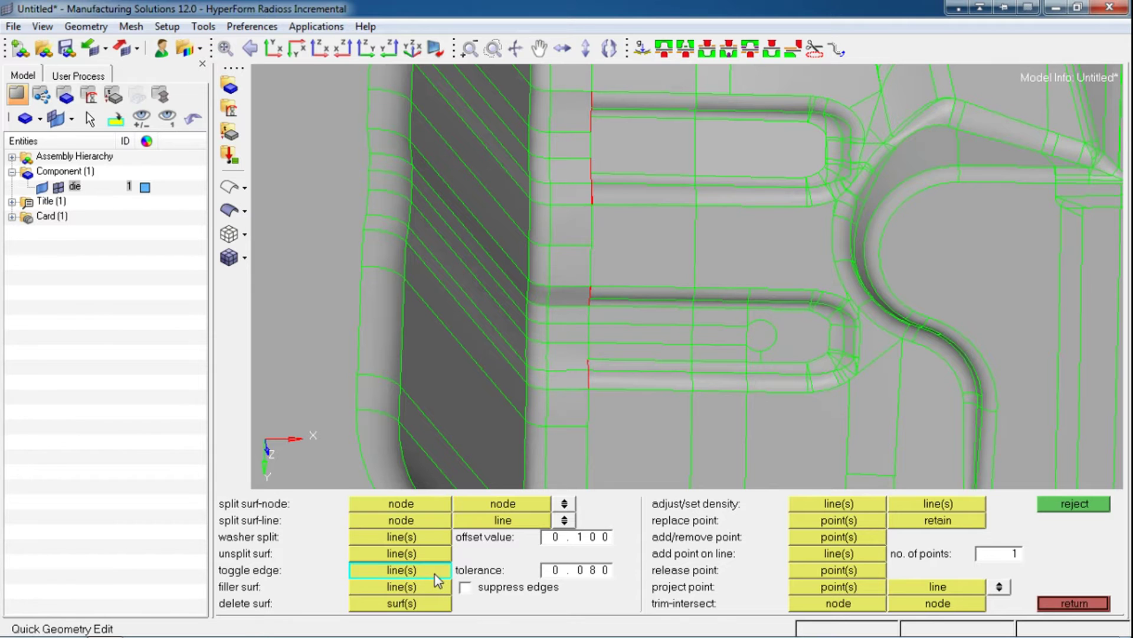
left_click(586, 573)
type("0.1")
right_click_drag(746, 288, 635, 287, "ctrl")
scroll(632, 281, "down", 1, "ctrl")
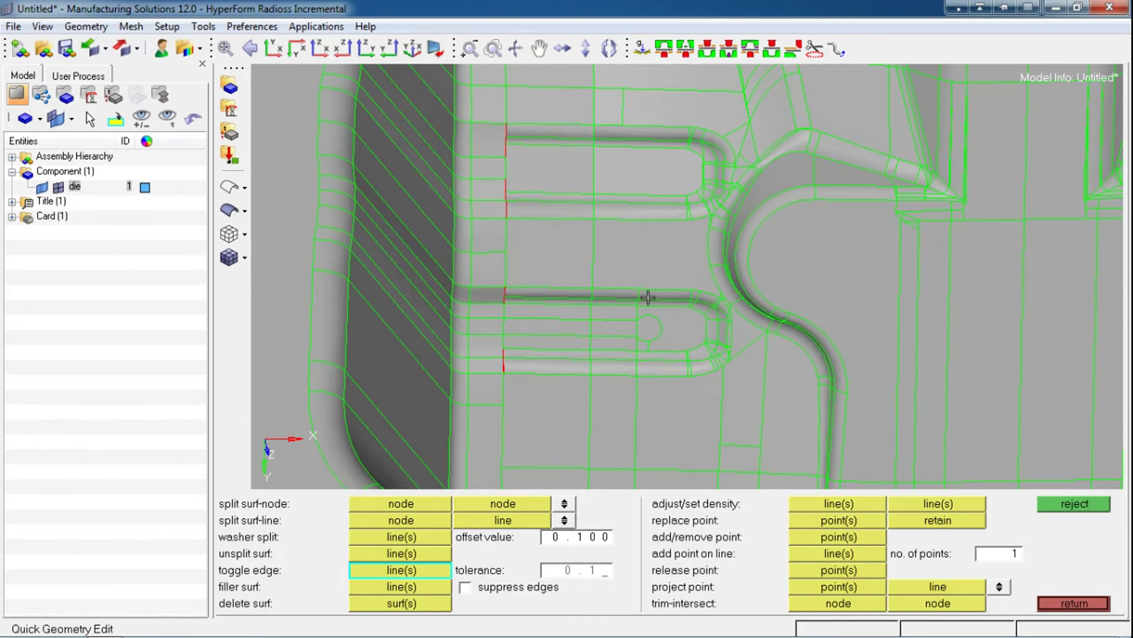
right_click_drag(623, 210, 716, 190, "ctrl")
scroll(714, 192, "down", 5, "ctrl")
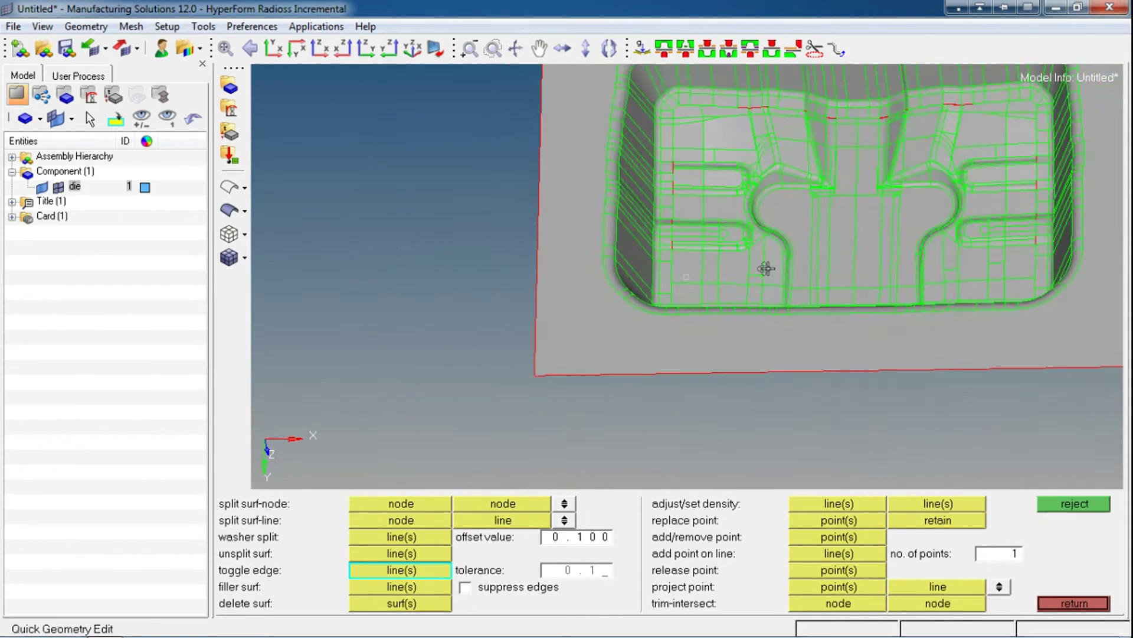
left_click_drag(767, 269, 732, 284, "ctrl")
scroll(702, 294, "up", 4, "ctrl")
scroll(708, 313, "up", 3, "ctrl")
right_click_drag(810, 301, 721, 216, "ctrl")
scroll(722, 216, "up", 4, "ctrl")
left_click(624, 244)
left_click(618, 211)
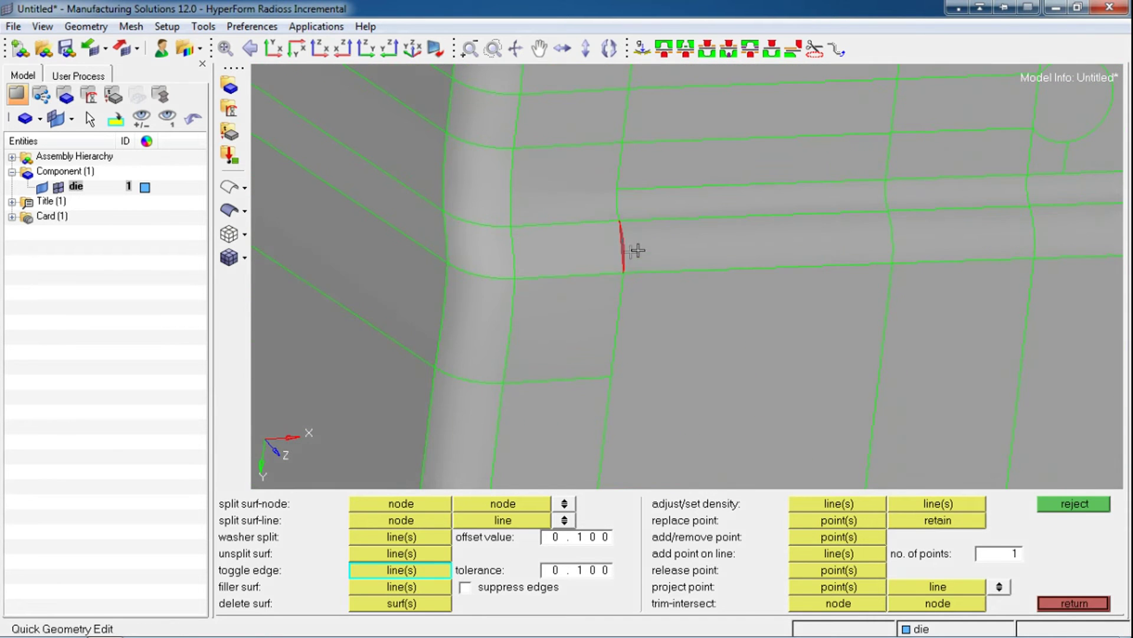
left_click(622, 258)
key("Return")
Inspect the remaining free edges at the bead ends up close and from several angles
scroll(637, 248, "down", 4, "ctrl")
scroll(649, 233, "up", 4, "ctrl")
left_click_drag(667, 296, 593, 244, "ctrl")
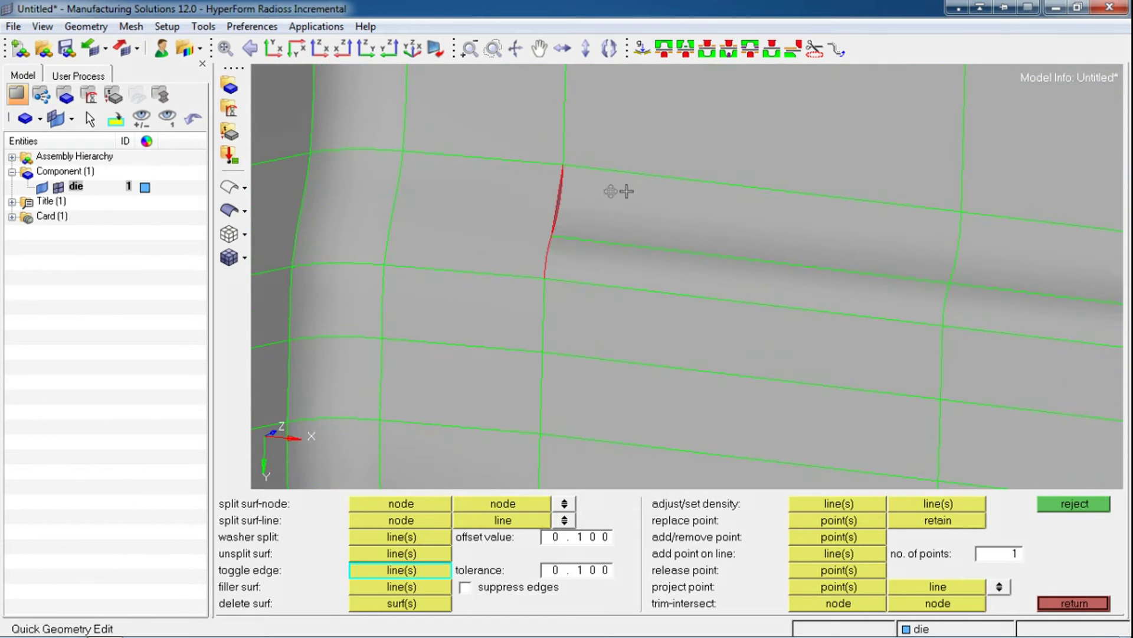
scroll(569, 179, "down", 8, "ctrl")
right_click_drag(726, 223, 639, 214, "ctrl")
left_click_drag(643, 274, 762, 319, "ctrl")
left_click_drag(697, 149, 704, 223, "ctrl")
right_click_drag(703, 223, 745, 272, "ctrl")
scroll(844, 233, "down", 3, "ctrl")
left_click_drag(853, 230, 719, 124, "ctrl")
right_click_drag(738, 273, 672, 261, "ctrl")
left_click_drag(781, 316, 685, 215, "ctrl")
scroll(685, 215, "up", 5, "ctrl")
right_click_drag(686, 215, 658, 209, "ctrl")
mouse_move(685, 260)
right_mouse_down("ctrl")
mouse_move(694, 270)
mouse_move(674, 222)
mouse_move(685, 239)
right_mouse_up("ctrl")
scroll(676, 223, "down", 5, "ctrl")
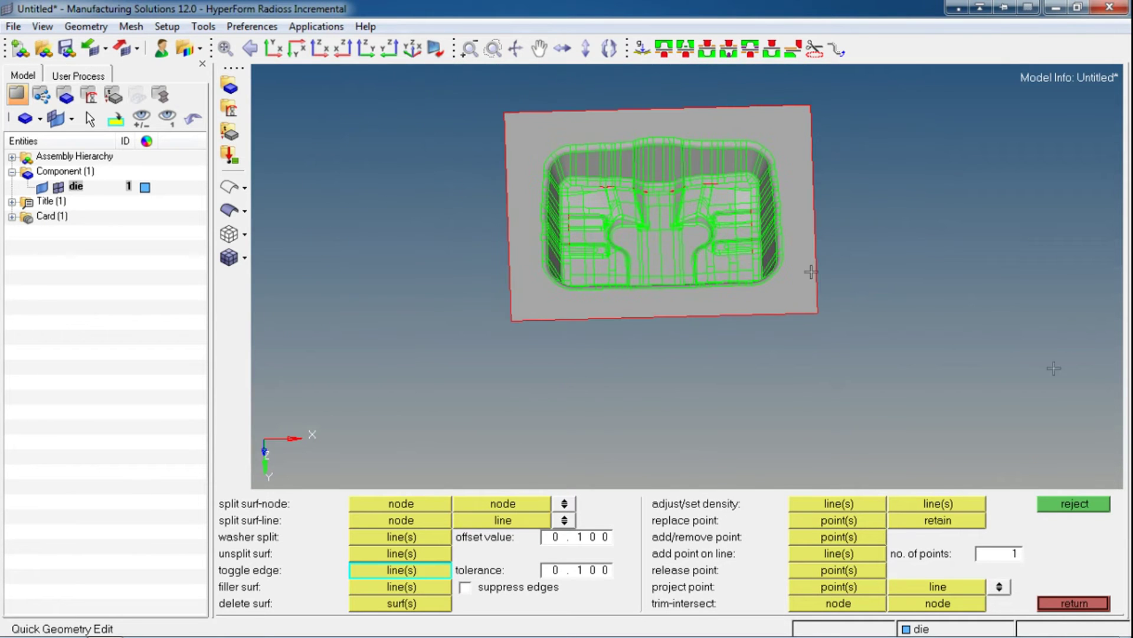
Examine the free edges across the whole die floor and close Quick Edit
scroll(678, 190, "up", 3)
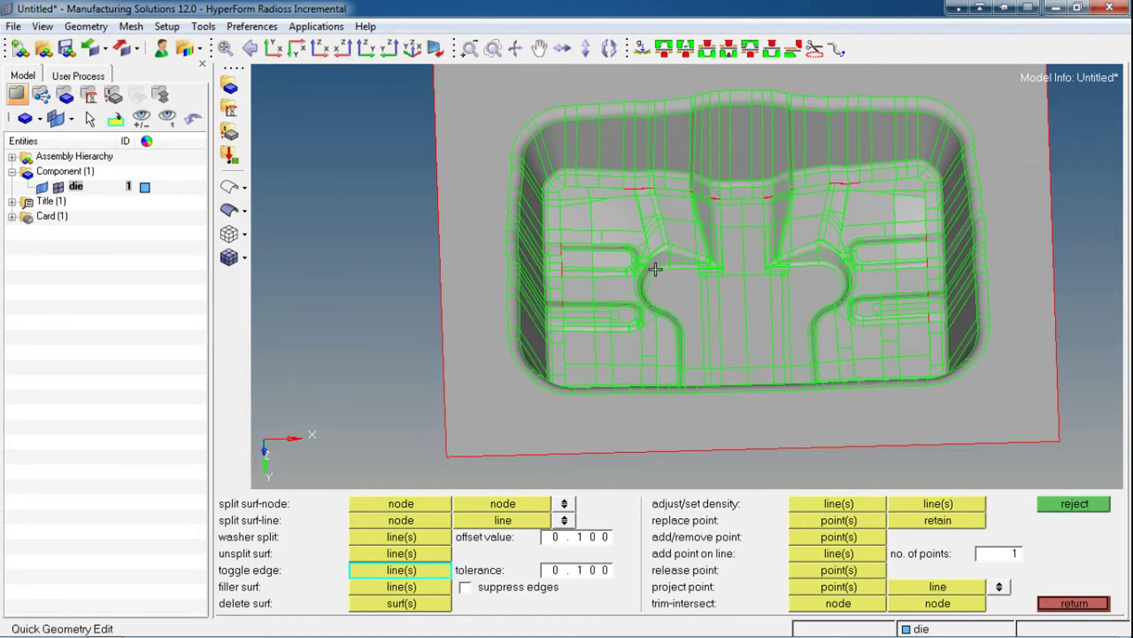
scroll(783, 268, "down", 3)
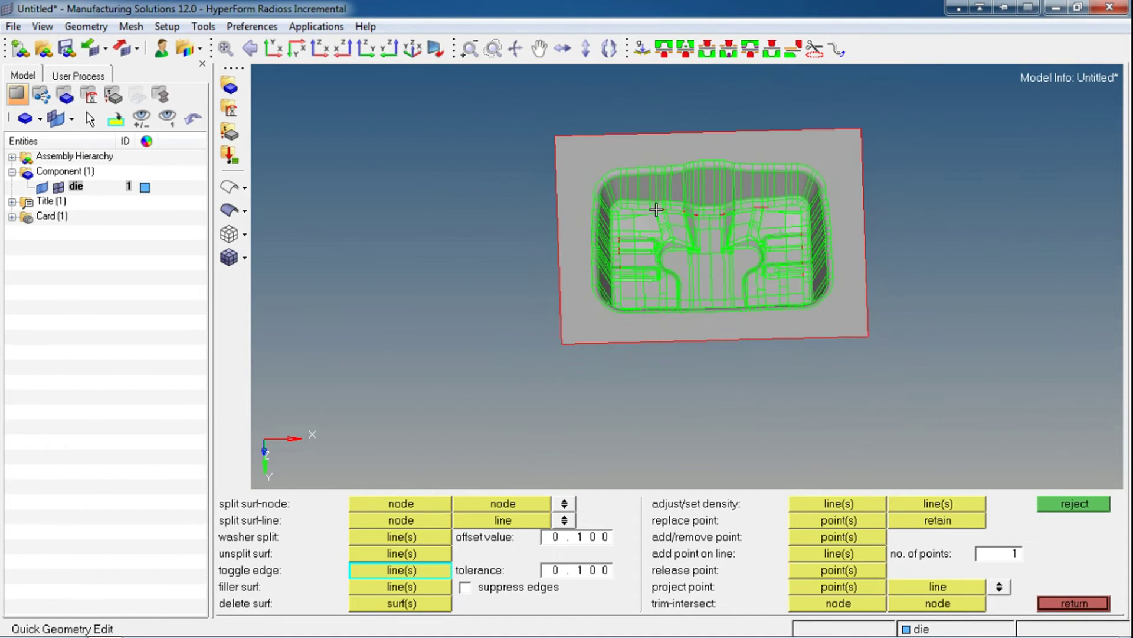
scroll(656, 209, "up", 4)
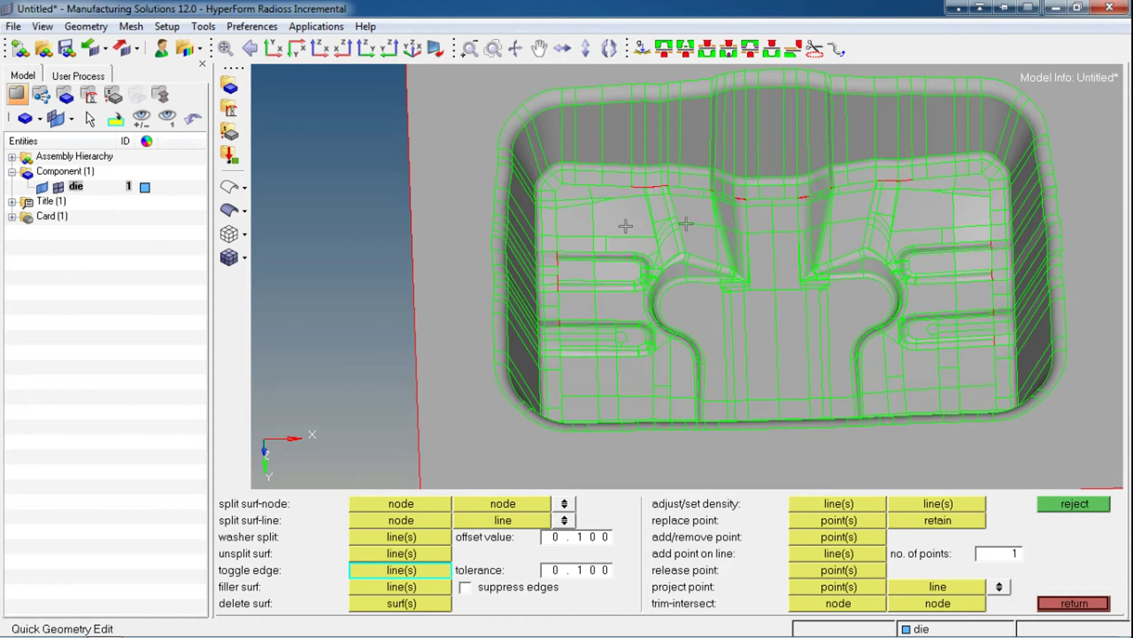
scroll(795, 221, "down", 4)
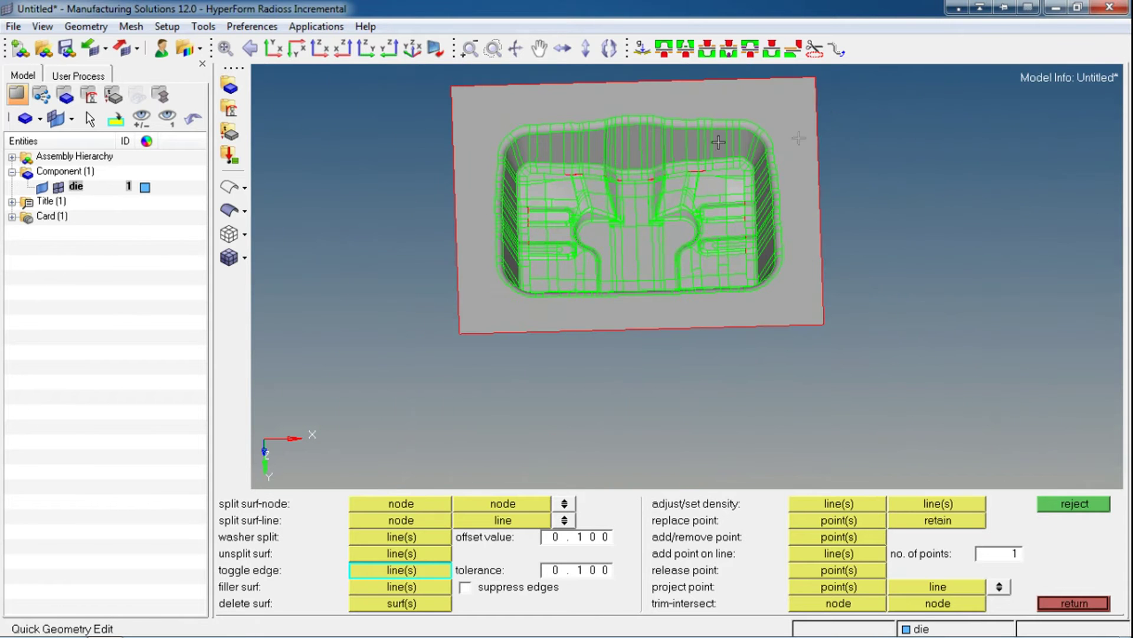
mouse_move(696, 307)
left_mouse_down("ctrl")
mouse_move(668, 299)
mouse_move(700, 285)
left_mouse_up("ctrl")
right_click_drag(725, 225, 768, 207, "ctrl")
left_click(1079, 606)
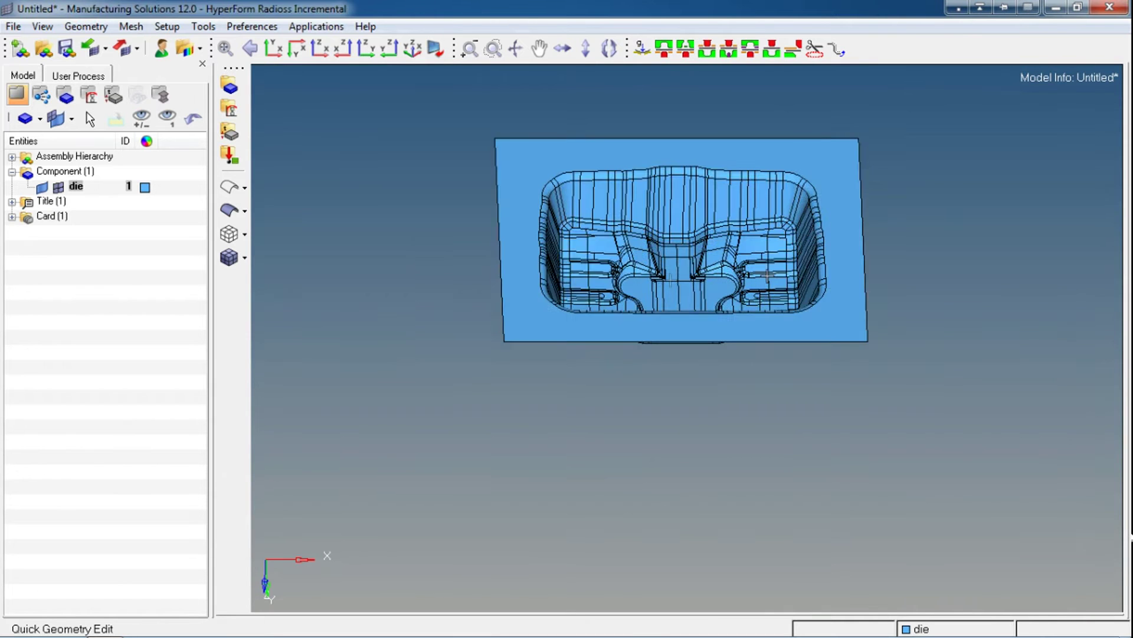
Trim all die surfaces with a plane normal to the x-axis and based at the origin (0, 0, 0)
right_click_drag(665, 232, 584, 219, "ctrl")
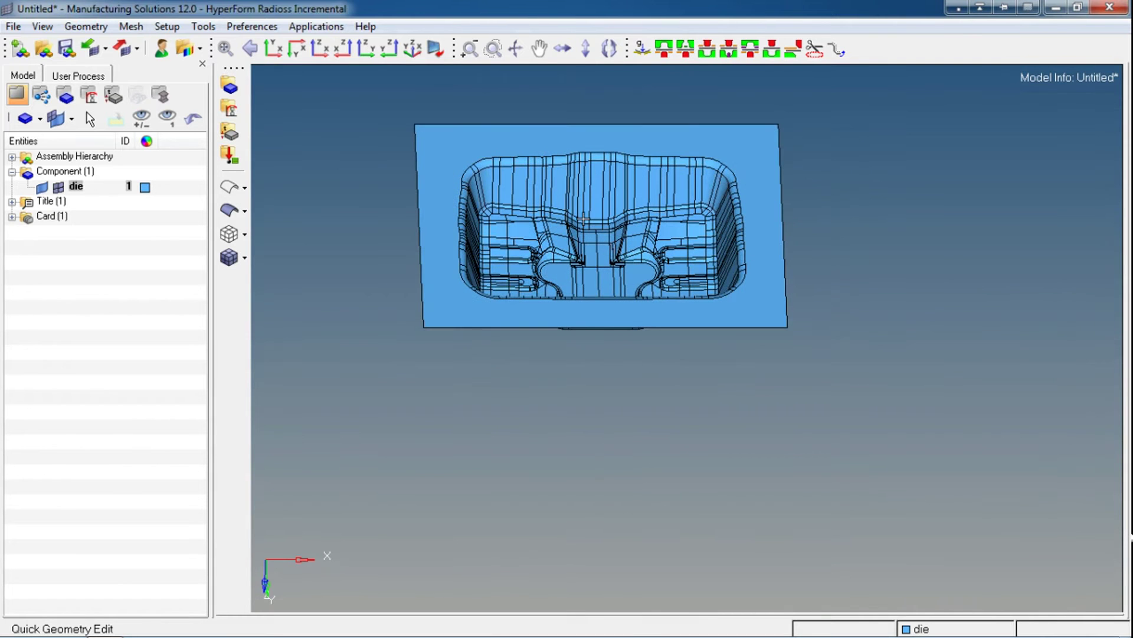
left_click(338, 51)
scroll(711, 167, "down", 3)
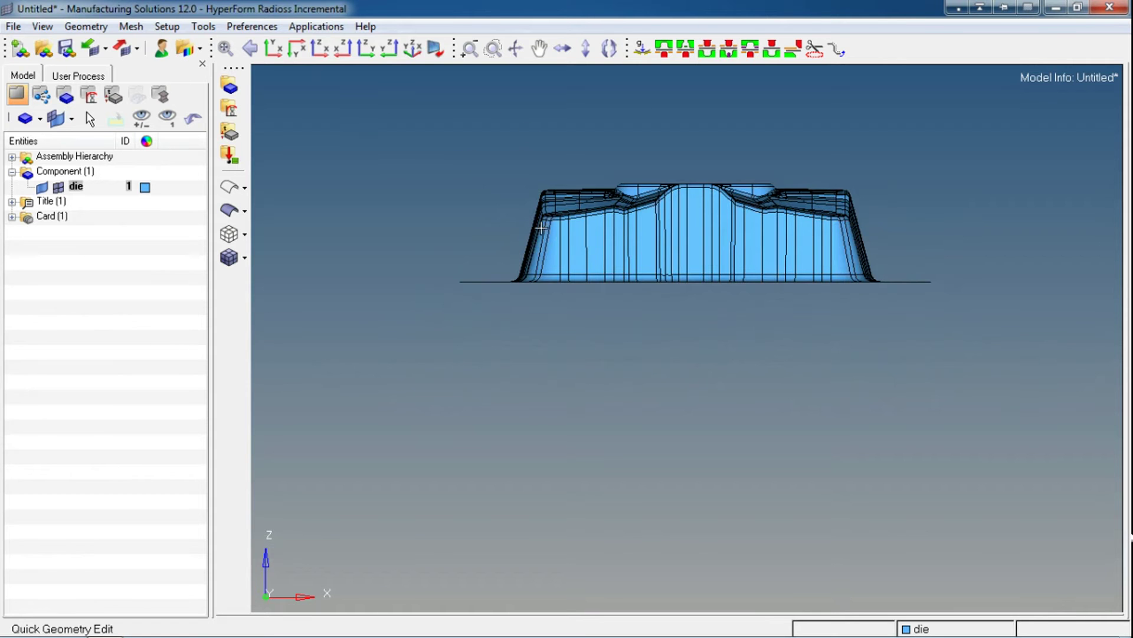
left_click(99, 26)
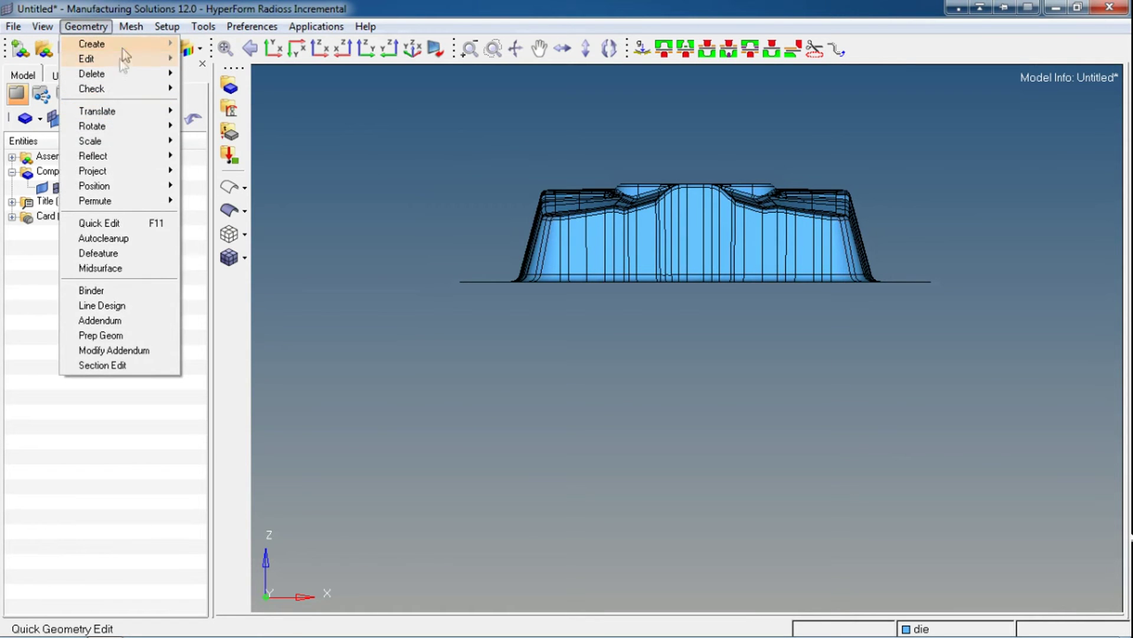
mouse_move(153, 59)
mouse_move(236, 118)
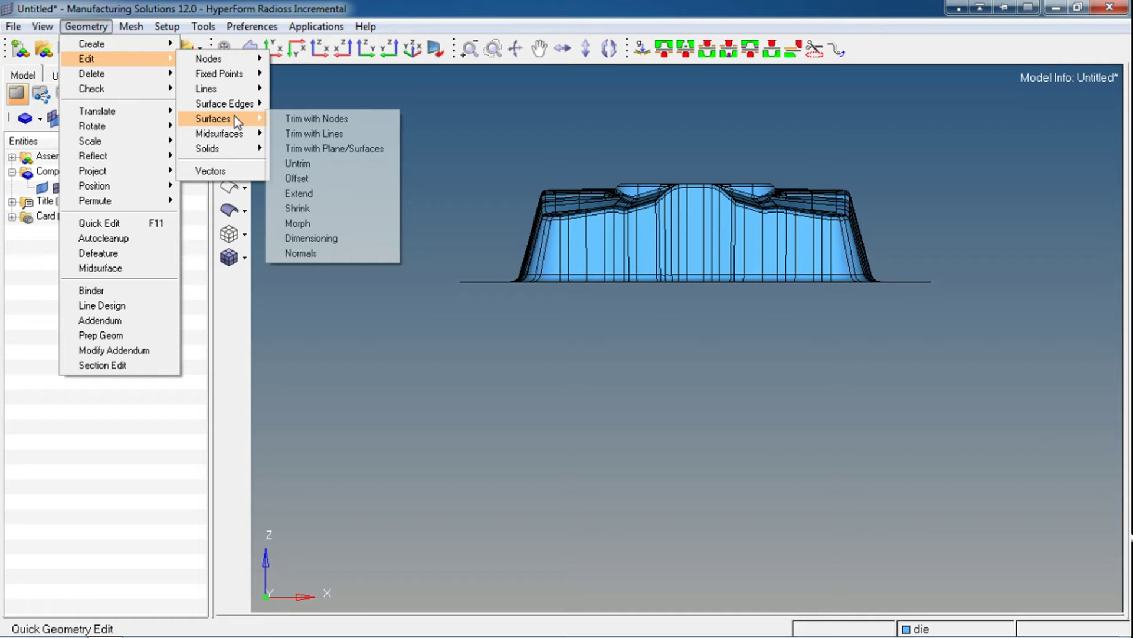
left_click(325, 150)
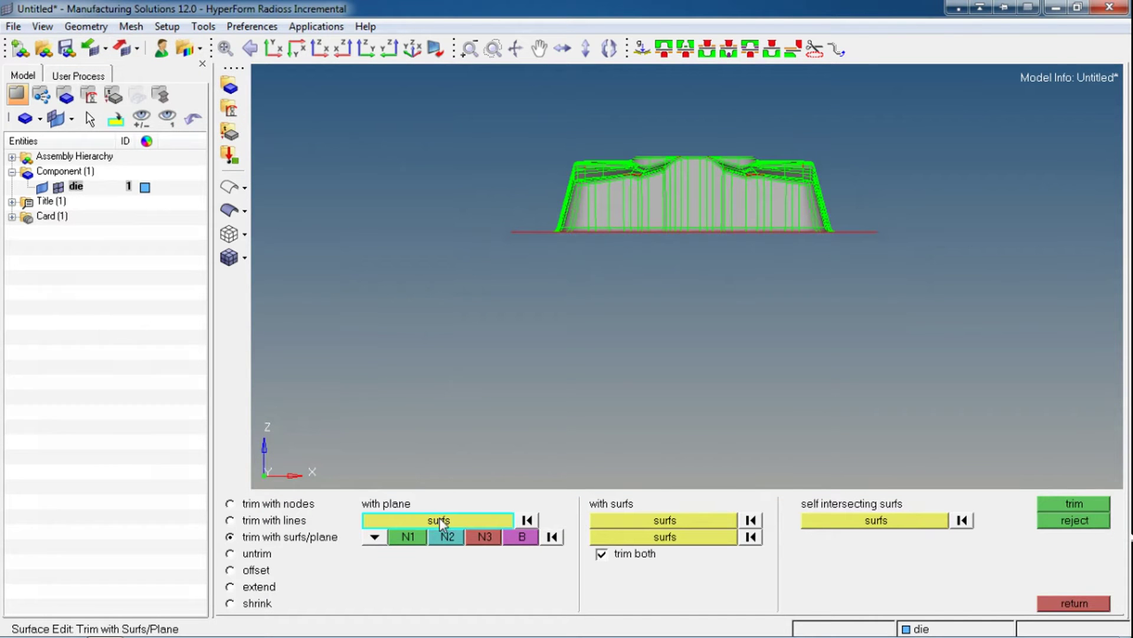
left_click_drag(462, 101, 1039, 318, "shift")
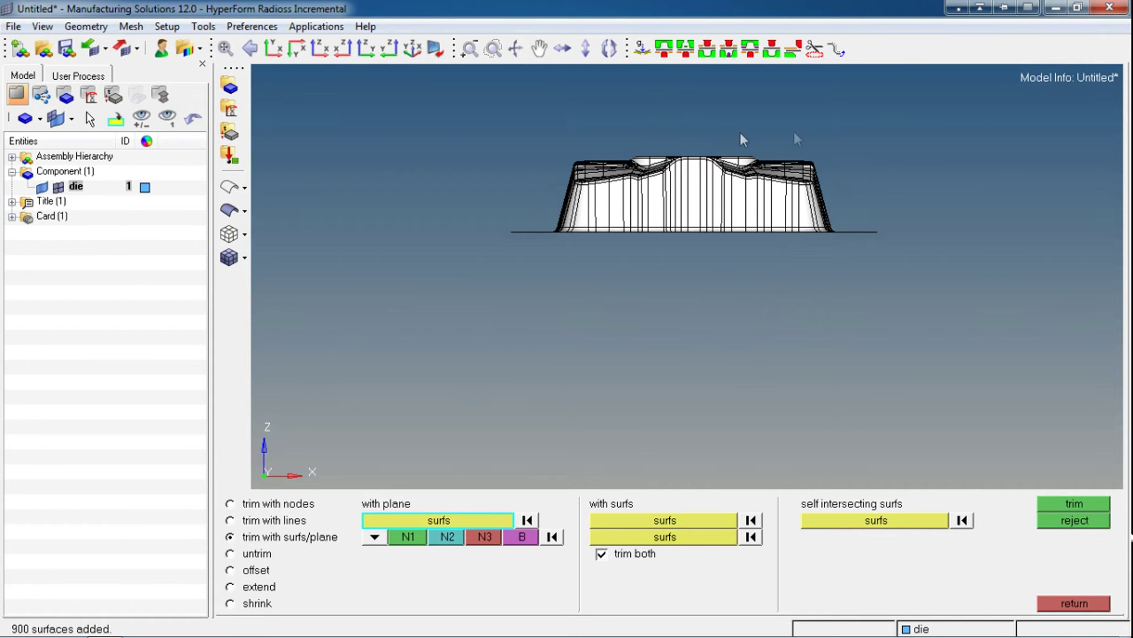
left_click_drag(729, 267, 721, 197, "ctrl")
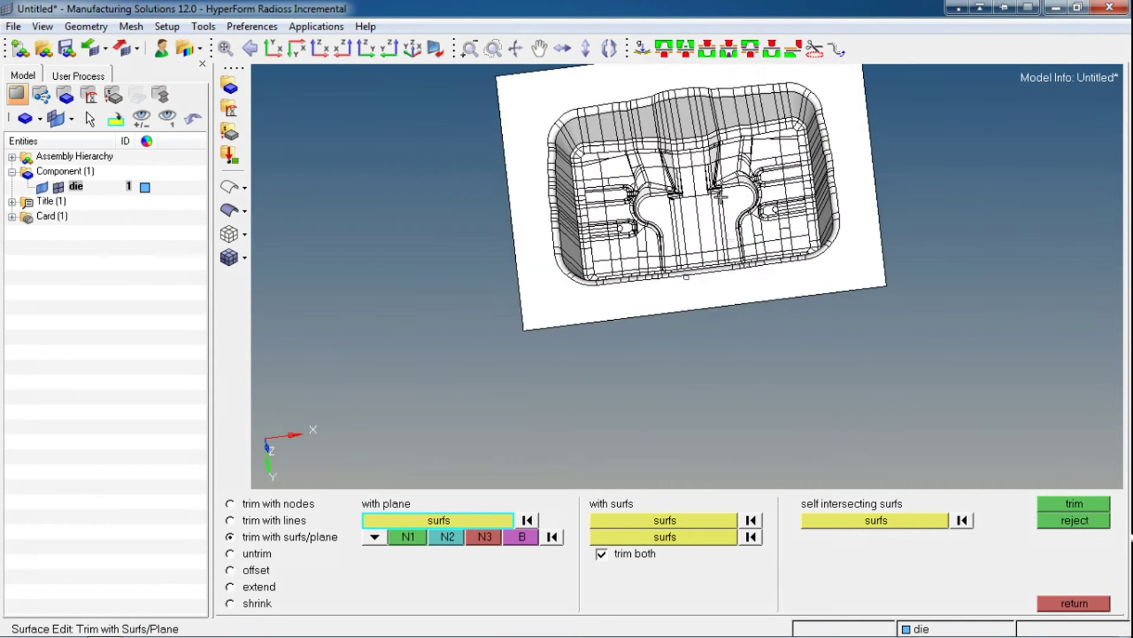
left_click_drag(705, 335, 714, 194, "ctrl")
left_click_drag(706, 250, 702, 284, "ctrl")
left_click(371, 539)
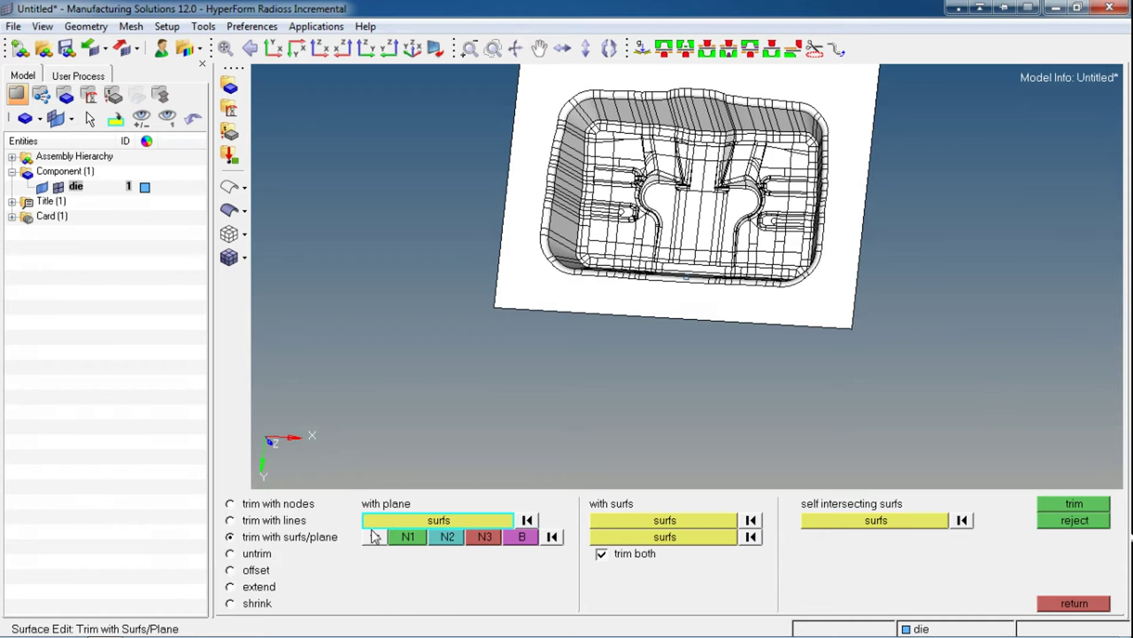
left_click(374, 538)
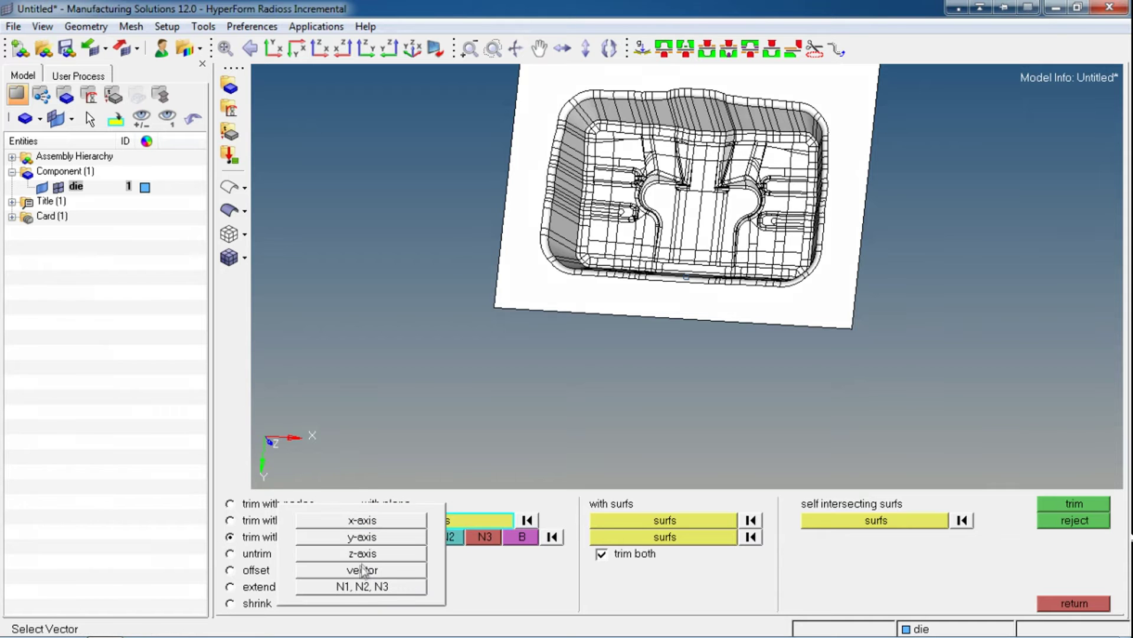
left_click(362, 520)
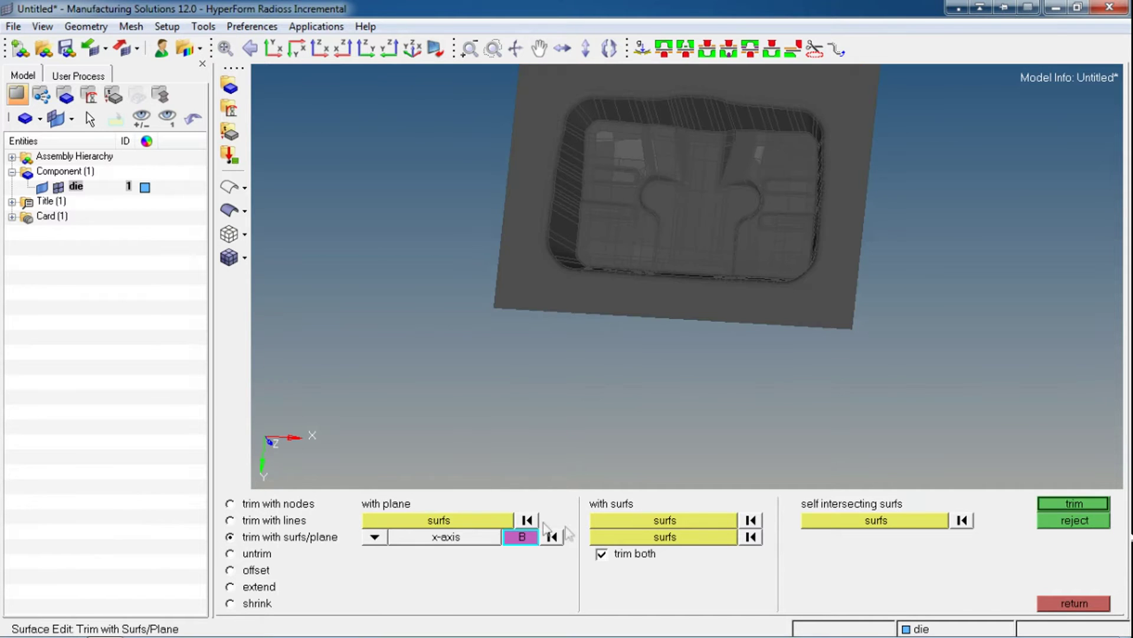
left_click(522, 538)
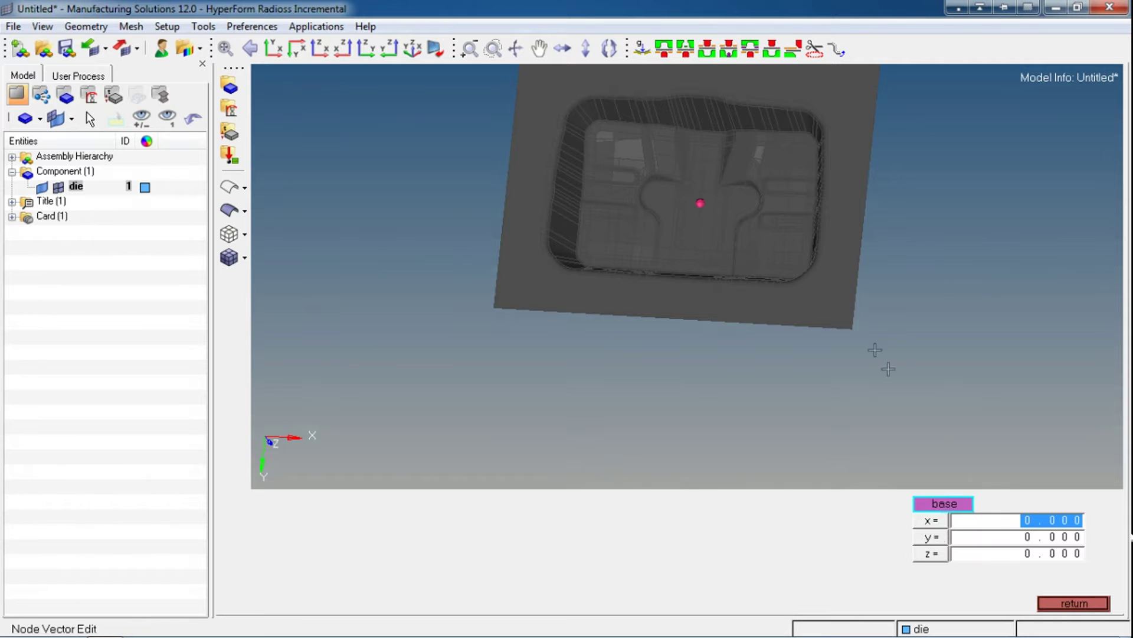
left_click(1073, 605)
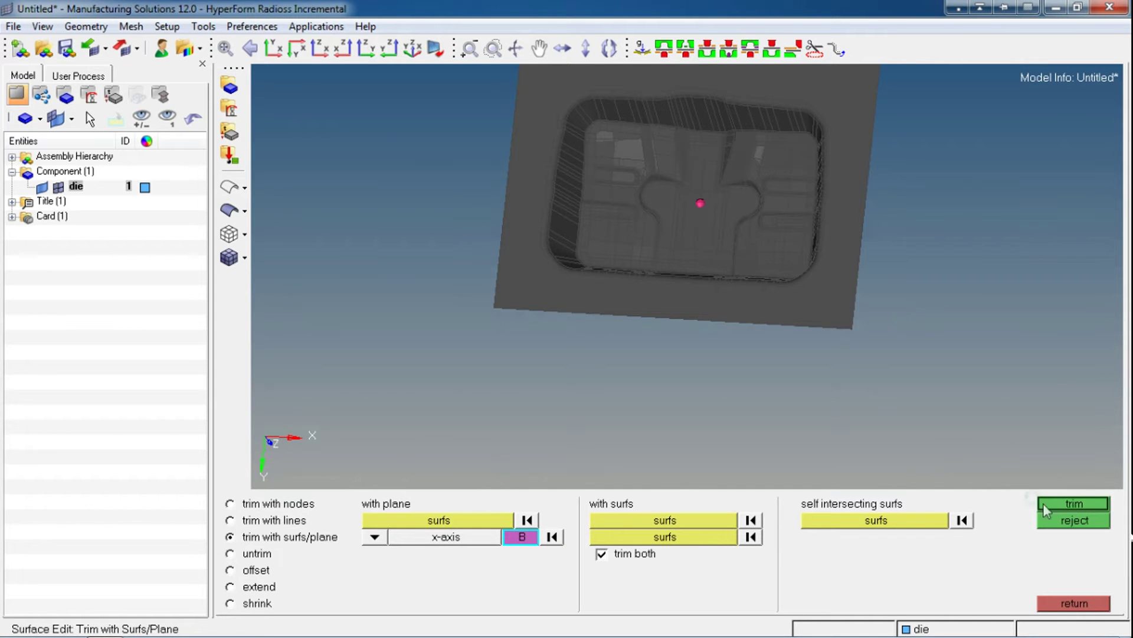
left_click(1073, 504)
Examine the split line across the die flange and in plan view, and leave the surface trim command
scroll(723, 313, "up", 2)
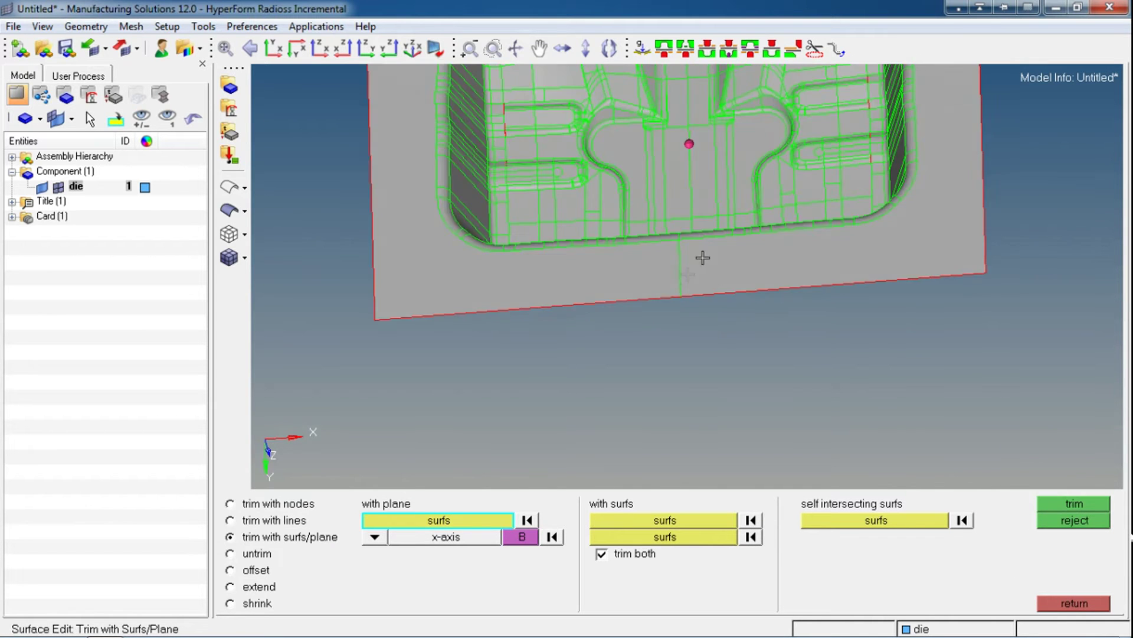
left_click_drag(701, 303, 719, 287, "ctrl")
scroll(687, 298, "down", 3)
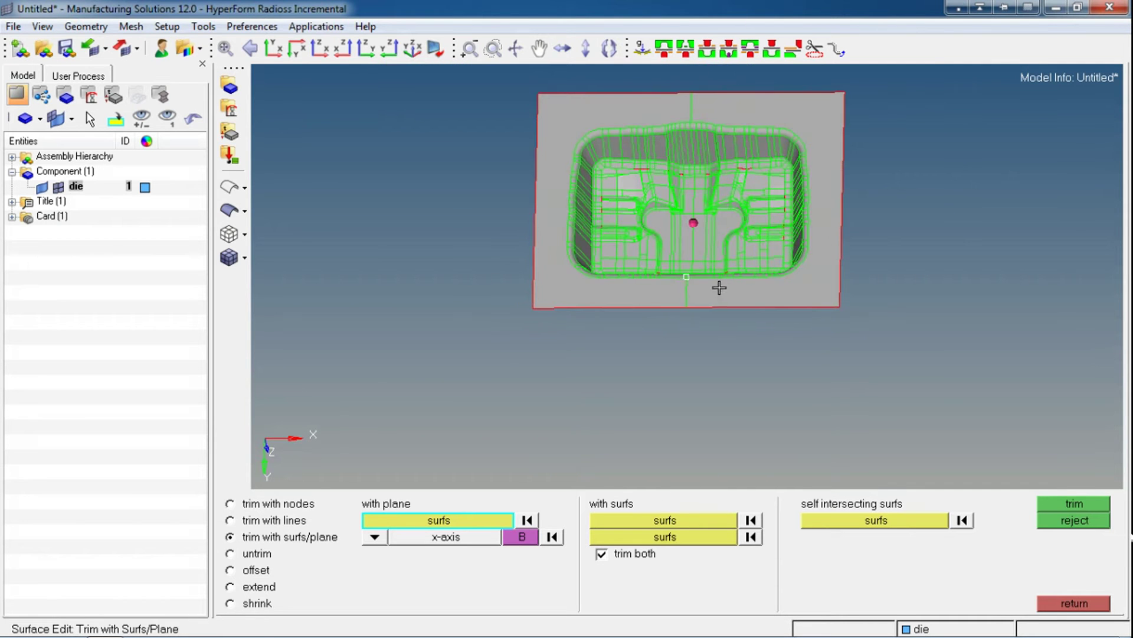
left_click(367, 51)
left_click(296, 49)
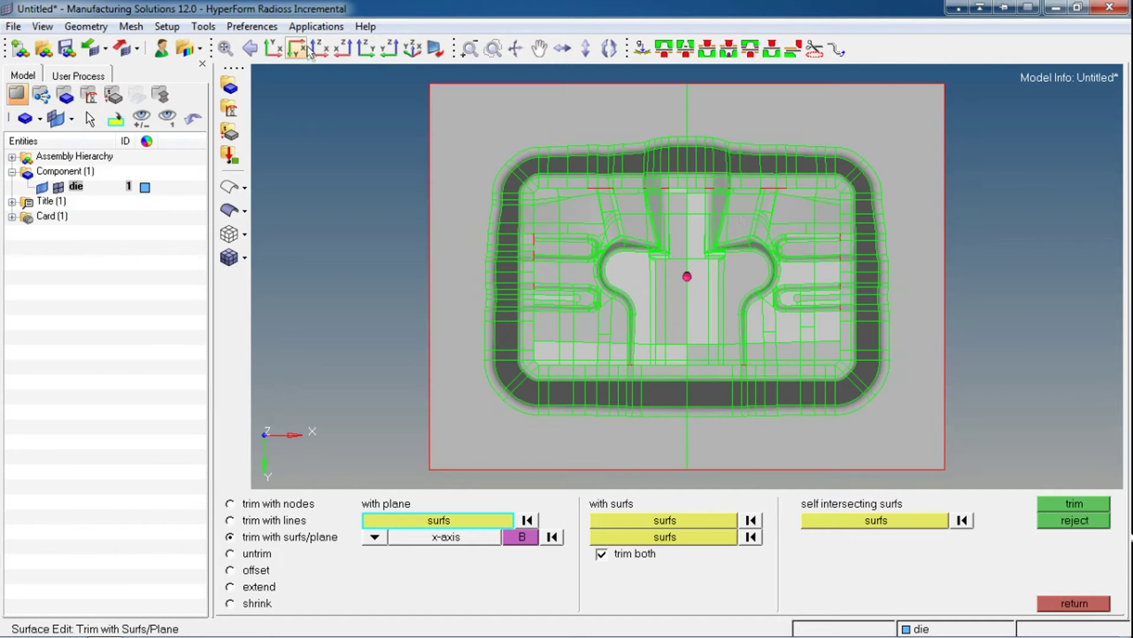
right_click_drag(722, 216, 652, 194, "ctrl")
scroll(653, 195, "down", 2)
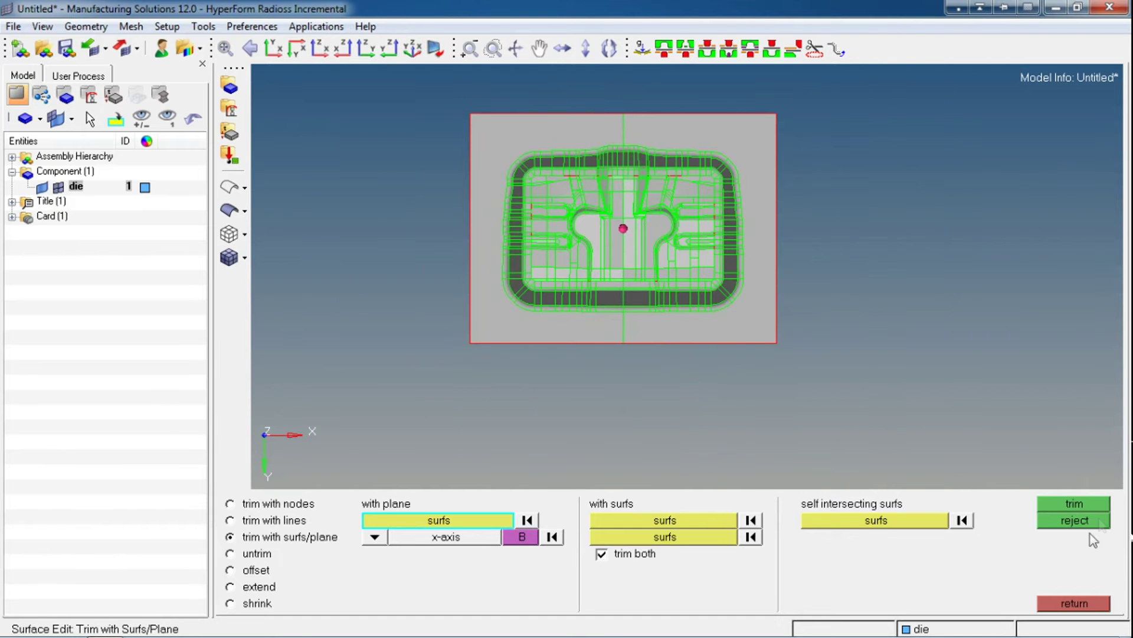
left_click(1081, 604)
Delete all die surfaces on the positive X side of the split line
key("F2")
left_click(86, 27)
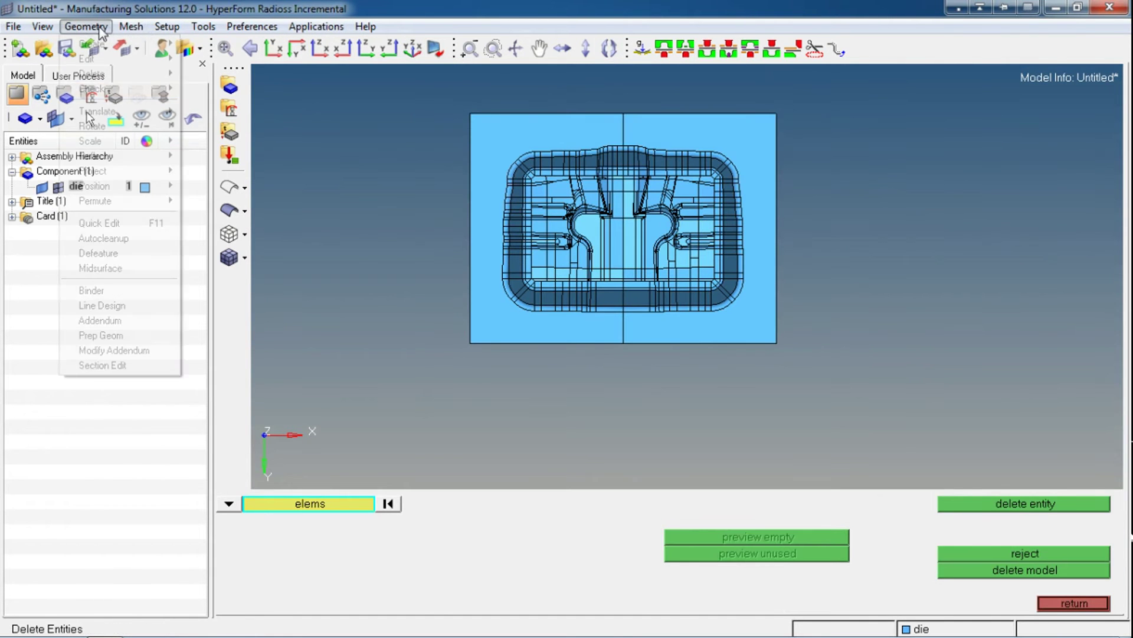
mouse_move(111, 71)
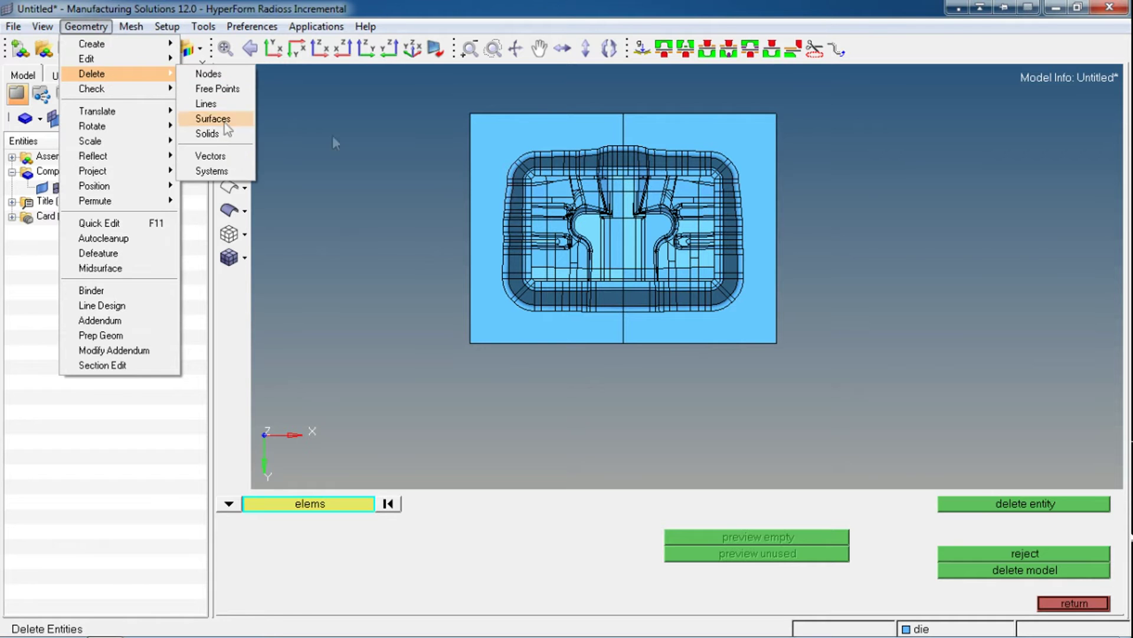
left_click(206, 116)
left_click(229, 503)
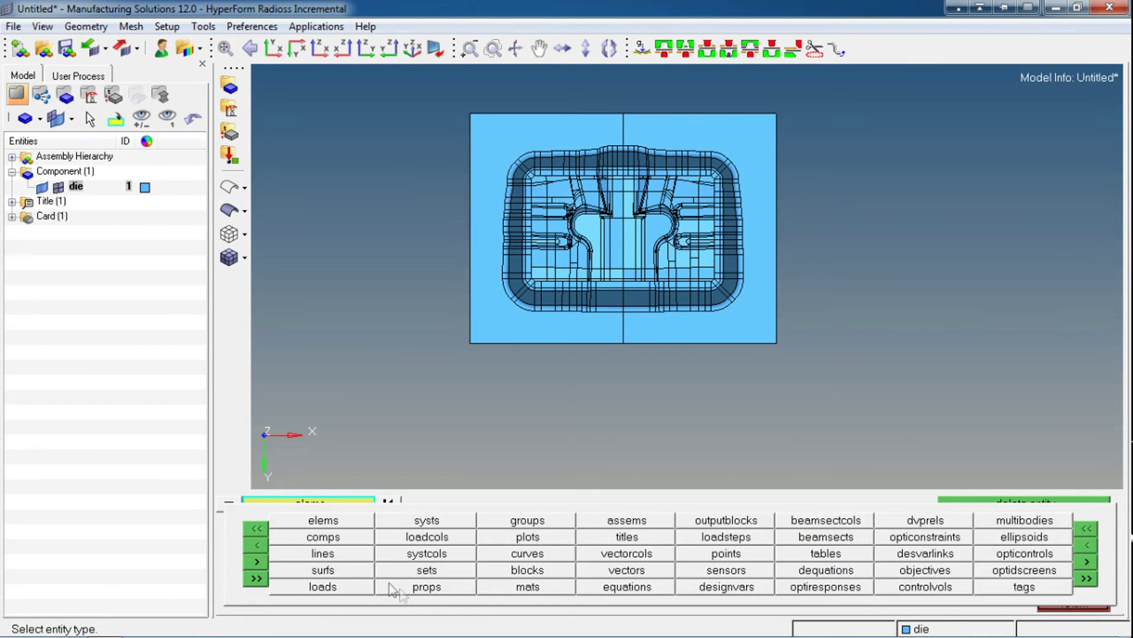
left_click(346, 569)
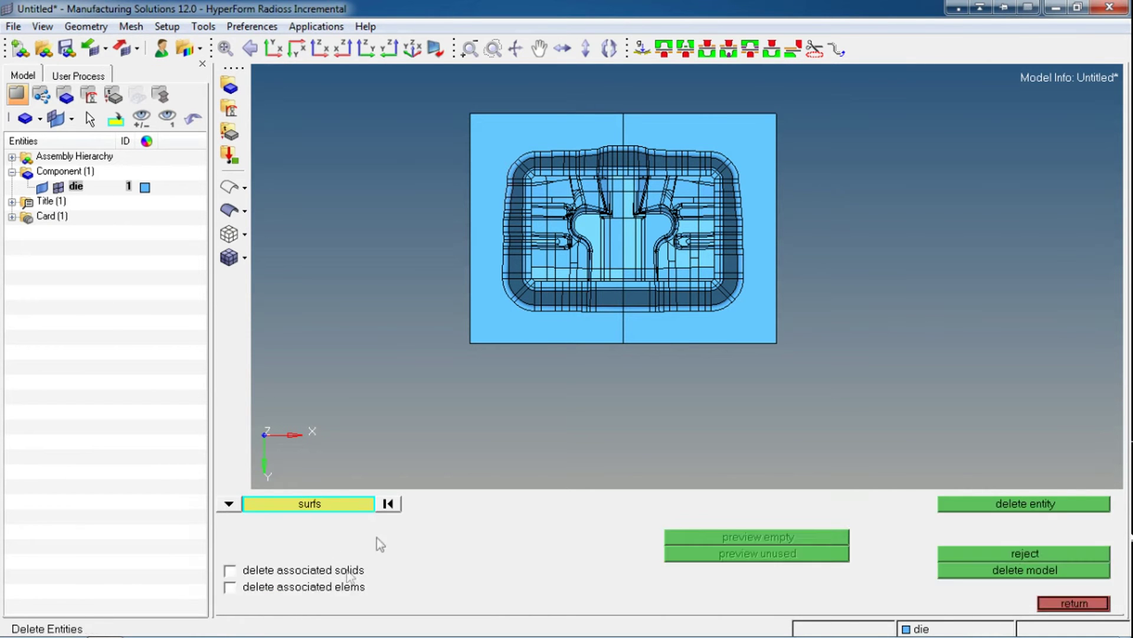
left_click_drag(658, 95, 885, 348, "shift")
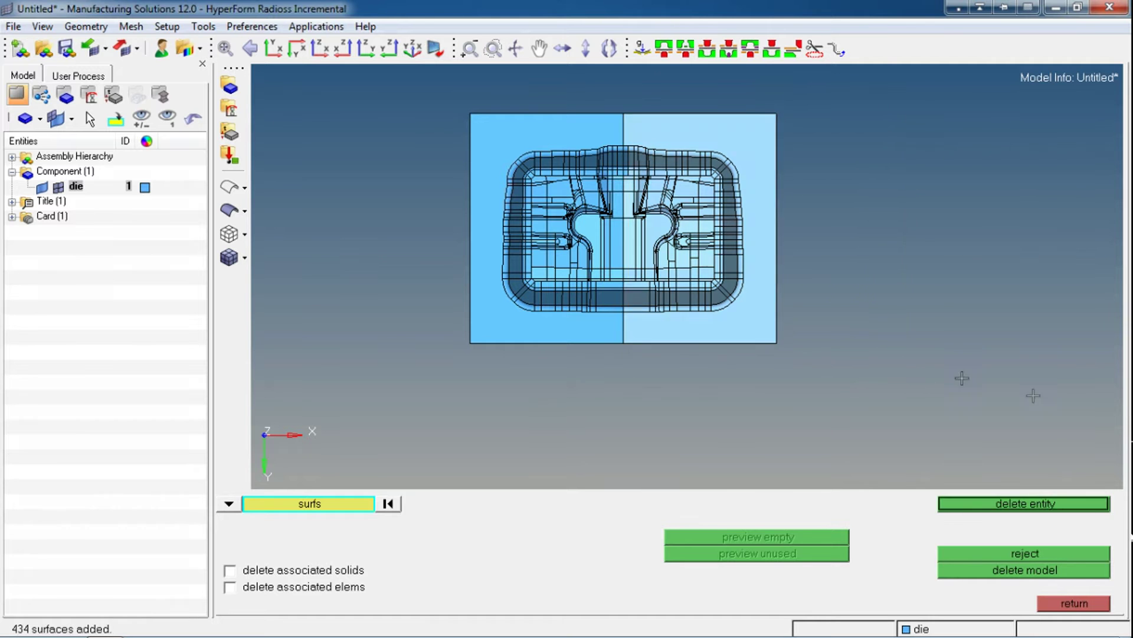
left_click(1025, 503)
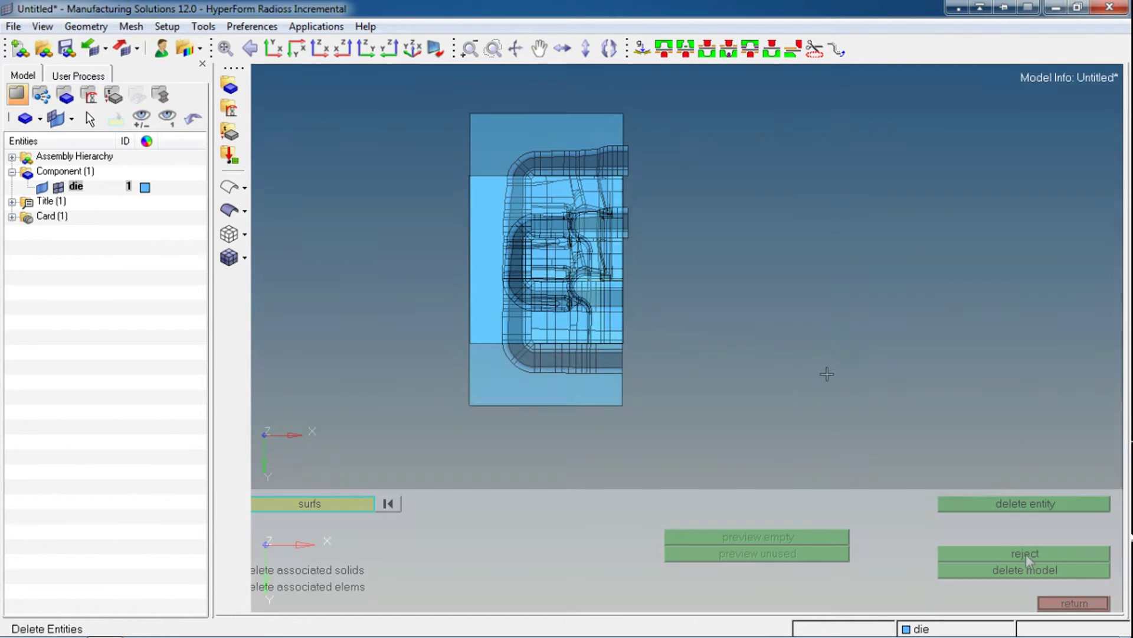
Delete the leftover surfaces that protrude past the split line at the remaining half's wall
scroll(689, 152, "up", 3)
left_click_drag(683, 222, 734, 293, "shift")
key("F2")
left_click_drag(684, 184, 835, 285, "shift")
middle_click(834, 285)
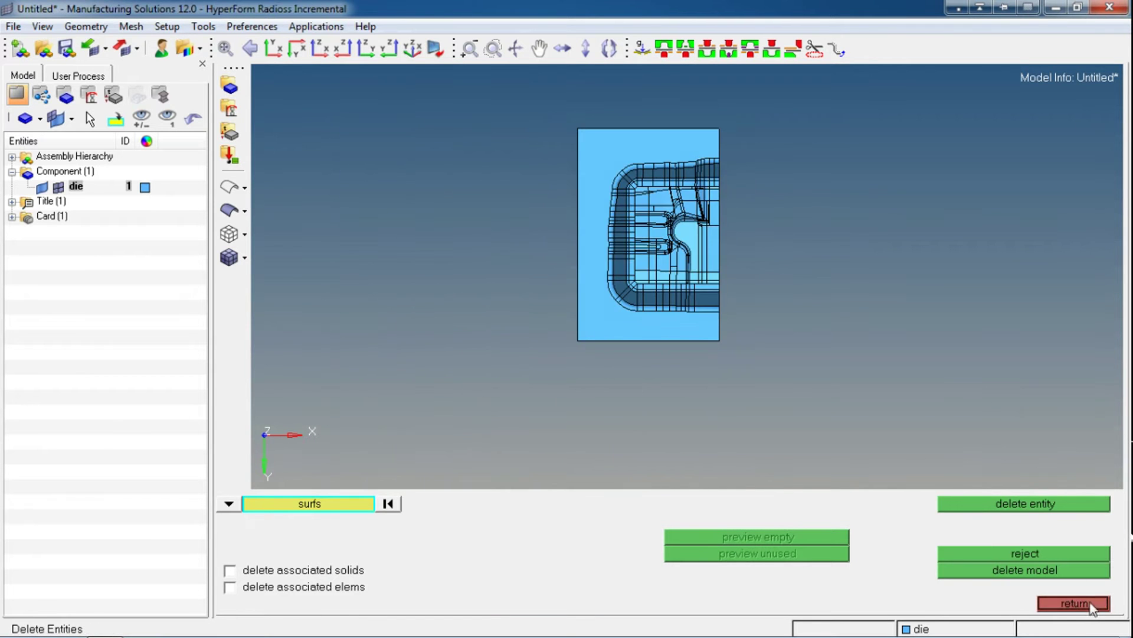
Leave surface deletion and, with quick geometry edit, try to stitch the lower free edge at the upper bead's wall-side end, accepting the gap
left_click(1073, 603)
left_click_drag(842, 405, 885, 244, "ctrl")
key("F11")
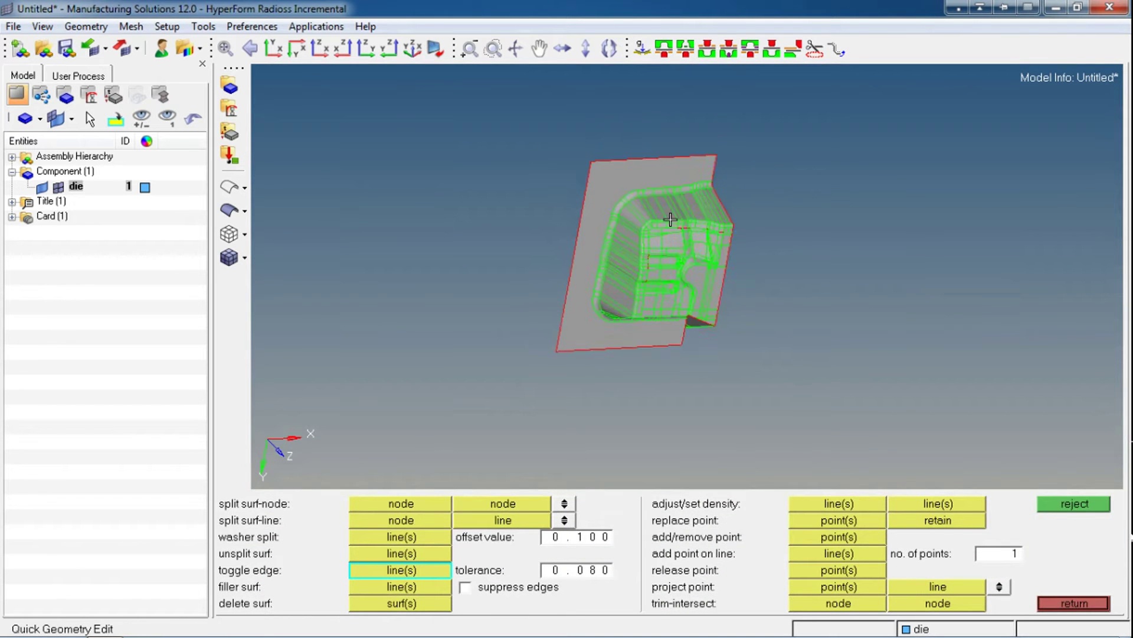
scroll(622, 293, "up", 6)
right_click_drag(644, 251, 617, 299, "ctrl")
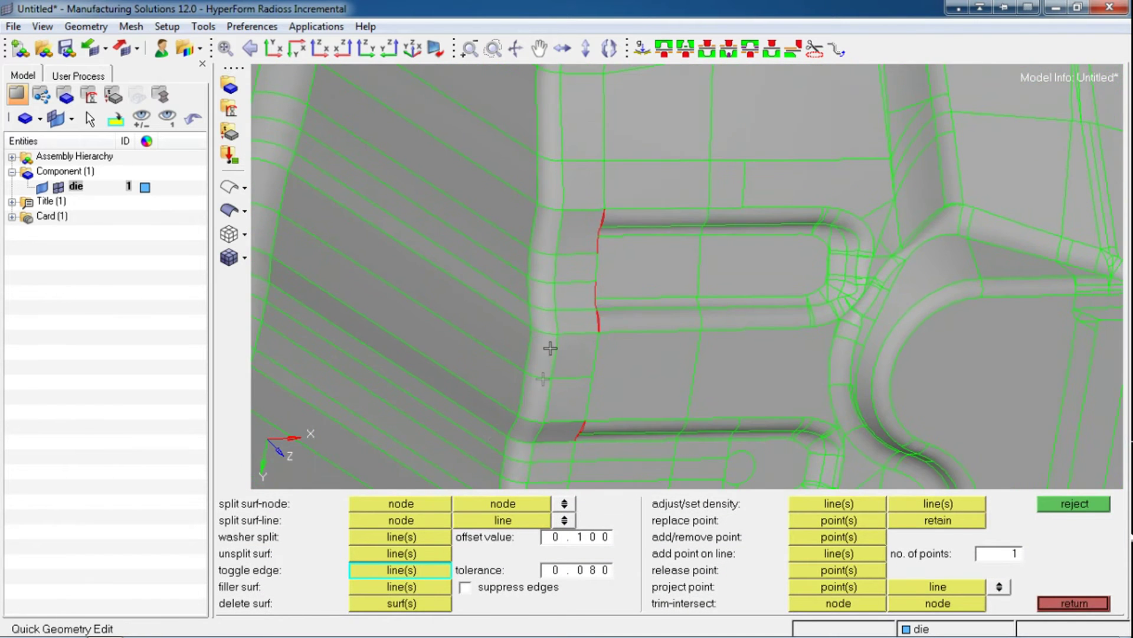
left_click(597, 318)
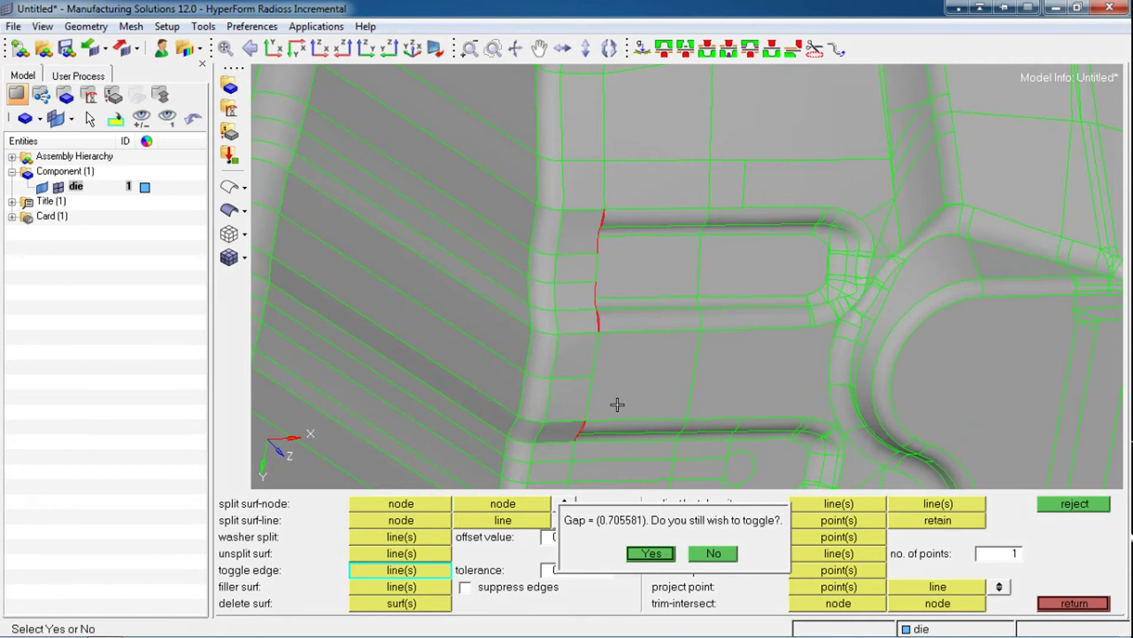
left_click(650, 553)
scroll(597, 294, "up", 5, "ctrl")
left_click(597, 285)
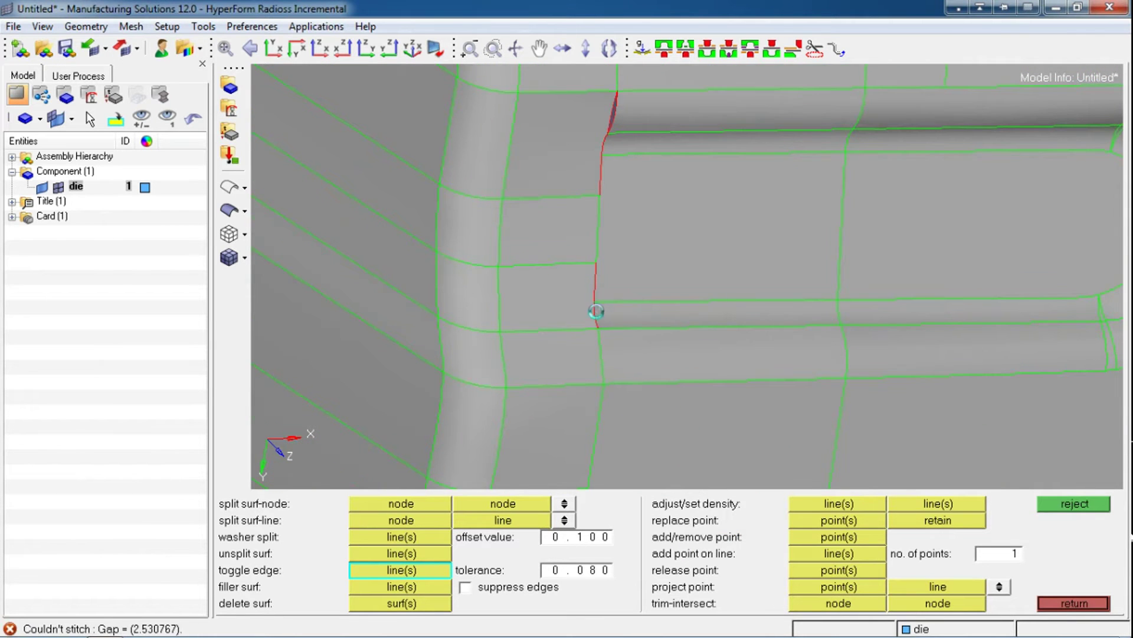
Retry stitching the lower free edge of the upper bead's end, and try the same on its upper free edge
scroll(596, 314, "up", 3, "ctrl")
left_click(600, 277)
left_click_drag(634, 296, 607, 289, "ctrl")
scroll(607, 288, "down", 5, "ctrl")
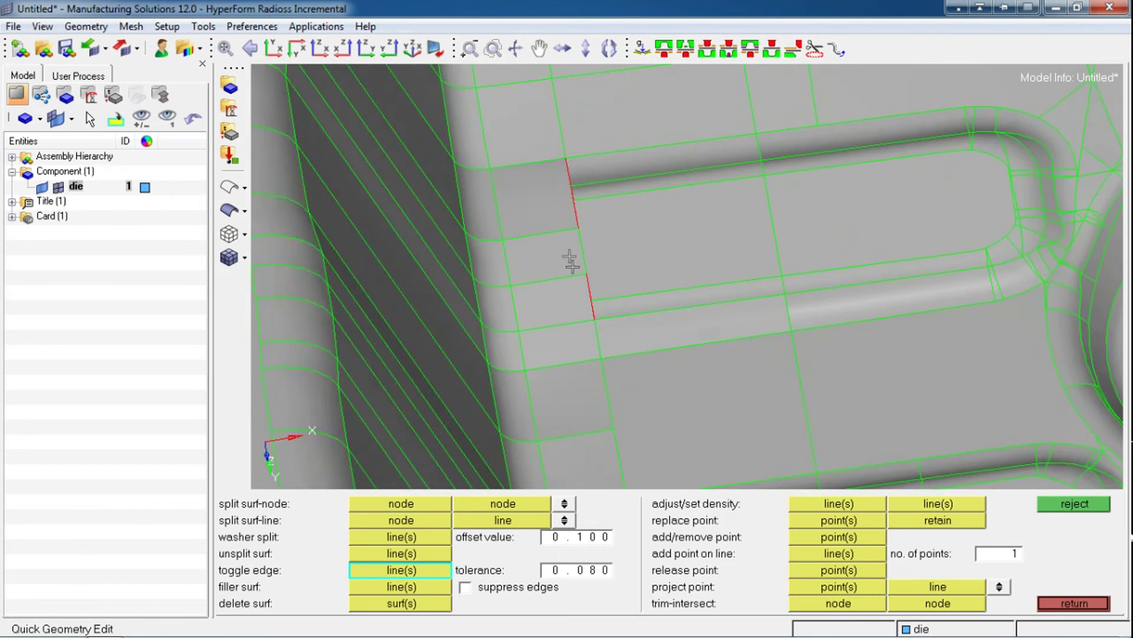
scroll(632, 277, "up", 6)
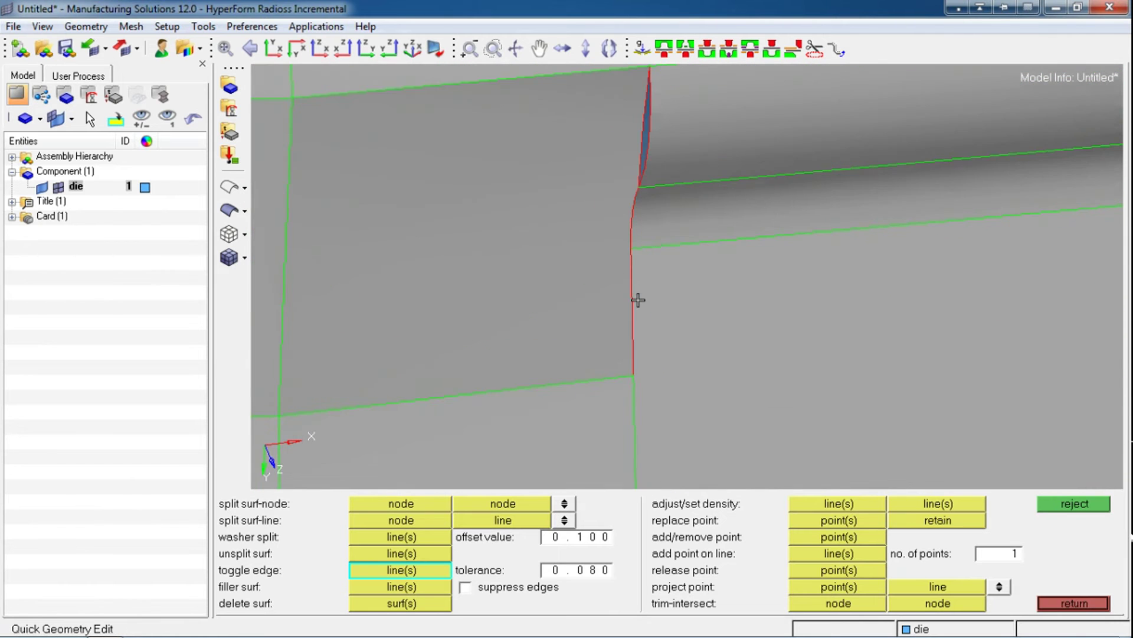
left_click(640, 286)
scroll(655, 272, "down", 8)
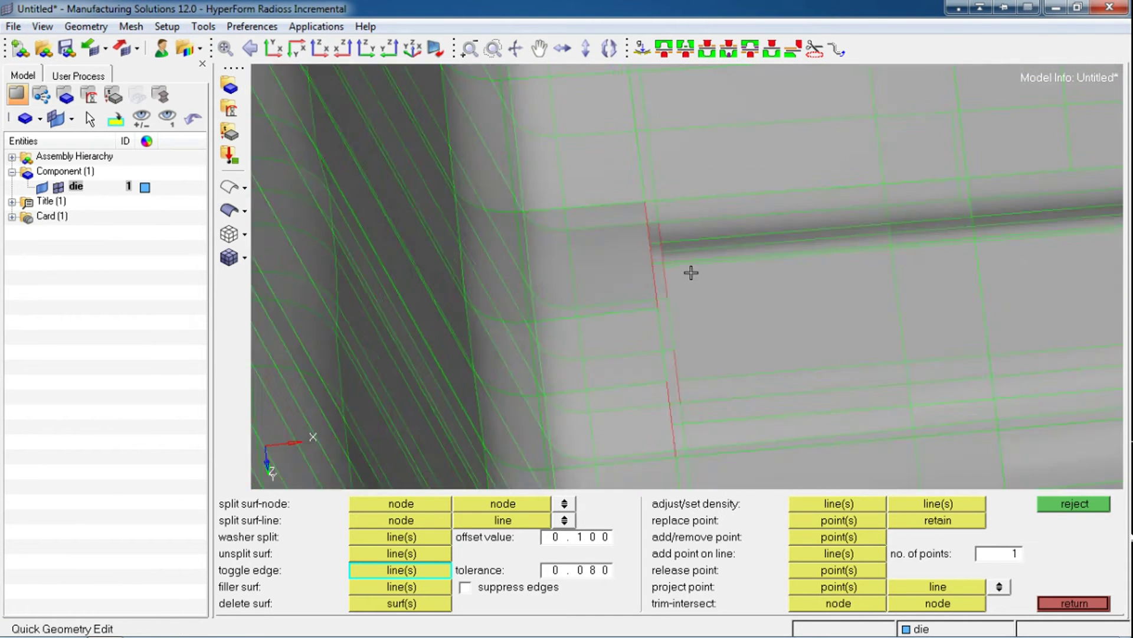
Set the toggle edge tolerance to 0.2 and retry stitching the lower free edge at the upper bead's wall-side end
right_click_drag(727, 191, 676, 218, "ctrl")
scroll(678, 207, "up", 3)
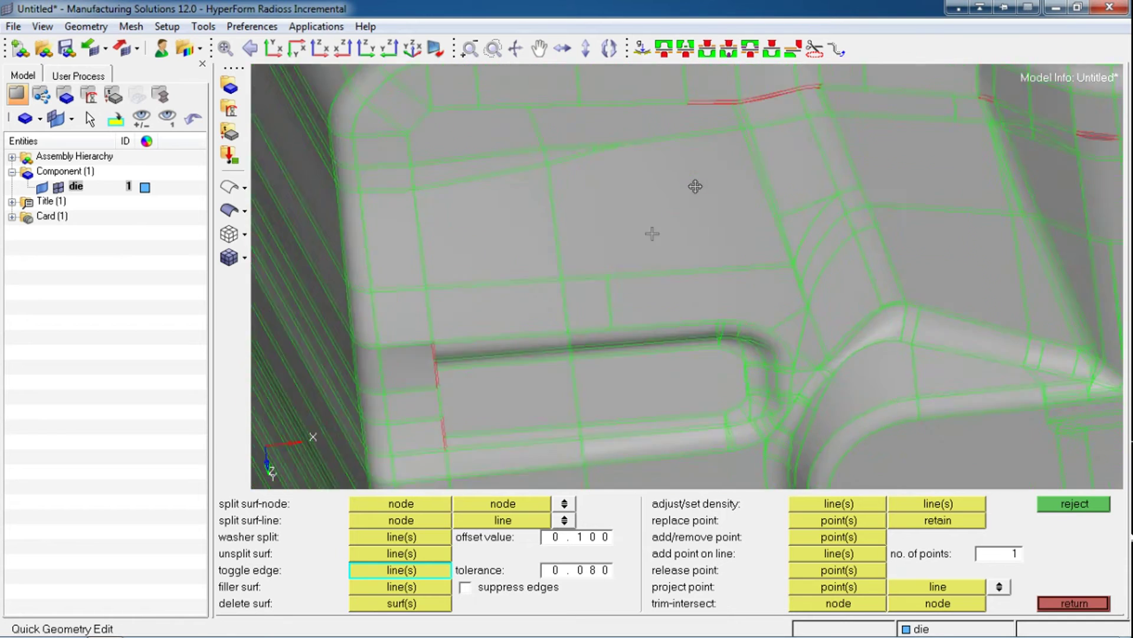
scroll(667, 207, "down", 3)
left_click_drag(559, 354, 547, 293, "ctrl")
scroll(547, 292, "up", 5)
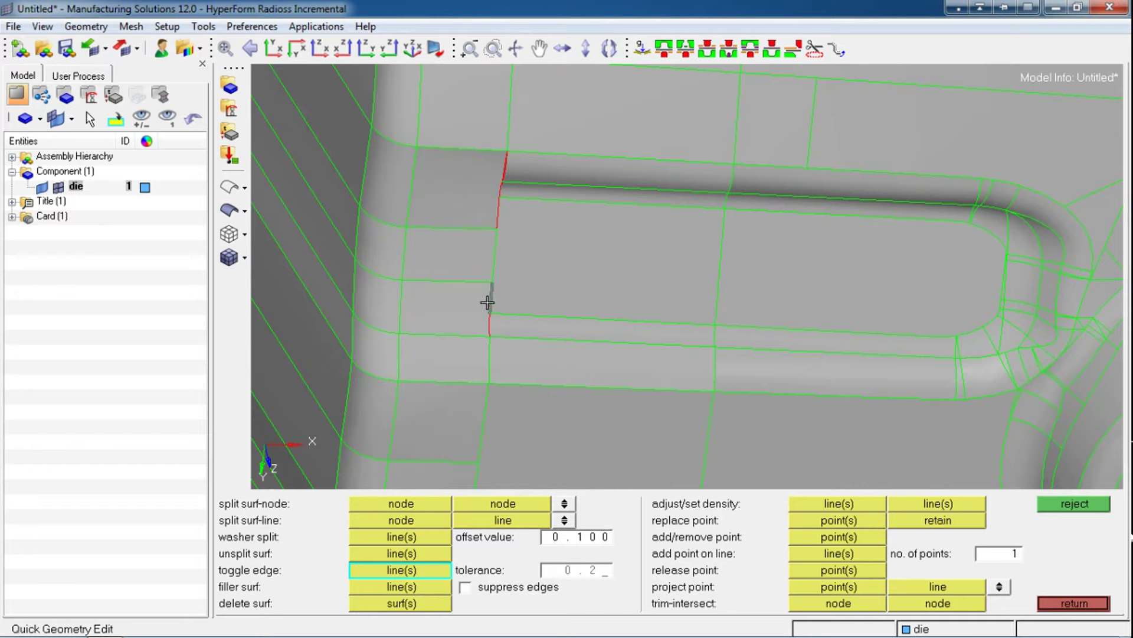
left_click_drag(493, 291, 525, 361, "ctrl")
scroll(480, 398, "up", 5)
scroll(506, 392, "down", 3)
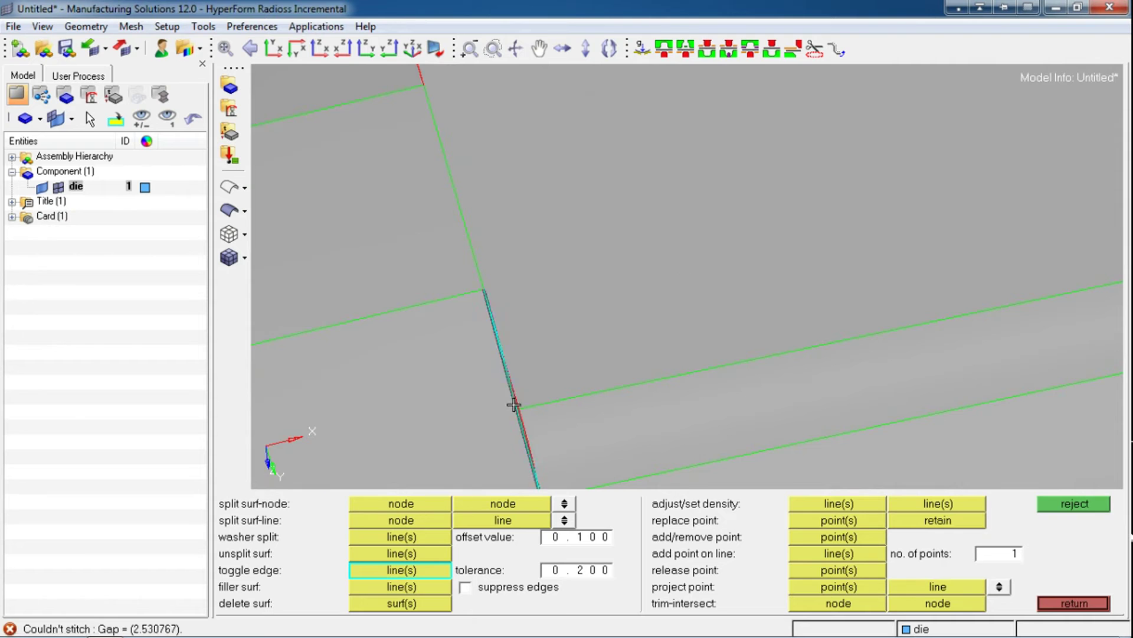
scroll(484, 271, "up", 4)
scroll(525, 284, "up", 2)
left_click(530, 285)
scroll(532, 284, "down", 6)
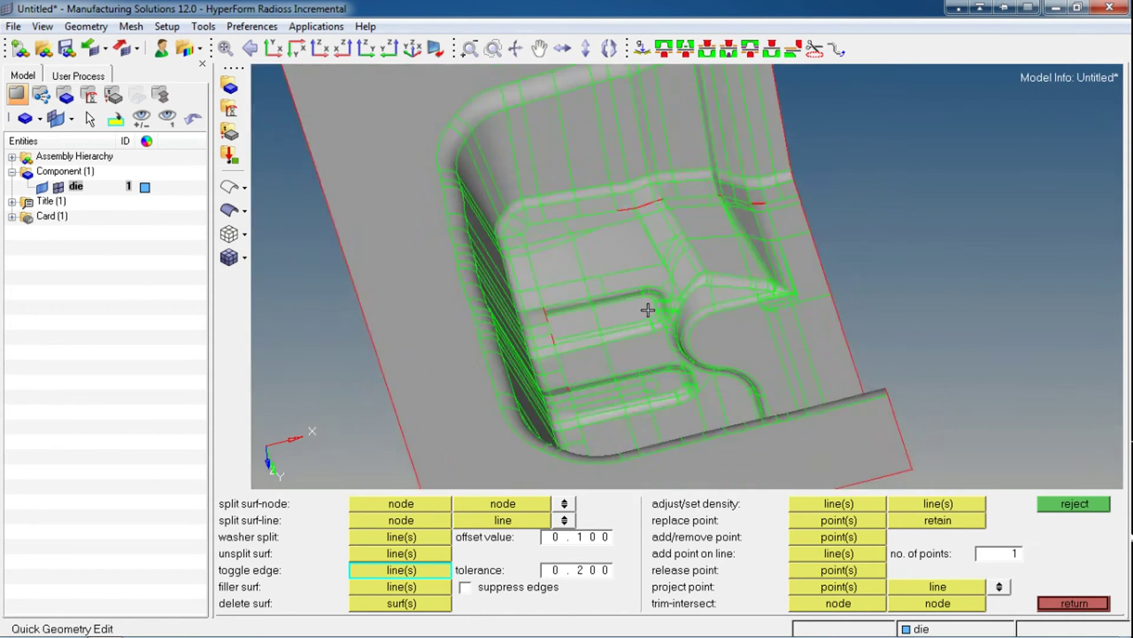
Toggle the middle and right segments of the free edge crossing the raised ridge on the die floor into shared edges
scroll(641, 295, "up", 2)
scroll(639, 228, "up", 5)
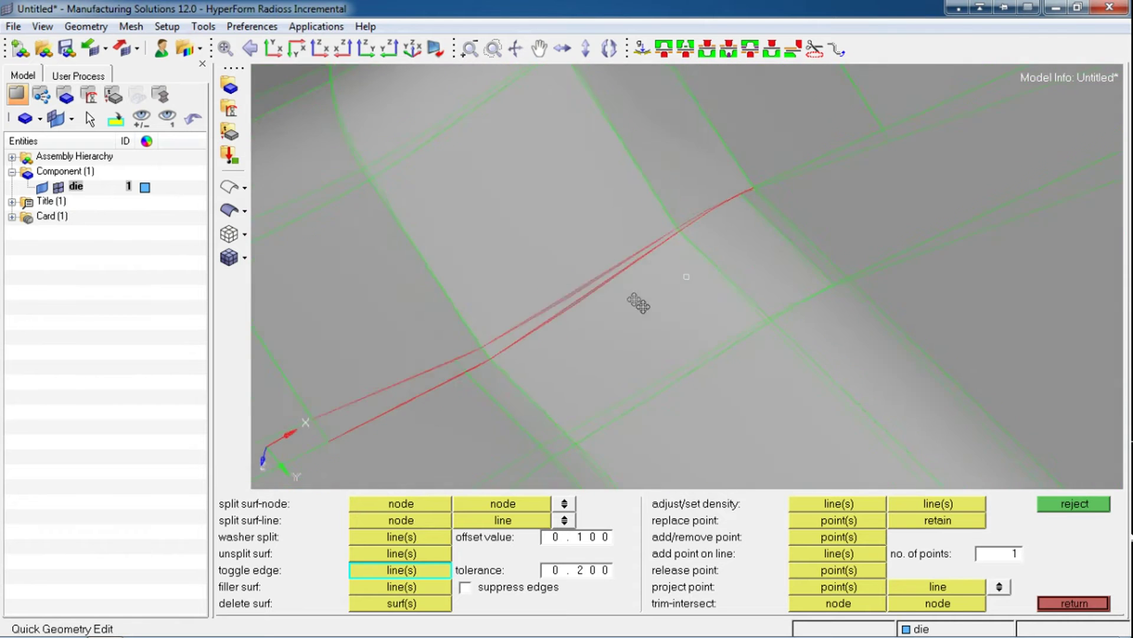
scroll(628, 236, "up", 2)
left_click(625, 246)
left_click(764, 187)
scroll(850, 155, "up", 3)
left_click(829, 149)
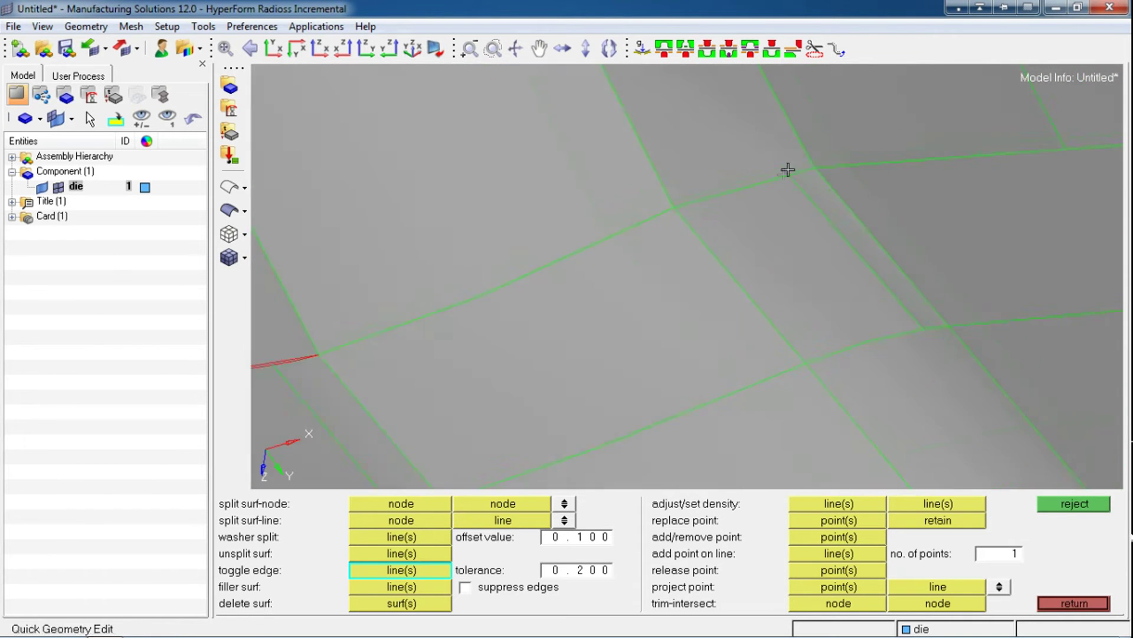
Toggle the remaining left segments of the ridge's free edge into shared edges
scroll(781, 184, "down", 7)
scroll(536, 253, "up", 2)
left_click(655, 251)
scroll(682, 238, "up", 4)
left_click(732, 231)
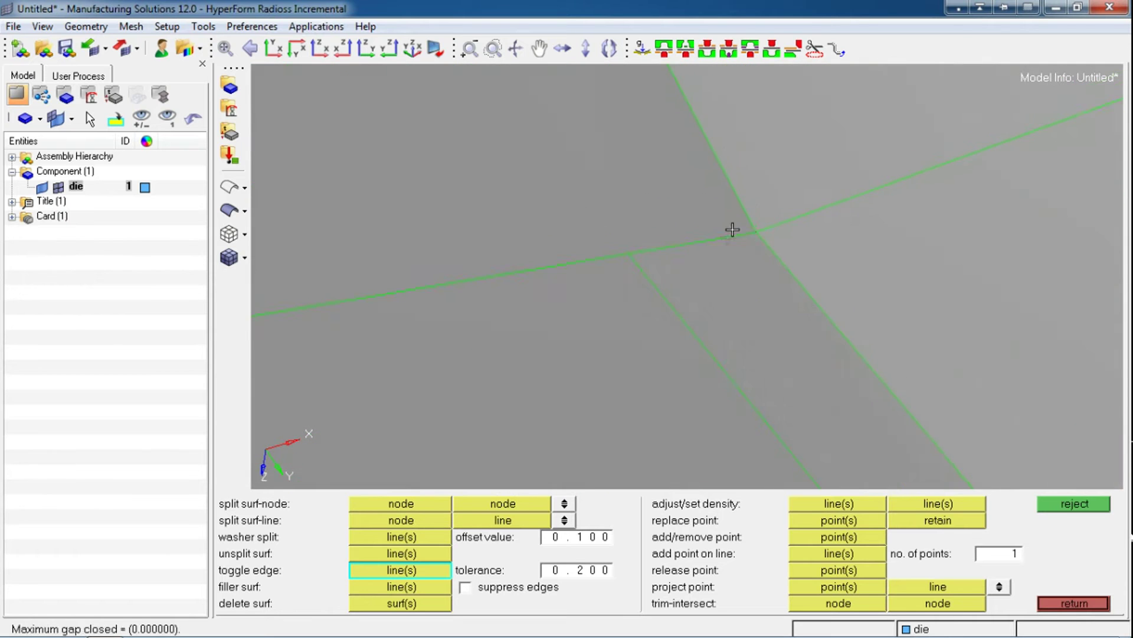
Toggle the short free edge beyond the ridge, towards the symmetry cut, into a shared edge
scroll(703, 220, "down", 6)
left_click_drag(807, 224, 647, 195, "ctrl")
scroll(682, 181, "up", 3)
left_click(728, 207)
Stitch the lens-shaped gap in the fillet near the symmetry cut, accepting the toggle despite the gap size
scroll(747, 190, "down", 6, "ctrl")
right_click_drag(901, 248, 723, 205, "ctrl")
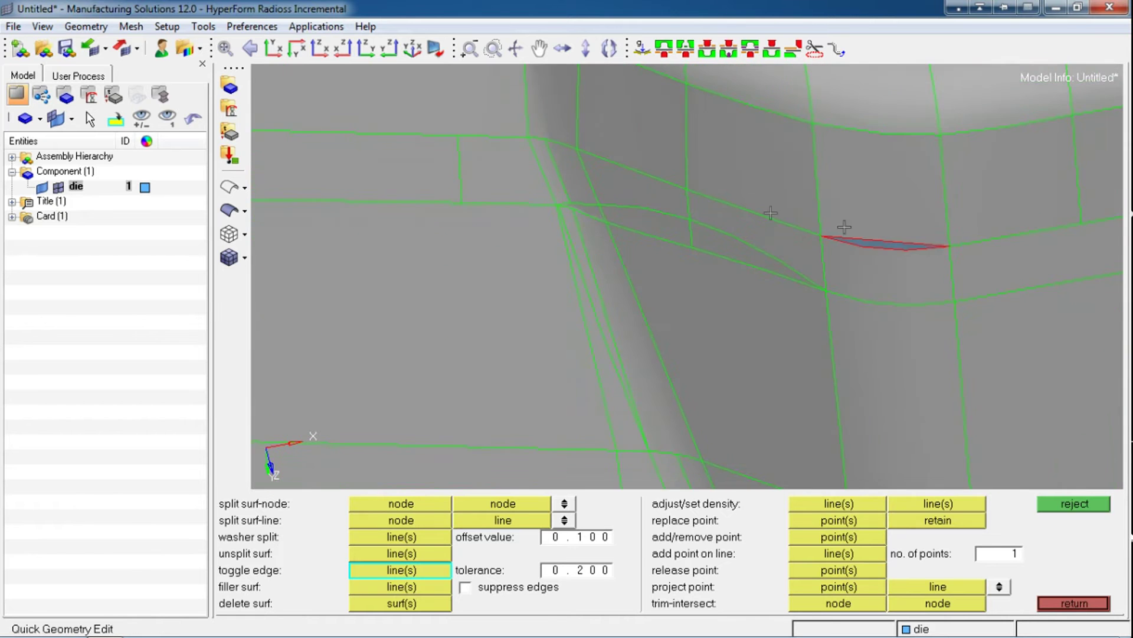
scroll(903, 257, "up", 7, "ctrl")
left_click(863, 204)
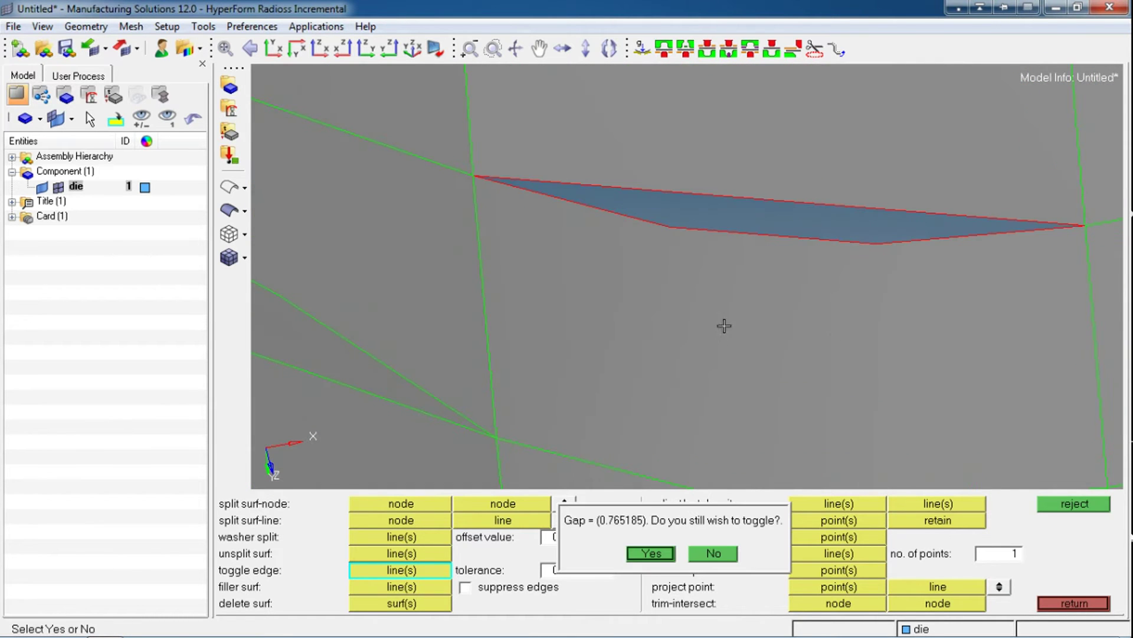
key("Return")
Toggle the short free edge segments across the end of the narrow groove beside the die wall into shared edges
scroll(738, 169, "down", 7, "ctrl")
left_click_drag(746, 243, 732, 154, "ctrl")
scroll(733, 154, "down", 5, "ctrl")
left_click_drag(738, 271, 685, 349, "ctrl")
scroll(686, 319, "up", 7, "ctrl")
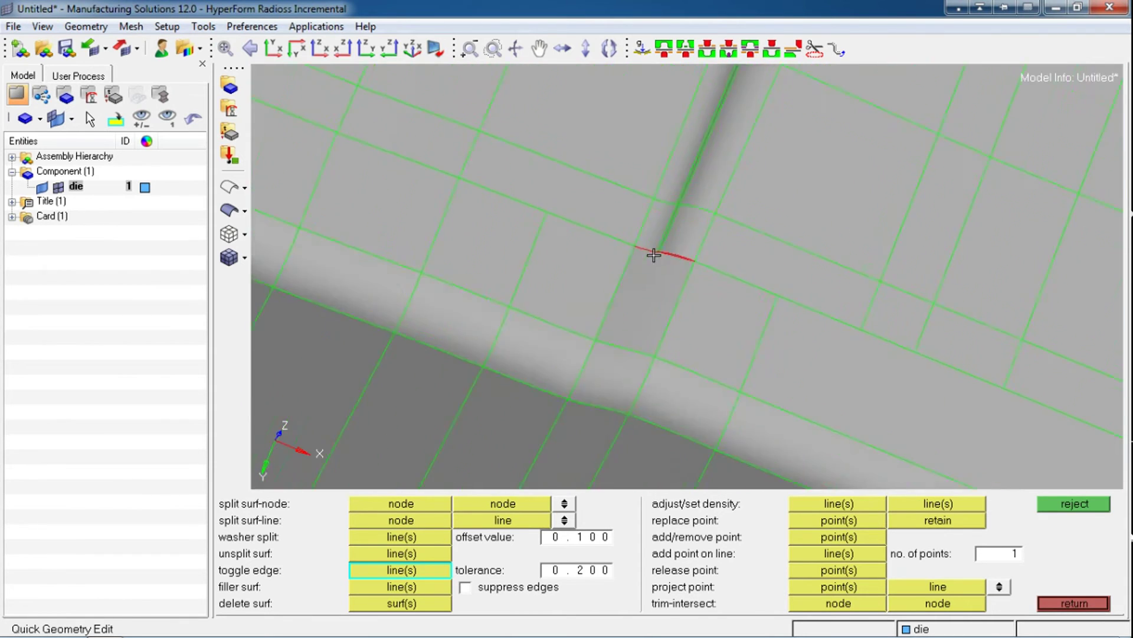
scroll(654, 255, "up", 5)
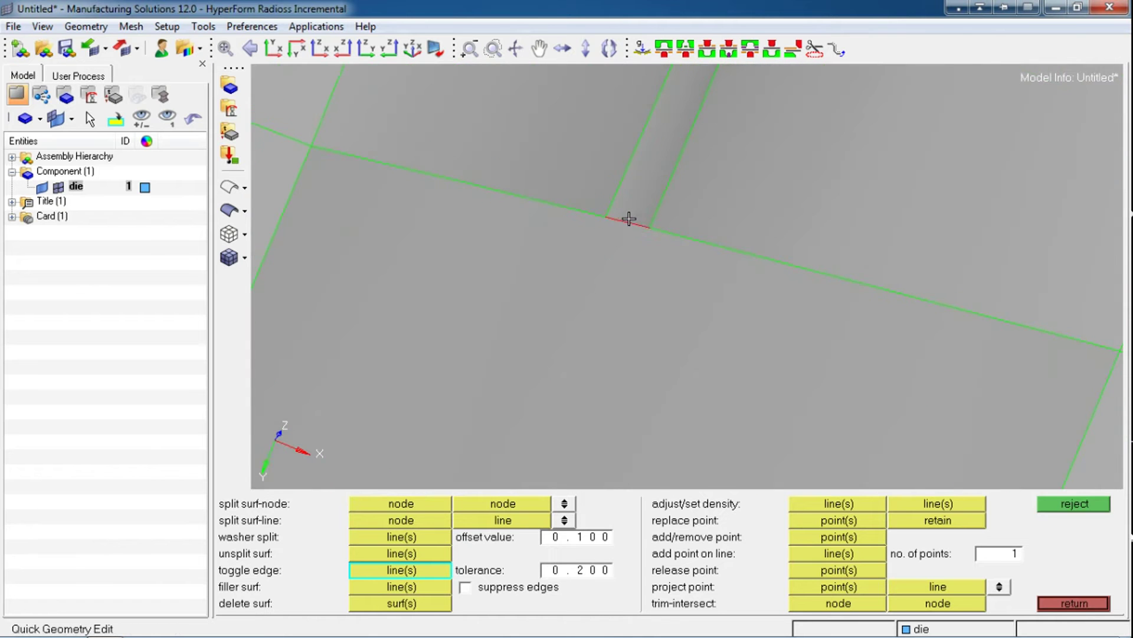
scroll(643, 246, "down", 8)
left_click_drag(667, 318, 627, 227, "ctrl")
Examine the die's remaining free edges in wireframe display and return to the shaded display
left_click(229, 187)
mouse_move(574, 282)
left_mouse_down("ctrl")
mouse_move(594, 272)
mouse_move(585, 344)
left_mouse_up("ctrl")
scroll(670, 311, "up", 2, "ctrl")
left_click_drag(671, 311, 825, 246, "ctrl")
scroll(659, 271, "down", 4, "ctrl")
scroll(678, 258, "up", 4, "ctrl")
scroll(825, 245, "down", 3, "ctrl")
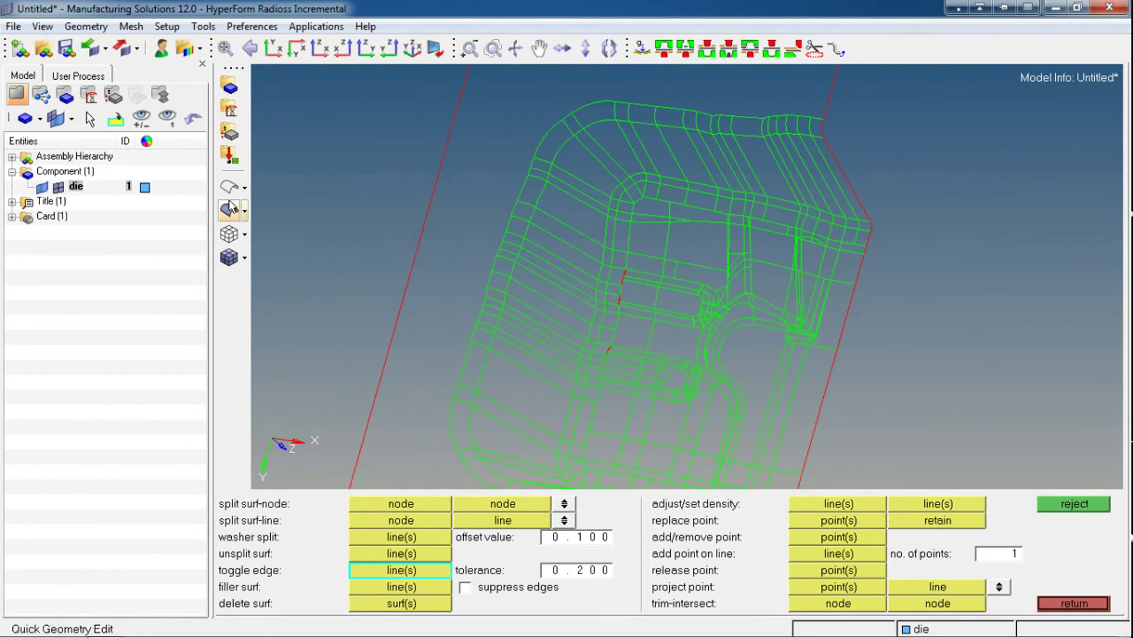
left_click(229, 208)
Toggle the short free edge along the upper bead's outer side back to a shared edge
scroll(670, 278, "up", 5)
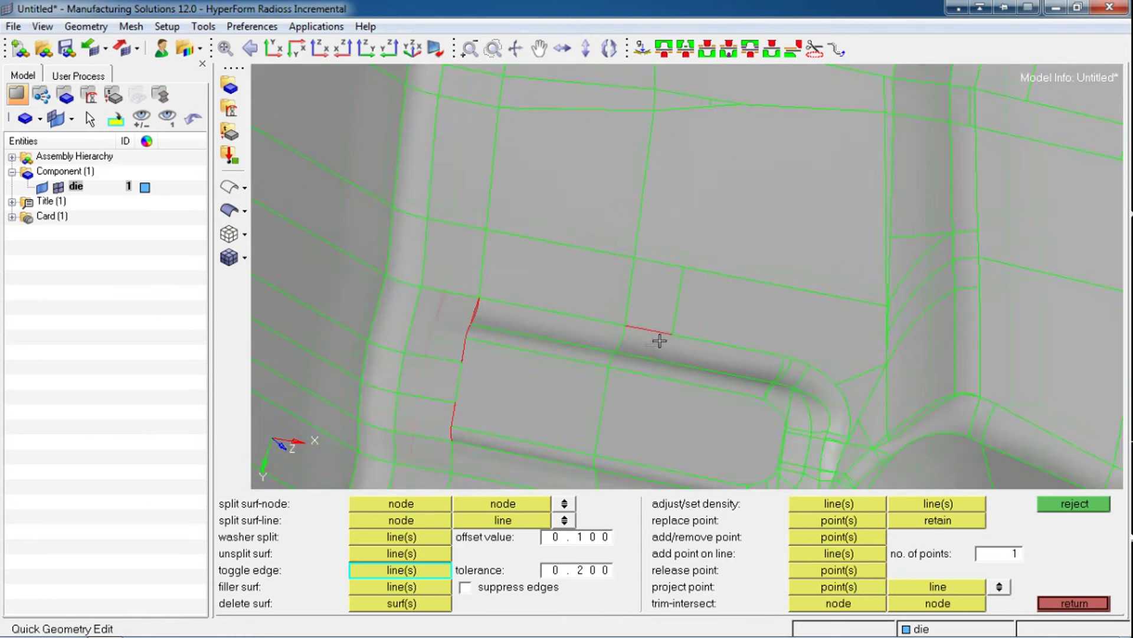
scroll(663, 338, "up", 3)
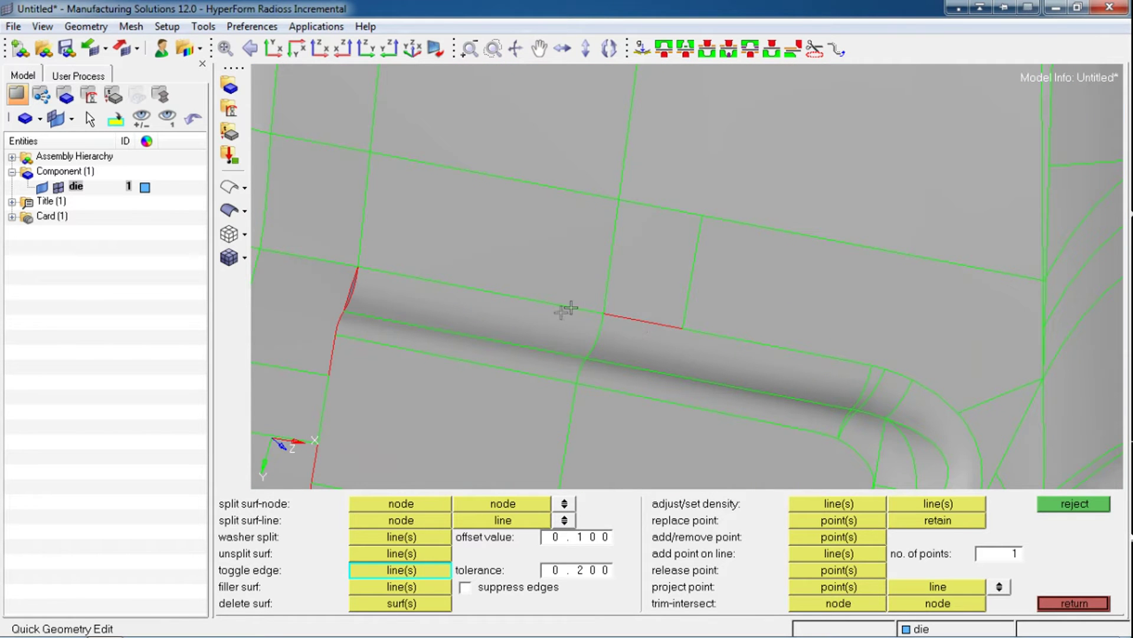
left_click(653, 327)
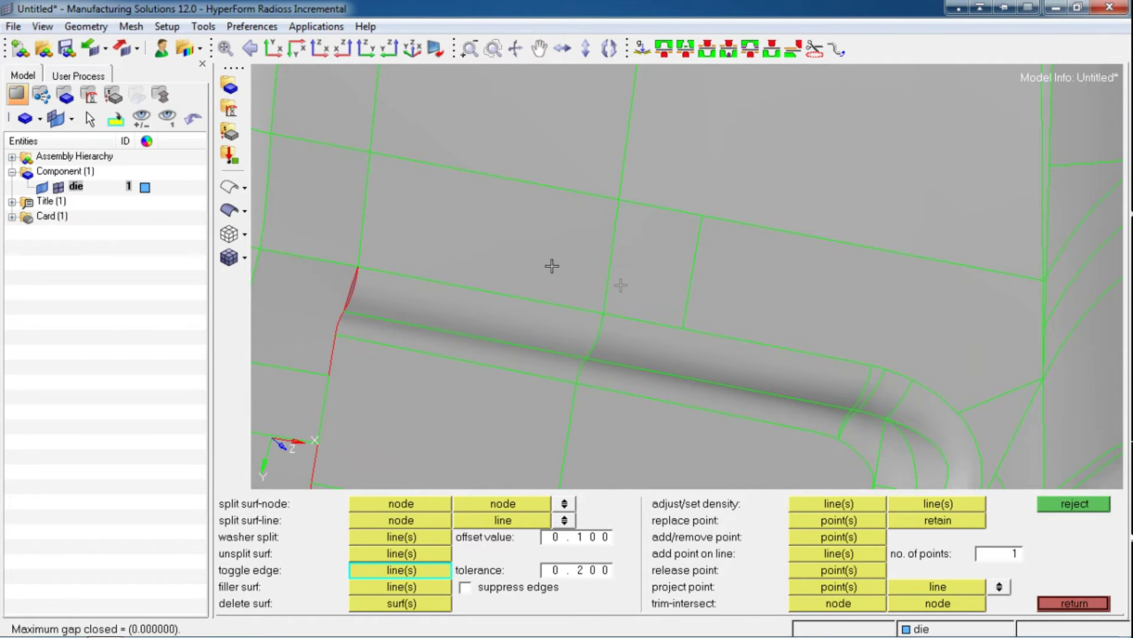
left_click(696, 263)
Examine the free edges and gaps remaining at the wall-side ends of both beads, and leave quick geometry edit
left_click_drag(660, 305, 655, 278, "ctrl")
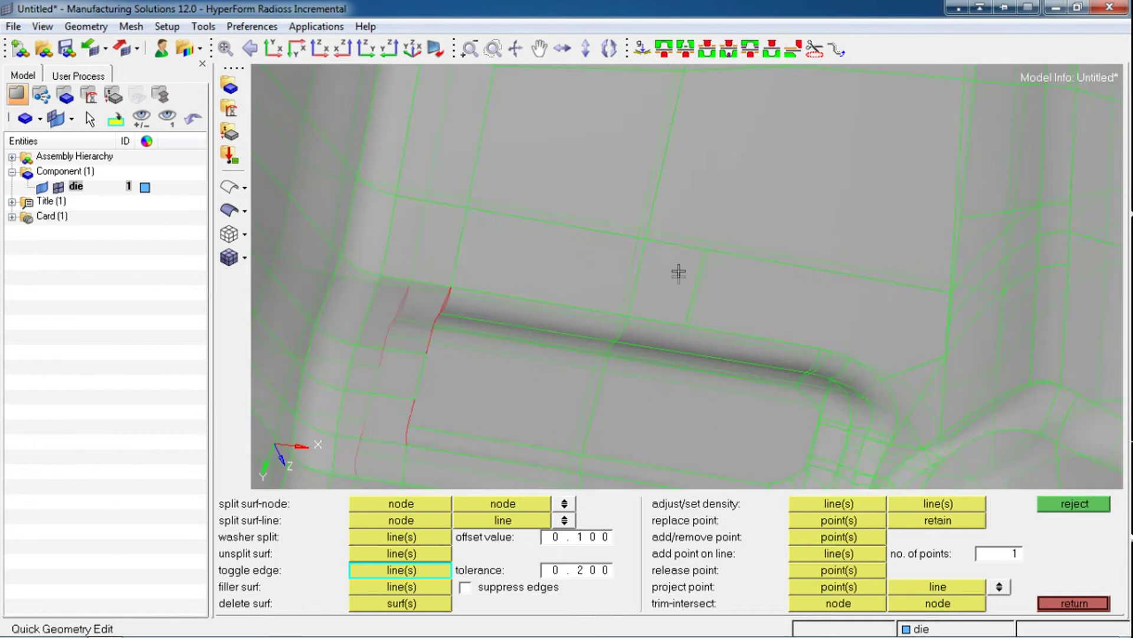
scroll(675, 293, "down", 5, "ctrl")
left_click_drag(576, 364, 545, 414, "ctrl")
scroll(567, 387, "up", 5, "ctrl")
left_click_drag(567, 349, 534, 332, "ctrl")
scroll(535, 304, "up", 5, "ctrl")
scroll(522, 288, "down", 5)
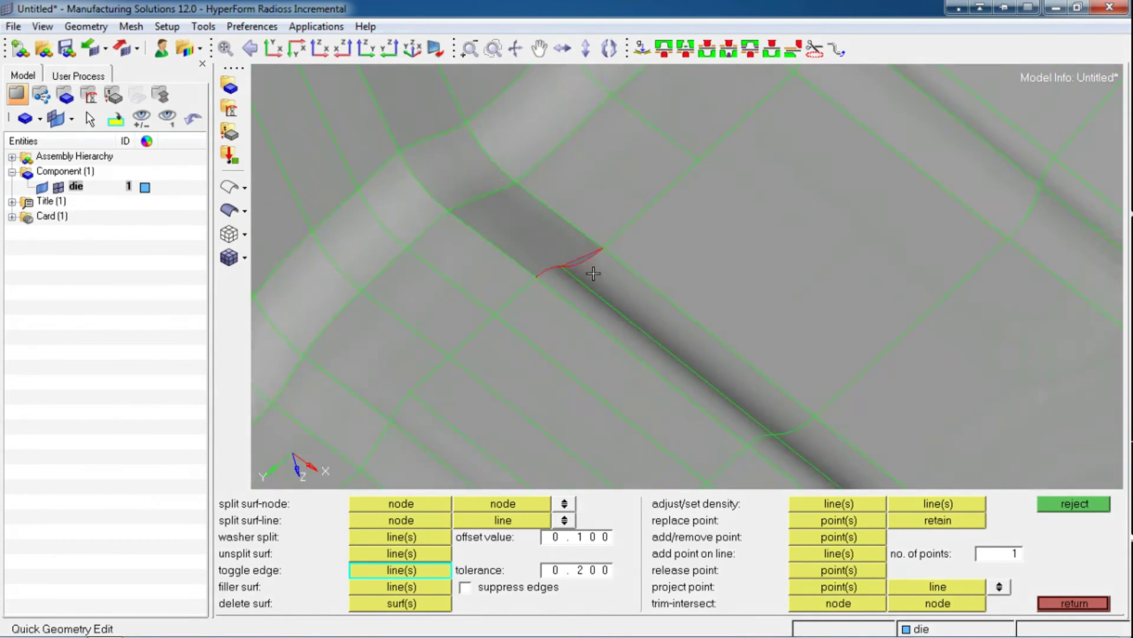
scroll(541, 251, "down", 5)
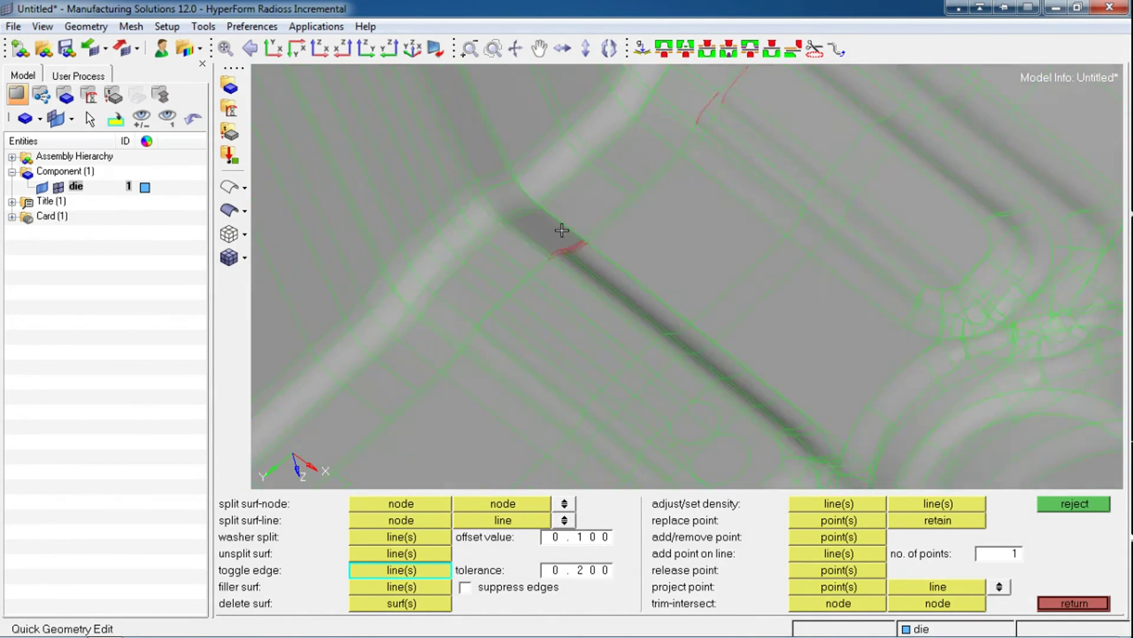
left_click_drag(541, 251, 529, 252, "ctrl")
scroll(529, 252, "up", 5)
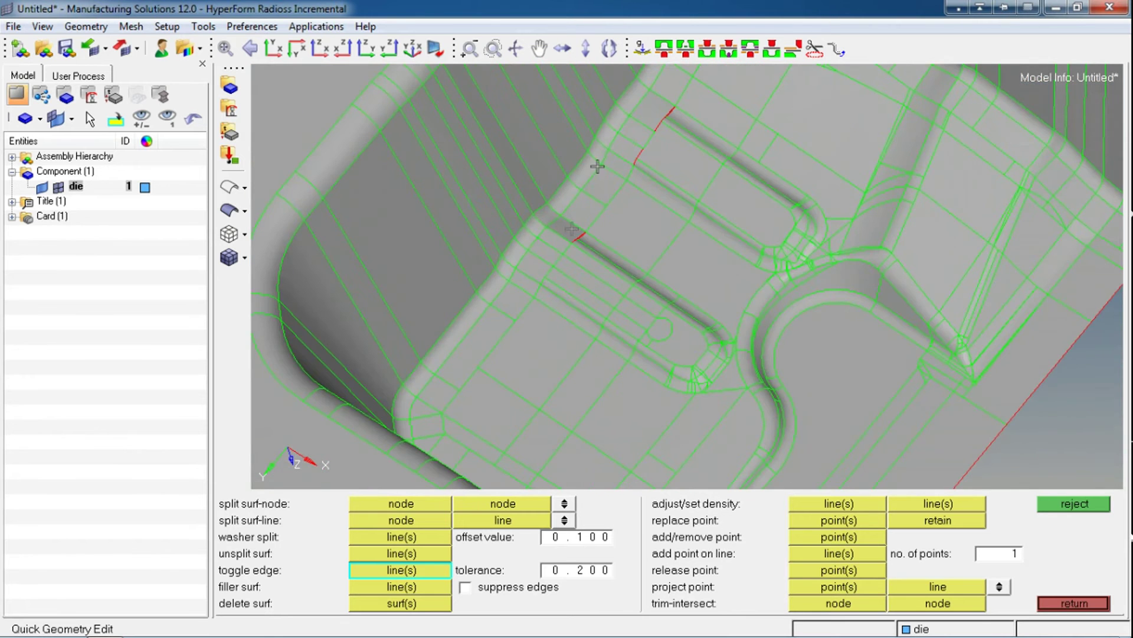
left_click(1069, 604)
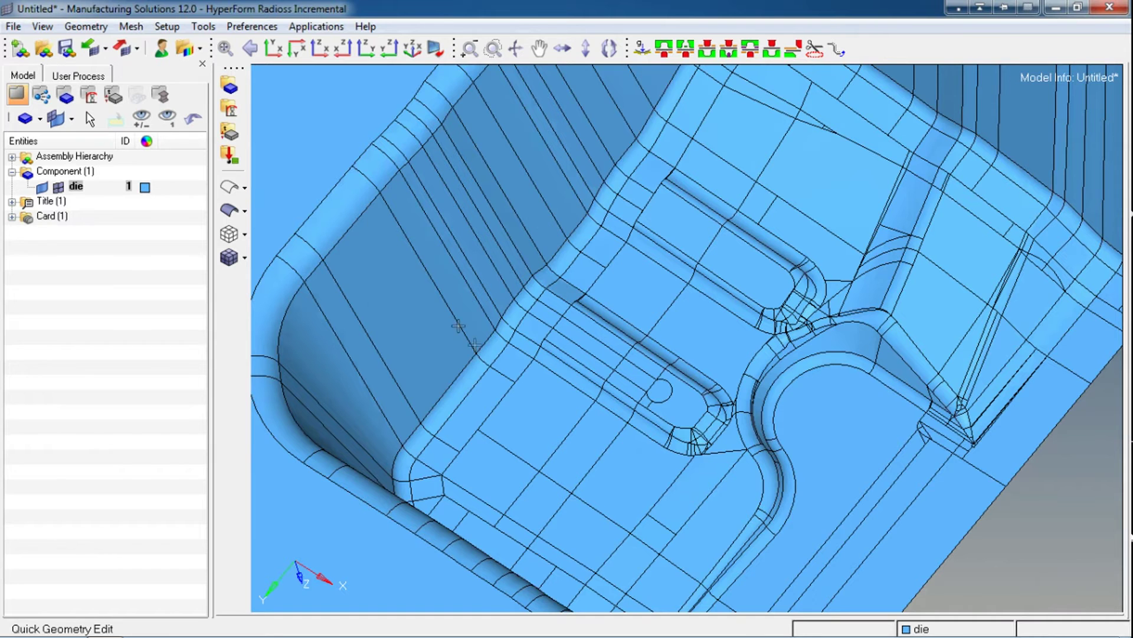
Isolate the surfaces around the gap at the lower bead's wall-side end by masking them and reversing the display
key("F5")
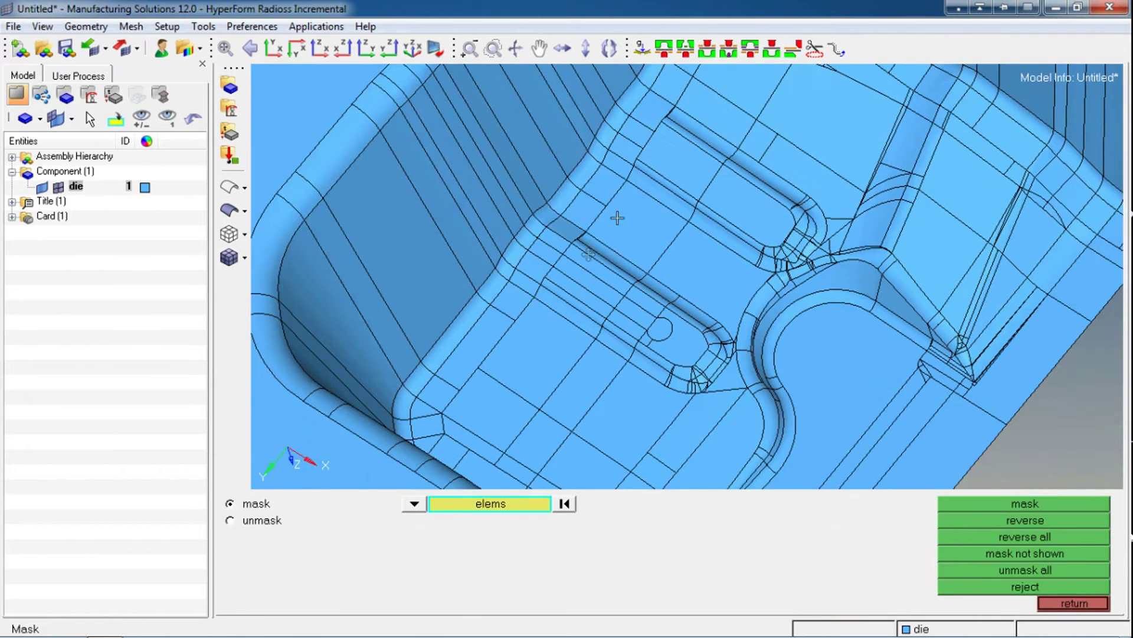
scroll(617, 217, "up", 3)
left_click(413, 505)
left_click(338, 569)
left_click(415, 505)
left_click(338, 555)
left_click(510, 275)
left_click(551, 222)
left_click(609, 273)
left_click(531, 314)
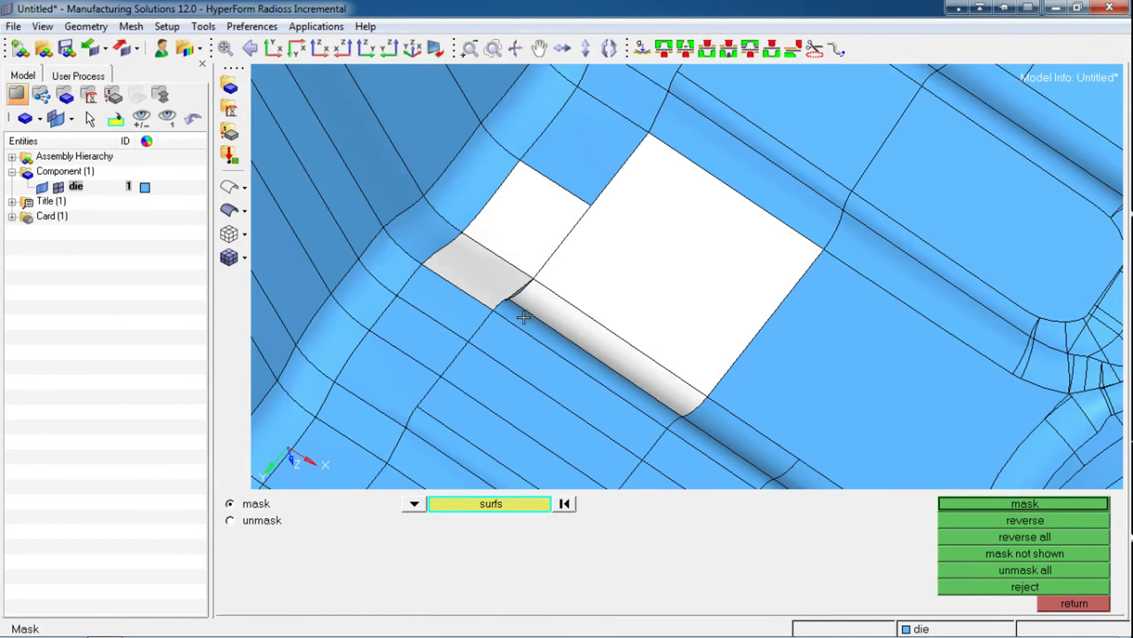
left_click(450, 303)
left_click(543, 337)
scroll(618, 220, "down", 3)
middle_click(618, 219)
left_click(1013, 537)
Delete the poorly fitting surface adjoining the gap at the lower bead's wall-side end
left_click_drag(480, 361, 684, 240, "ctrl")
scroll(645, 307, "up", 5)
scroll(684, 239, "up", 3, "ctrl")
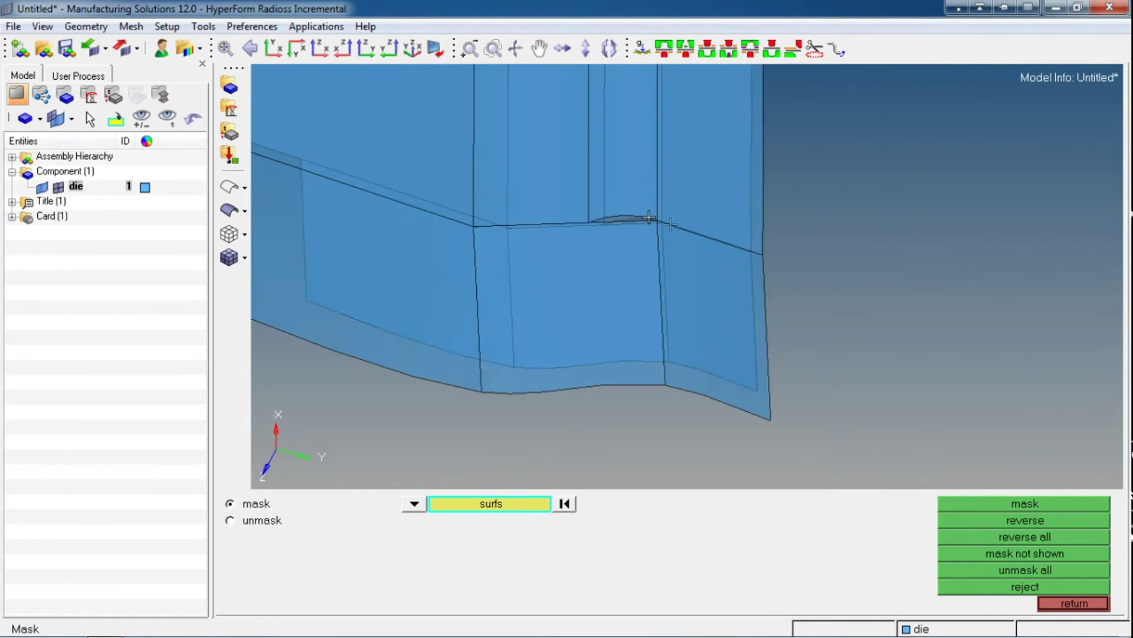
scroll(638, 236, "down", 3, "ctrl")
scroll(638, 234, "up", 6, "ctrl")
scroll(639, 258, "down", 4, "ctrl")
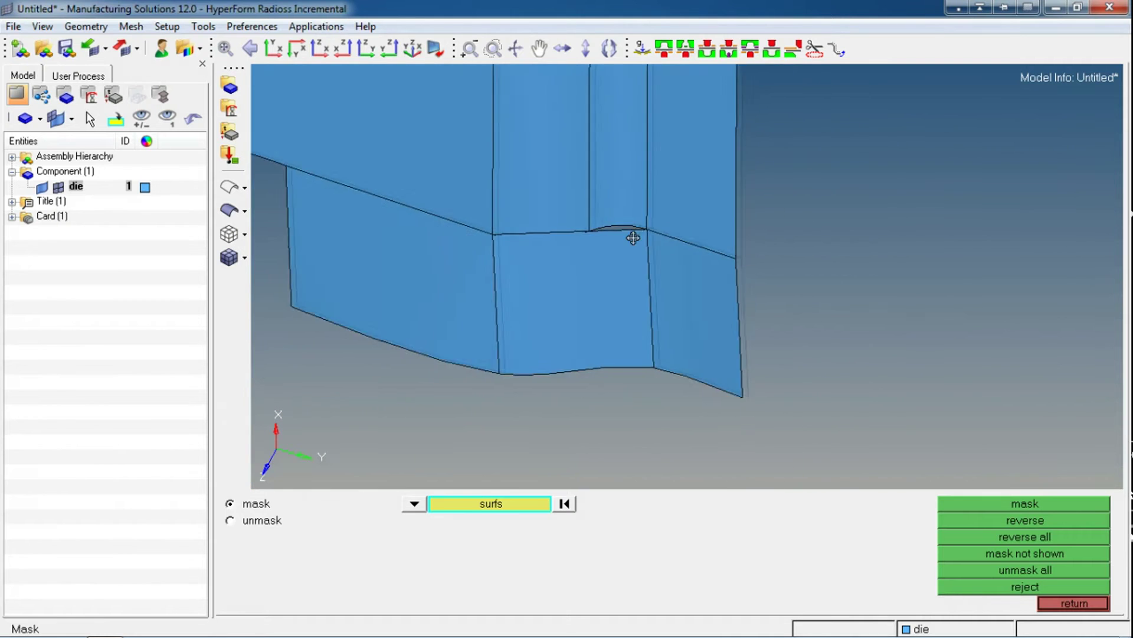
right_click_drag(574, 276, 638, 229, "ctrl")
key("F2")
left_click(605, 281)
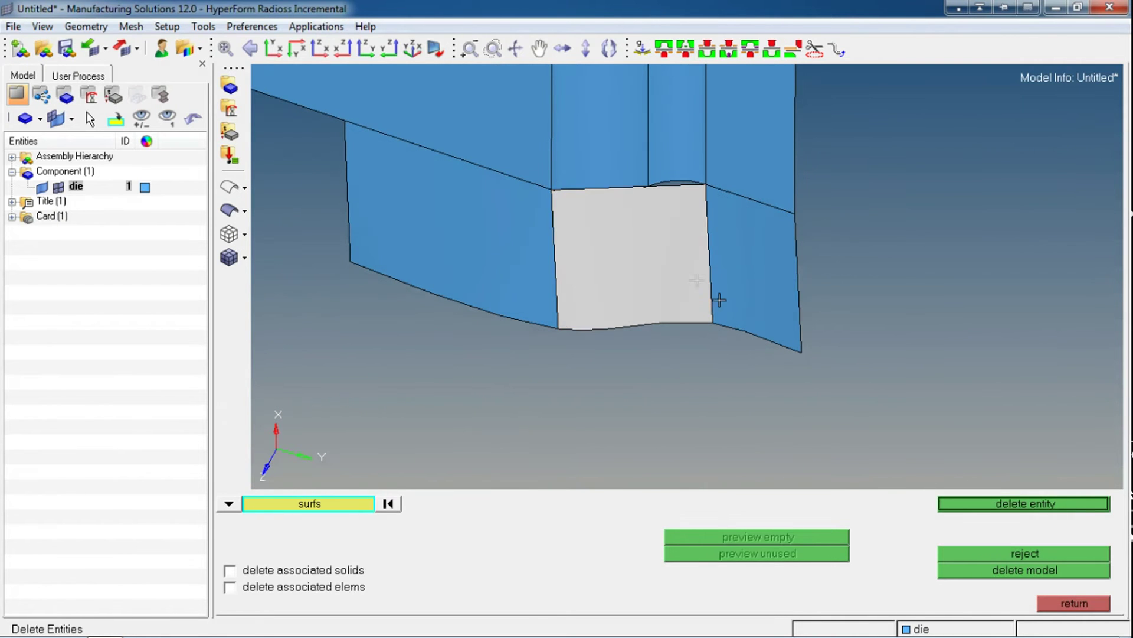
middle_click(727, 283)
Create a surface closing the gap at the bead's wall-side end by dragging the adjoining surface's side edge along the wavy free edges
key("F5")
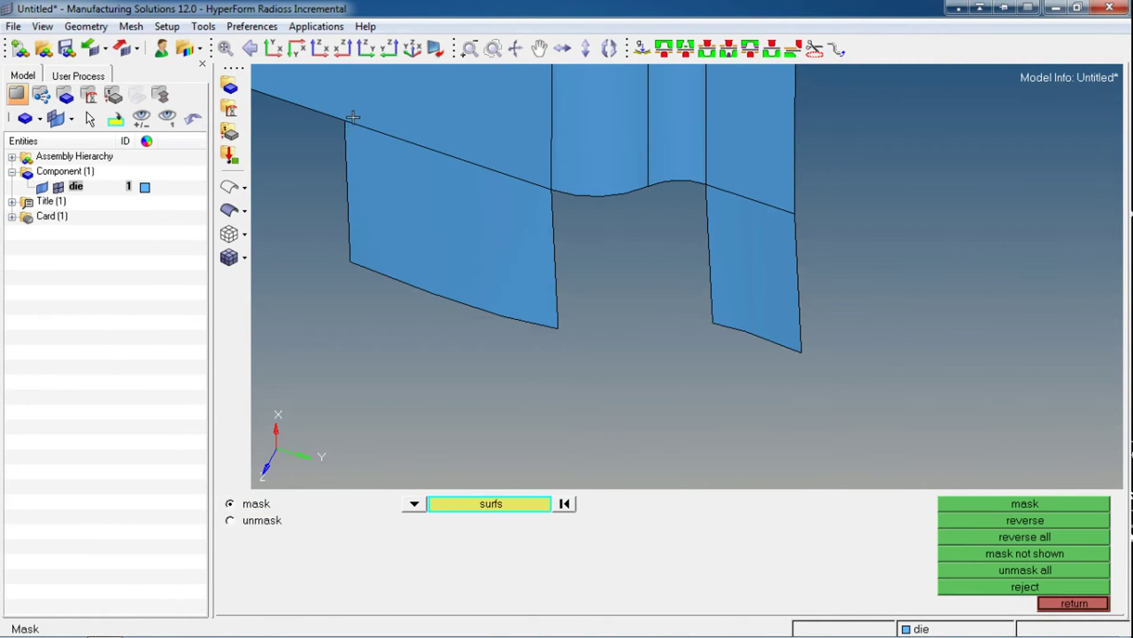
key("Escape")
left_click(89, 28)
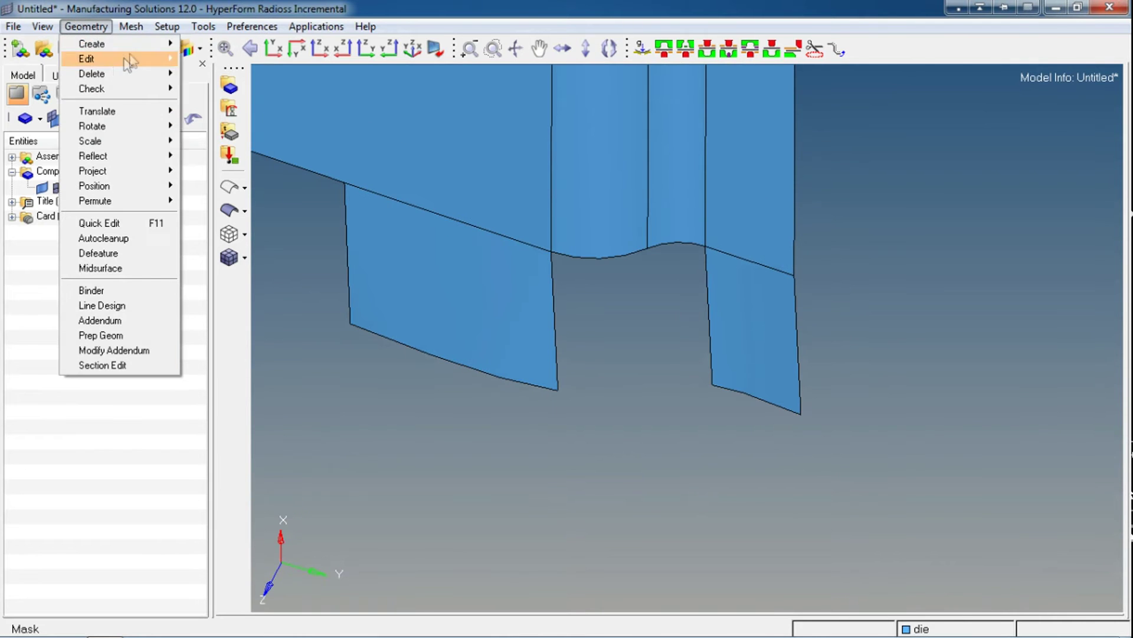
mouse_move(137, 48)
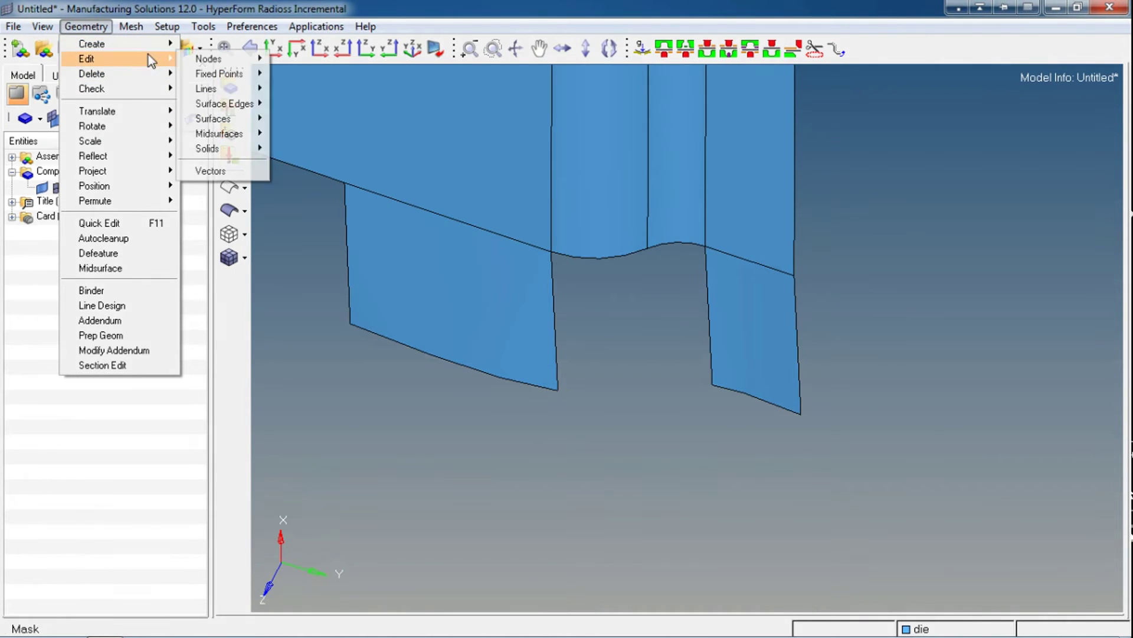
mouse_move(222, 104)
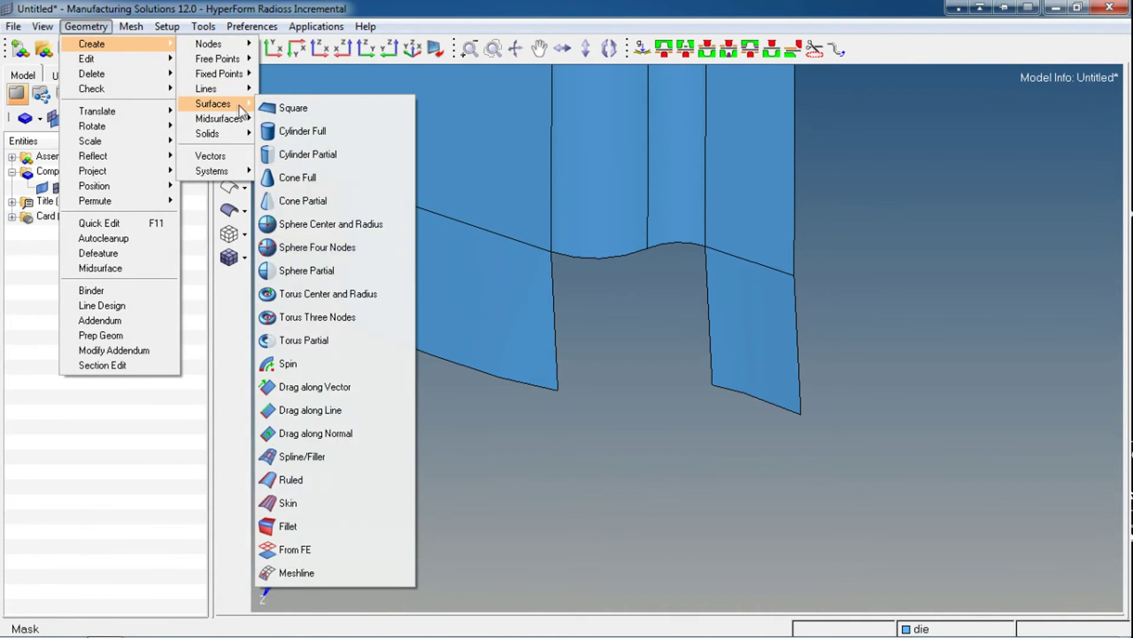
left_click(328, 415)
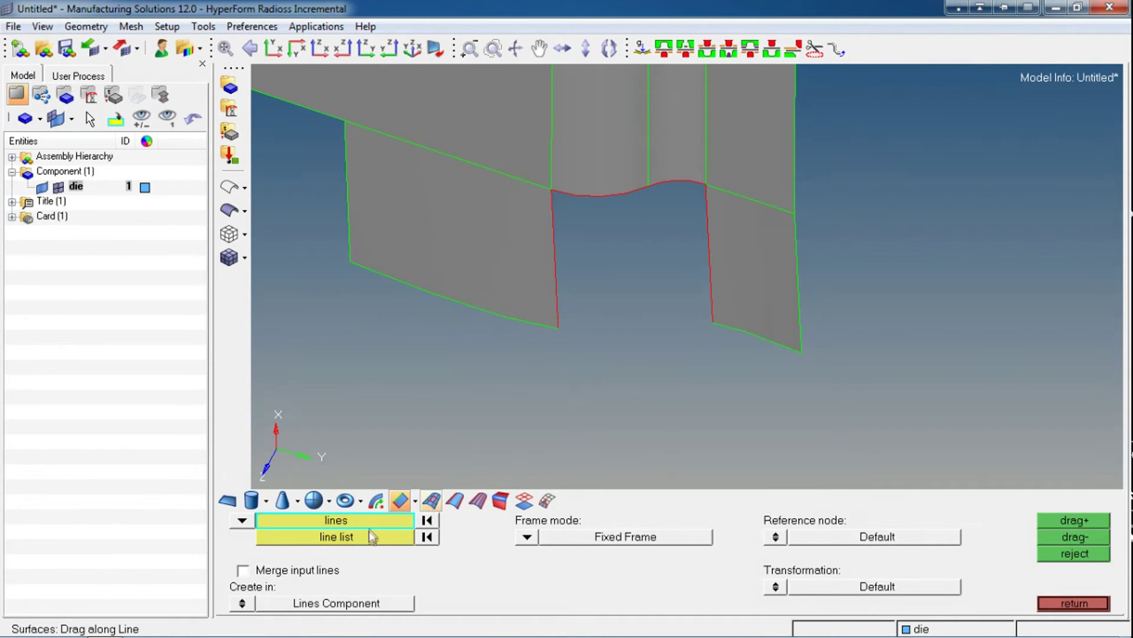
left_click(554, 287)
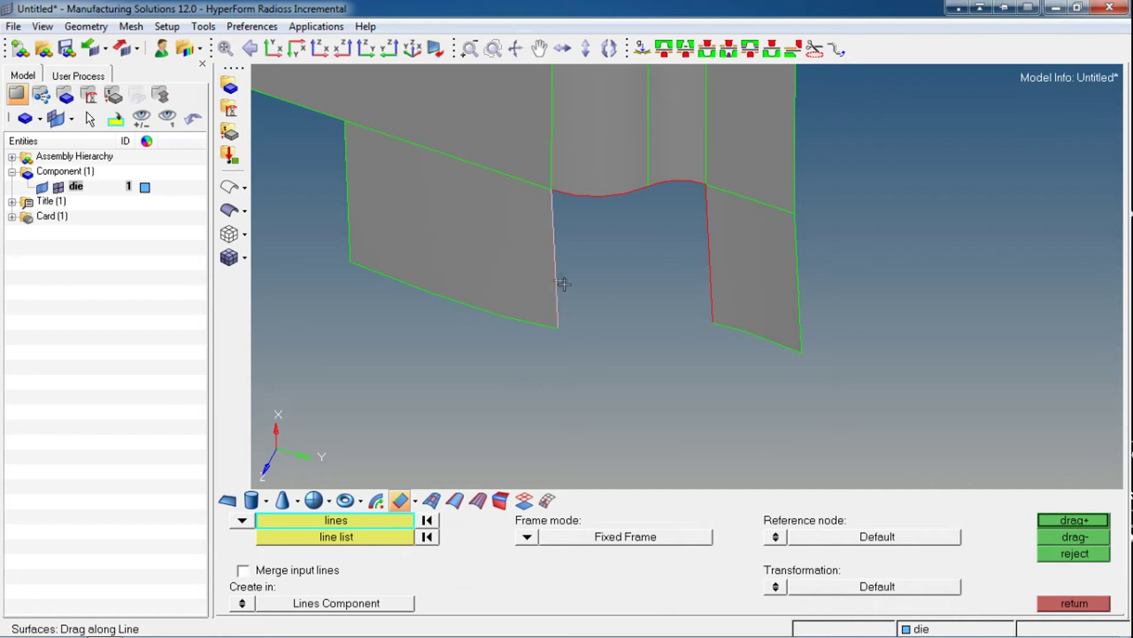
left_click(360, 535)
left_click(688, 173)
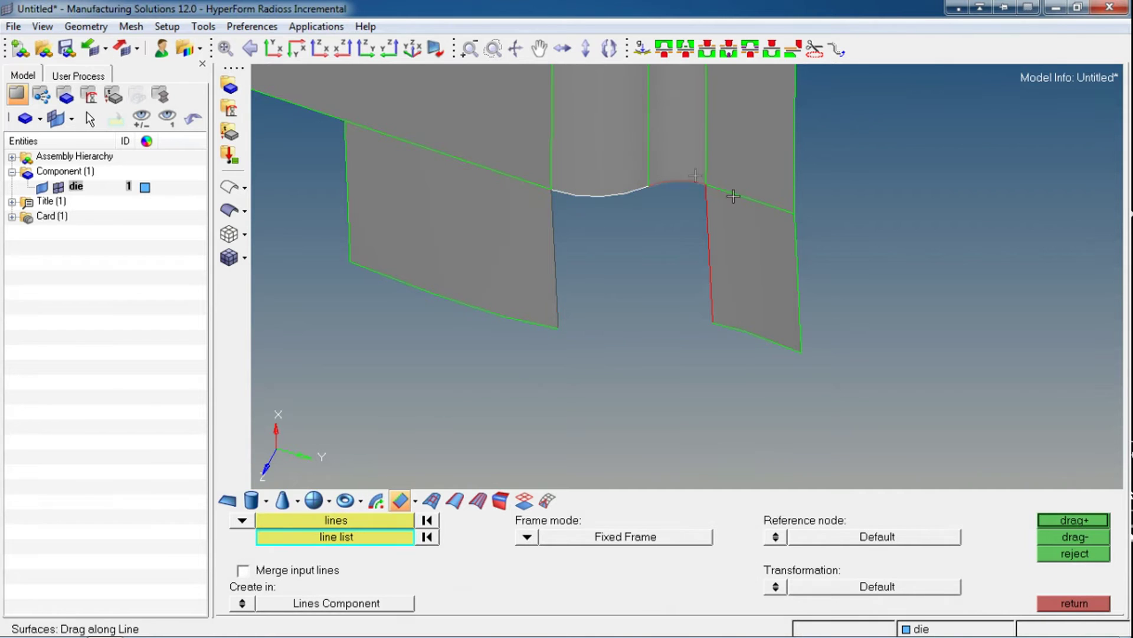
left_click(1081, 519)
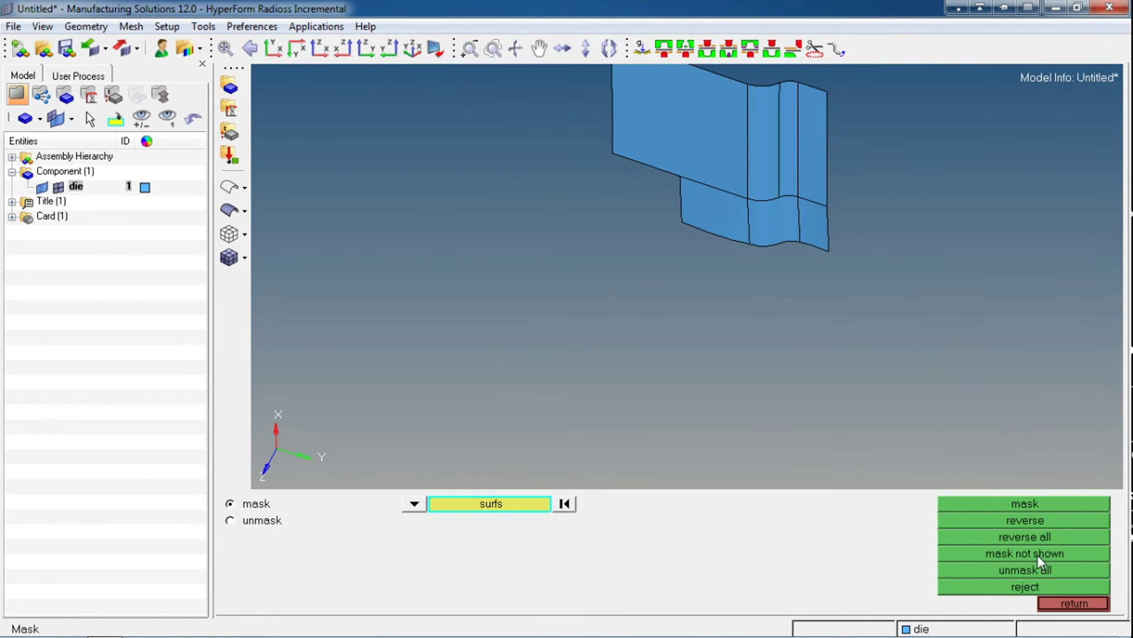
Unmask all surfaces and toggle the short free edge at the new surface to a shared edge, accepting the gap
left_click(1032, 582)
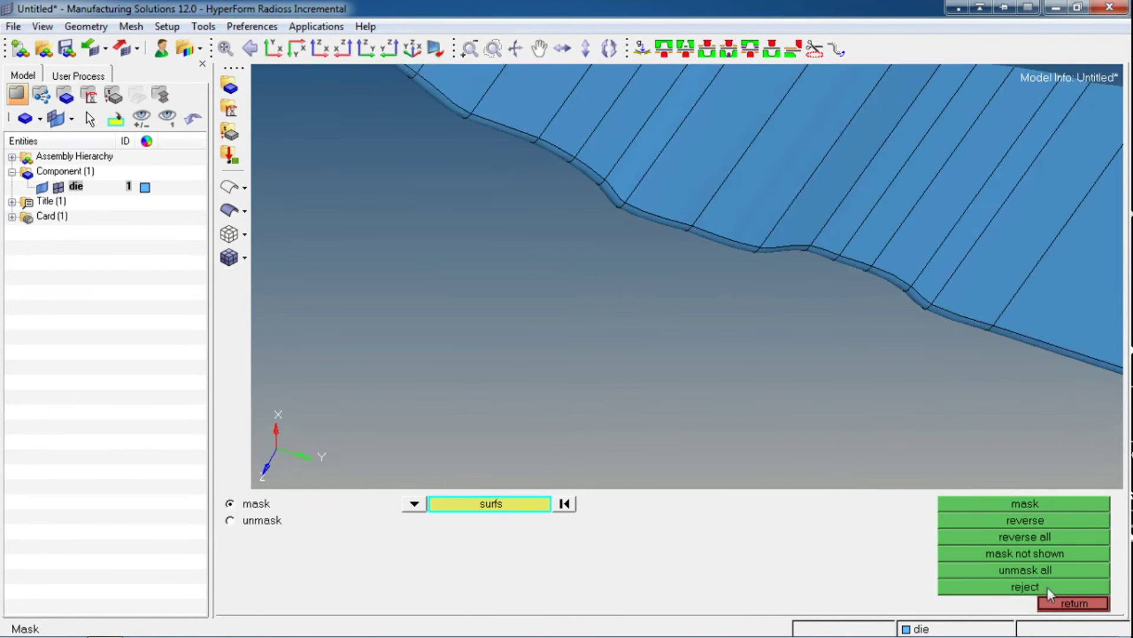
left_click(1054, 603)
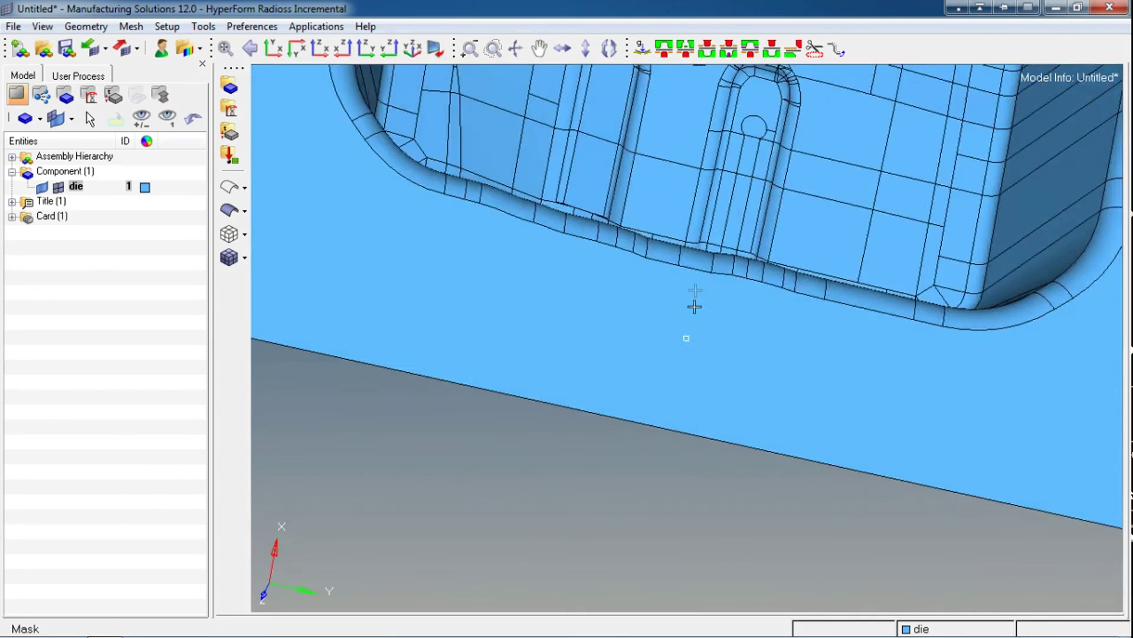
left_click_drag(683, 282, 646, 172, "ctrl")
key("F11")
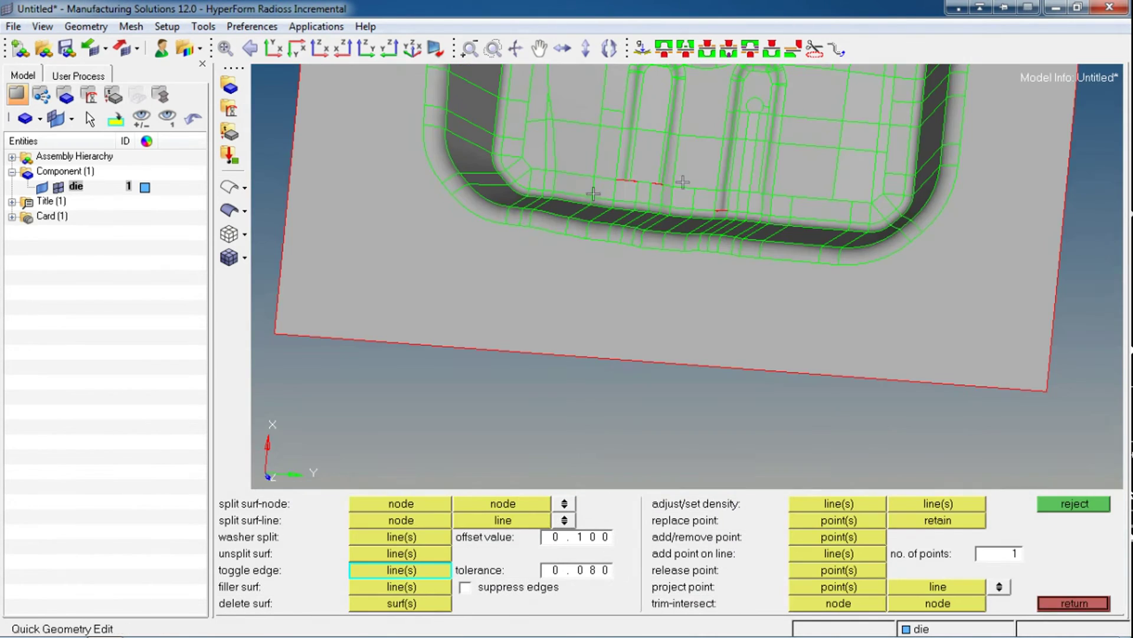
left_click_drag(616, 277, 748, 190, "ctrl")
right_click_drag(711, 206, 842, 240, "ctrl")
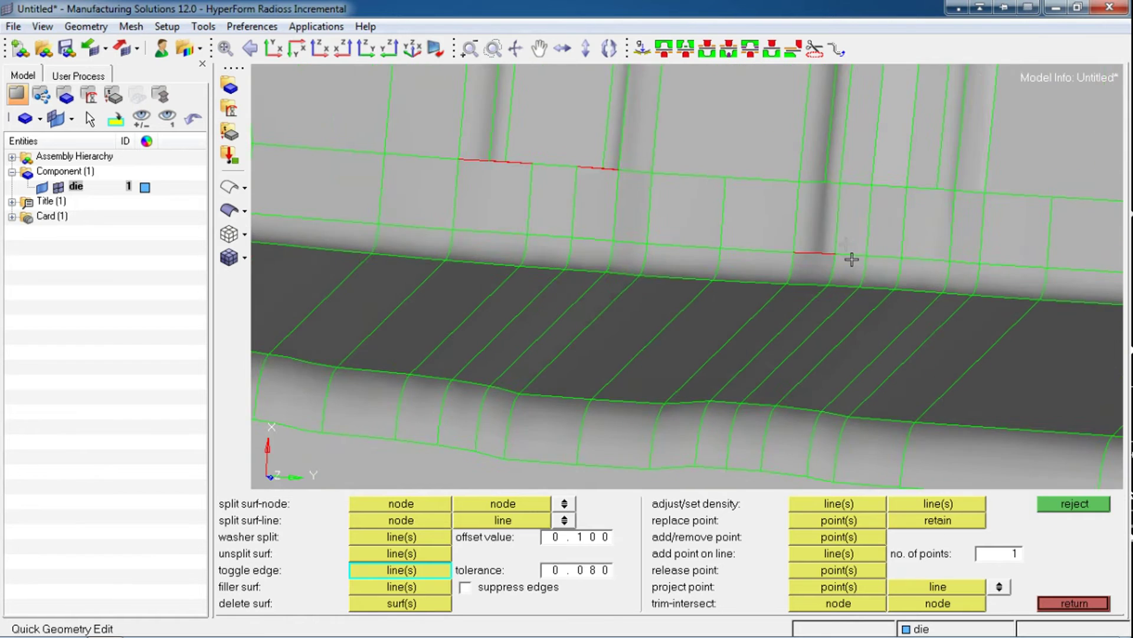
scroll(854, 260, "up", 3, "ctrl")
left_click(809, 255)
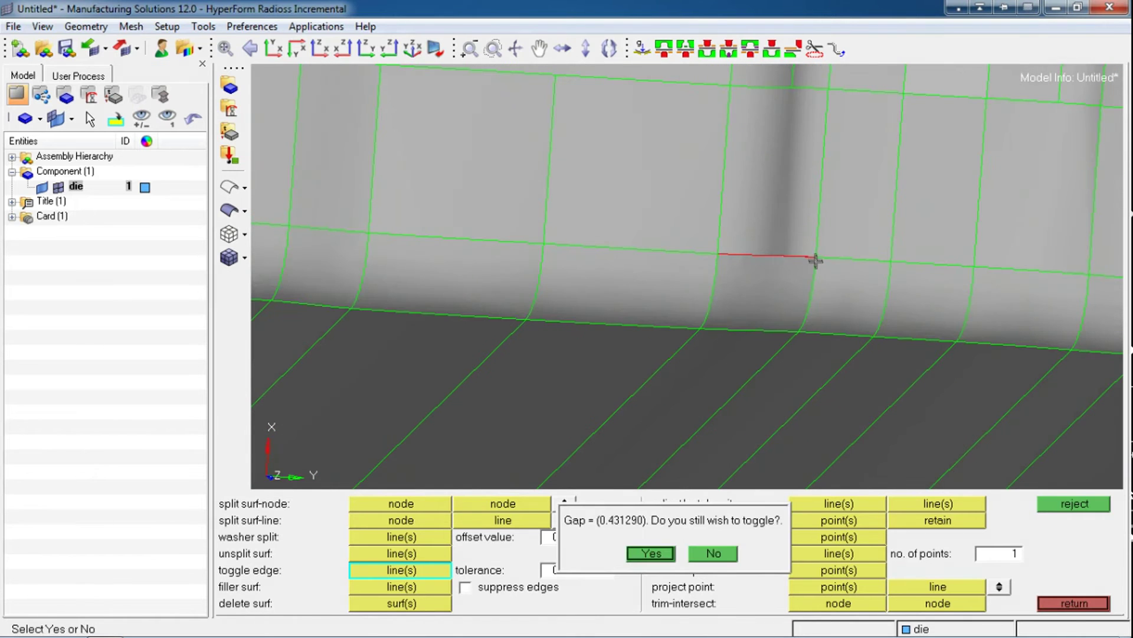
left_click(652, 552)
Isolate the surfaces around the free edges at the other bead's wall-side end by masking them and reversing the display
scroll(676, 230, "down", 3)
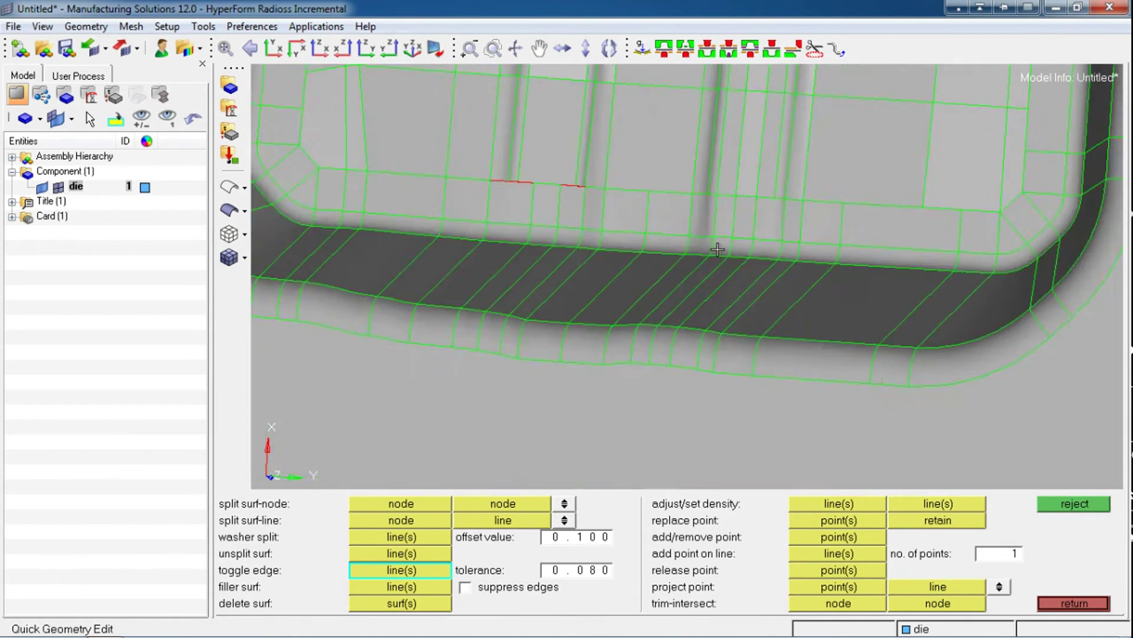
scroll(758, 265, "up", 2)
left_click_drag(757, 265, 723, 285, "ctrl")
scroll(723, 285, "down", 3, "ctrl")
left_click_drag(630, 298, 673, 275, "ctrl")
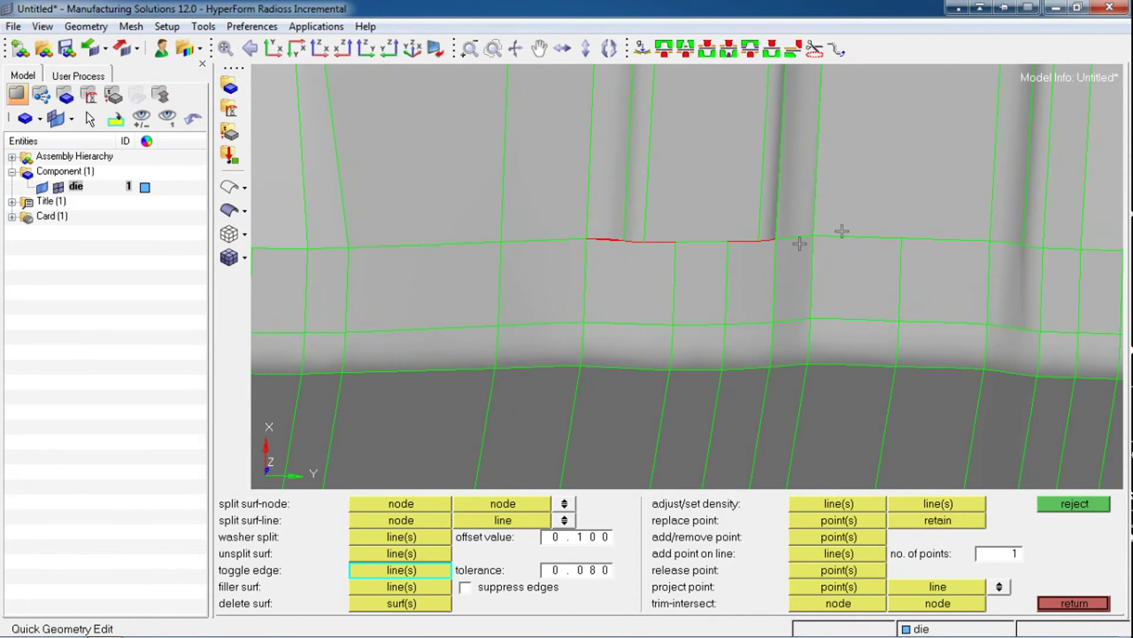
key("F5")
left_click(628, 213)
left_click(640, 220)
left_click(726, 190)
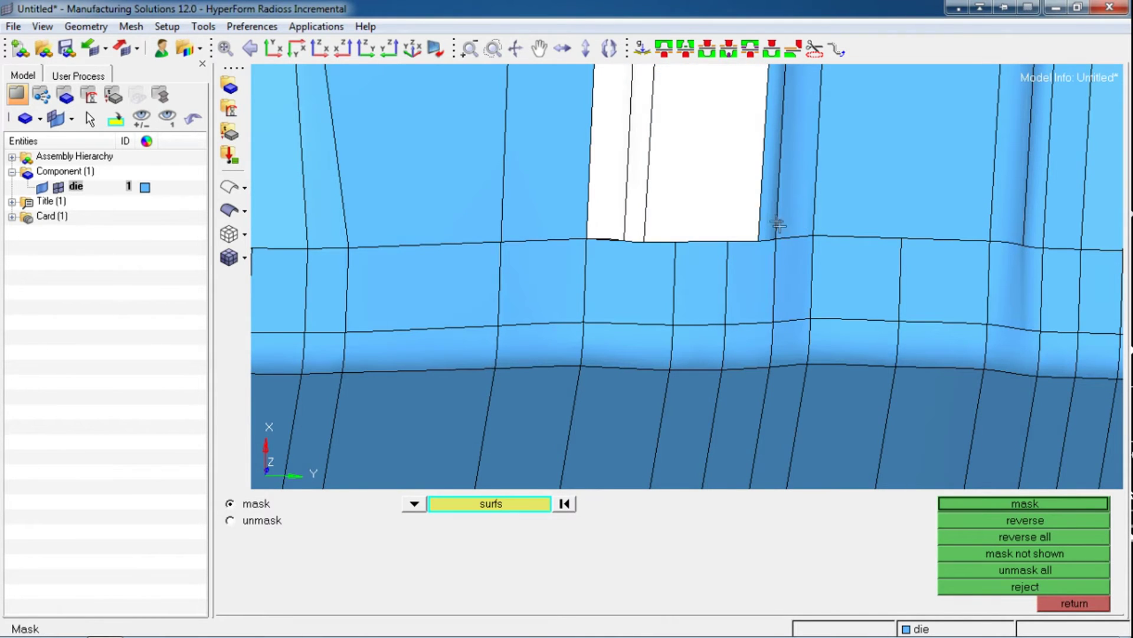
scroll(761, 209, "up", 3, "ctrl")
left_click(767, 178)
left_click(823, 231)
left_click(831, 301)
left_click(756, 335)
left_click(645, 344)
left_click(408, 341)
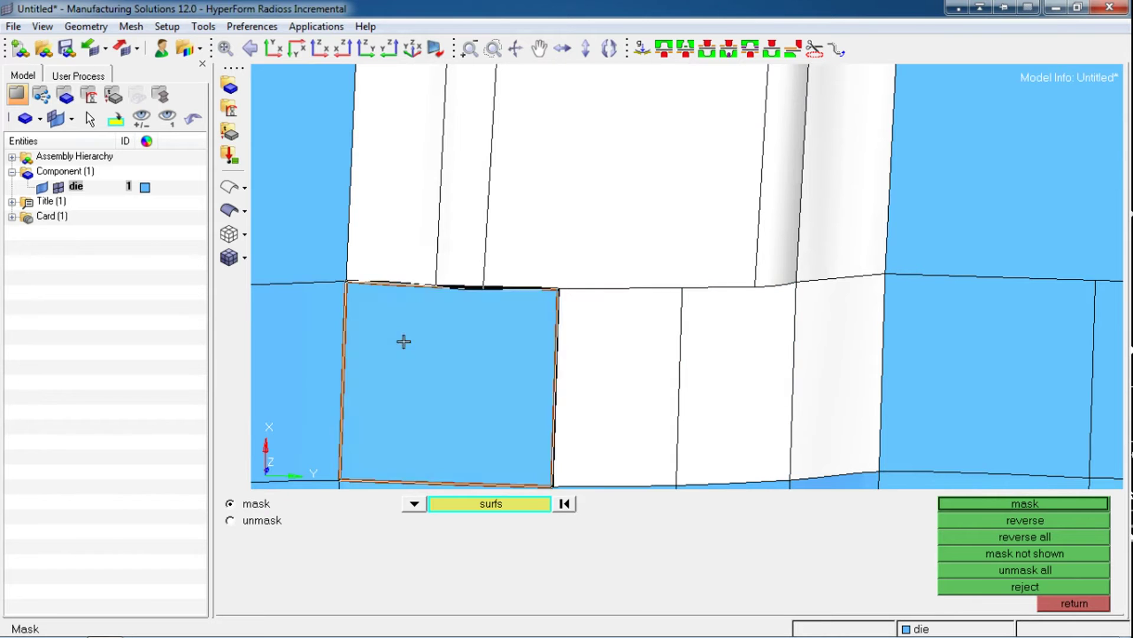
left_click(310, 227)
left_click(300, 316)
left_click_drag(902, 219, 943, 344)
middle_click(661, 251)
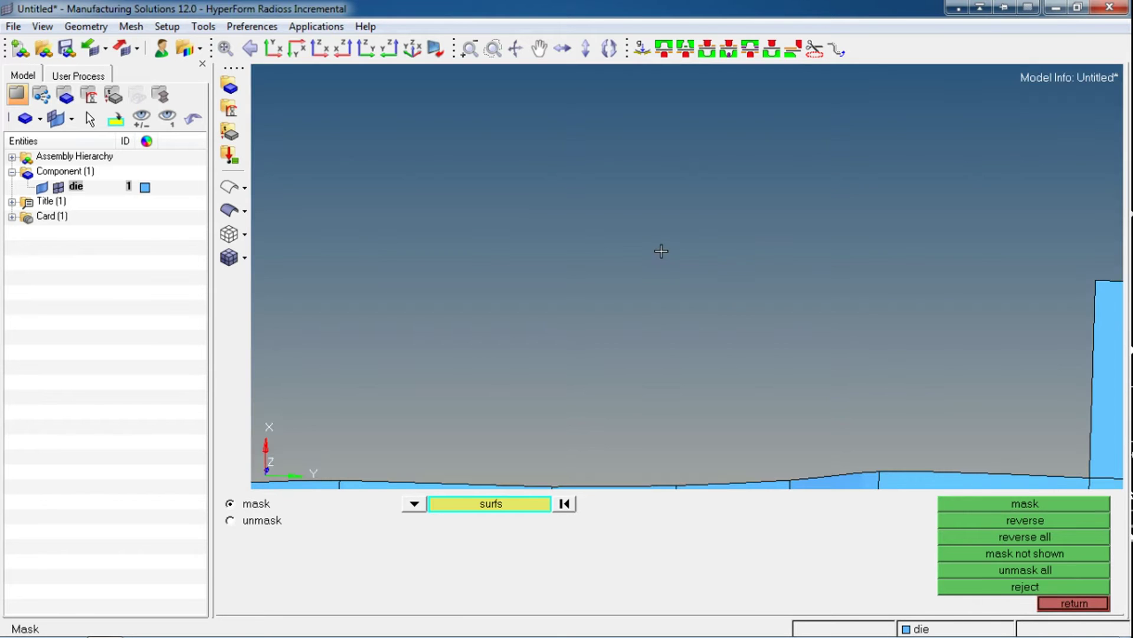
left_click(1037, 536)
Delete the two poorly fitting surfaces adjoining the gaps at the bead's wall-side end and the narrow surface between them
scroll(840, 322, "down", 3, "ctrl")
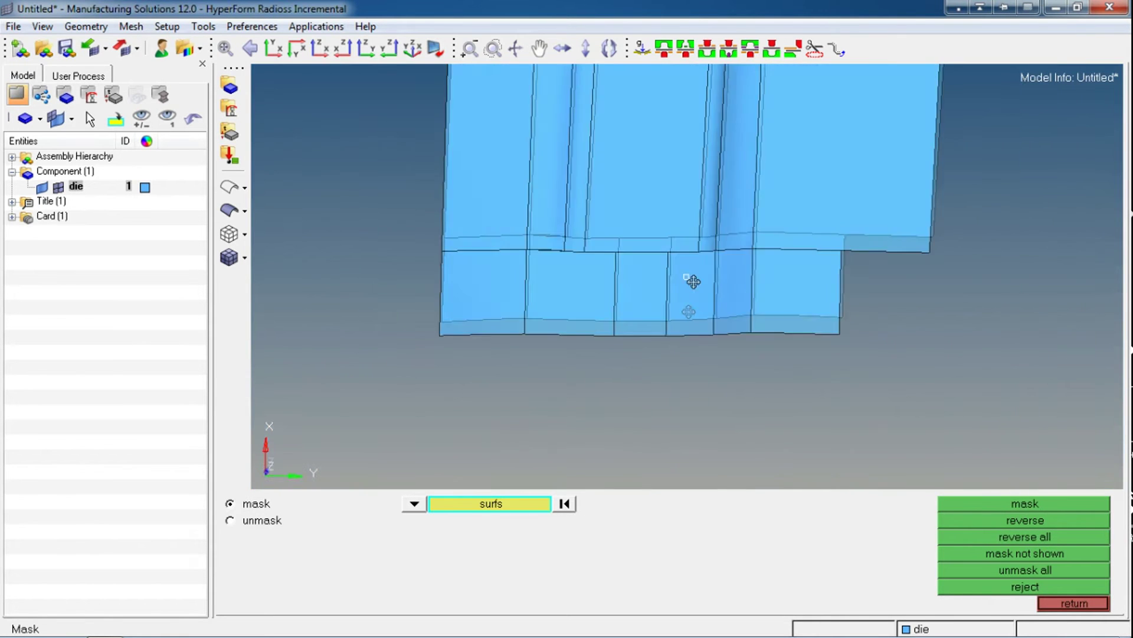
left_click_drag(688, 311, 668, 185, "ctrl")
left_click_drag(626, 313, 745, 280, "ctrl")
scroll(665, 292, "up", 5)
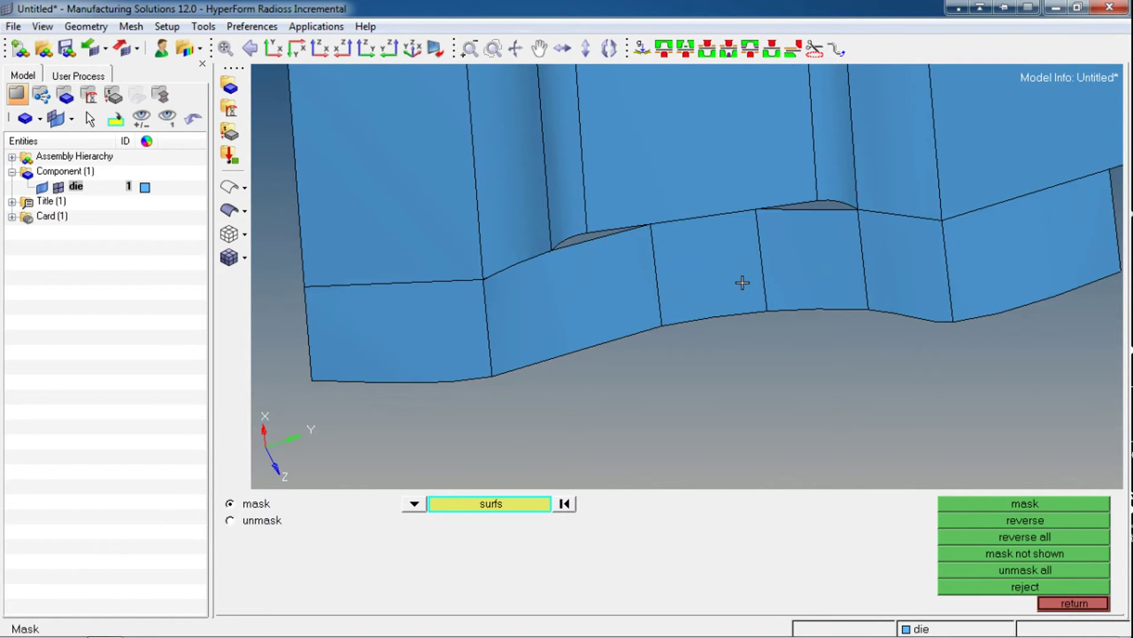
mouse_move(688, 312)
left_mouse_down("ctrl")
mouse_move(698, 299)
mouse_move(711, 314)
left_mouse_up("ctrl")
key("F2")
left_click(660, 256)
left_click(834, 225)
middle_click(761, 335)
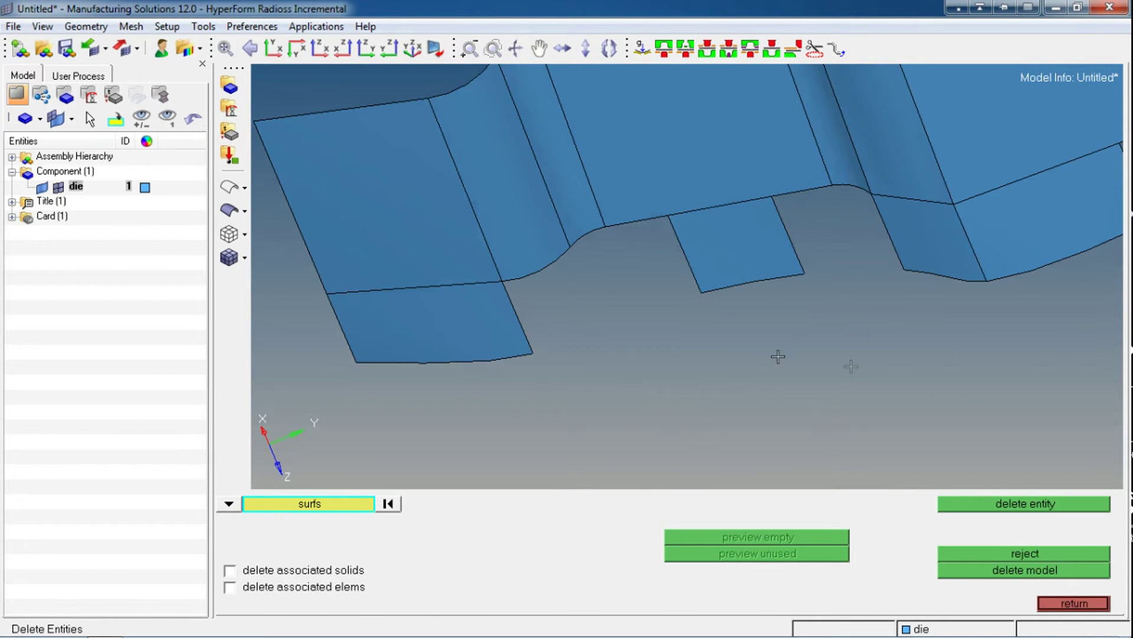
left_click(727, 265)
middle_click(670, 329)
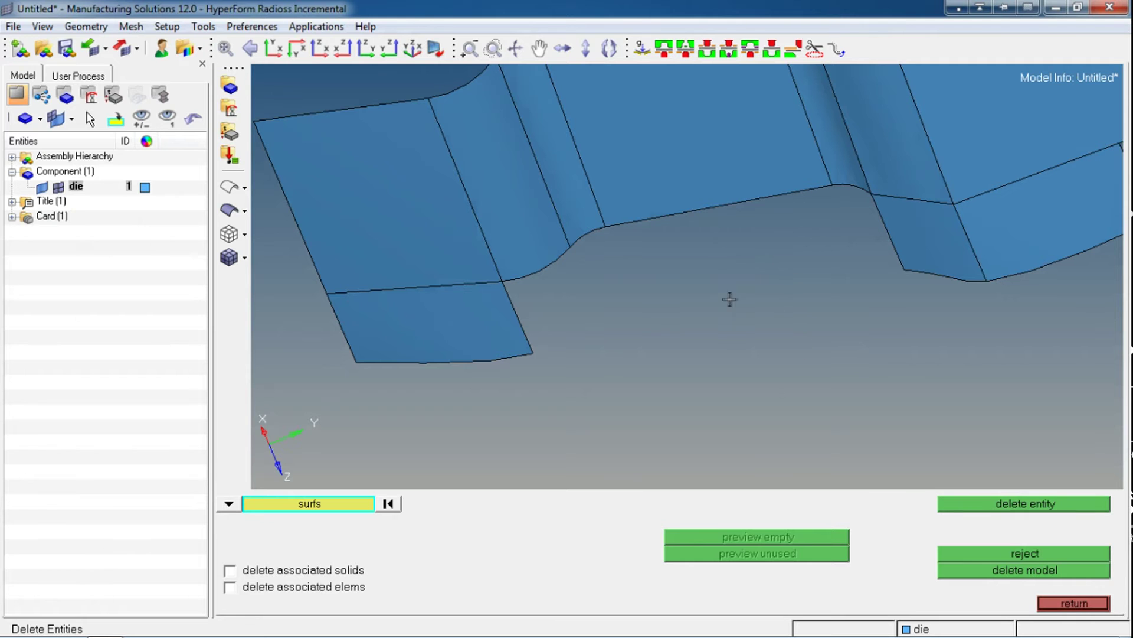
Create a replacement surface by dragging the adjoining surface's side edge along the chain of free edges across the bead end
left_click(82, 26)
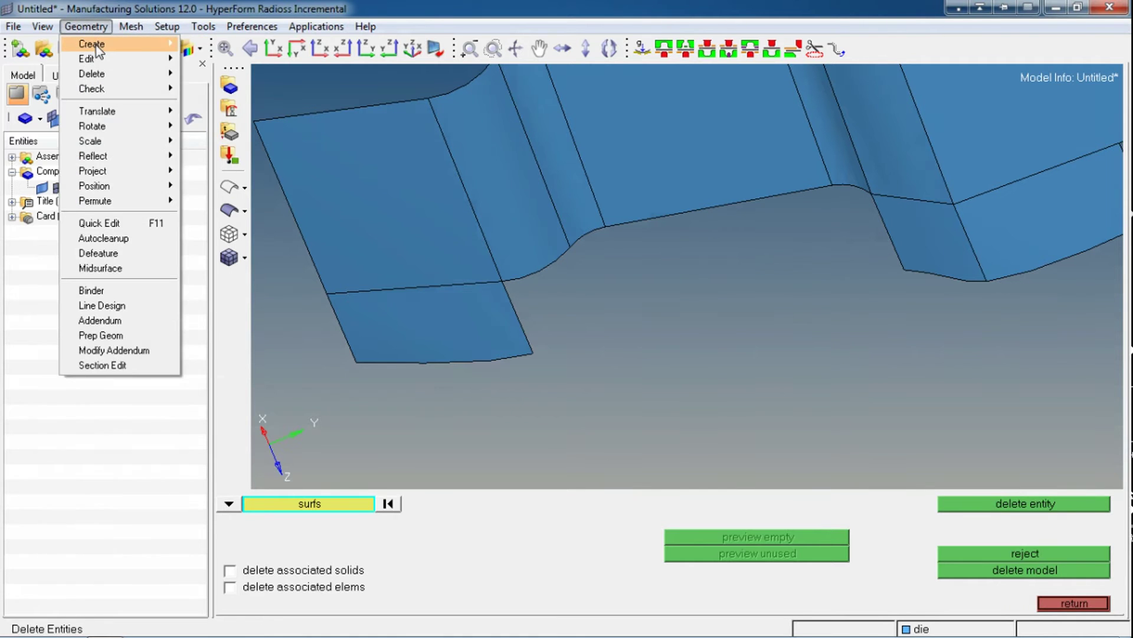
mouse_move(94, 43)
mouse_move(251, 120)
left_click(313, 410)
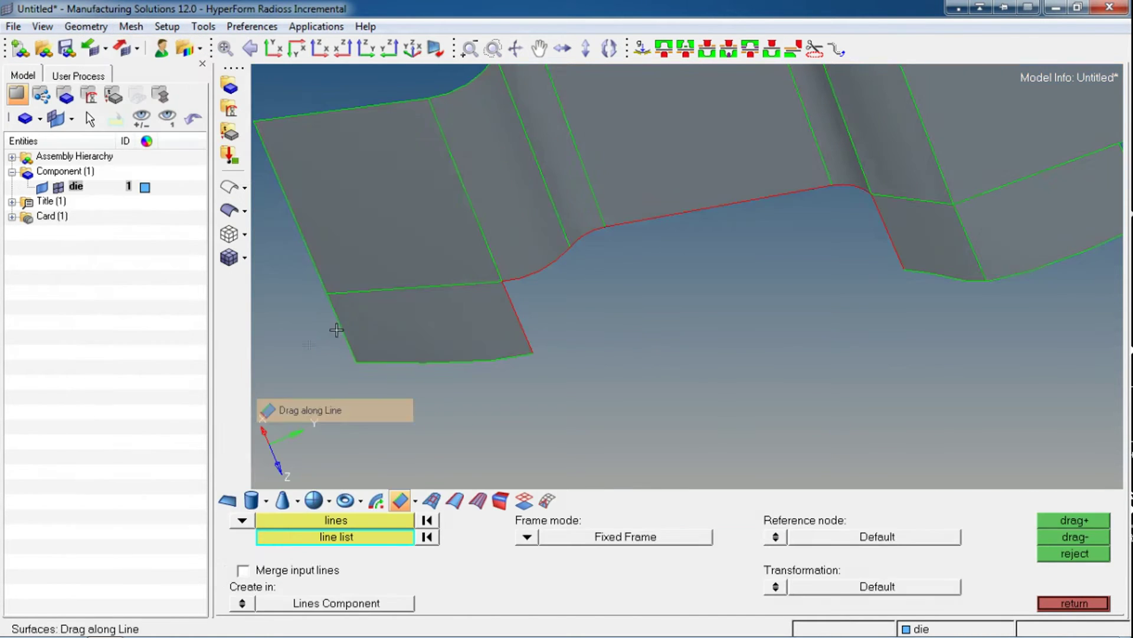
left_click(364, 520)
left_click(525, 319)
left_click(377, 535)
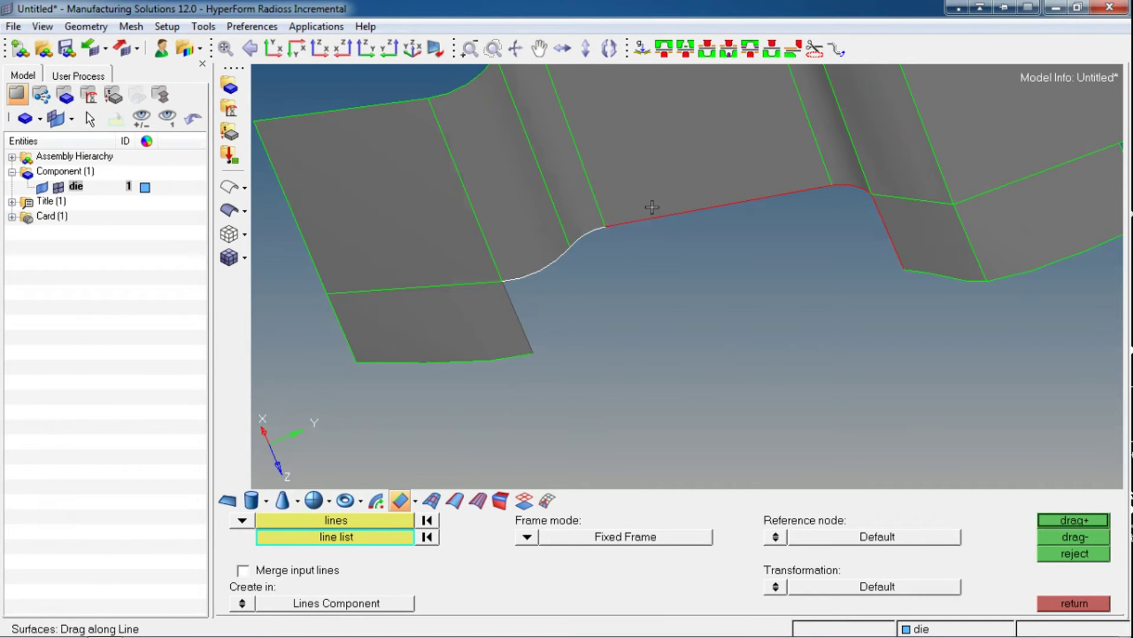
left_click(768, 207)
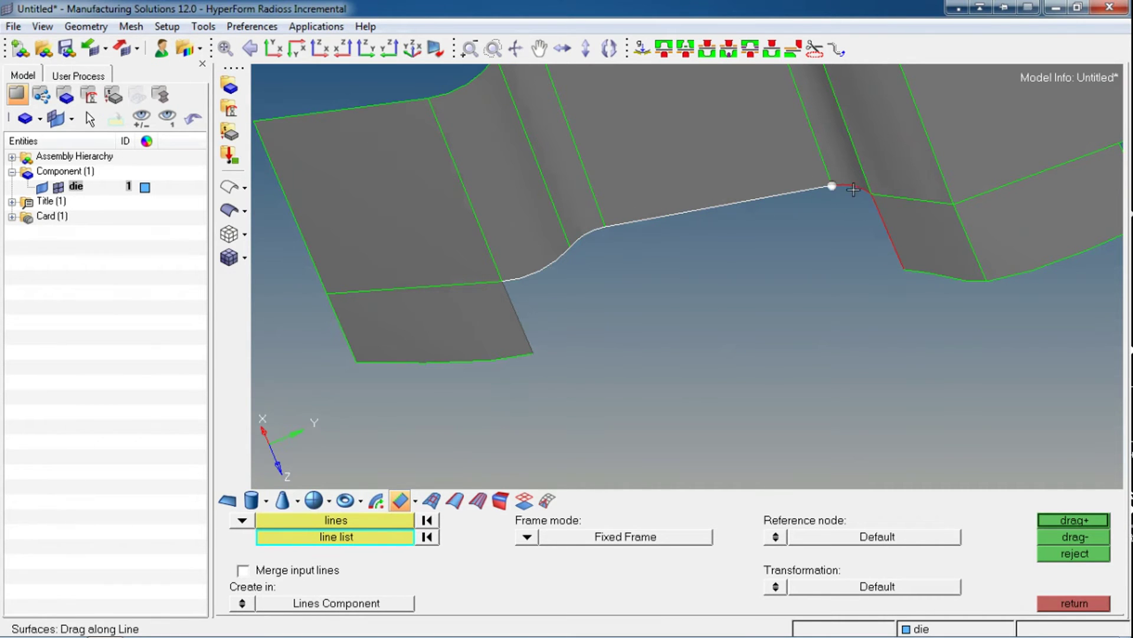
scroll(853, 190, "up", 6)
left_click(819, 177)
scroll(800, 223, "down", 3)
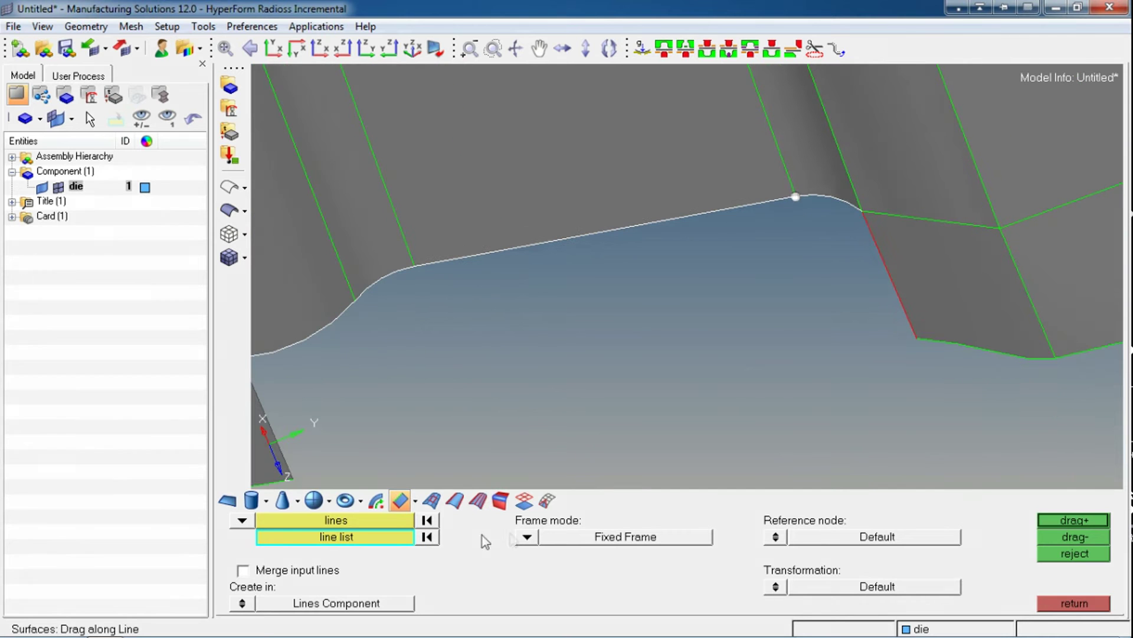
left_click(1086, 522)
right_click_drag(957, 356, 762, 236, "ctrl")
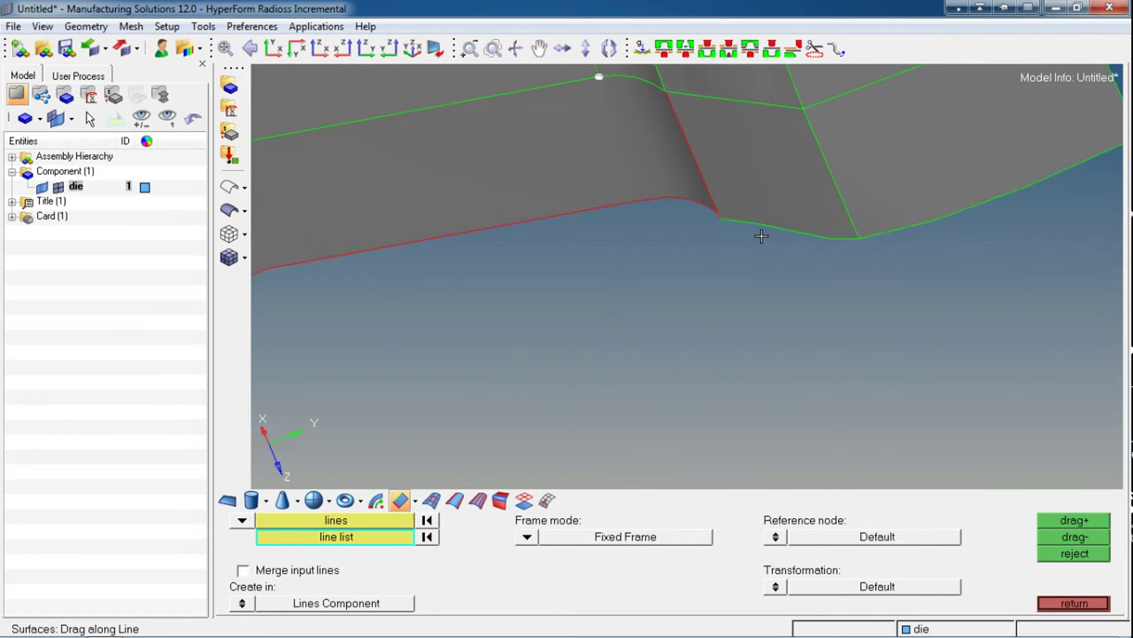
scroll(762, 235, "down", 3)
Unmask all the die surfaces and return to quick geometry edit
key("F11")
key("F5")
left_click(1024, 567)
left_click(1070, 603)
left_click(1074, 603)
Try to toggle the new surface's long free edge beside the wall radius to a shared edge
scroll(608, 207, "up", 5)
scroll(627, 252, "down", 3)
scroll(632, 245, "up", 4)
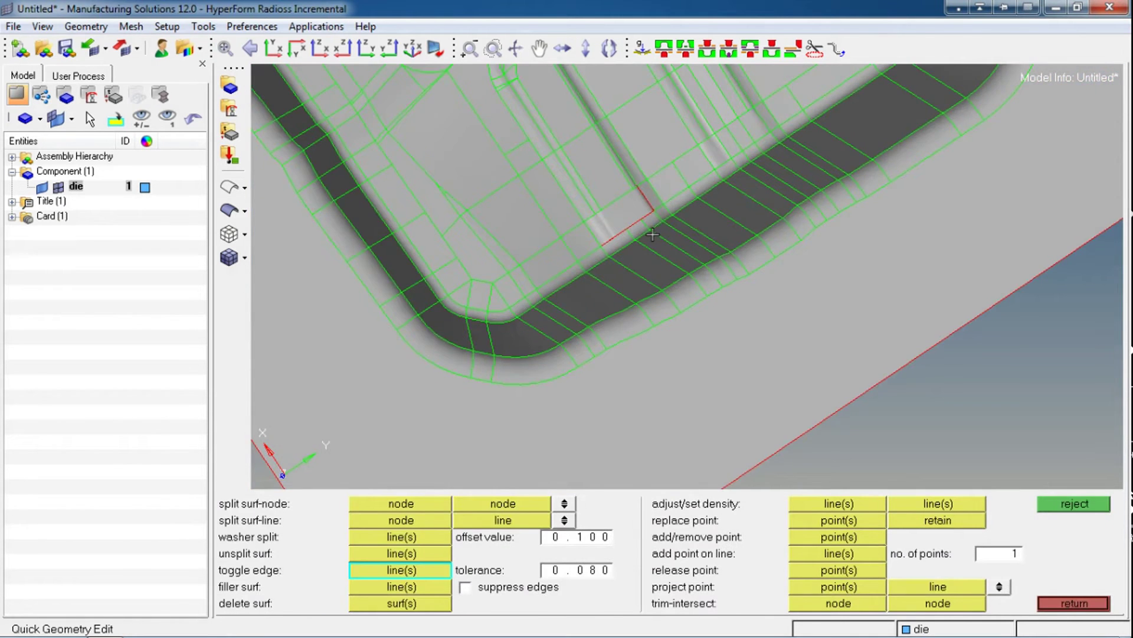
scroll(652, 248, "up", 4)
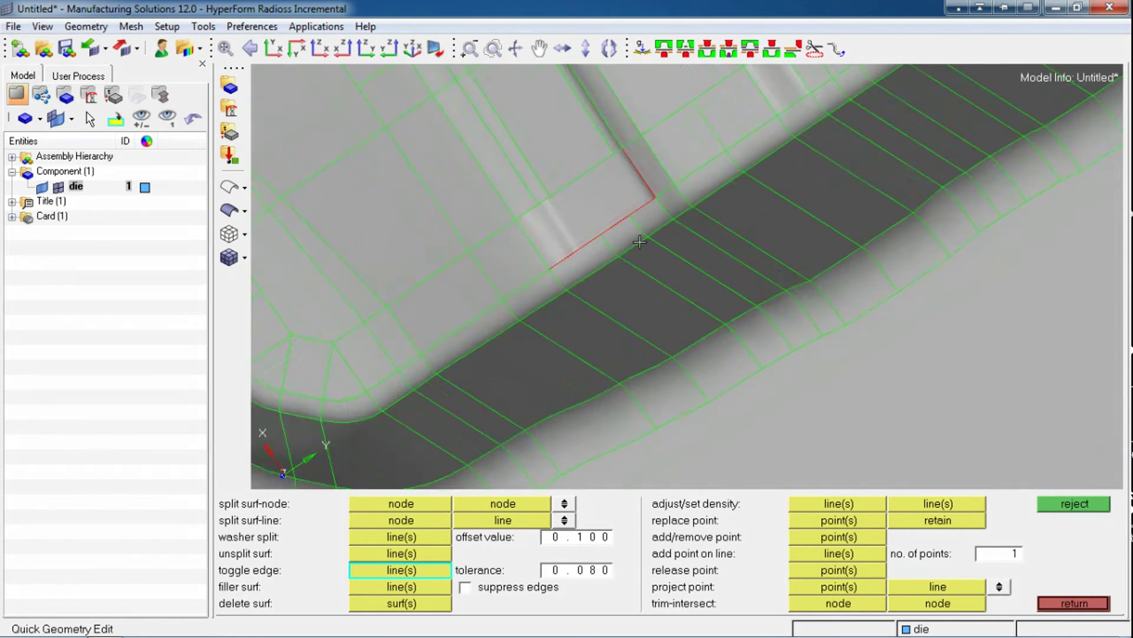
scroll(561, 263, "up", 2)
left_click(555, 229)
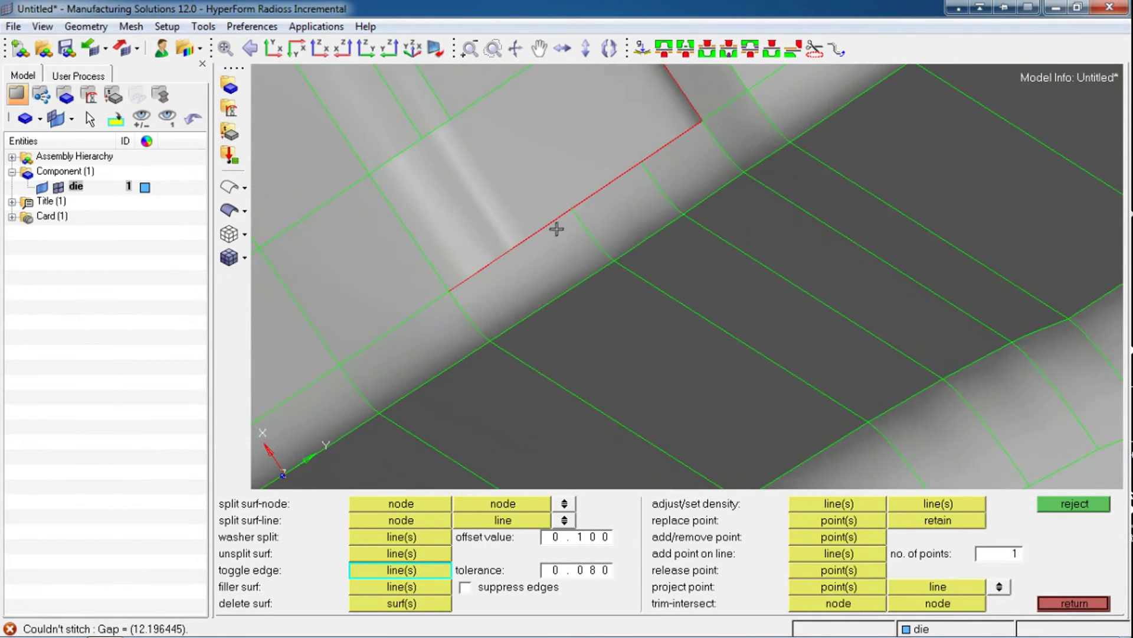
left_click_drag(510, 297, 480, 215, "ctrl")
left_click(549, 219)
left_click_drag(549, 219, 624, 247, "ctrl")
scroll(687, 222, "down", 5, "ctrl")
scroll(624, 247, "up", 3)
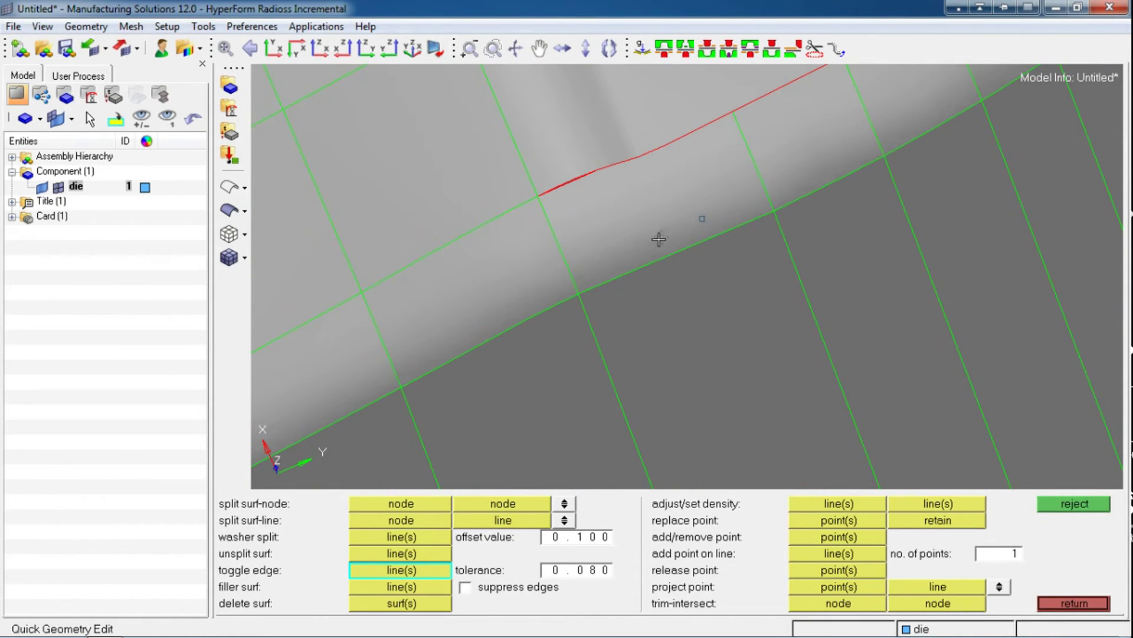
Delete the three wall-radius surfaces adjoining the new surface's free edge
key("F2")
left_click(671, 208)
left_click(804, 139)
scroll(796, 158, "down", 3, "ctrl")
scroll(796, 157, "up", 3, "ctrl")
left_click(752, 203)
middle_click(742, 200)
scroll(741, 206, "down", 3, "ctrl")
mouse_move(741, 207)
left_mouse_down("ctrl")
mouse_move(726, 182)
mouse_move(713, 198)
left_mouse_up("ctrl")
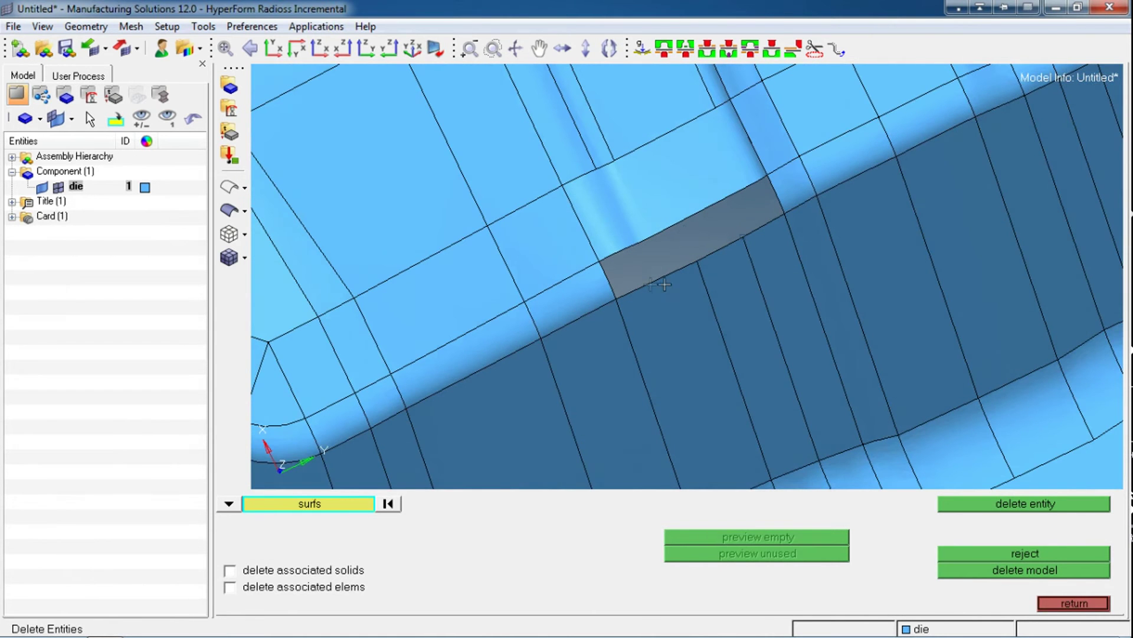
Fill the hole beside the wall radius with a Spline/Filler surface, auto-created from its free edges with tangency kept
key("Escape")
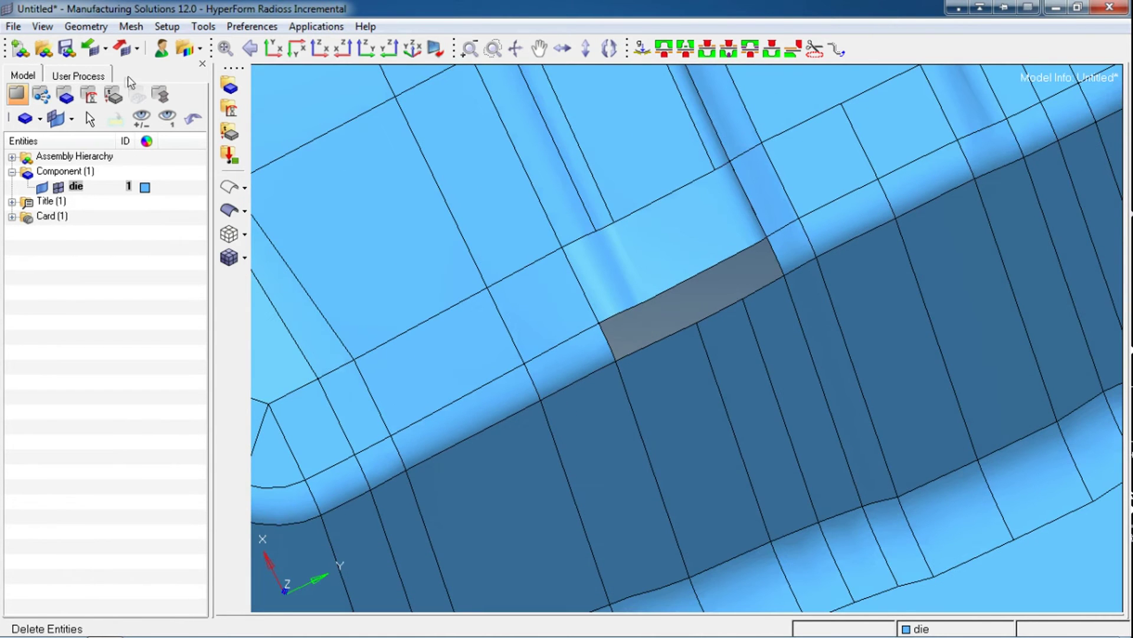
left_click(84, 27)
mouse_move(118, 47)
mouse_move(213, 105)
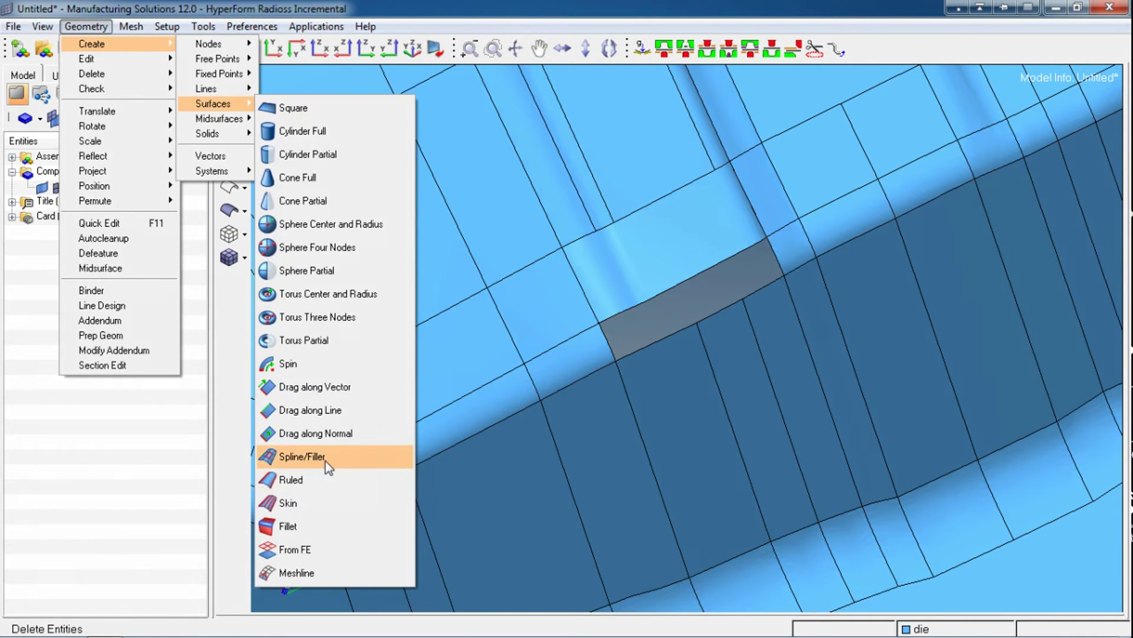
left_click(301, 456)
scroll(565, 265, "up", 3)
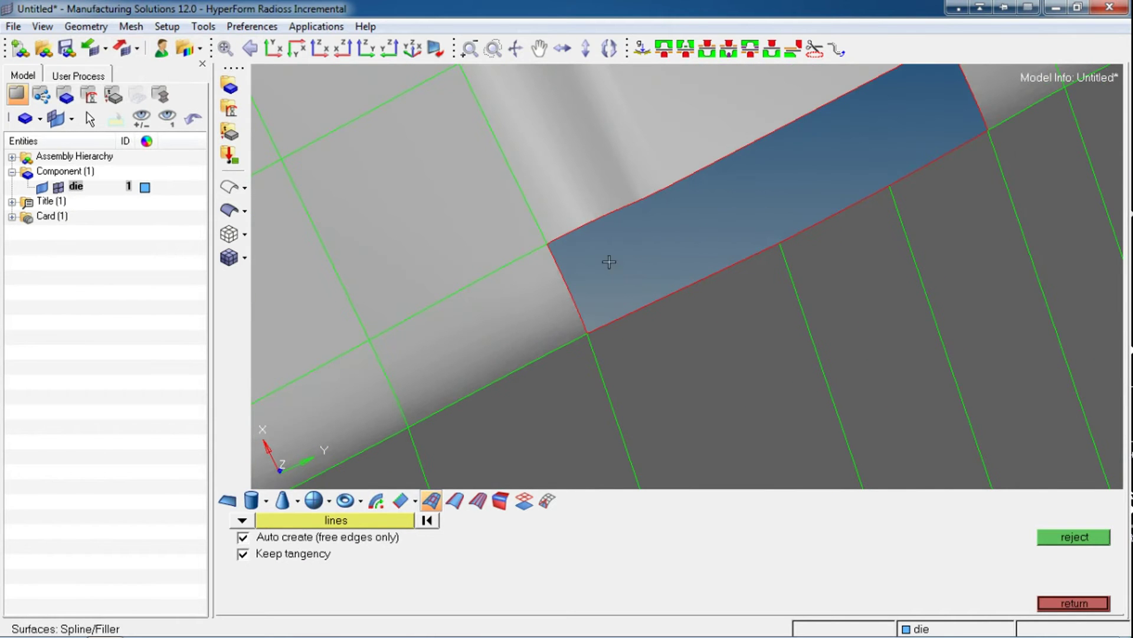
left_click(565, 274)
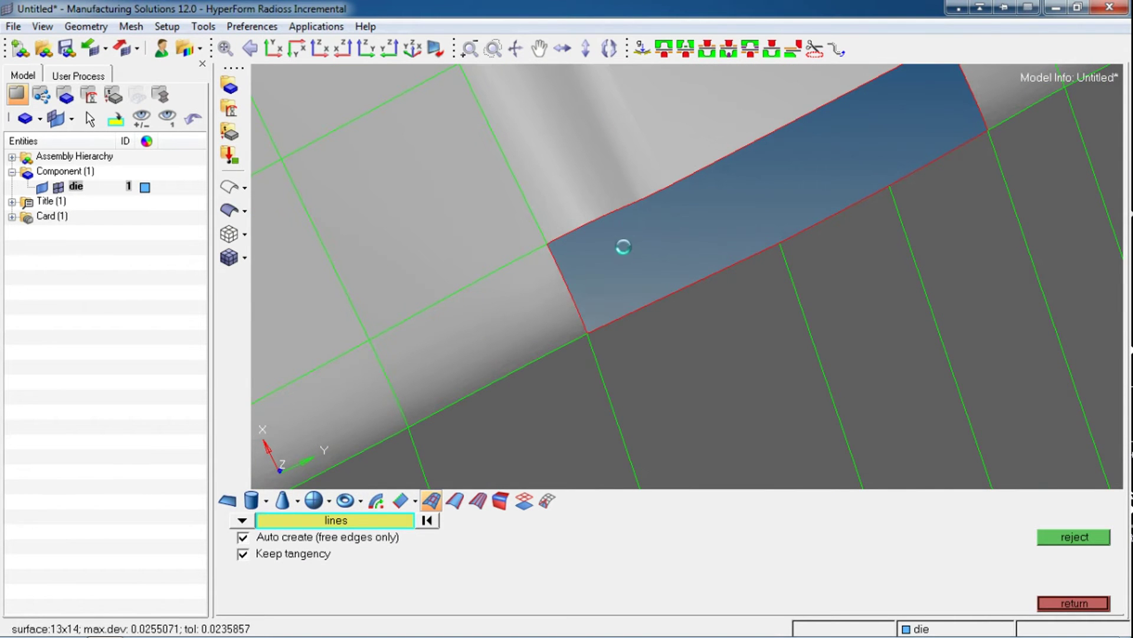
scroll(676, 203, "down", 5)
scroll(675, 206, "up", 5)
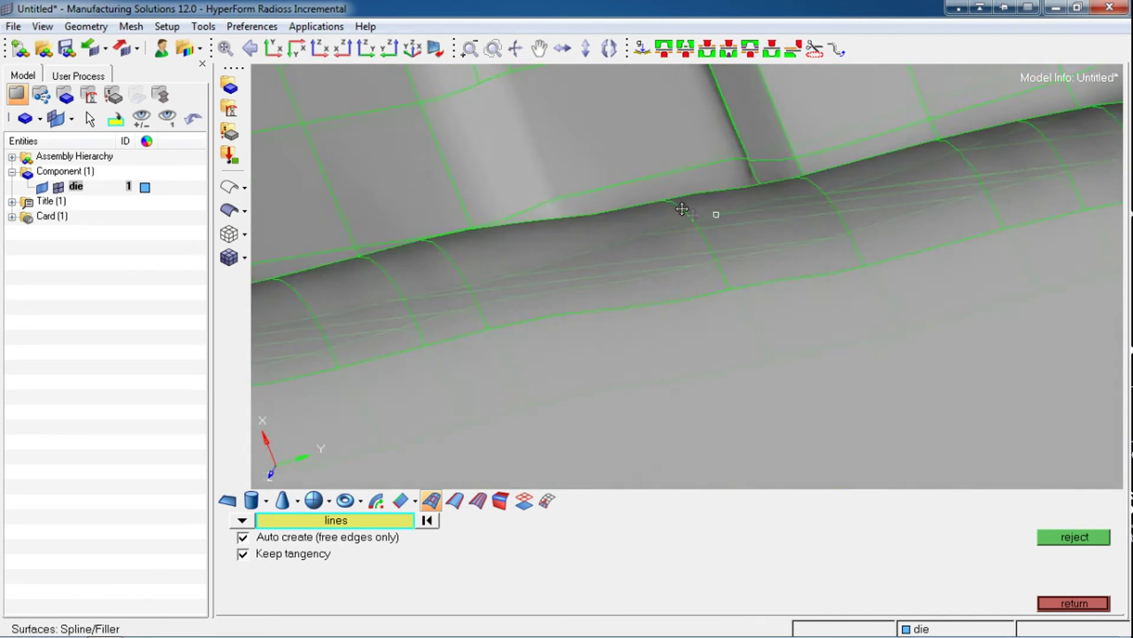
scroll(667, 196, "down", 10)
left_click_drag(695, 206, 671, 171, "ctrl")
left_click_drag(1013, 548, 1088, 563, "ctrl")
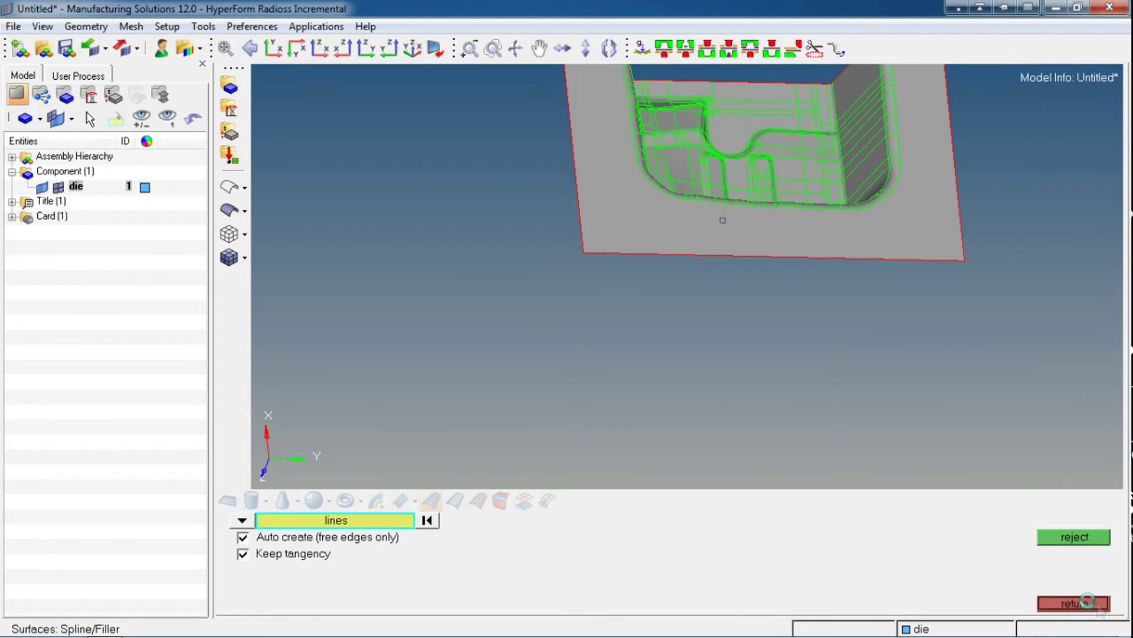
left_click(1074, 603)
Check the die edges in wireframe with quick geometry edit for remaining free edges, and restore the shaded display
left_click(235, 184)
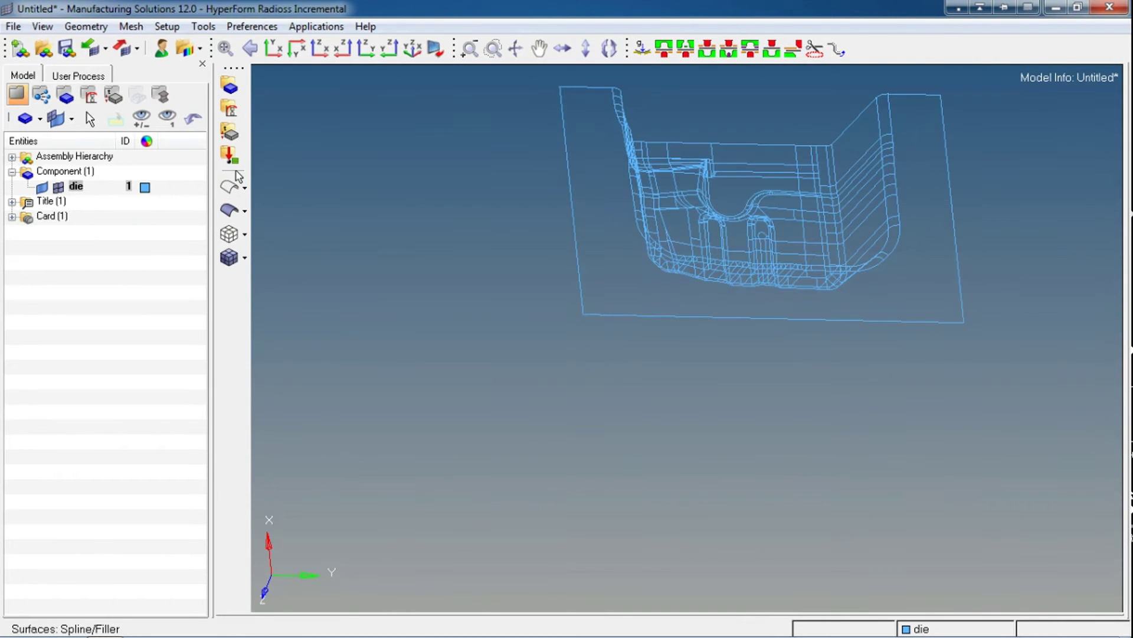
key("F11")
left_click_drag(645, 232, 602, 313, "ctrl")
scroll(655, 237, "up", 3, "ctrl")
scroll(642, 223, "down", 3, "ctrl")
left_click_drag(642, 224, 787, 129, "ctrl")
right_click_drag(787, 130, 723, 238, "ctrl")
scroll(724, 238, "up", 3, "ctrl")
left_click_drag(706, 267, 683, 335, "ctrl")
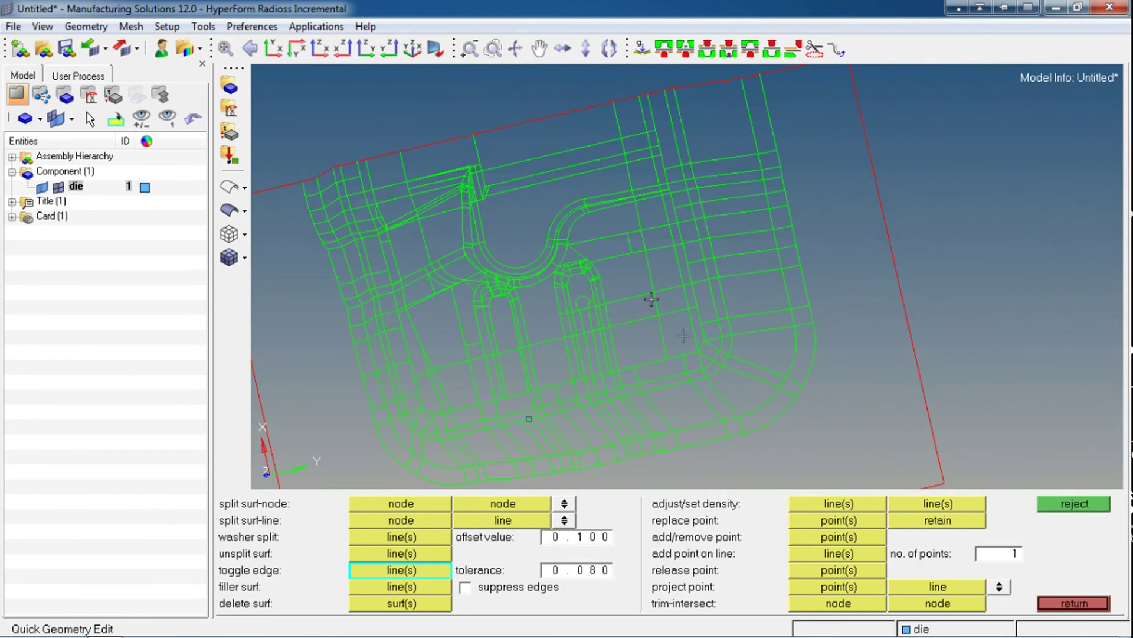
left_click(1068, 599)
scroll(769, 285, "down", 5)
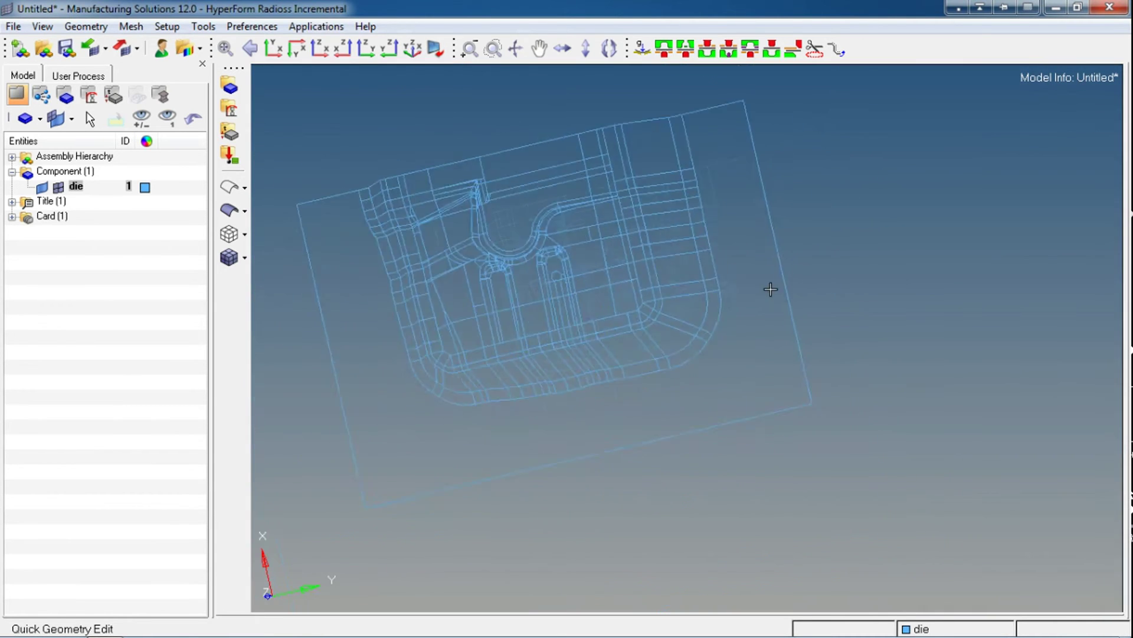
left_click(229, 211)
mouse_move(626, 402)
left_mouse_down("ctrl")
mouse_move(708, 354)
mouse_move(538, 346)
mouse_move(673, 311)
left_mouse_up("ctrl")
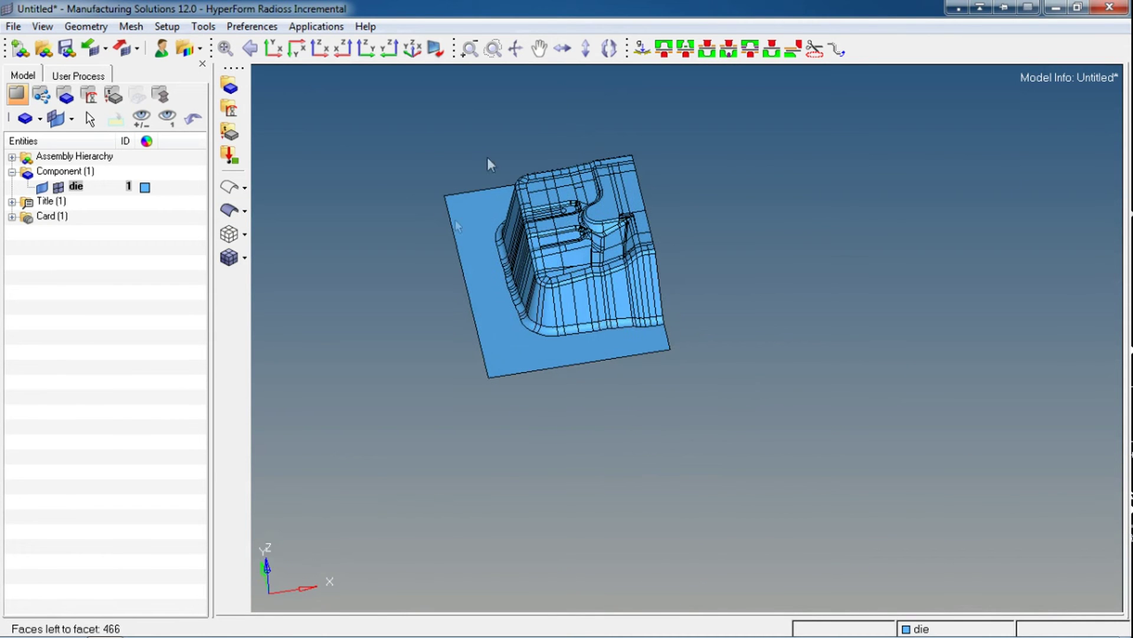
Set up a surface reflection with all die surfaces selected, the x-axis as plane normal, and the base point at 0, 0, 0
left_click(80, 27)
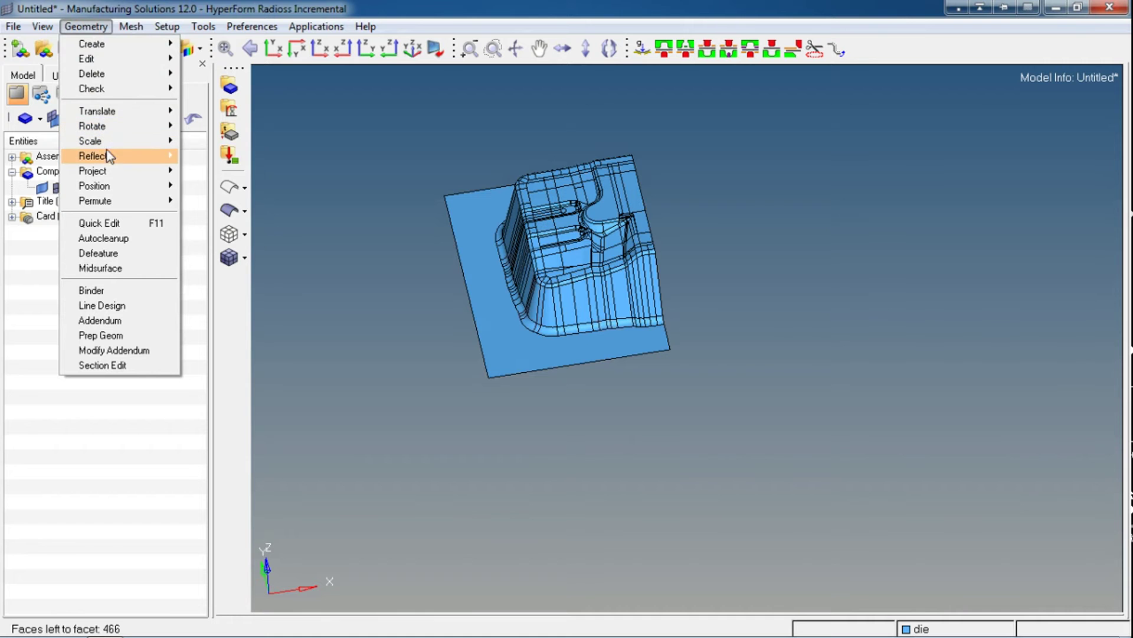
mouse_move(105, 155)
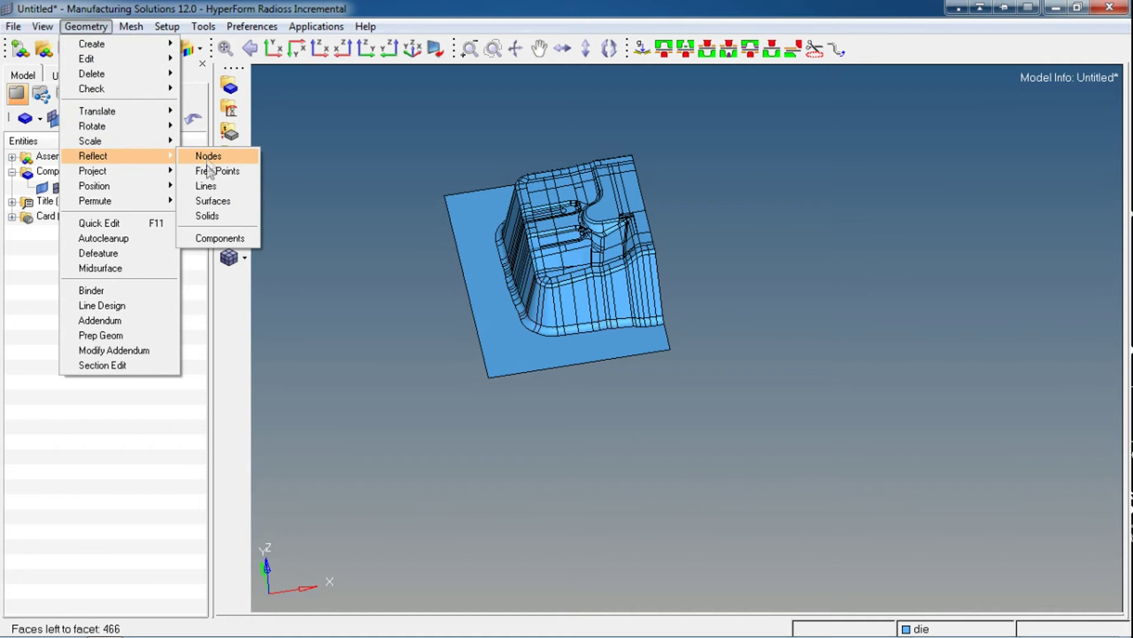
left_click(212, 201)
left_click_drag(422, 101, 834, 324, "shift")
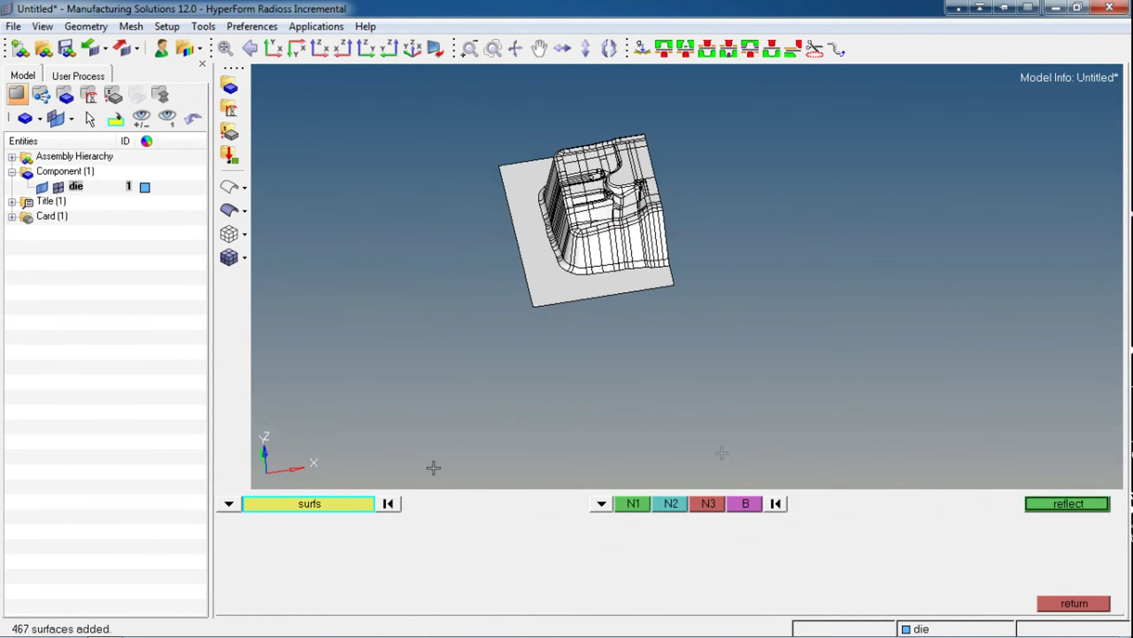
left_click(601, 505)
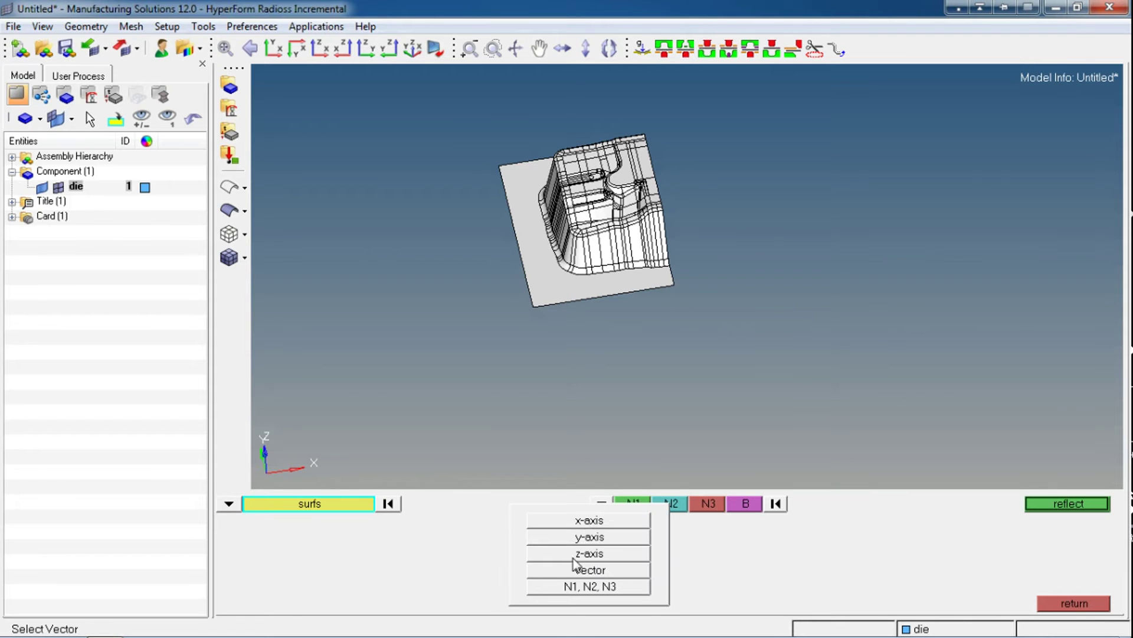
left_click(589, 522)
left_click(750, 507)
left_click(940, 519)
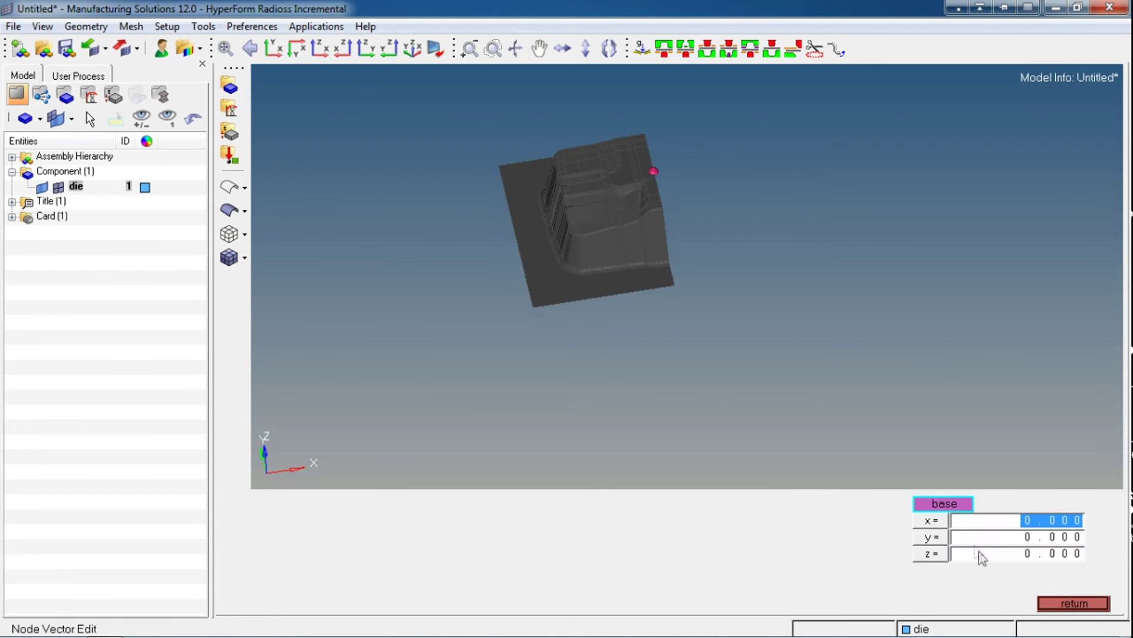
left_click(1088, 603)
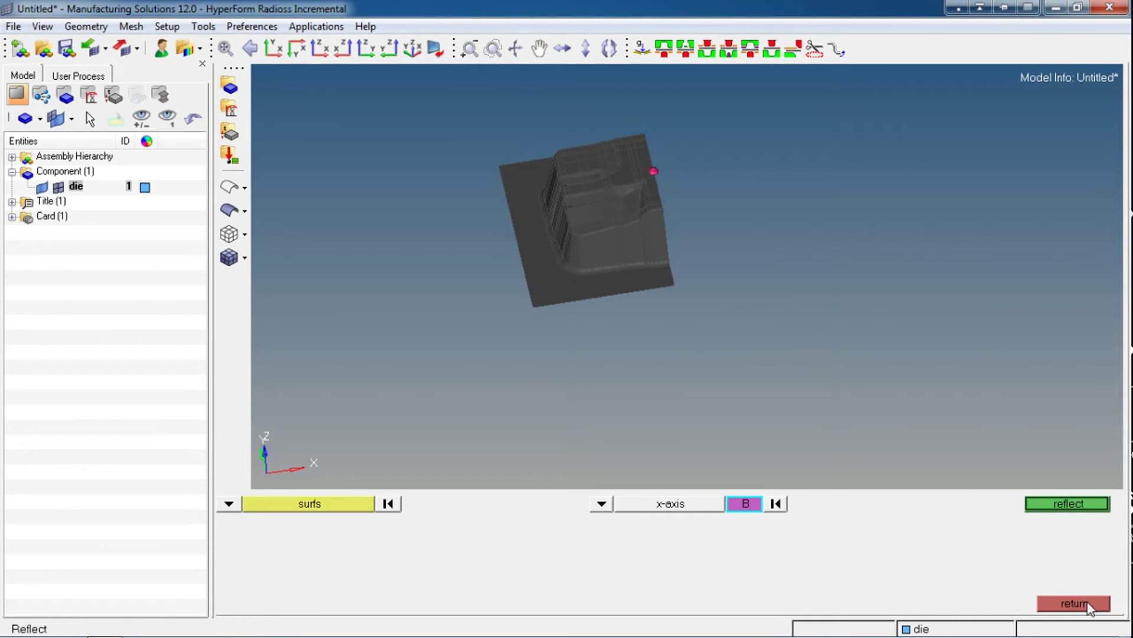
Duplicate the selected surfaces and reflect the copies to create the other half of the die
left_click(340, 510)
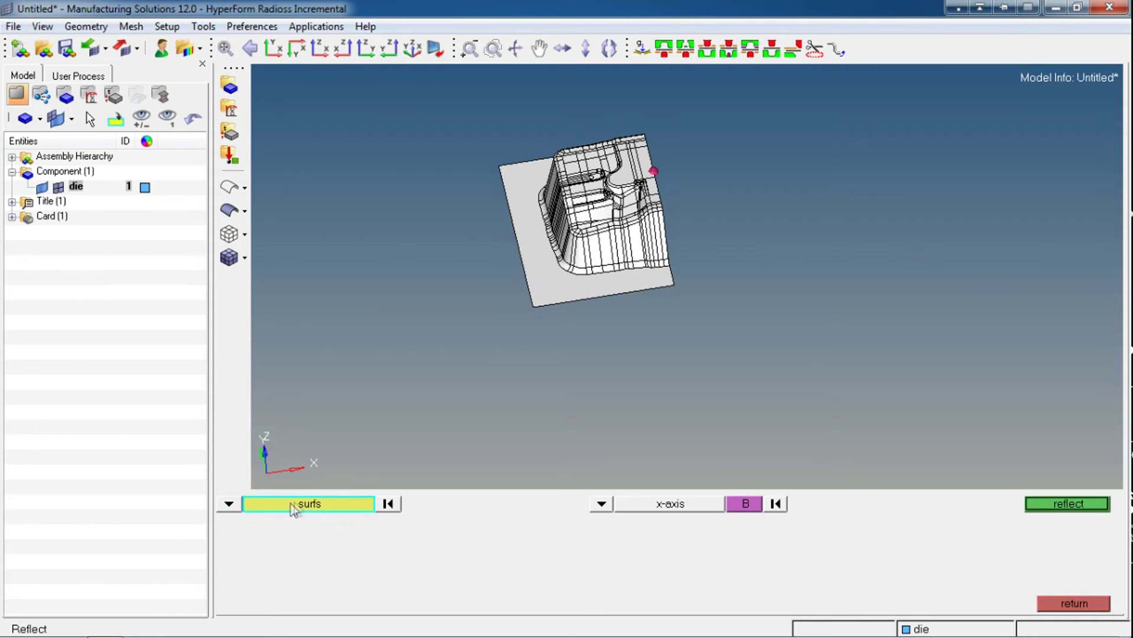
left_click(340, 511)
left_click(408, 557)
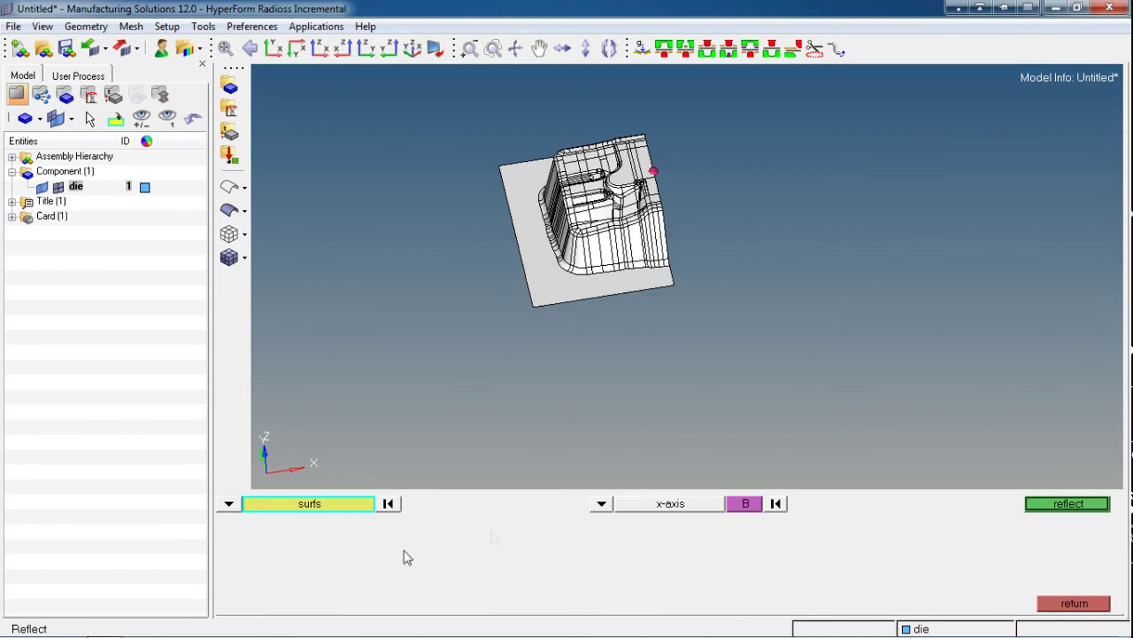
left_click(349, 508)
left_click(641, 558)
left_click(329, 516)
left_click(1067, 504)
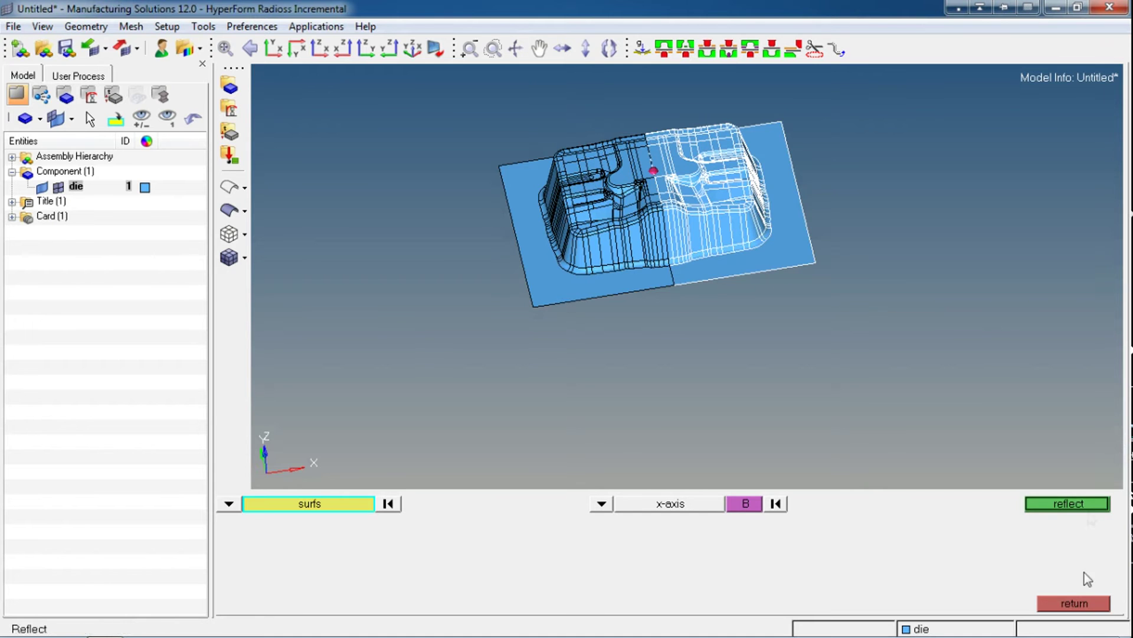
left_click(1075, 603)
In quick geometry edit, toggle the centreline free edges to shared on the low-Y flange and its adjoining radius
left_click_drag(806, 455, 707, 406, "ctrl")
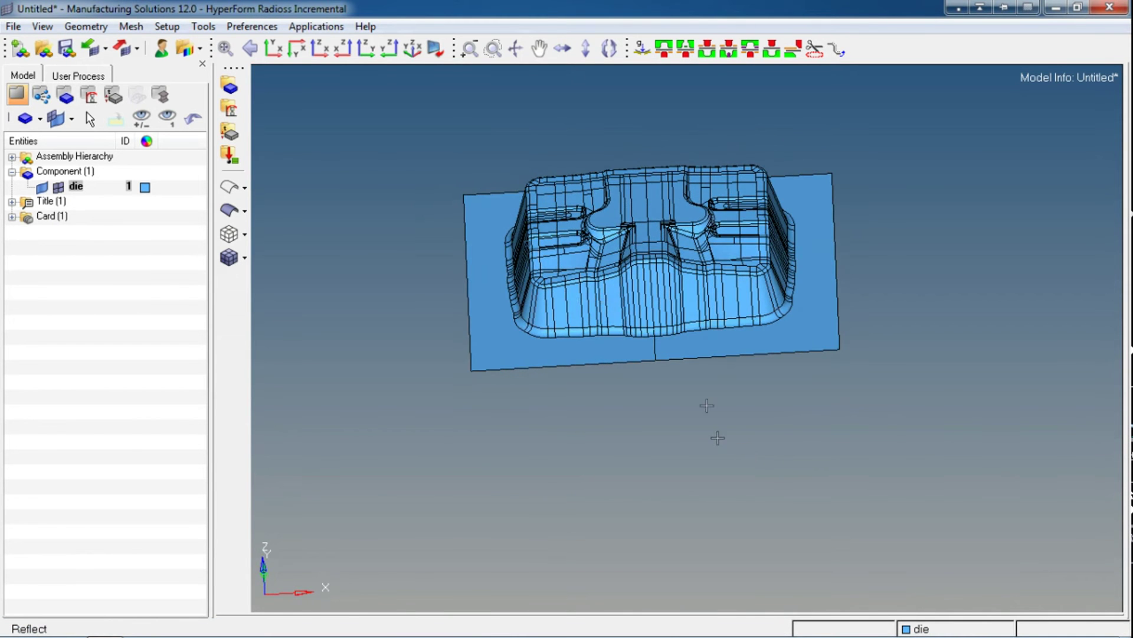
left_click_drag(650, 349, 661, 408, "ctrl")
scroll(661, 407, "up", 2, "ctrl")
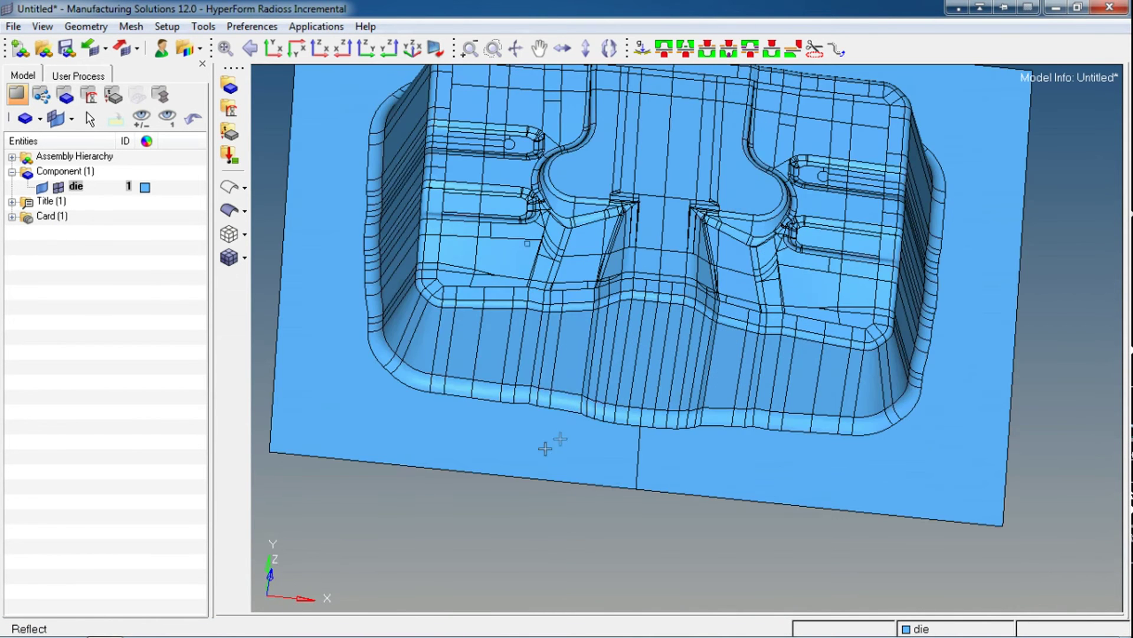
key("F11")
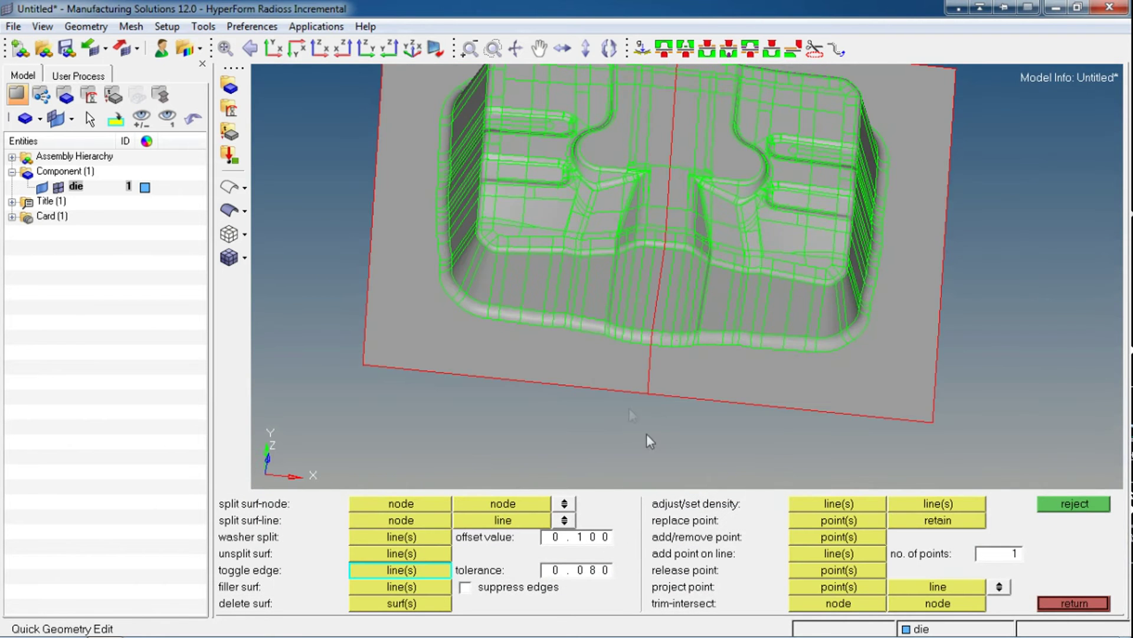
scroll(648, 362, "up", 3)
scroll(661, 366, "down", 6)
left_click_drag(649, 418, 709, 178, "ctrl")
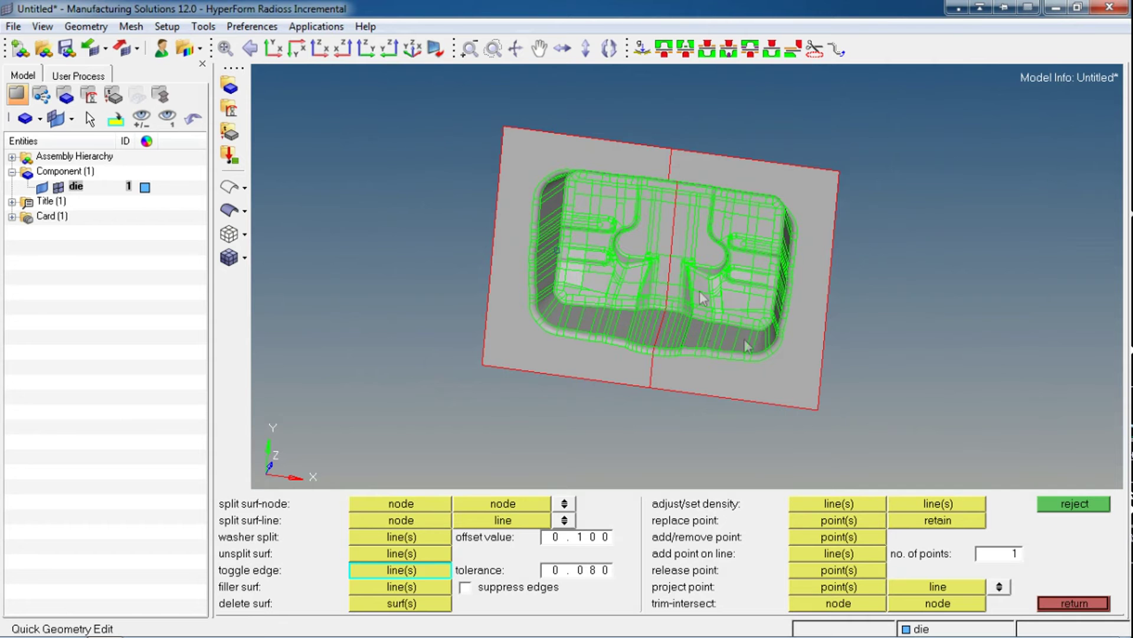
scroll(613, 405, "up", 4)
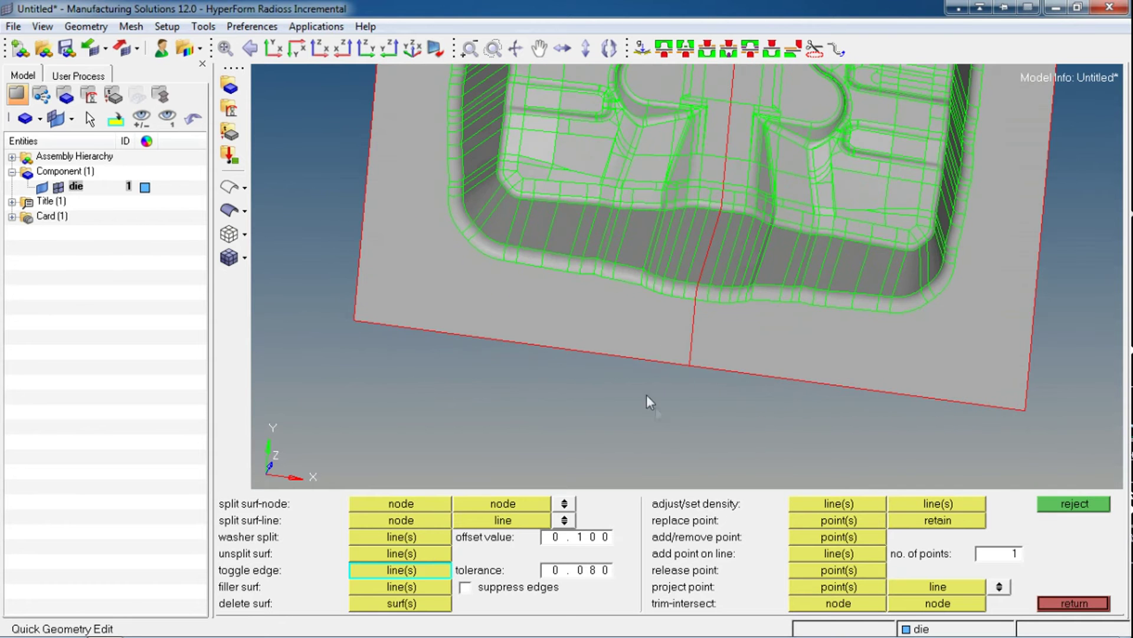
right_click_drag(719, 323, 643, 357, "ctrl")
scroll(640, 354, "up", 4)
left_click(580, 354)
scroll(576, 289, "up", 4)
left_click(571, 289)
Toggle the remaining centreline free edges to shared up the low-Y wall and onto the start of the central face
scroll(587, 349, "down", 5)
scroll(637, 203, "up", 5)
left_click(554, 408)
left_click(557, 372)
left_click(572, 351)
scroll(576, 354, "up", 5)
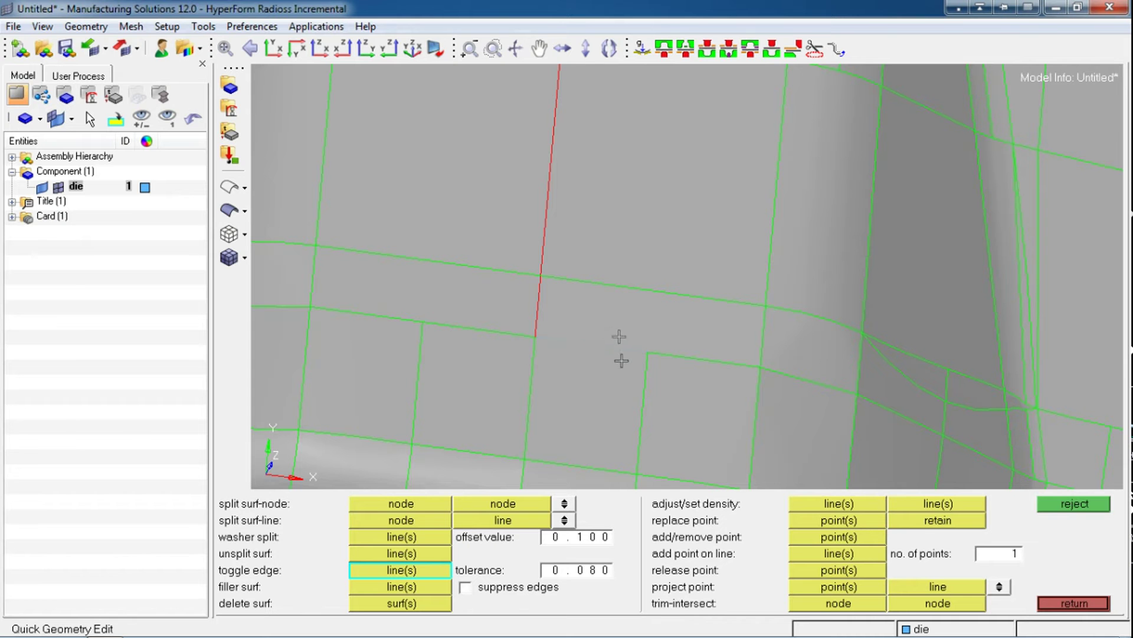
left_click(544, 302)
left_click(548, 266)
Toggle the centreline free edges to shared across the central face up to the high-Y wall
scroll(627, 334, "down", 4, "ctrl")
scroll(618, 228, "up", 3, "ctrl")
left_click(617, 229)
scroll(621, 242, "down", 3, "ctrl")
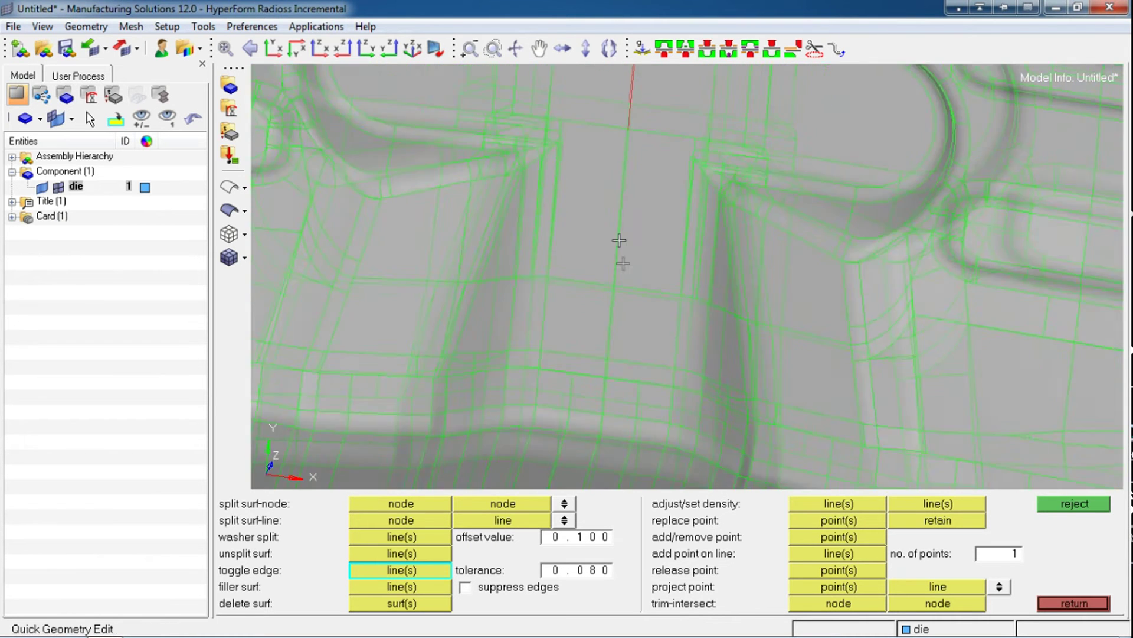
right_click_drag(641, 99, 640, 268, "ctrl")
left_click(634, 233)
scroll(658, 238, "down", 3, "ctrl")
right_click_drag(647, 88, 609, 257, "ctrl")
scroll(617, 278, "up", 4)
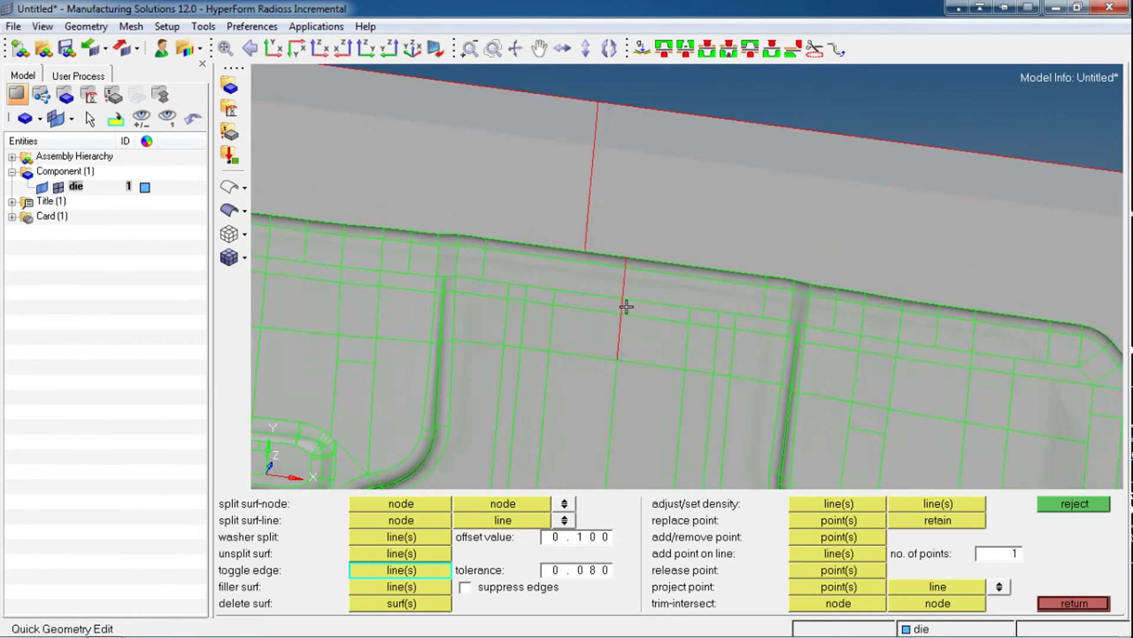
left_click(622, 297)
left_click(630, 265)
Toggle the centreline free edges to shared along the high-Y wall, radii and flange, and leave quick geometry edit
left_click_drag(633, 268, 587, 413, "ctrl")
left_click(582, 416)
left_click(572, 392)
left_click(565, 350)
scroll(565, 349, "down", 3, "ctrl")
scroll(554, 231, "up", 3, "ctrl")
left_click(569, 225)
left_click(559, 186)
scroll(544, 264, "down", 3, "ctrl")
scroll(544, 263, "down", 5)
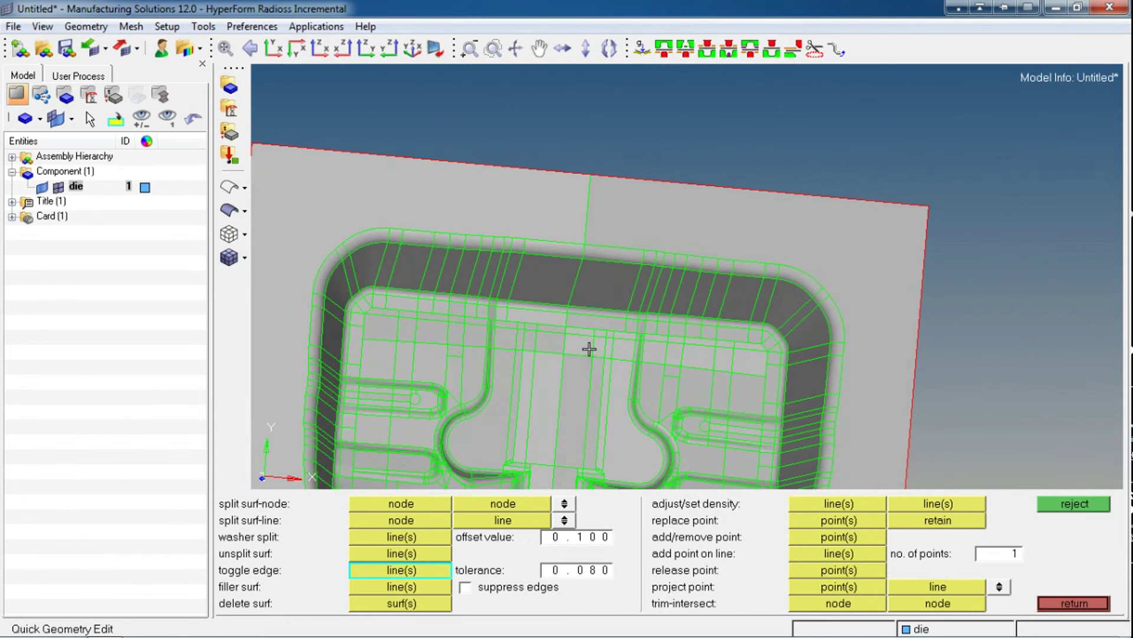
scroll(657, 243, "down", 3)
left_click_drag(611, 324, 731, 298, "ctrl")
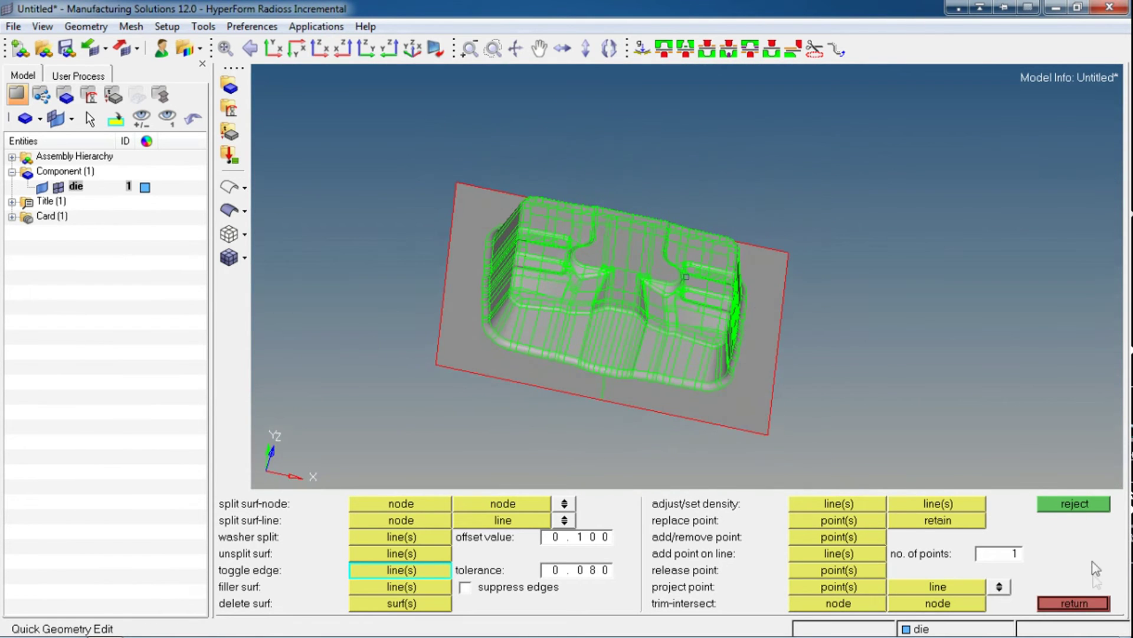
left_click(1074, 602)
Examine the complete mirrored die from its outer side and from inside the cavity
left_click_drag(903, 365, 647, 416, "ctrl")
left_click_drag(572, 500, 632, 478, "ctrl")
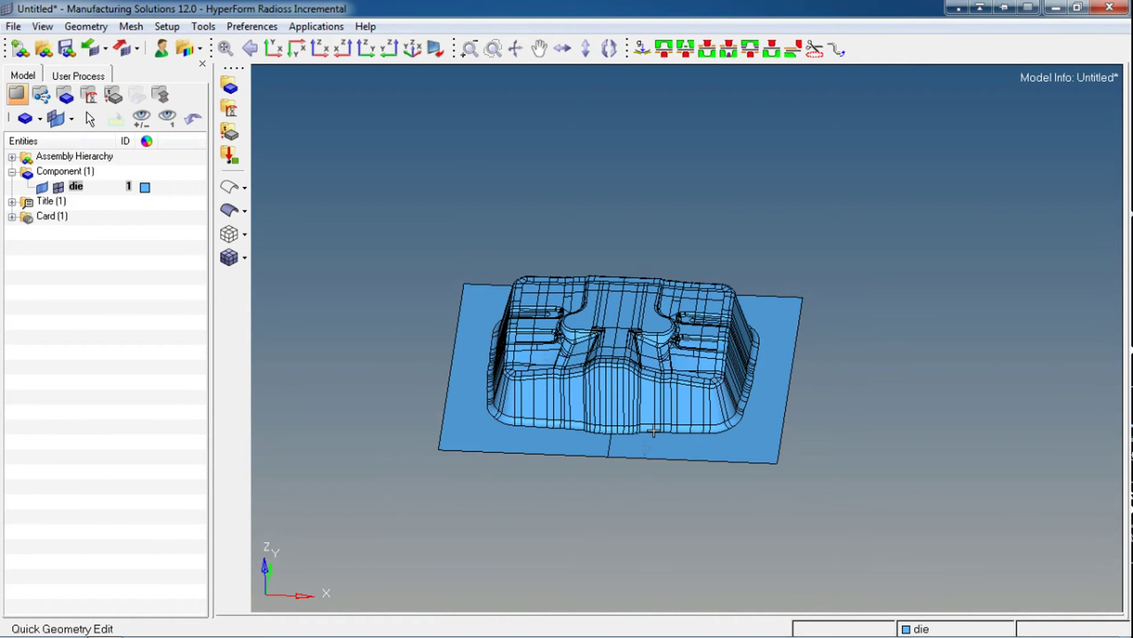
left_click_drag(642, 457, 642, 380, "ctrl")
left_click_drag(635, 496, 716, 322, "ctrl")
left_click_drag(557, 227, 568, 319, "ctrl")
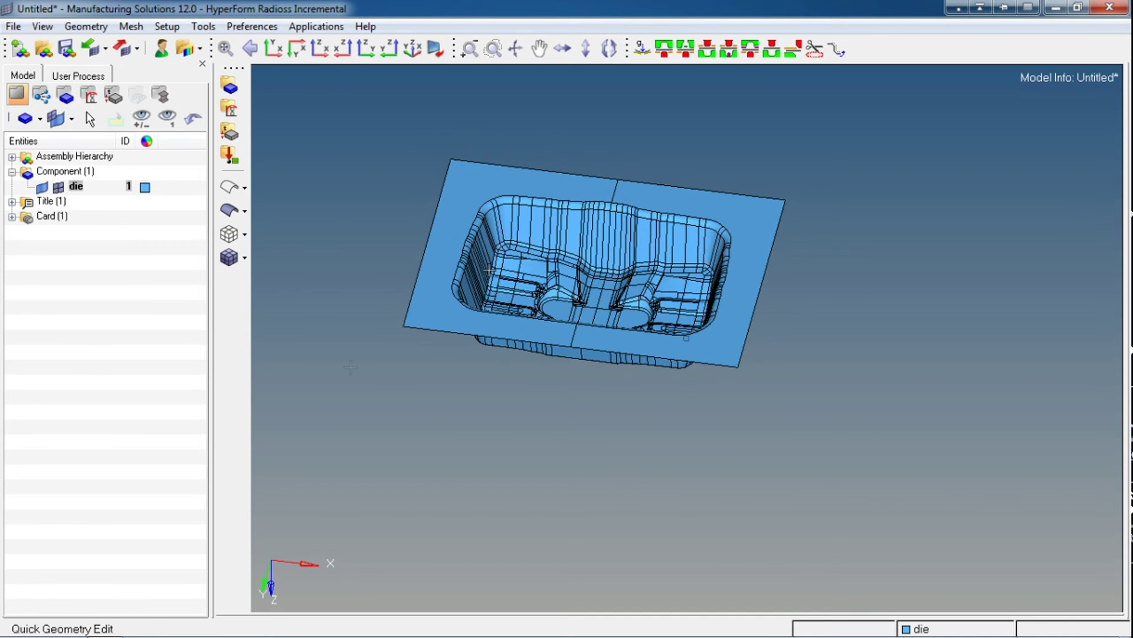
right_click_drag(584, 213, 640, 204, "ctrl")
right_click_drag(749, 287, 618, 266, "ctrl")
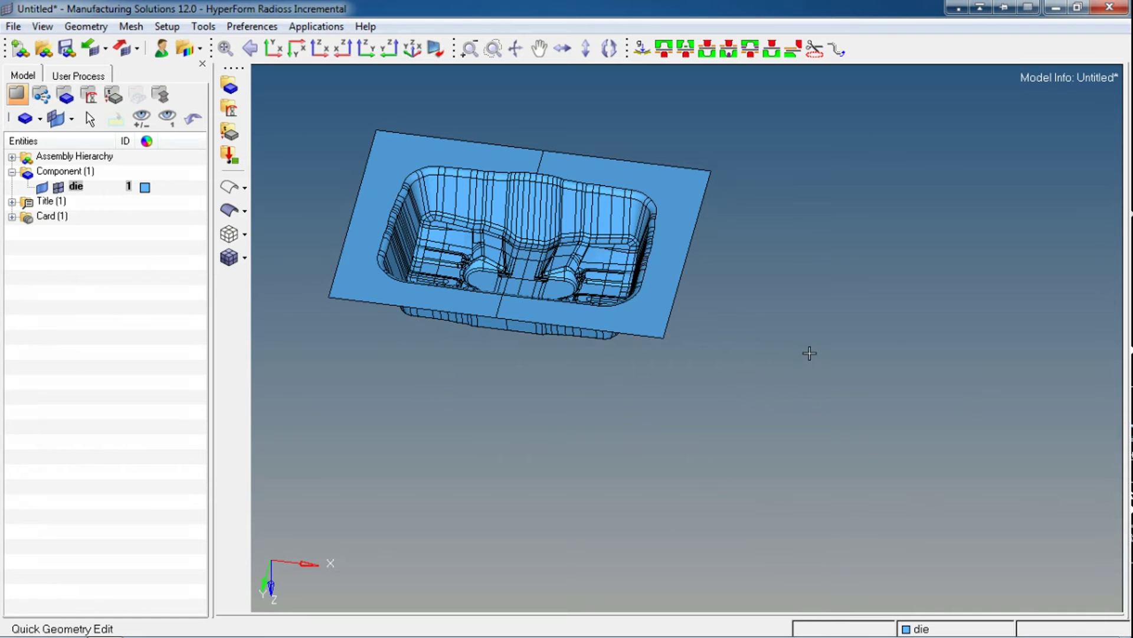
right_click_drag(727, 238, 853, 231, "ctrl")
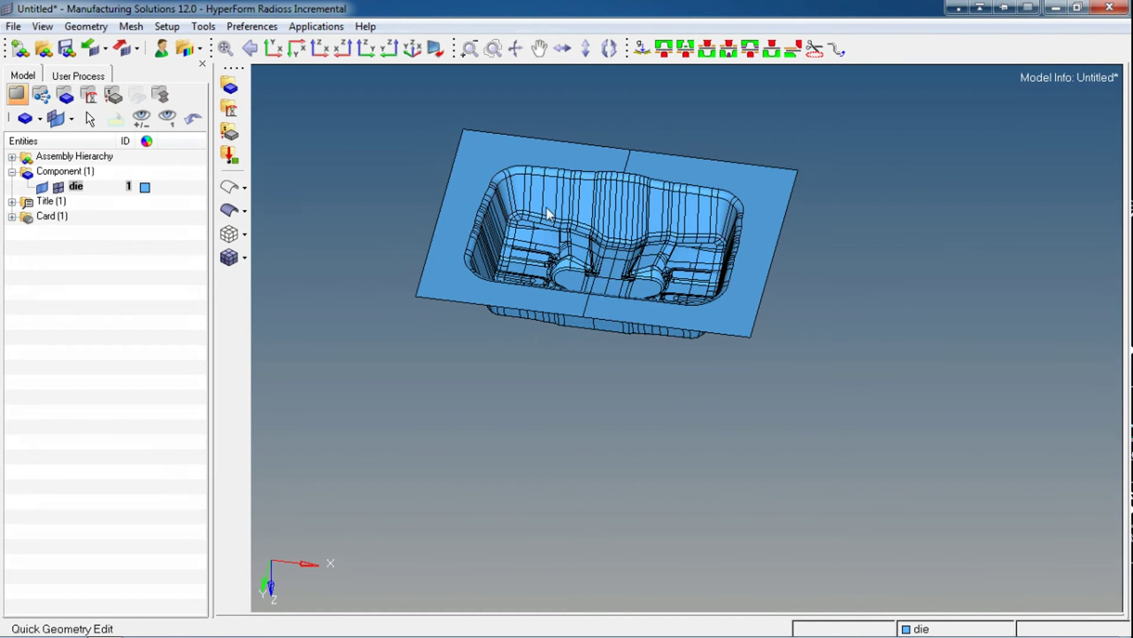
left_click_drag(535, 303, 614, 386, "ctrl")
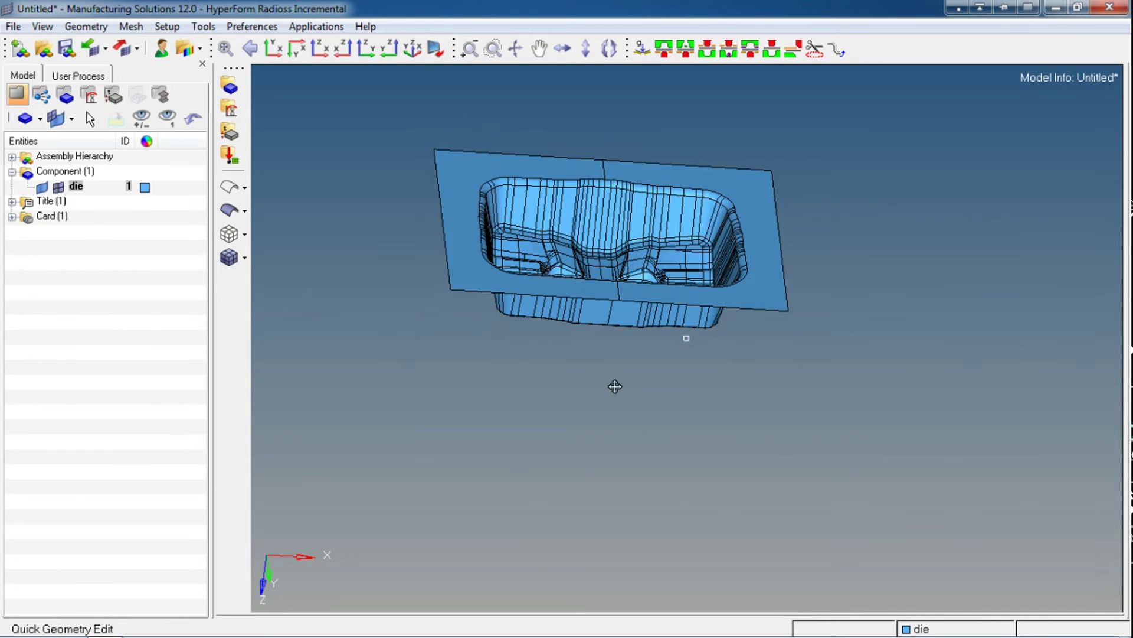
right_click_drag(420, 279, 483, 302, "ctrl")
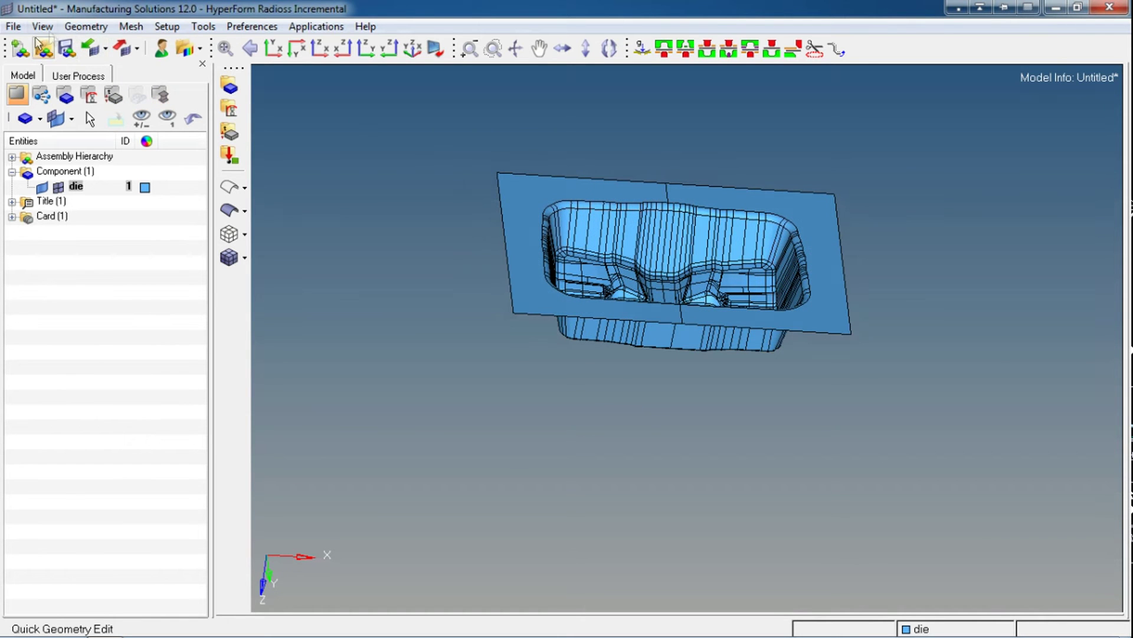
Create a new component named blank with the magenta colour
left_click(59, 171)
right_click(57, 171)
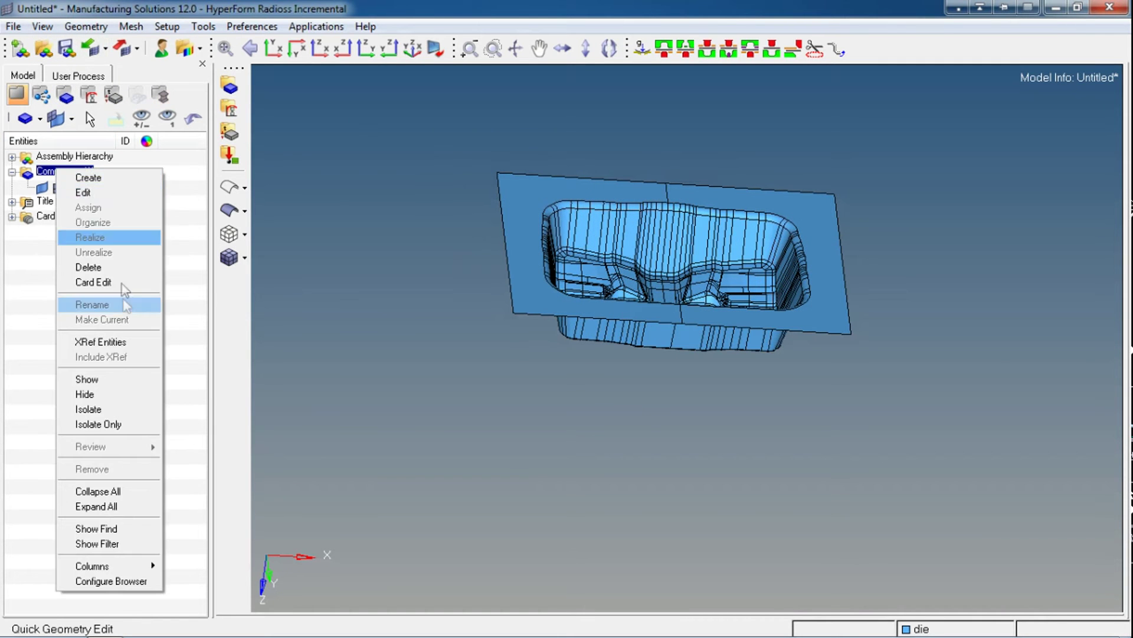
left_click(110, 180)
type("blank")
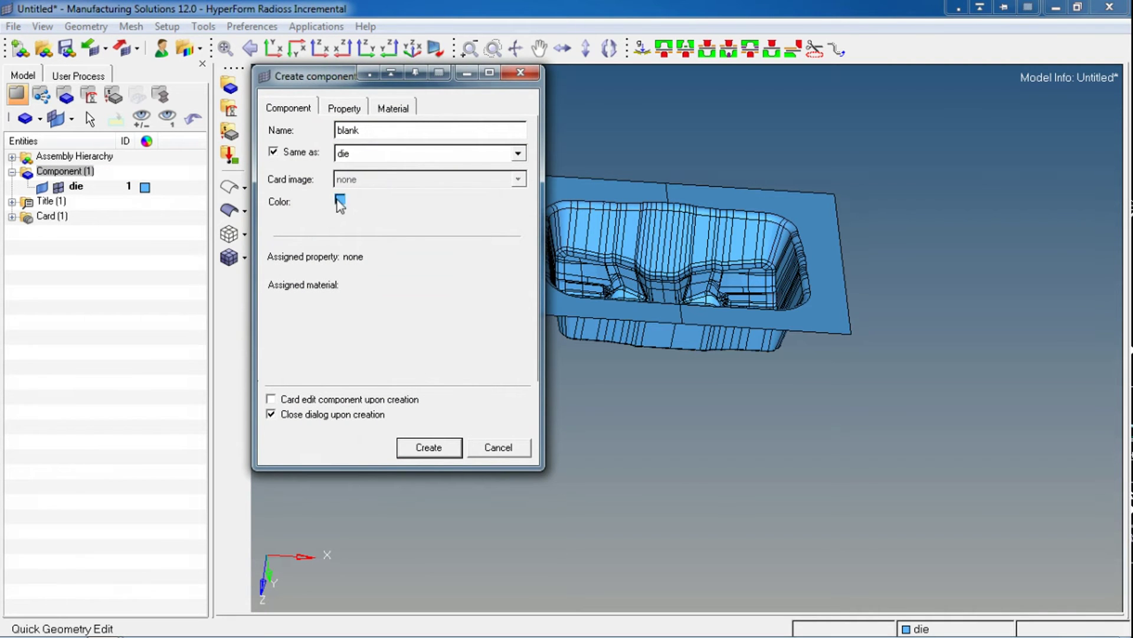
left_click(341, 201)
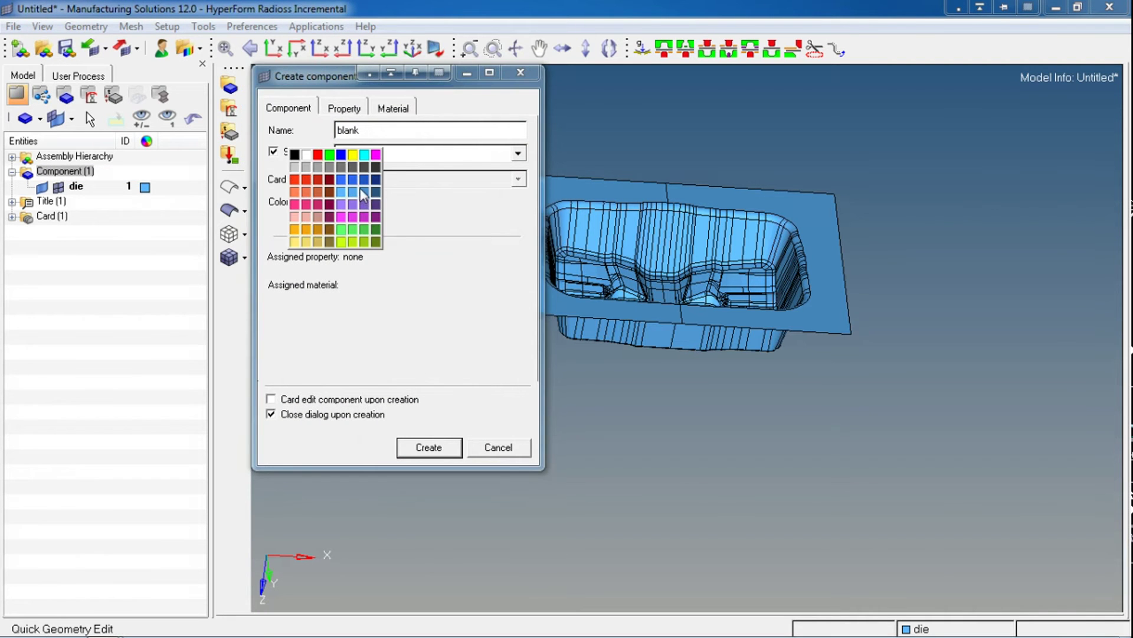
left_click(345, 216)
left_click(426, 449)
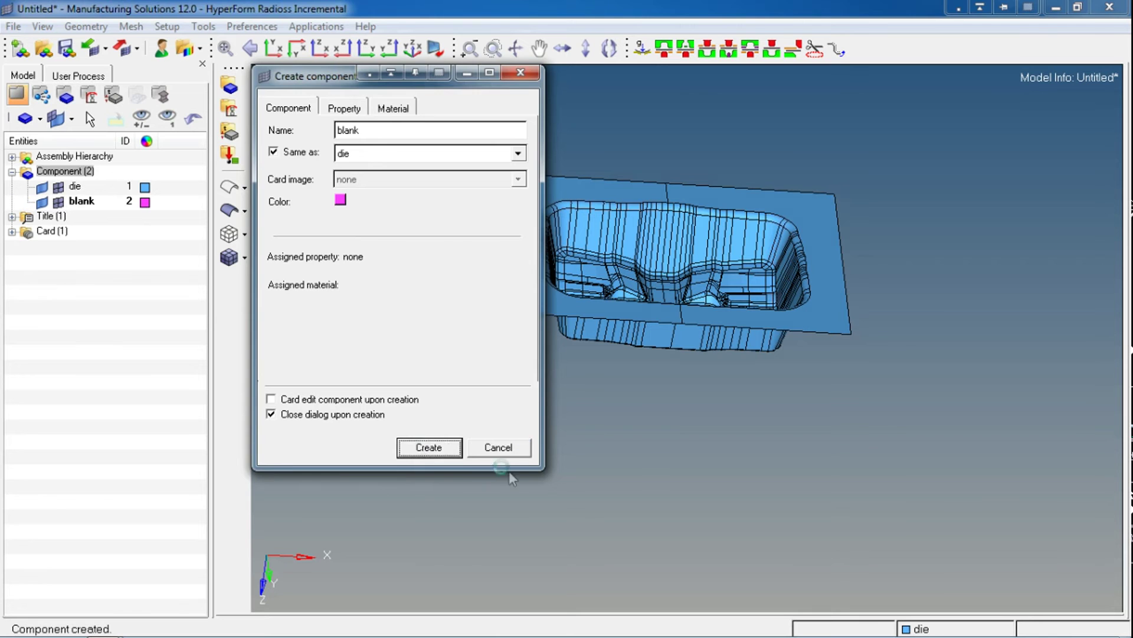
Create a flat surface covering the die opening by dragging the flange's short outer edge along its long outer edge
left_click(86, 26)
mouse_move(94, 44)
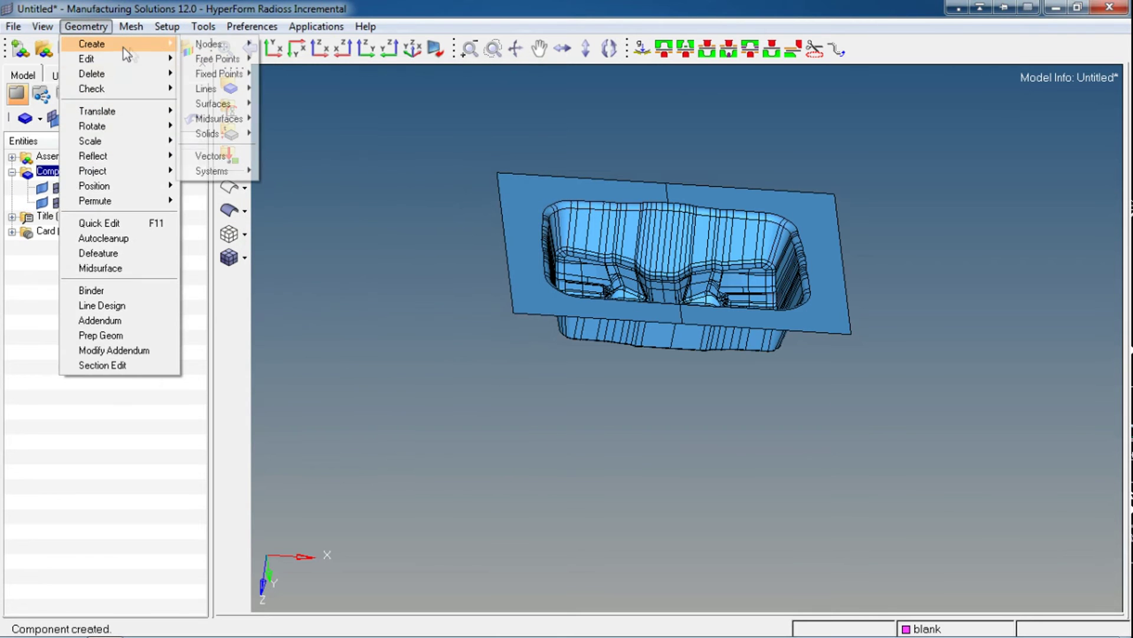
mouse_move(216, 104)
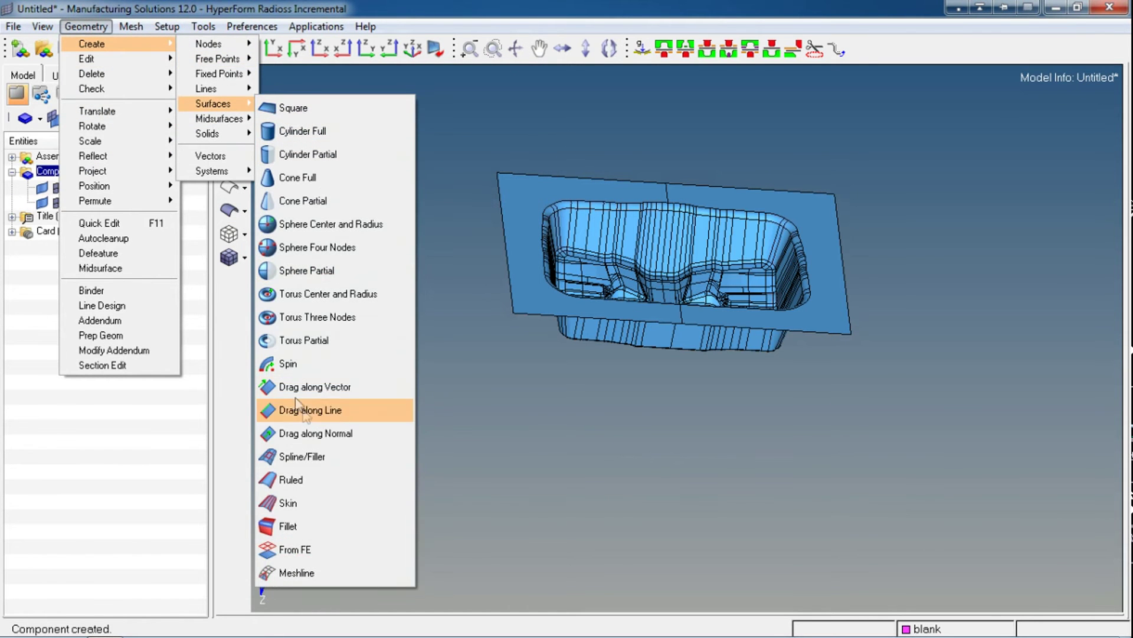
left_click(334, 412)
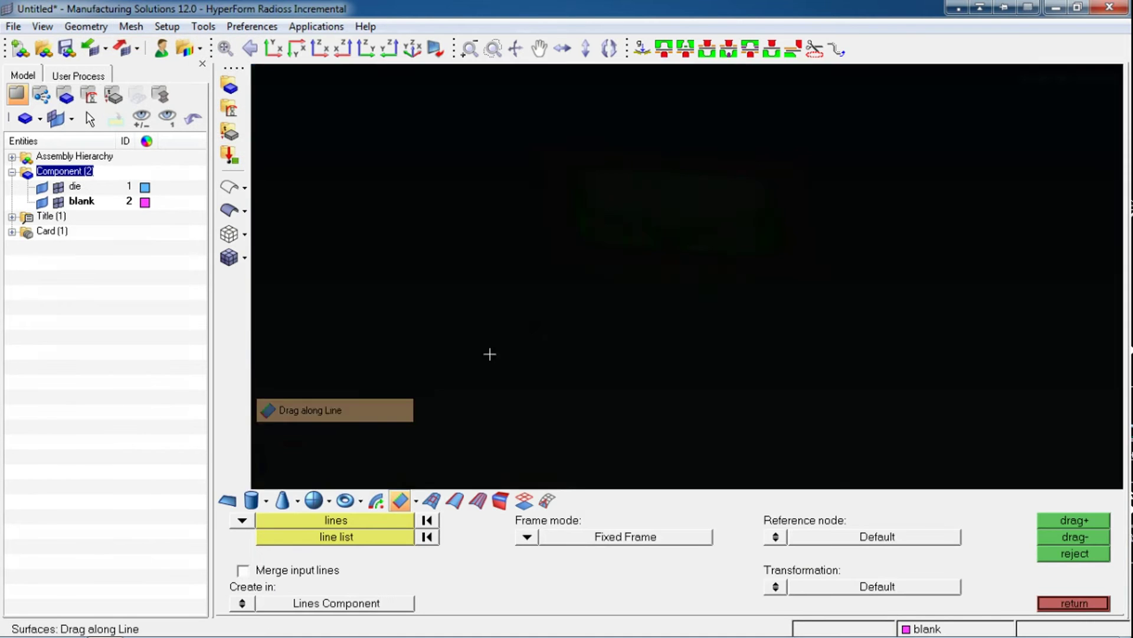
scroll(502, 324, "up", 3)
left_click(378, 501)
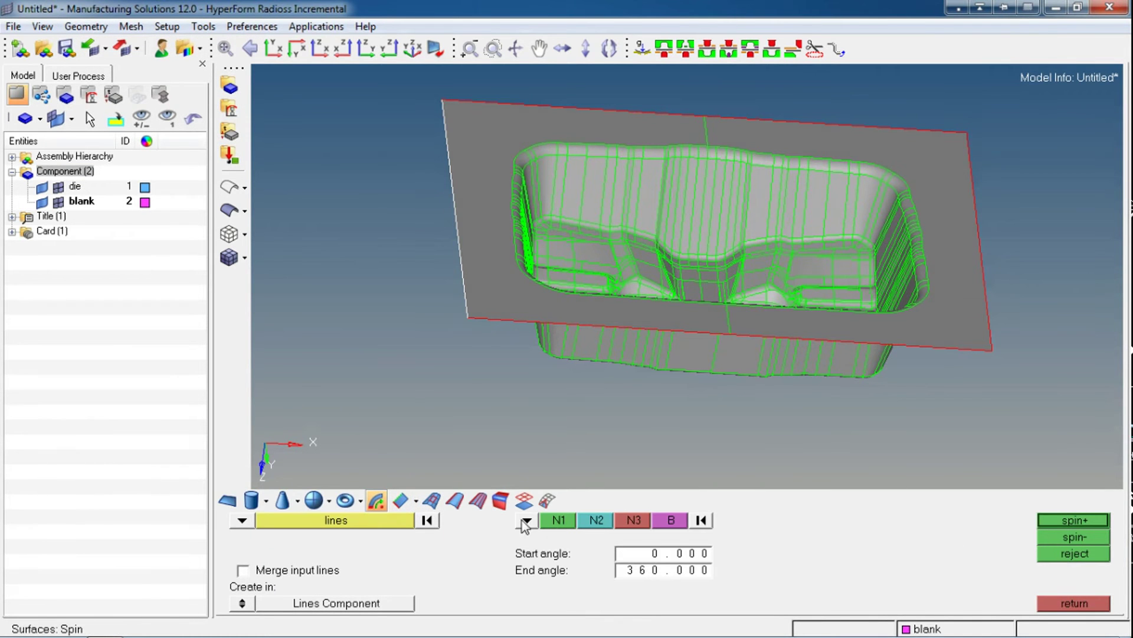
left_click(400, 501)
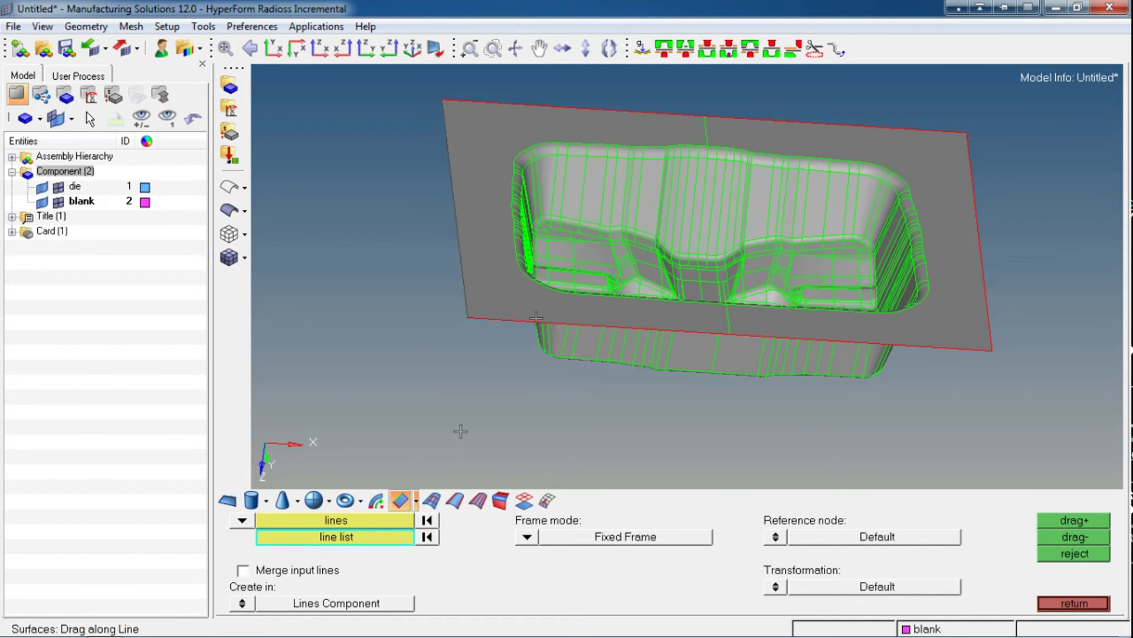
right_click_drag(568, 320, 481, 296, "ctrl")
left_click(394, 294)
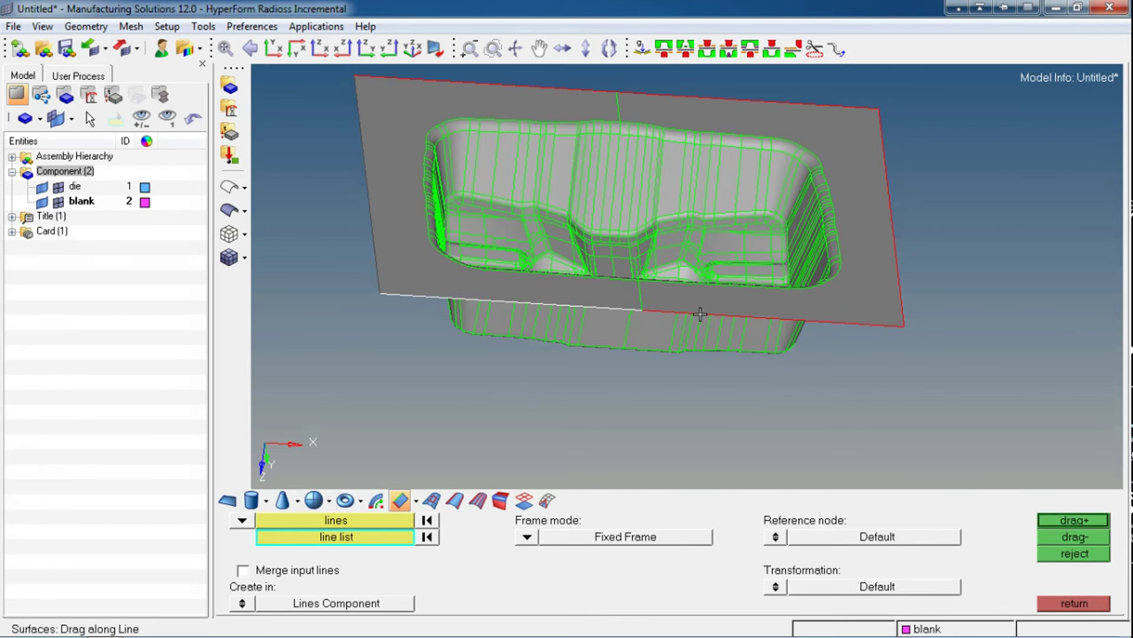
left_click(1078, 522)
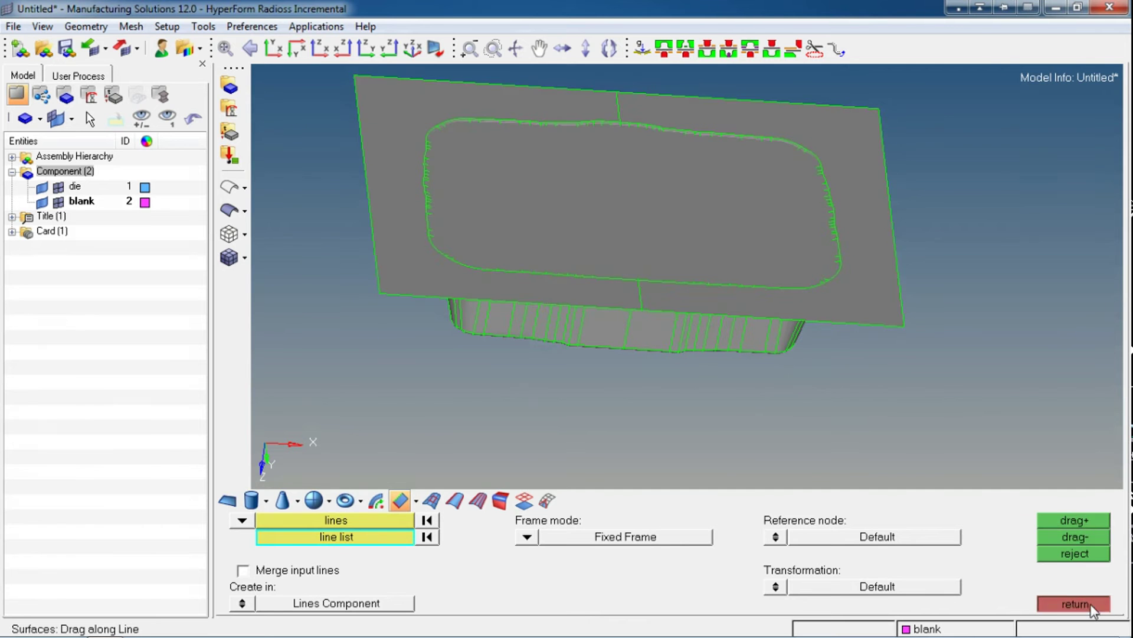
left_click(1092, 609)
Organize the new flat surface over the die opening into the blank component
left_click_drag(619, 360, 593, 383, "ctrl")
scroll(604, 369, "down", 3, "ctrl")
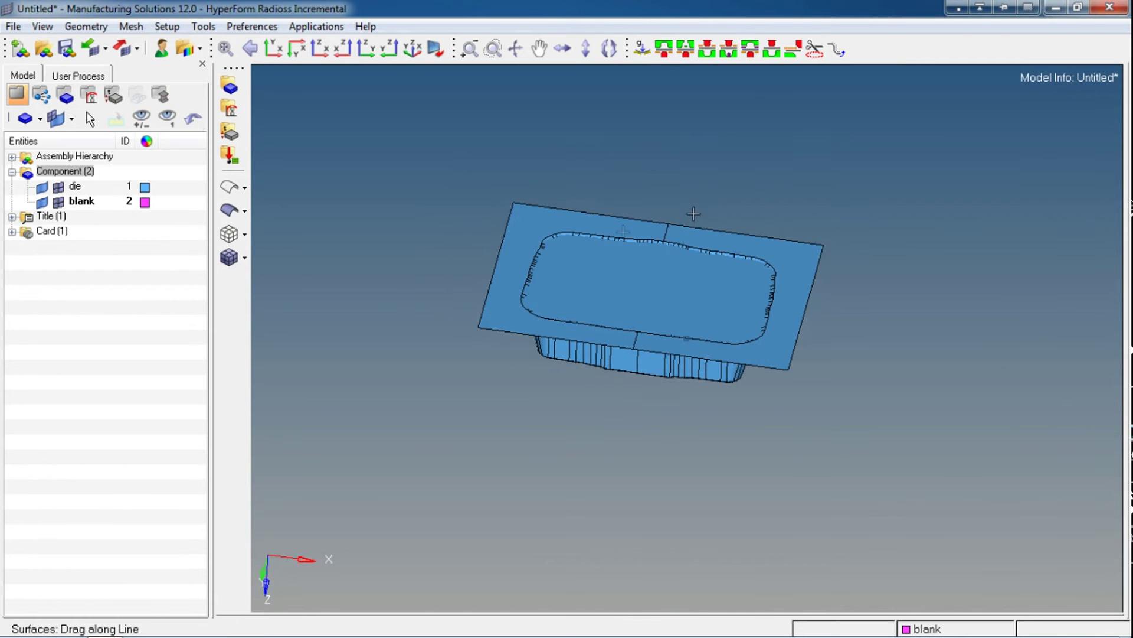
scroll(566, 251, "up", 3)
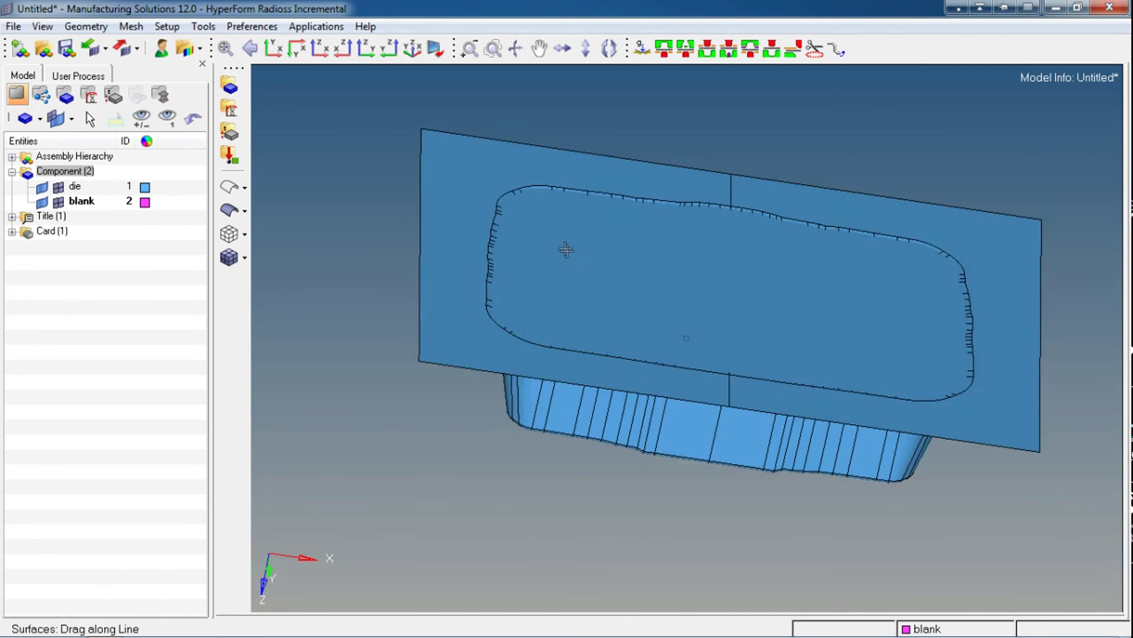
left_click(130, 26)
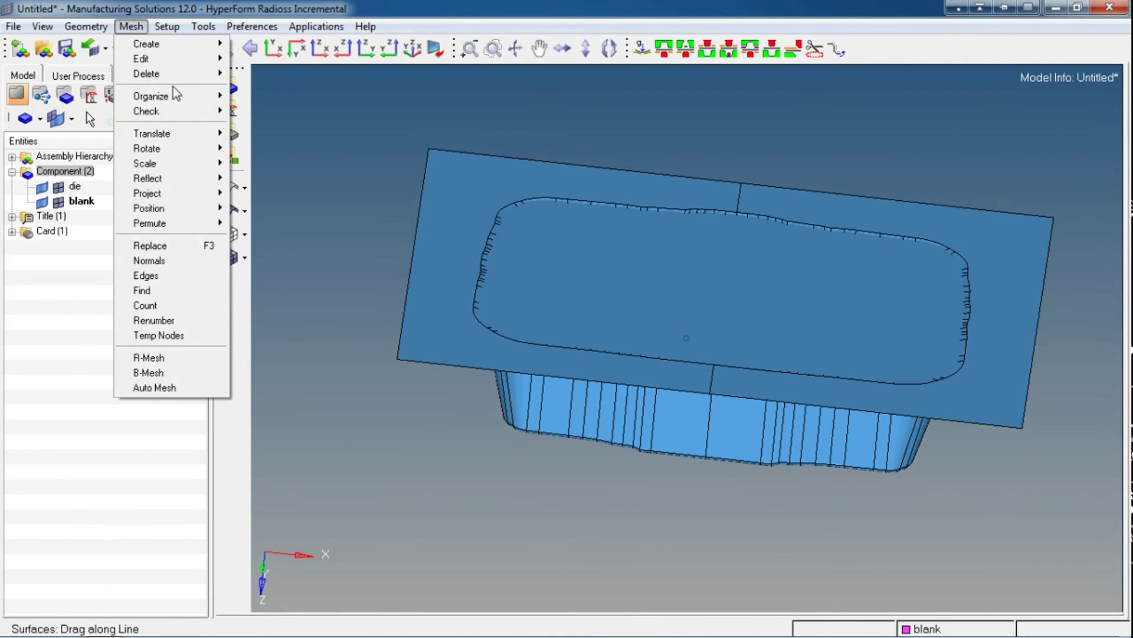
mouse_move(183, 96)
mouse_move(287, 115)
left_click(341, 111)
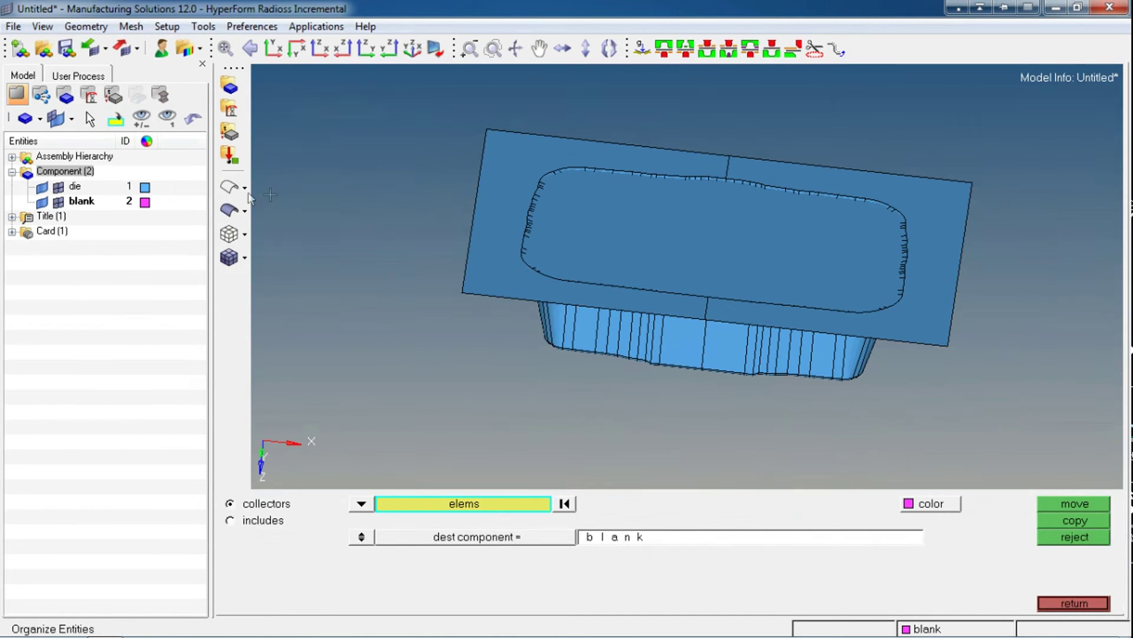
left_click(395, 506)
left_click(329, 552)
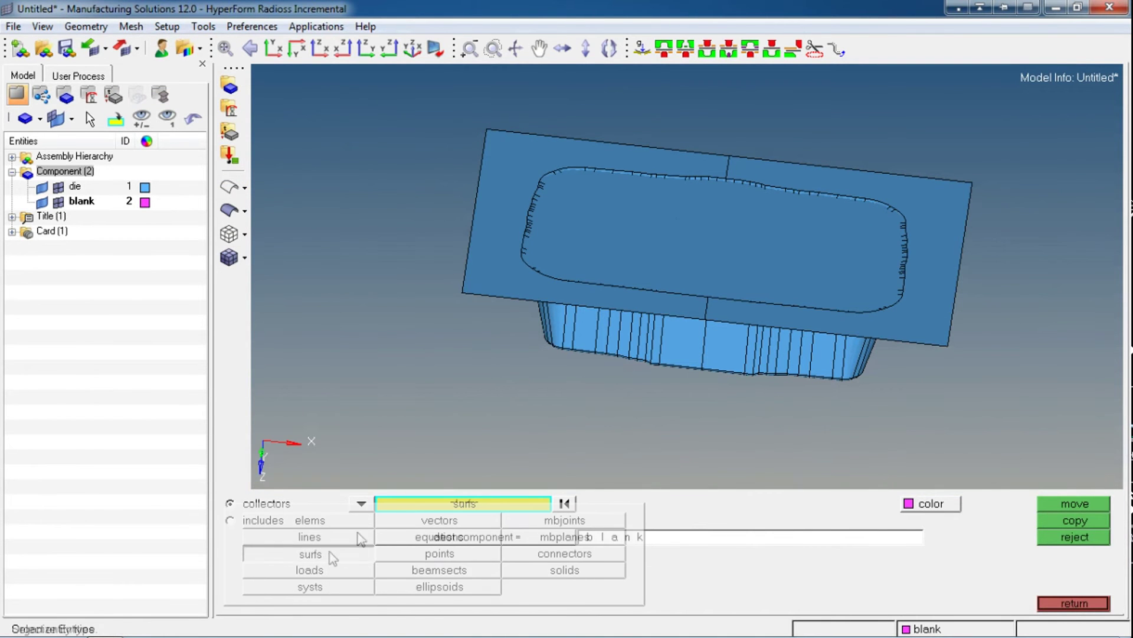
left_click(694, 223)
left_click(535, 540)
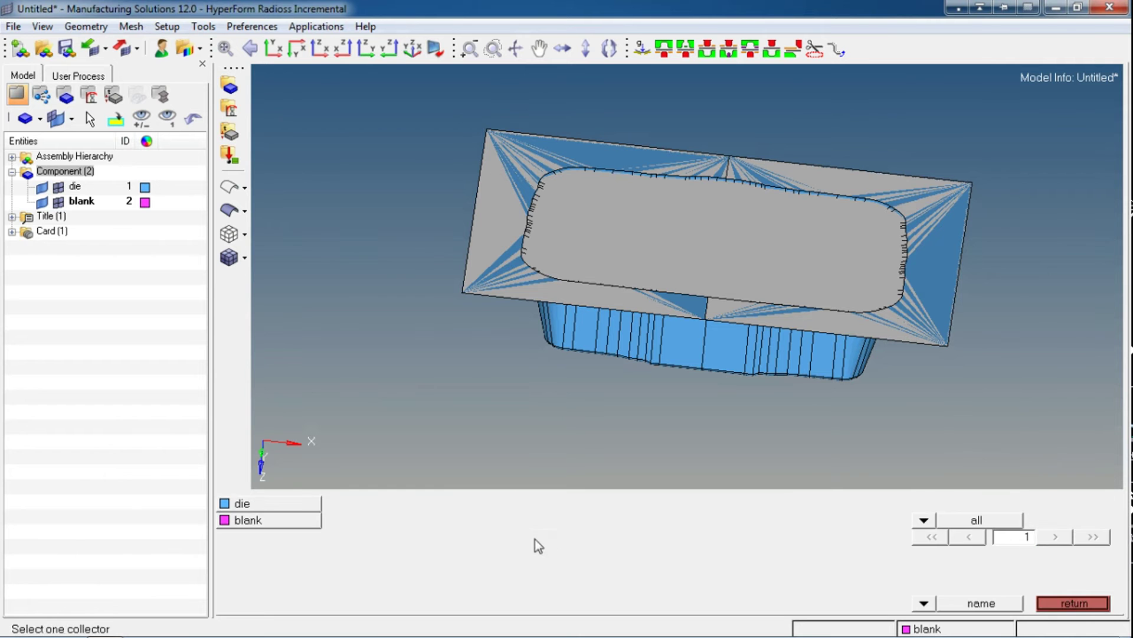
left_click(317, 520)
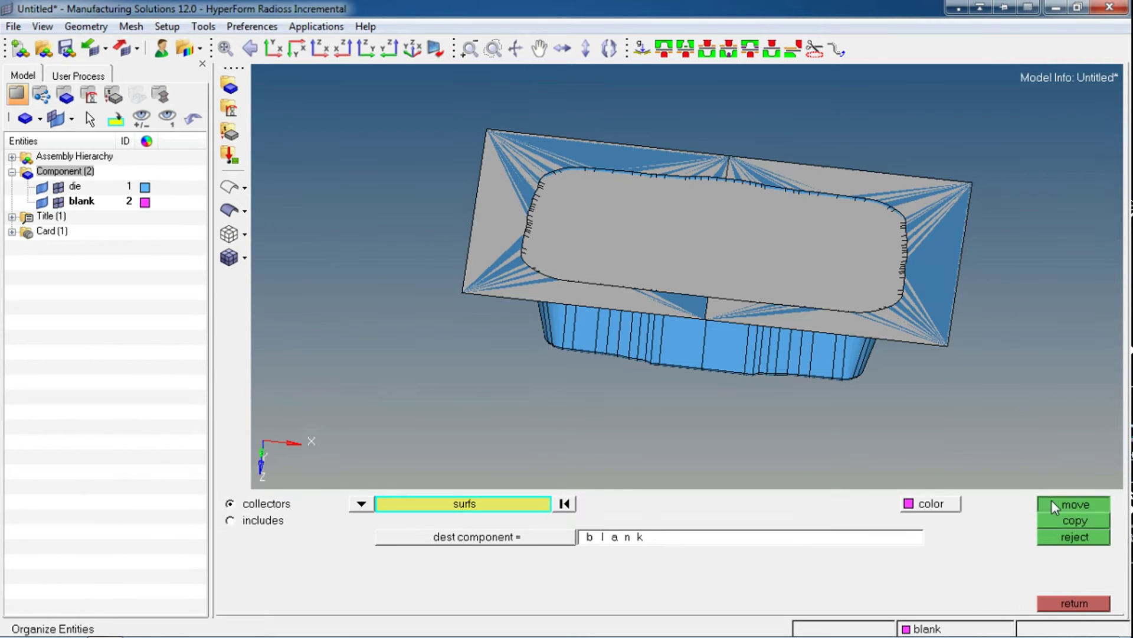
left_click(1054, 503)
left_click(1080, 603)
Set up a translation of the blank surface along the global z-axis
left_click_drag(678, 306, 686, 339, "ctrl")
left_click_drag(716, 288, 677, 169, "ctrl")
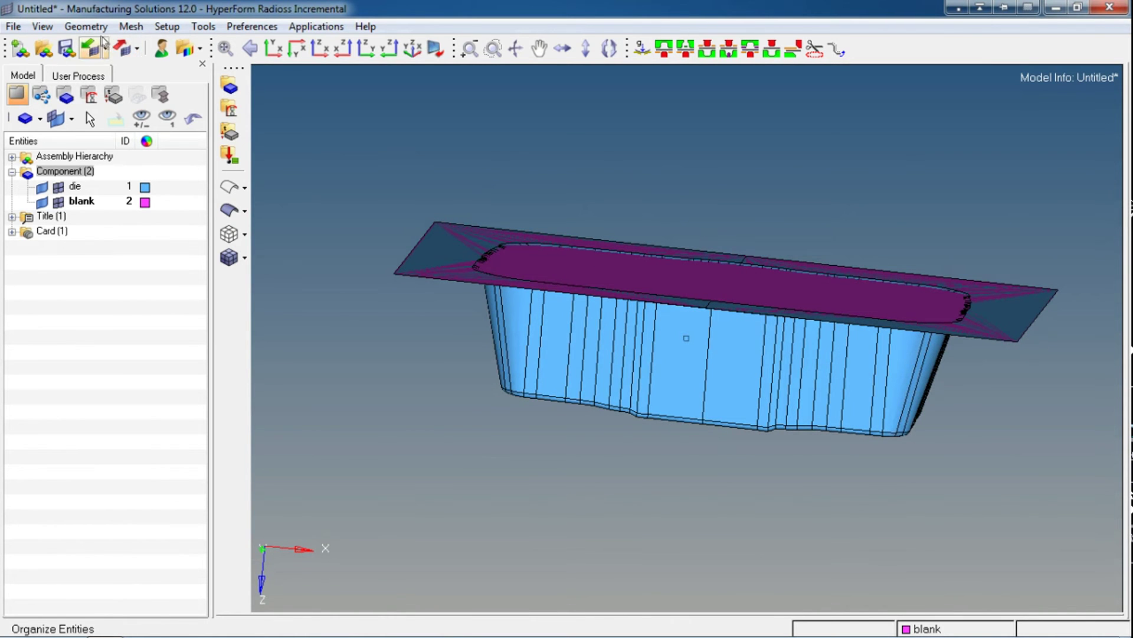
left_click(86, 26)
mouse_move(147, 111)
left_click(211, 156)
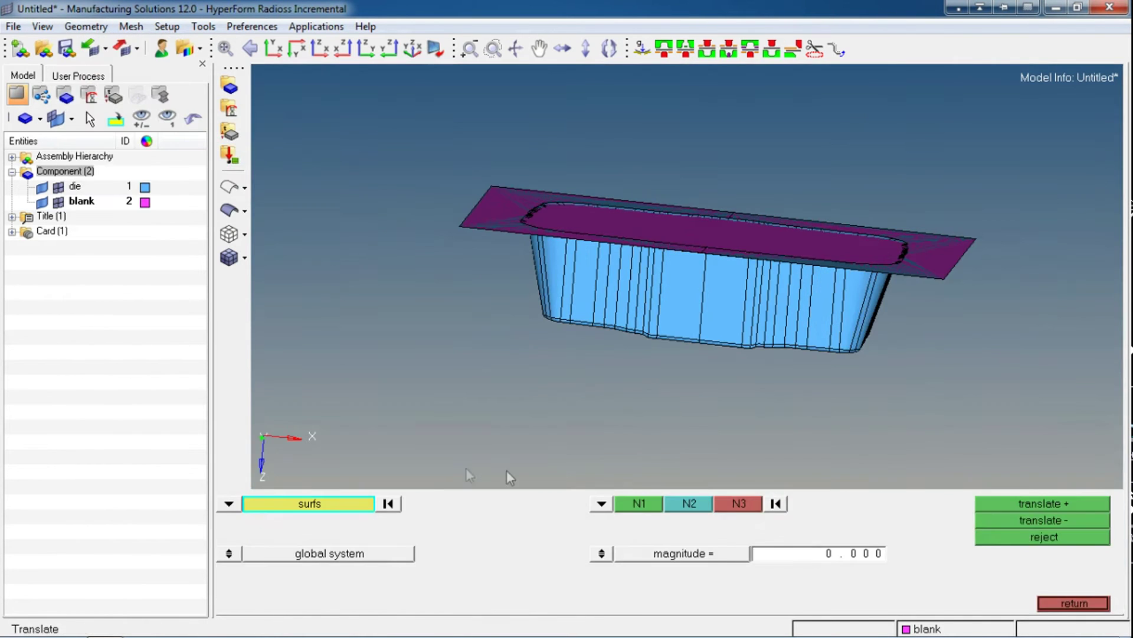
left_click(708, 224)
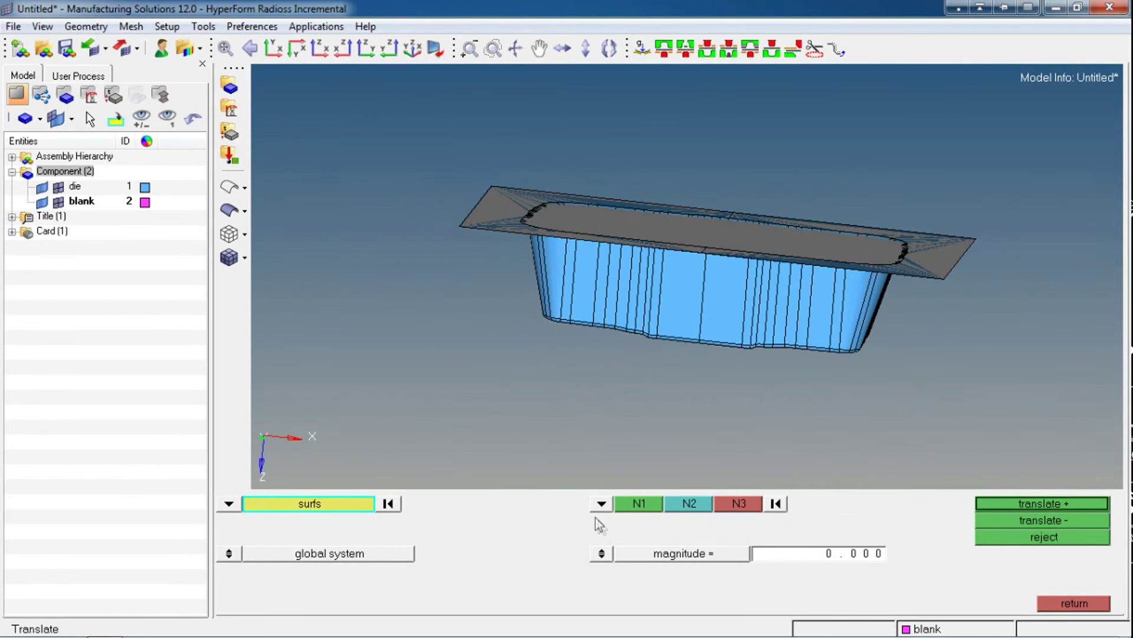
left_click(602, 503)
left_click(588, 552)
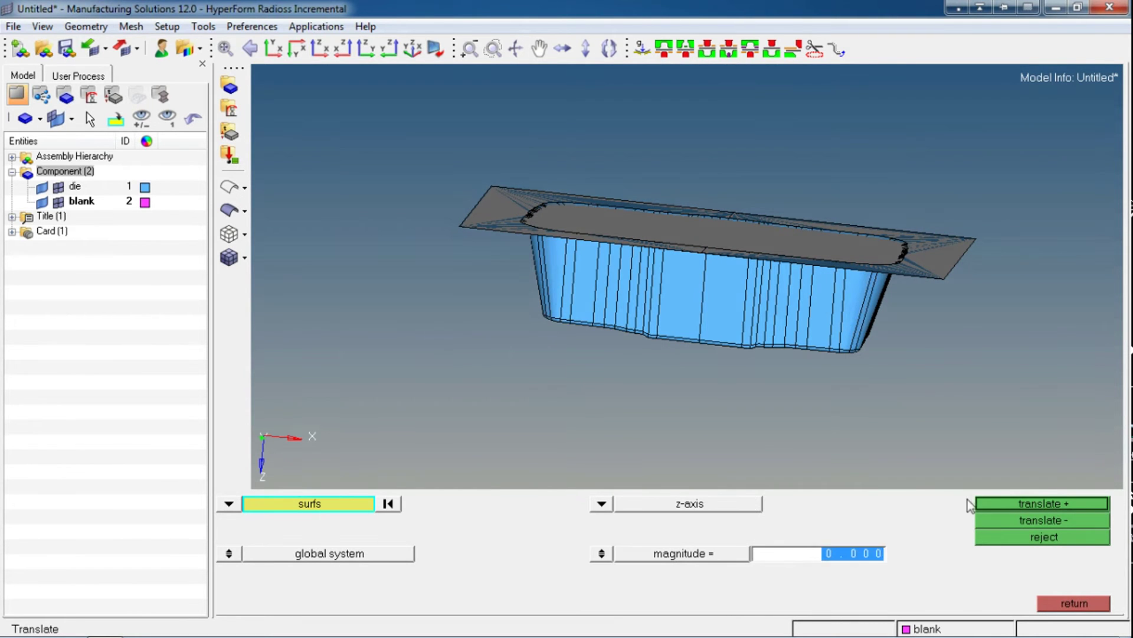
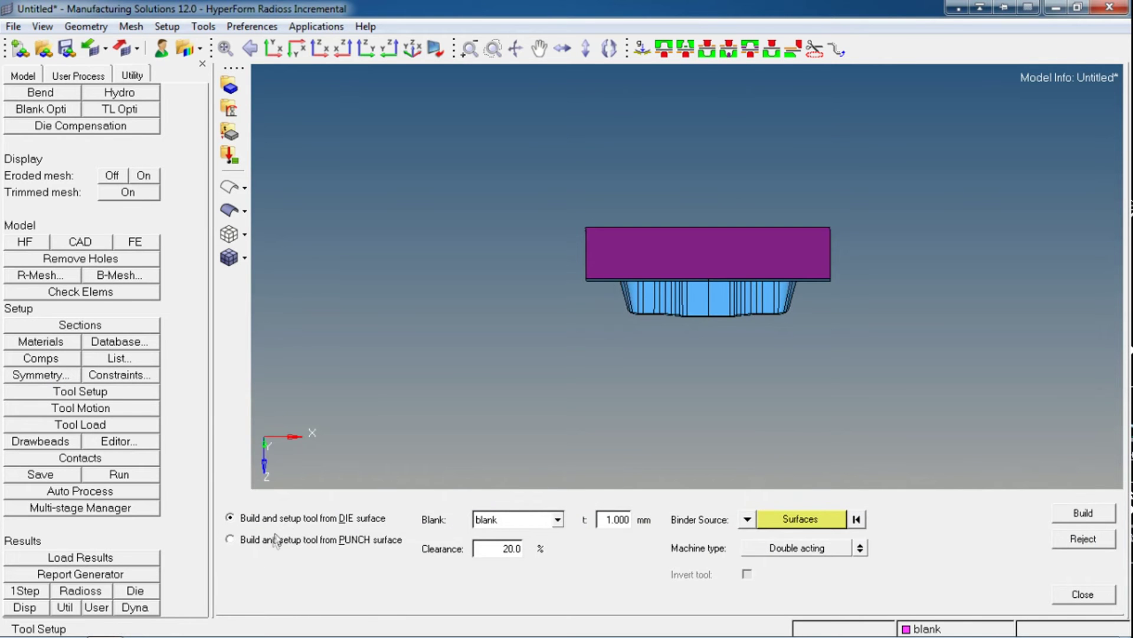
Configure the tool setup to build from the die surface, with a blank thickness of 1.2 mm
left_click(293, 520)
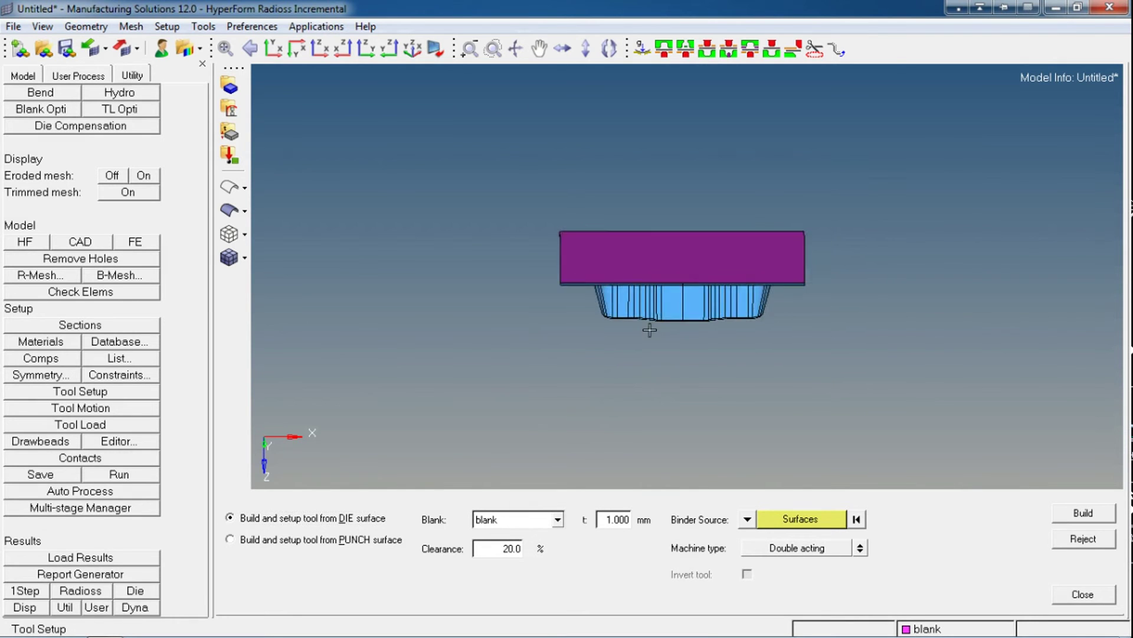
scroll(708, 325, "up", 3)
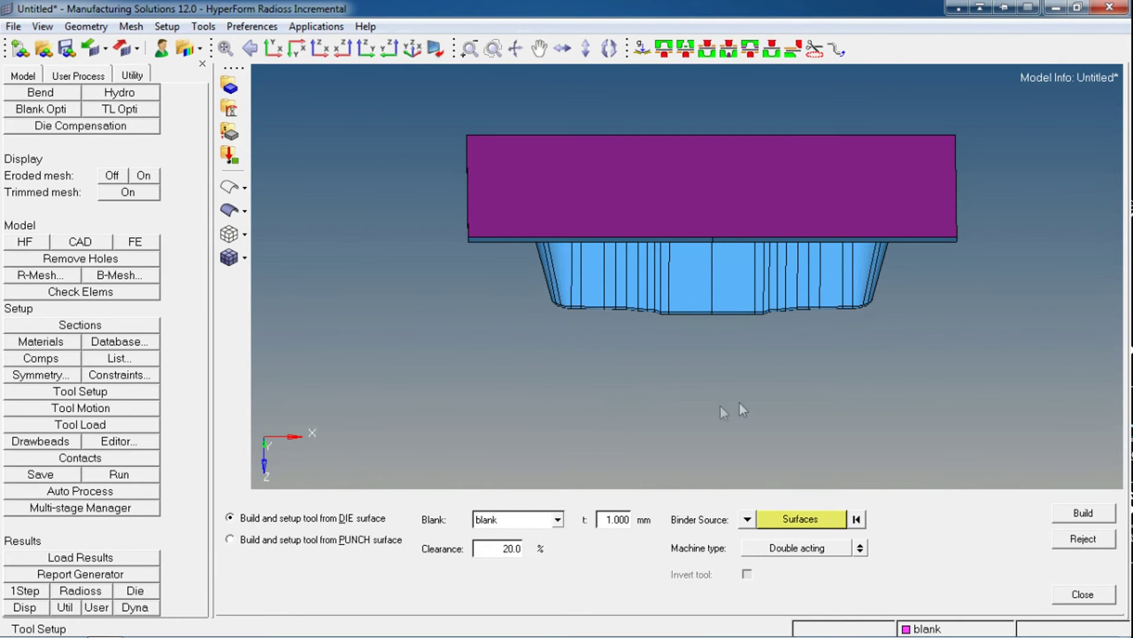
right_click_drag(641, 378, 536, 385, "ctrl")
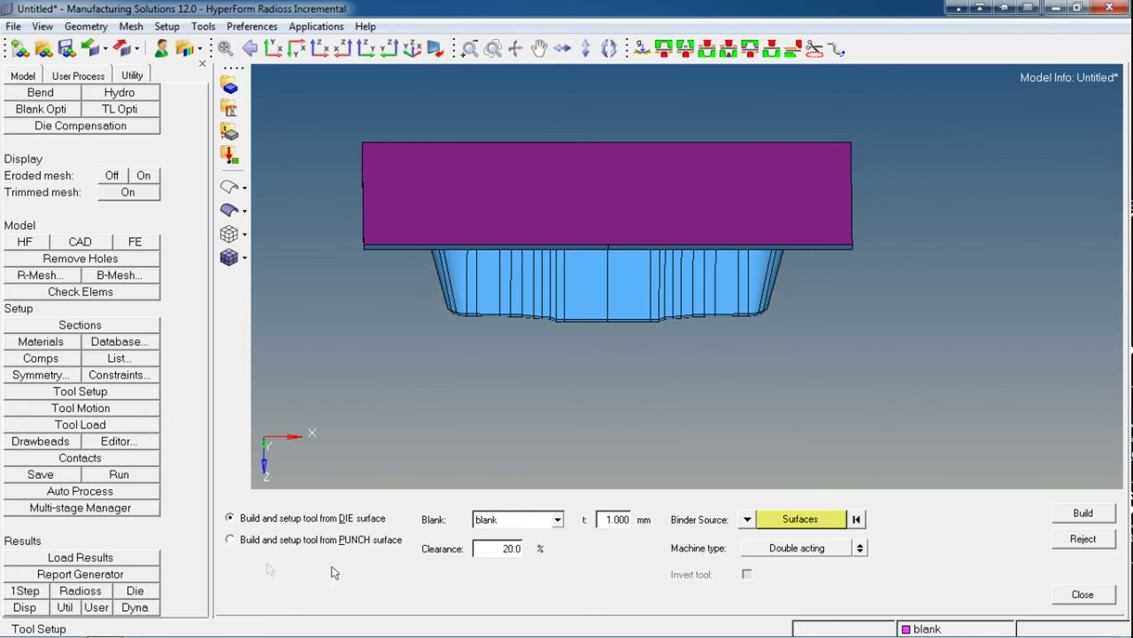
left_click(511, 520)
left_click(499, 548)
left_click_drag(596, 409, 586, 372, "ctrl")
right_click_drag(797, 320, 764, 350, "ctrl")
right_click_drag(614, 379, 766, 363, "ctrl")
left_click_drag(602, 521, 663, 513)
type("1.2")
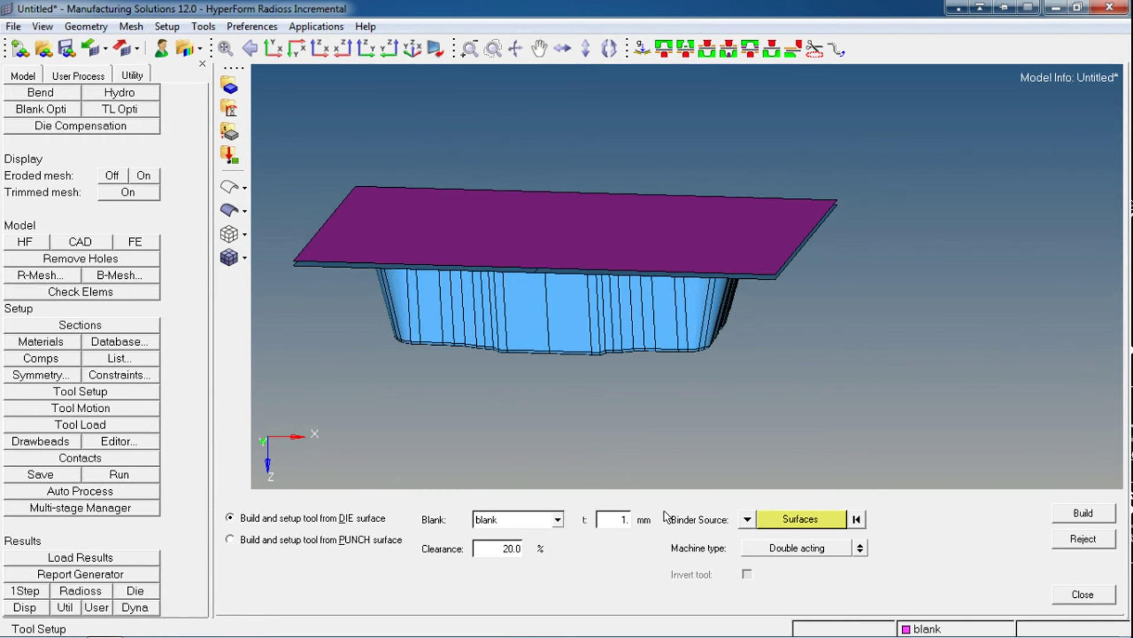
Hide the blank geometry and assign the die's two flat flange surfaces as the binder source
left_click(771, 520)
right_click_drag(622, 407, 688, 386, "ctrl")
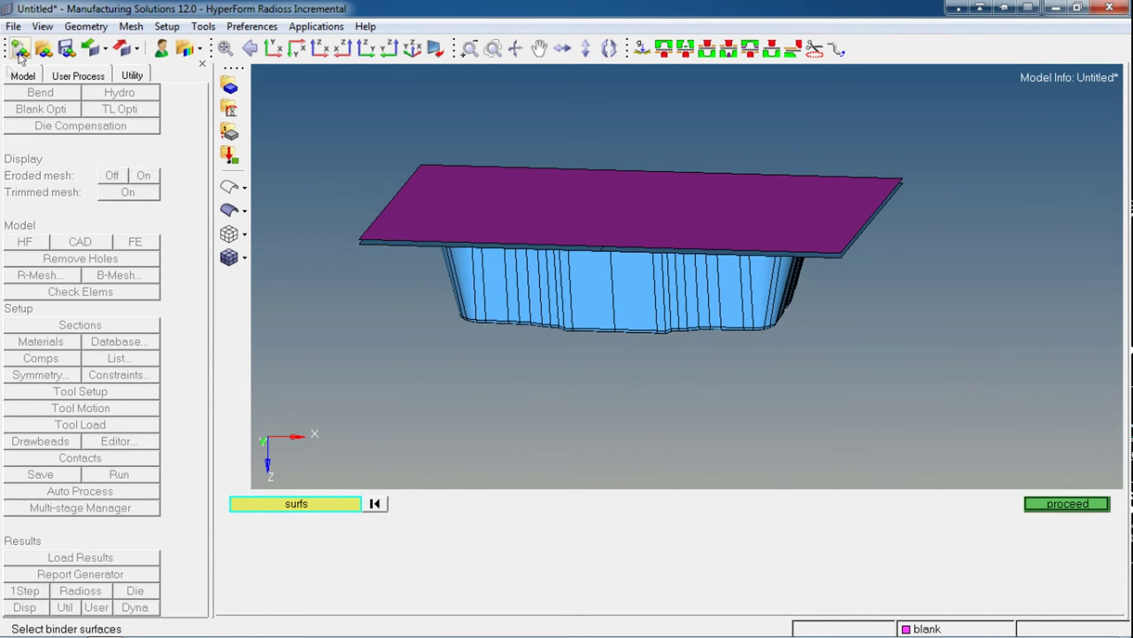
left_click(17, 76)
left_click(41, 203)
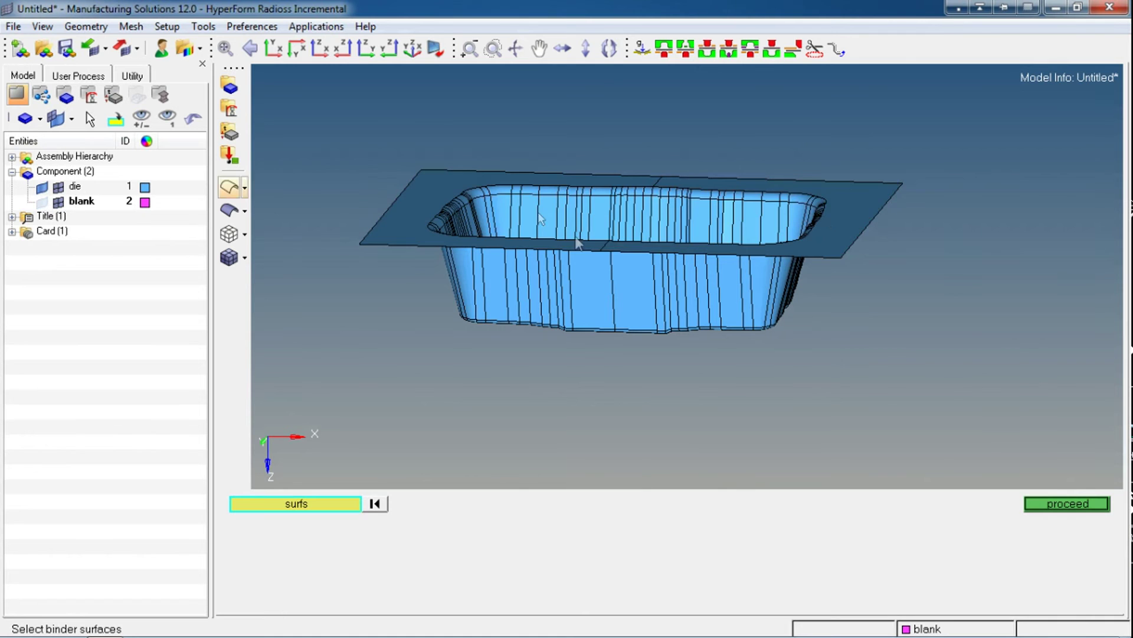
left_click(855, 204)
left_click(489, 201)
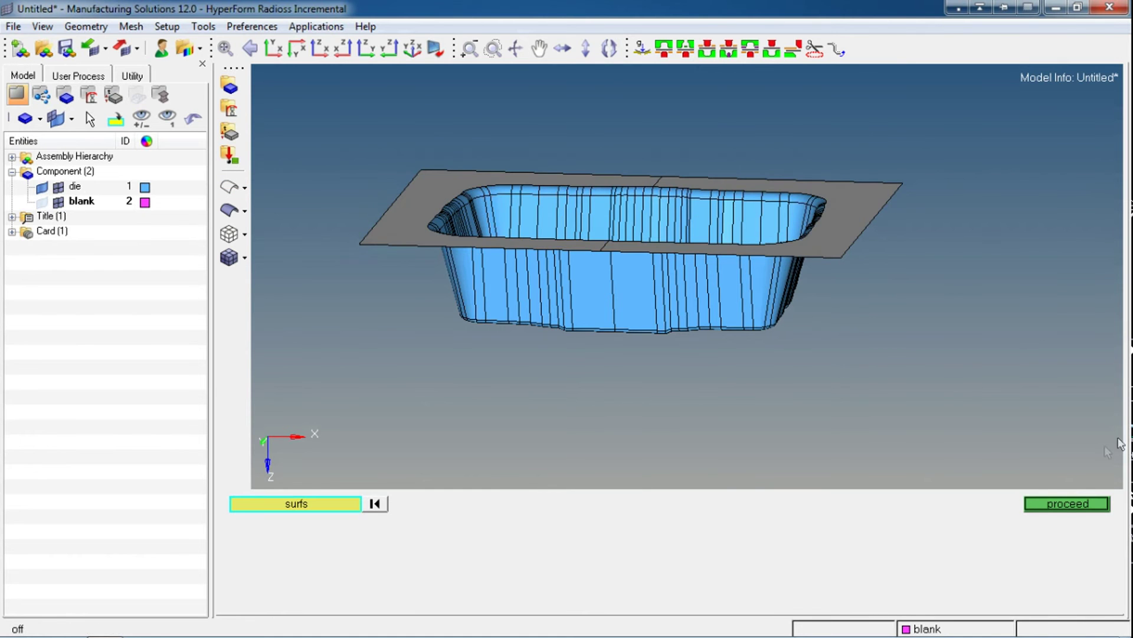
left_click(1073, 503)
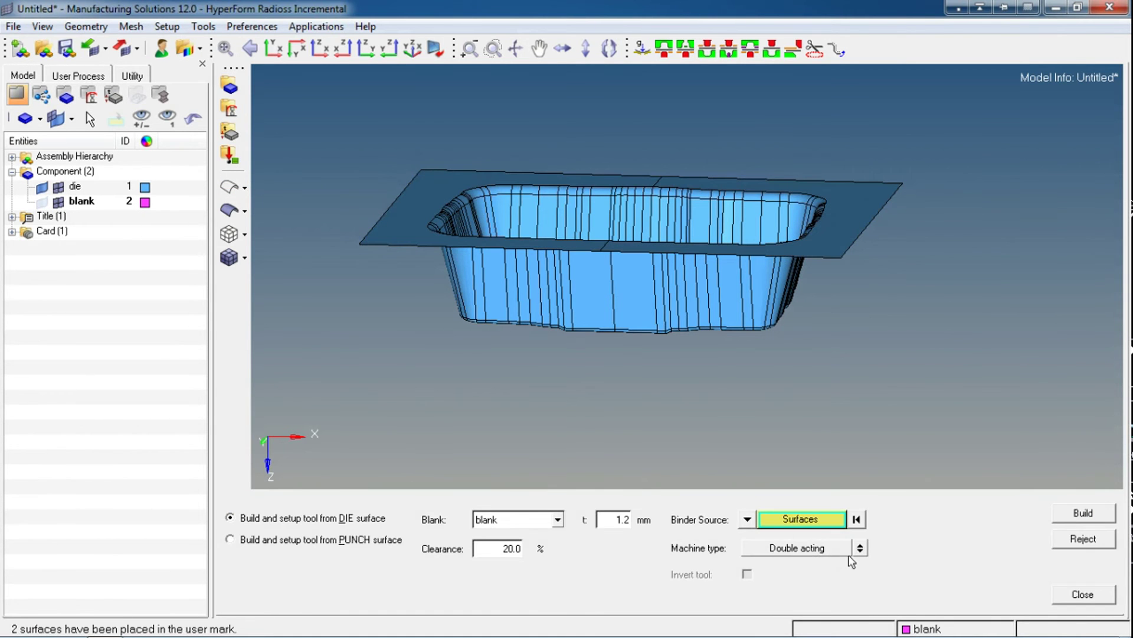
Build the tools with a single acting machine type, check them from several sides and close the tool setup
left_click(861, 548)
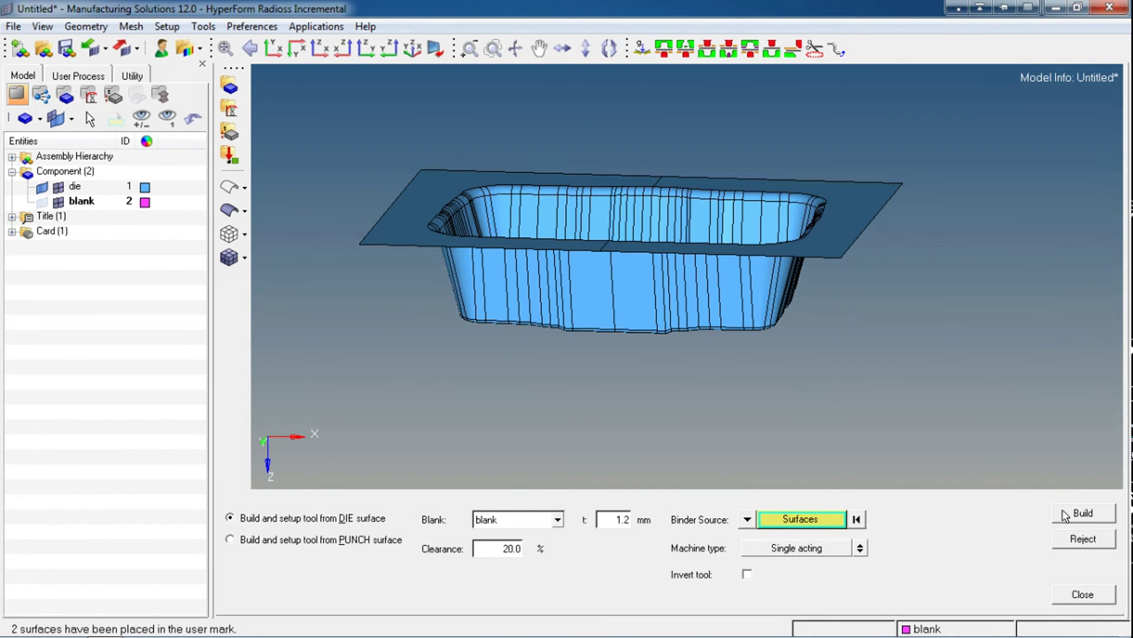
left_click(1066, 516)
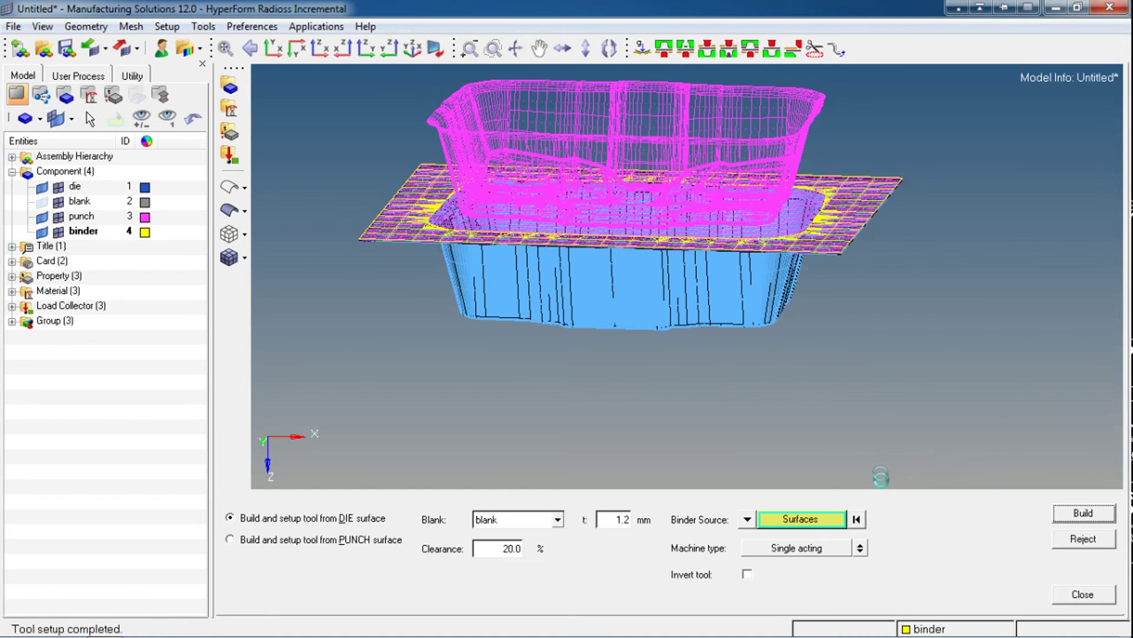
scroll(924, 387, "down", 5, "ctrl")
left_click_drag(641, 376, 564, 199, "ctrl")
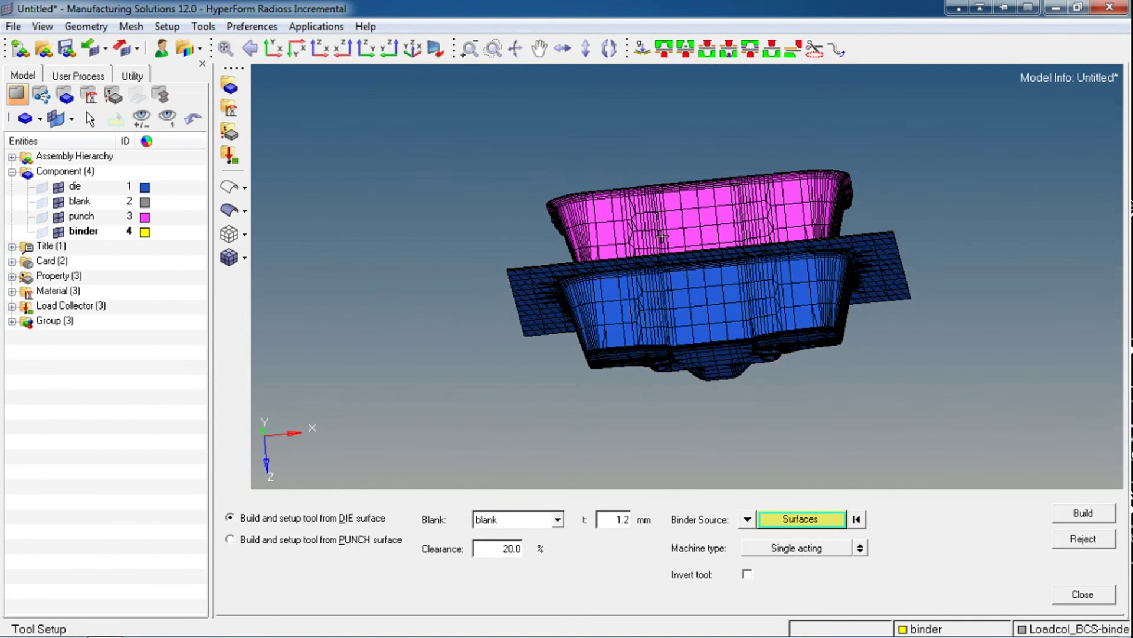
left_click_drag(590, 276, 597, 307, "ctrl")
left_click_drag(690, 354, 827, 384, "ctrl")
left_click(1084, 595)
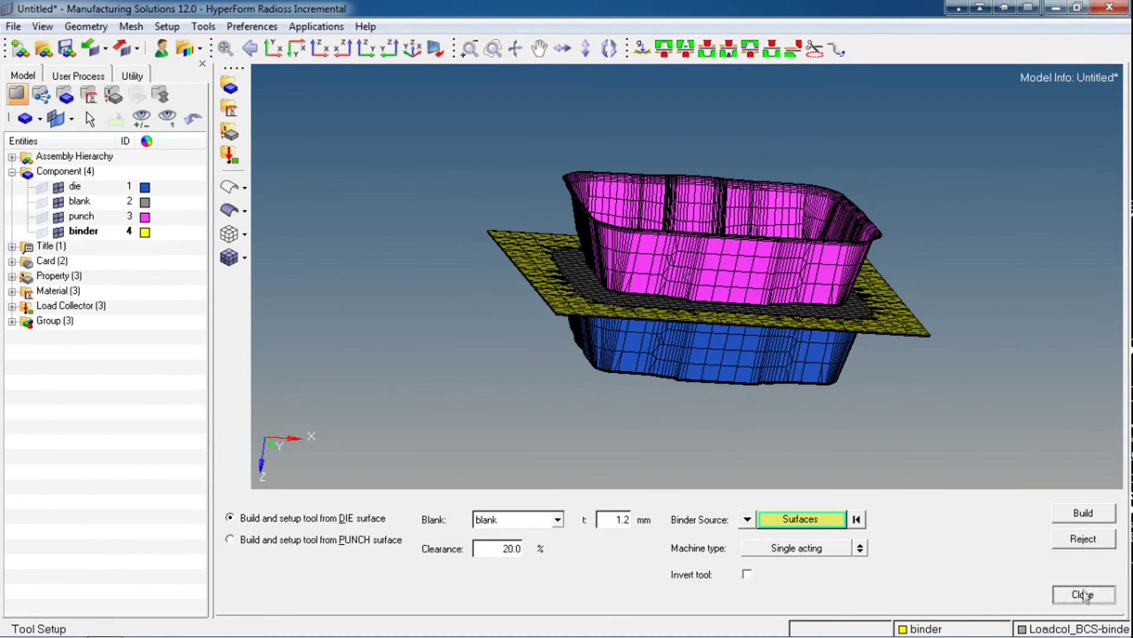
Open the Auto Process setup and change the process to Double Action Draw
left_click(1085, 594)
left_click(95, 77)
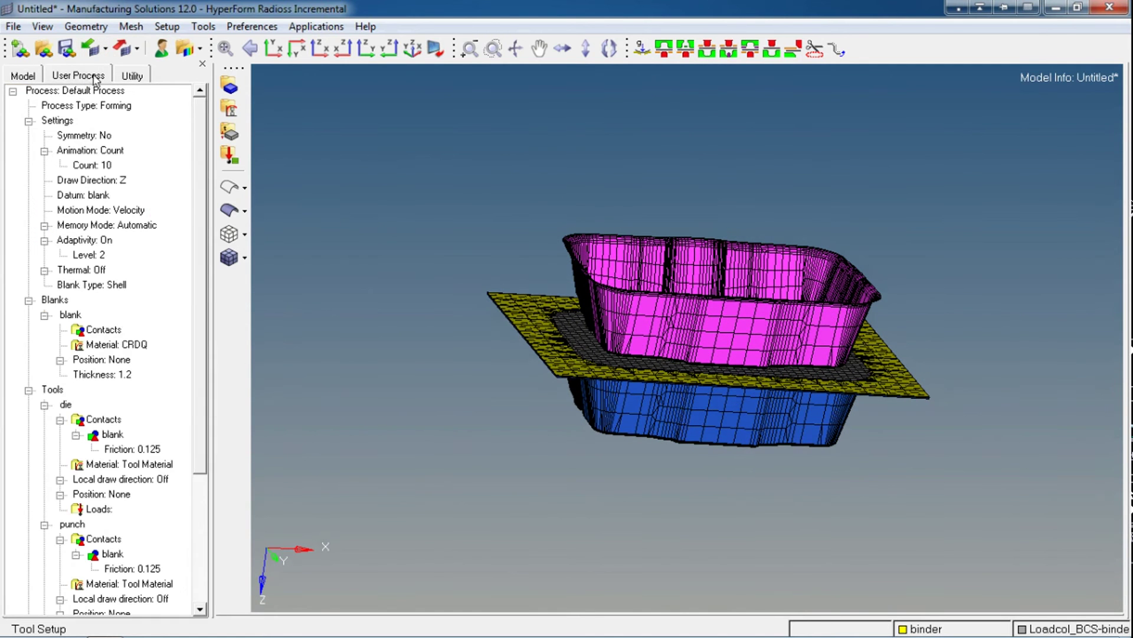
left_click(132, 75)
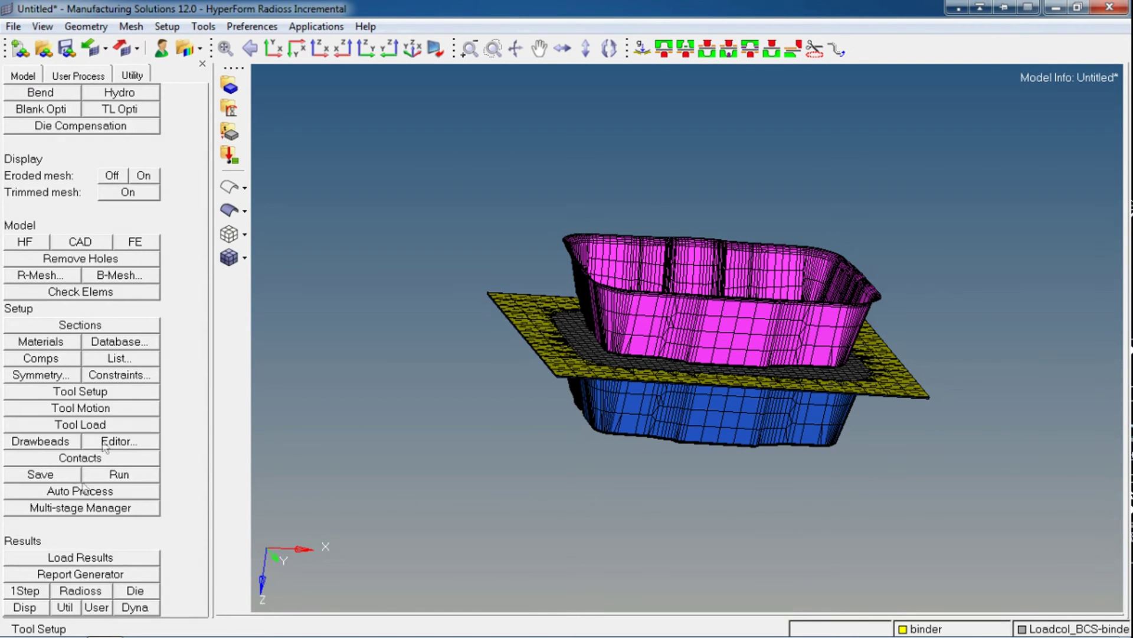
left_click(98, 493)
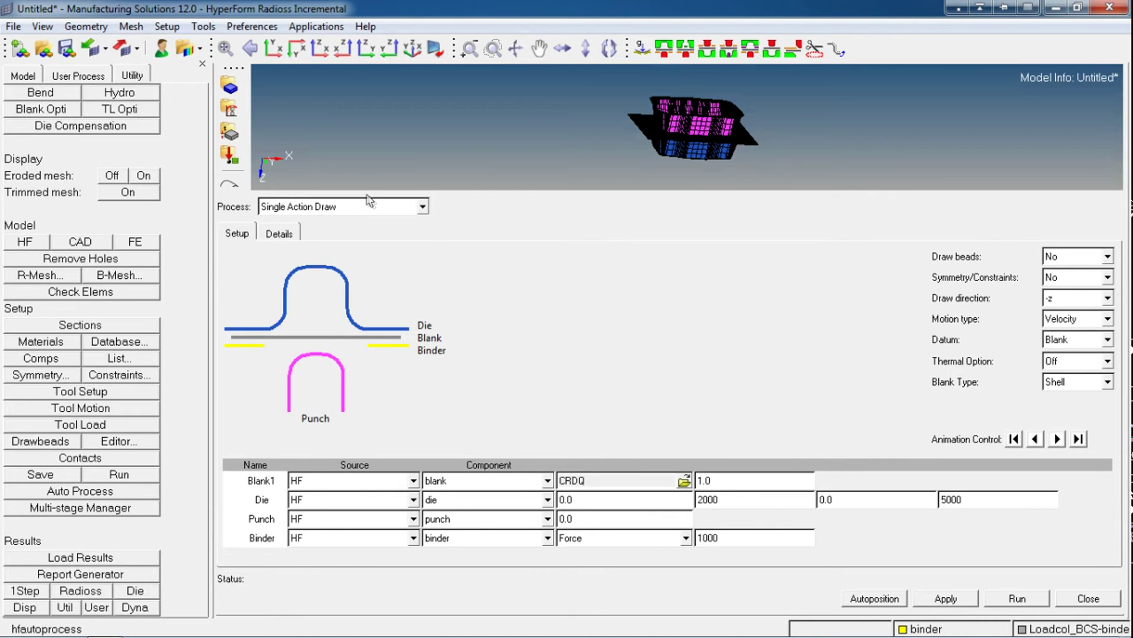
left_click(380, 207)
scroll(420, 230, "up", 3)
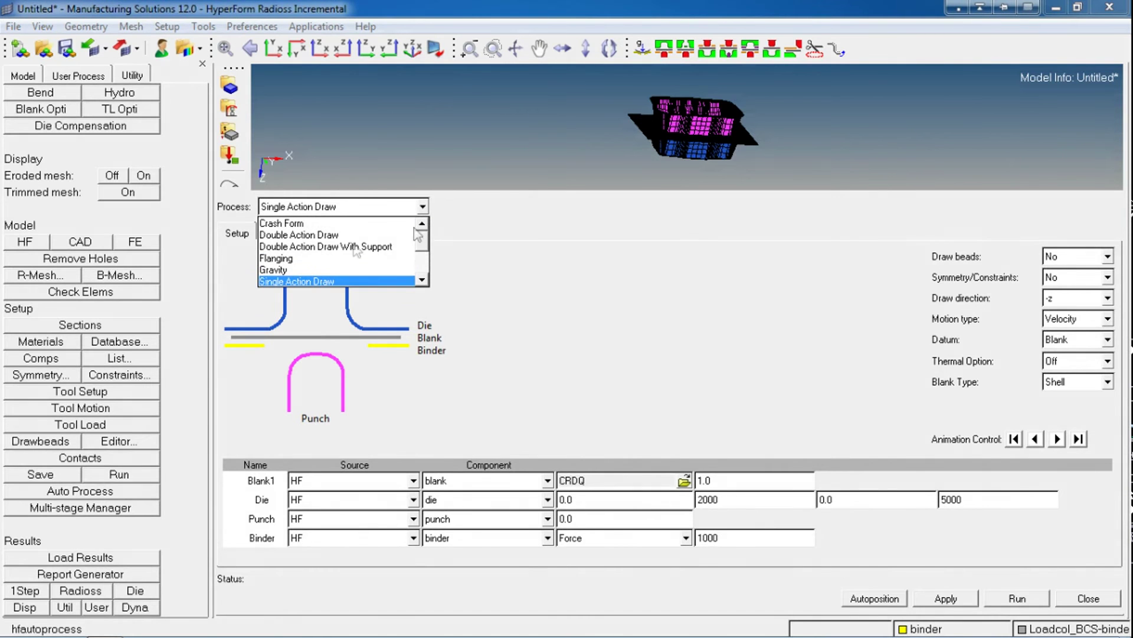
left_click(313, 235)
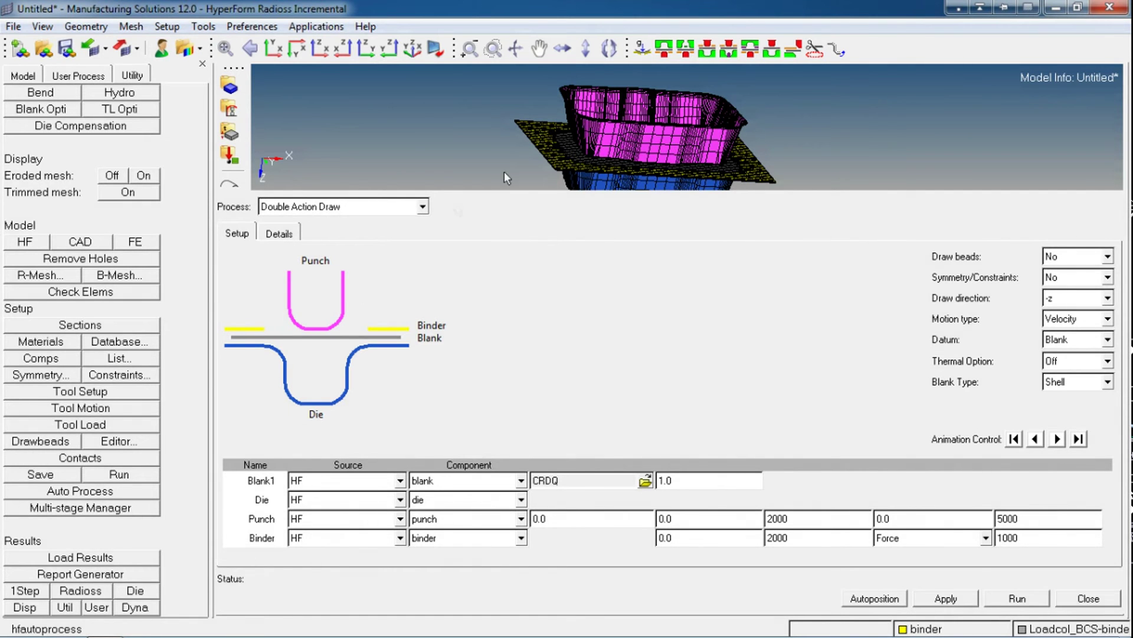
Check the punch and binder assignments against the process diagram and set draw beads to No
right_click_drag(517, 132, 487, 131, "ctrl")
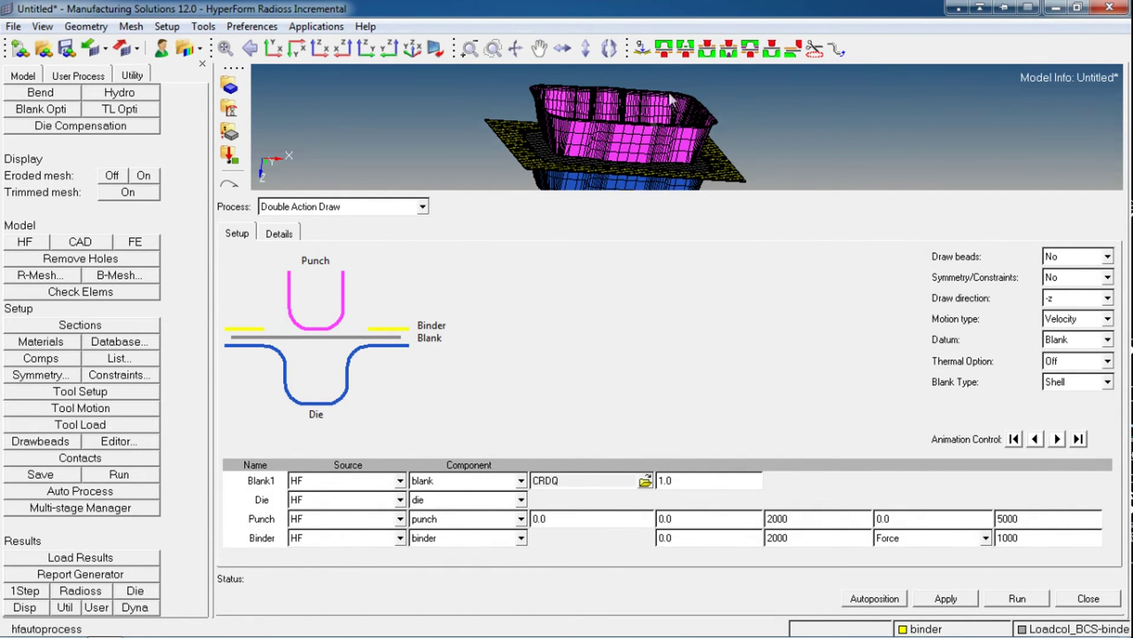
left_click_drag(722, 112, 721, 94, "ctrl")
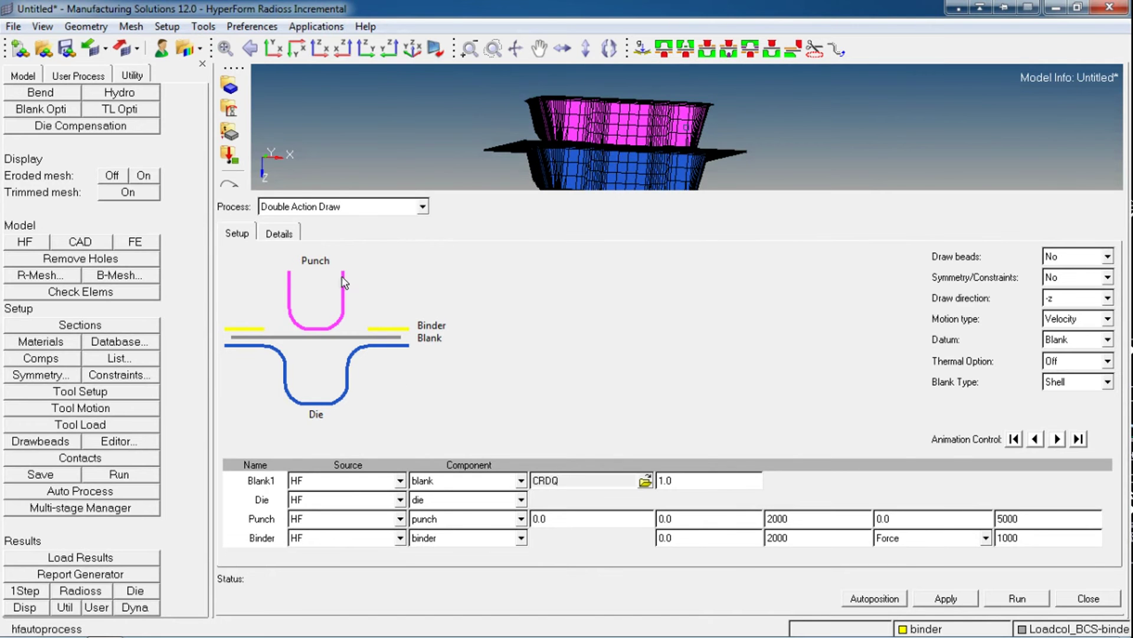
left_click(460, 519)
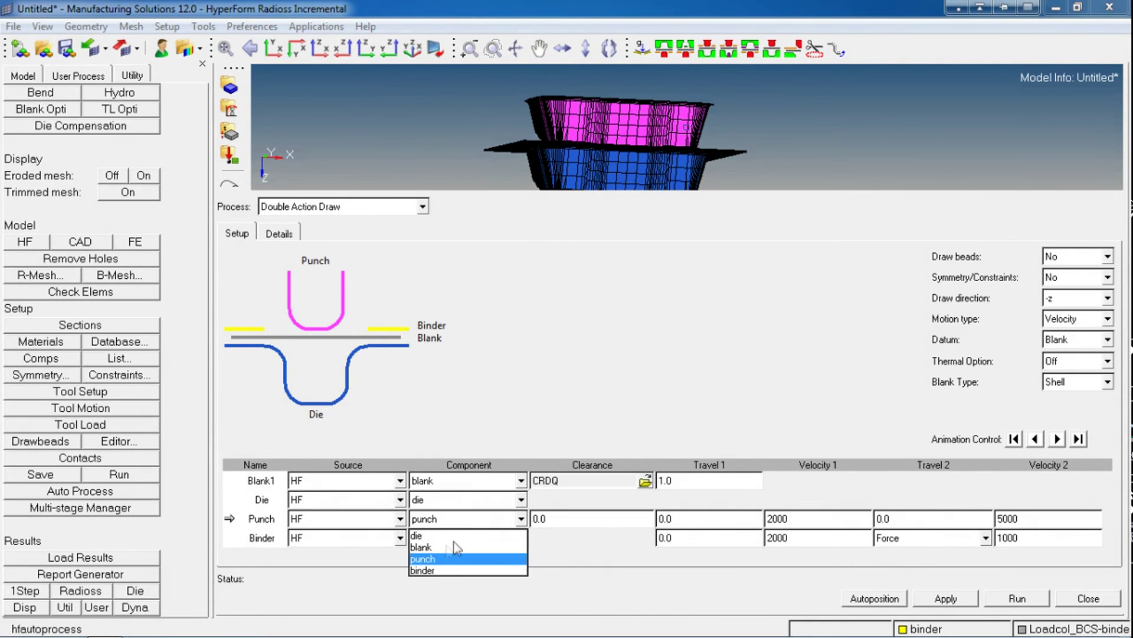
left_click(272, 545)
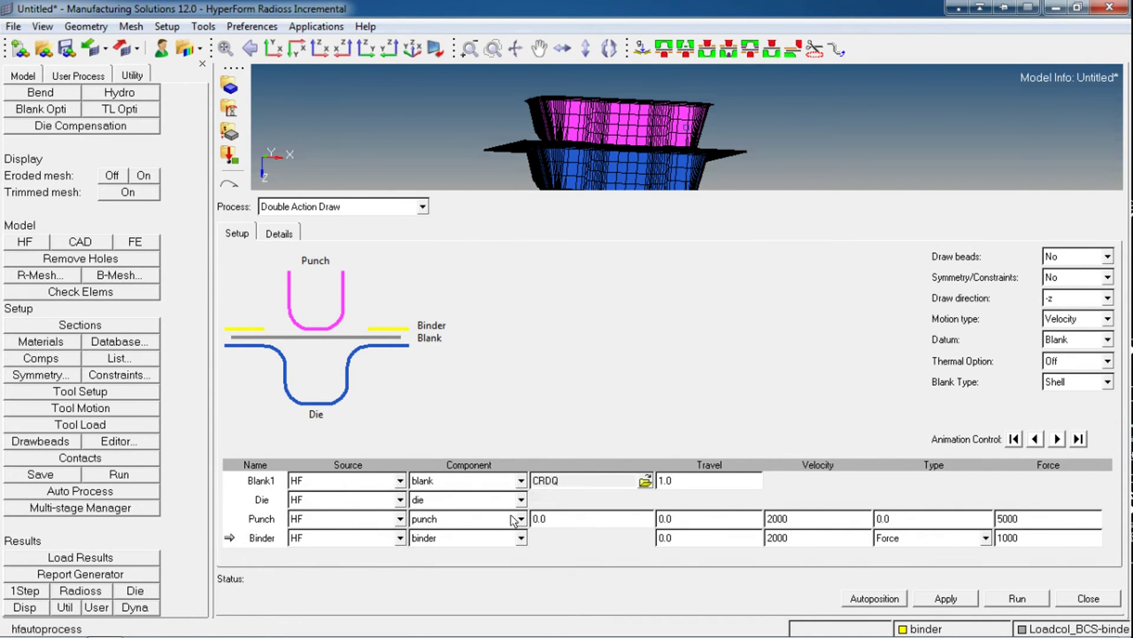
left_click(1092, 261)
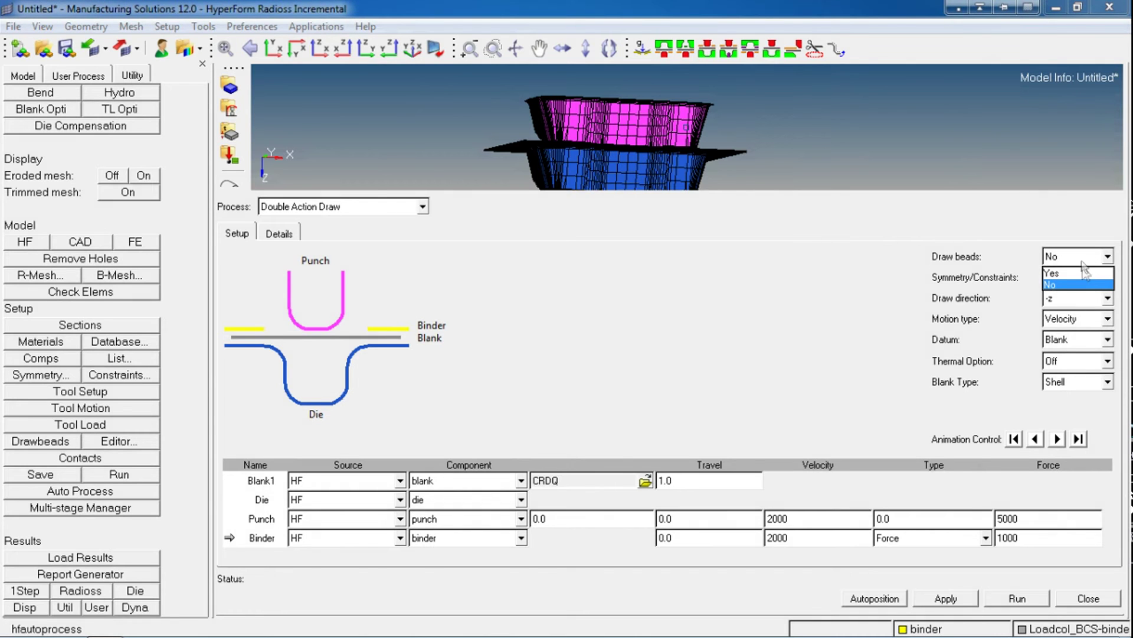
left_click(1075, 283)
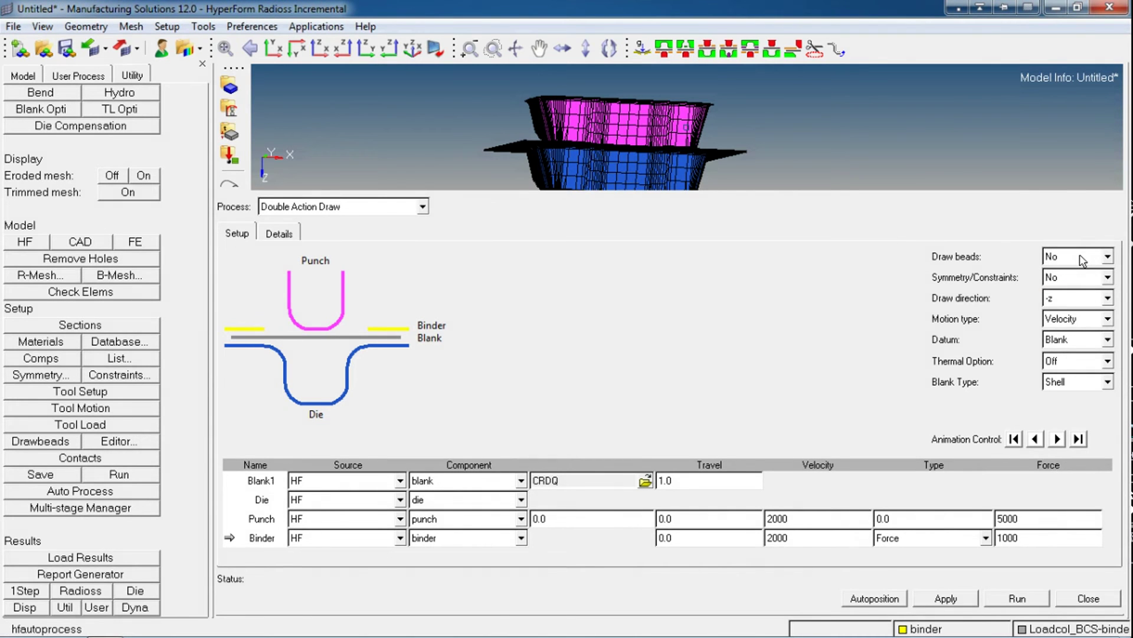
Examine the die, blank, binder and punch stack from several sides to judge its symmetry and draw direction
left_click_drag(627, 121, 721, 123, "ctrl")
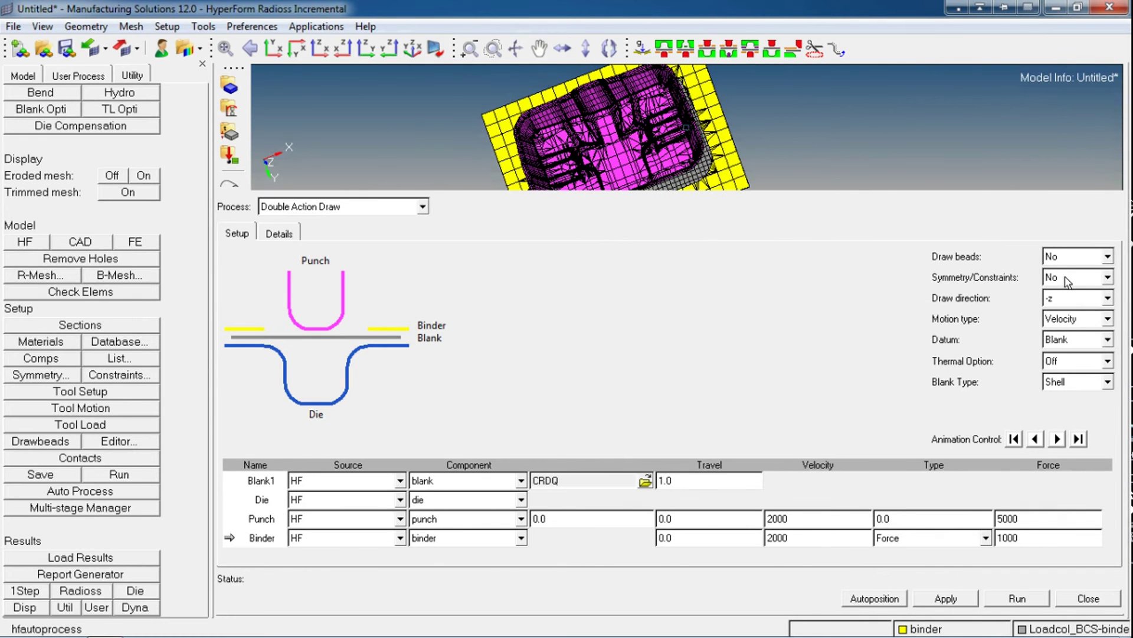
scroll(755, 110, "up", 1, "ctrl")
scroll(755, 118, "down", 4, "ctrl")
left_click_drag(627, 134, 622, 109, "ctrl")
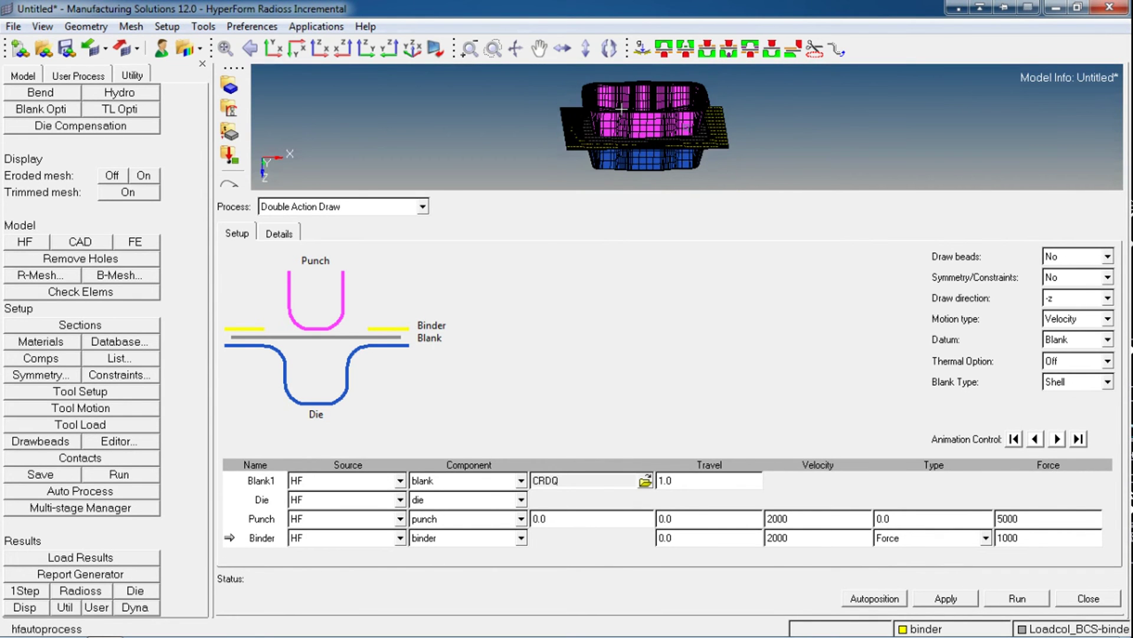
right_click_drag(721, 128, 761, 129, "ctrl")
scroll(860, 121, "up", 3, "ctrl")
scroll(774, 126, "down", 2, "ctrl")
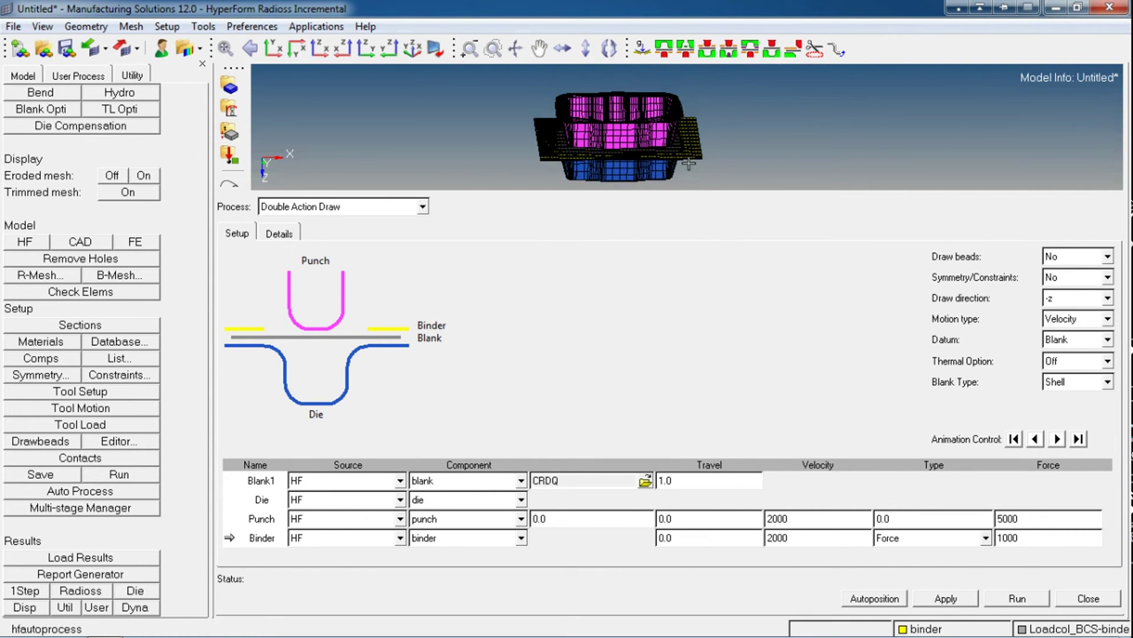
scroll(671, 140, "down", 1, "ctrl")
right_click_drag(671, 140, 703, 121, "ctrl")
scroll(702, 121, "down", 1, "ctrl")
left_click_drag(829, 137, 791, 134, "ctrl")
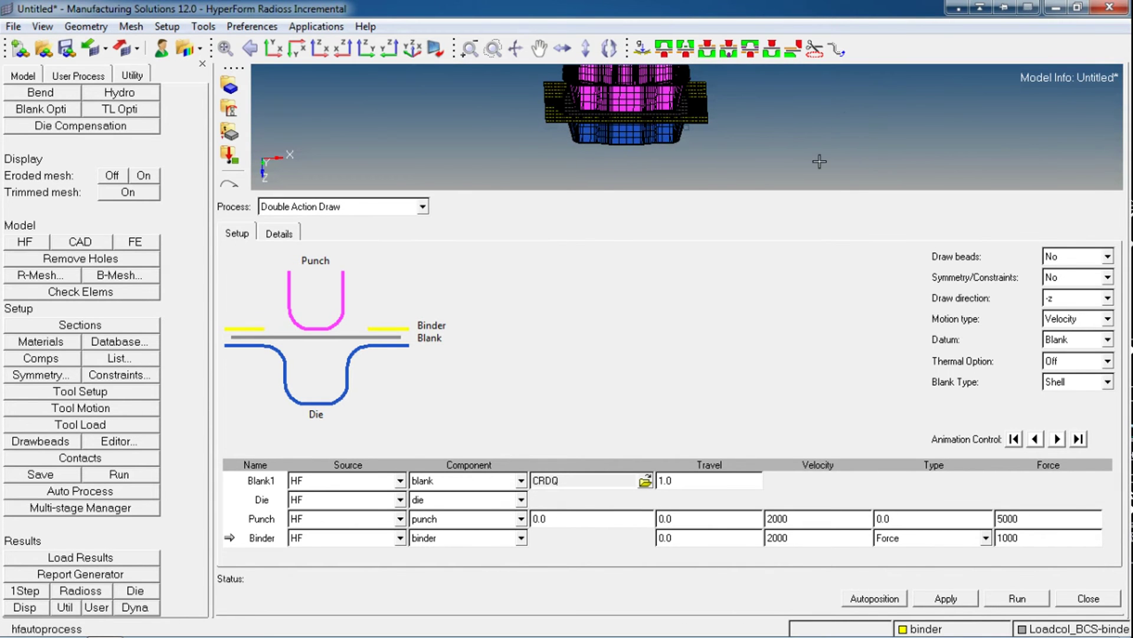
right_click_drag(792, 128, 764, 144, "ctrl")
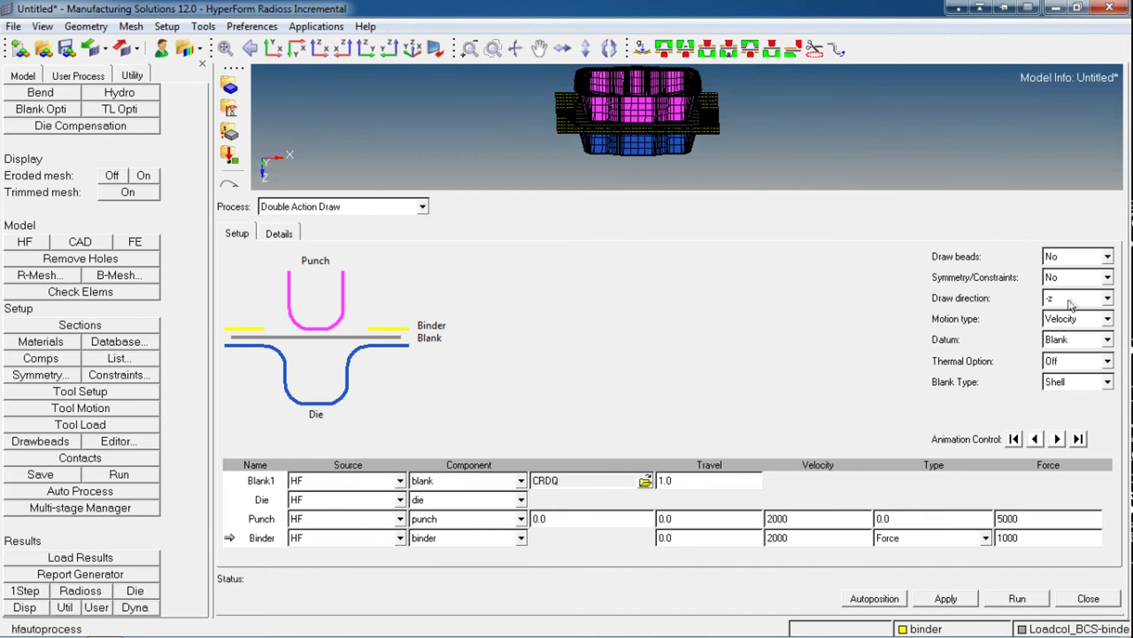
left_click_drag(370, 147, 392, 83, "ctrl")
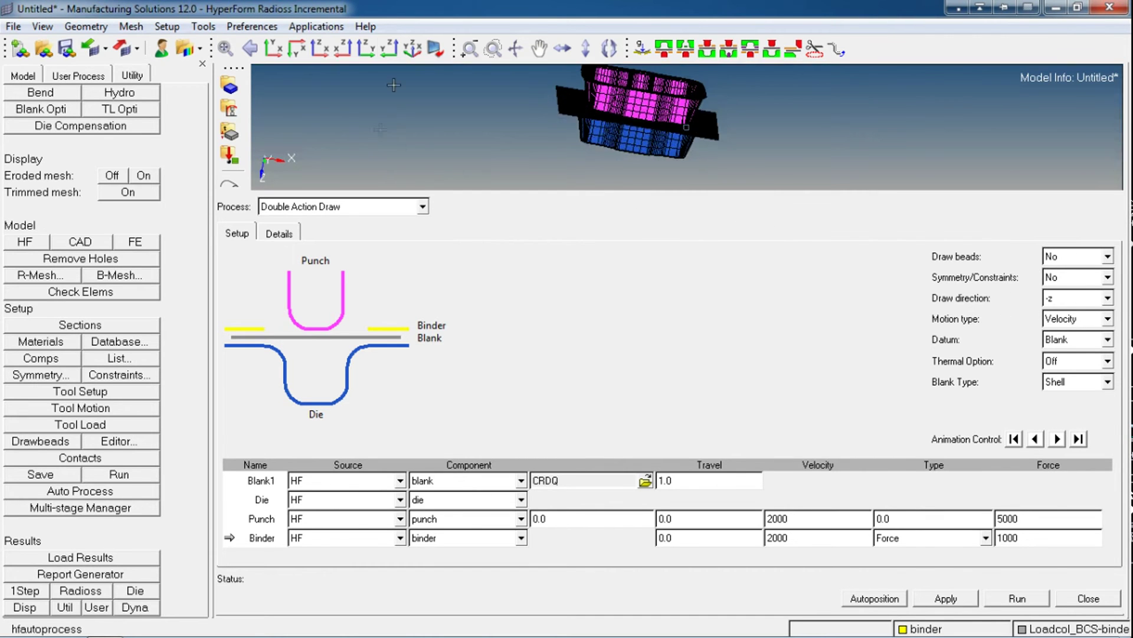
View the tools from the side along the x-axis and set the draw direction to +z
left_click(389, 49)
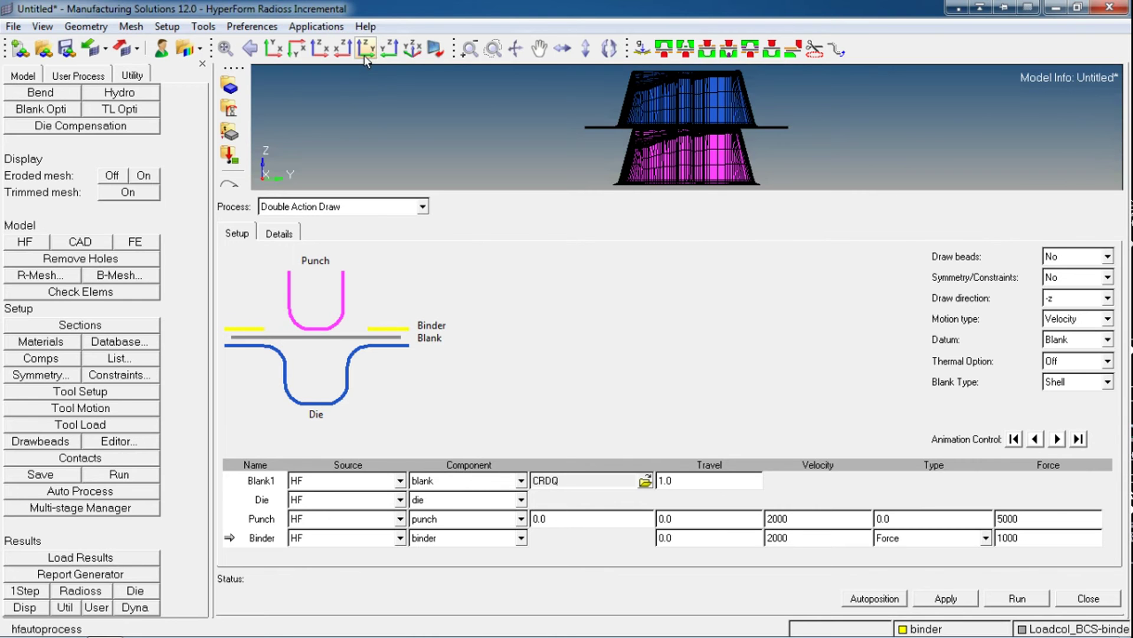
right_click_drag(604, 142, 647, 125, "ctrl")
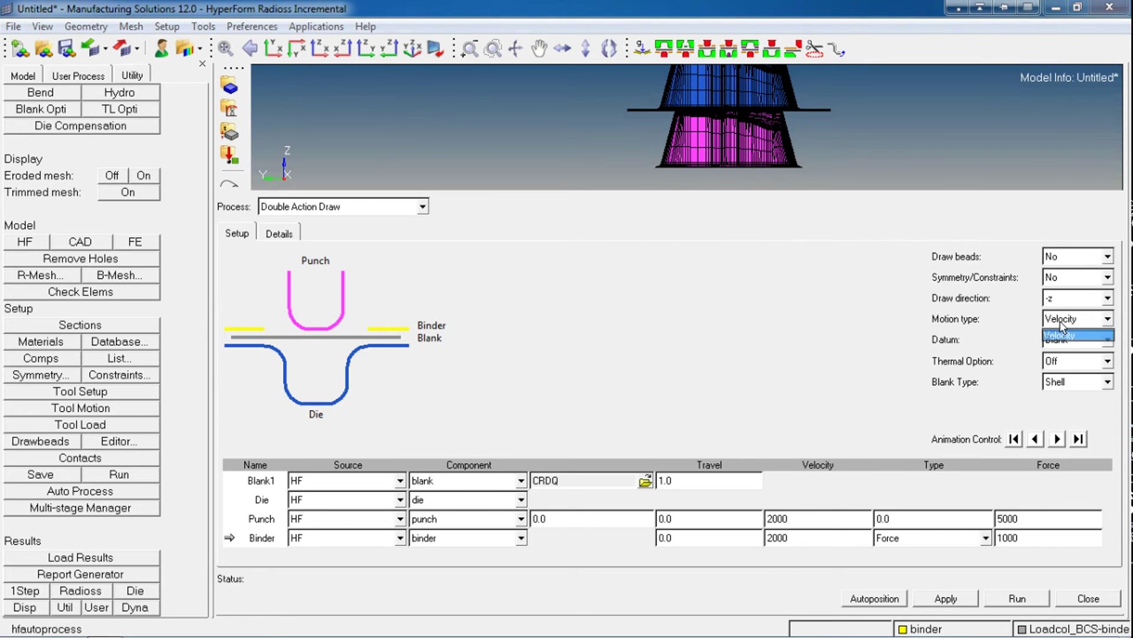
left_click(1064, 299)
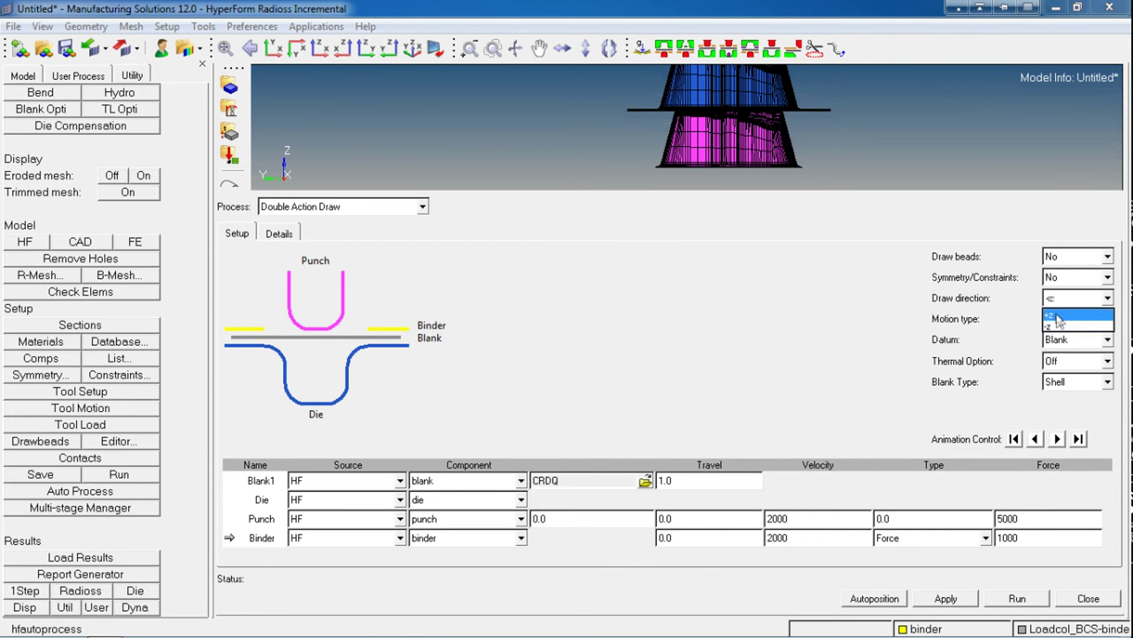
left_click(1070, 312)
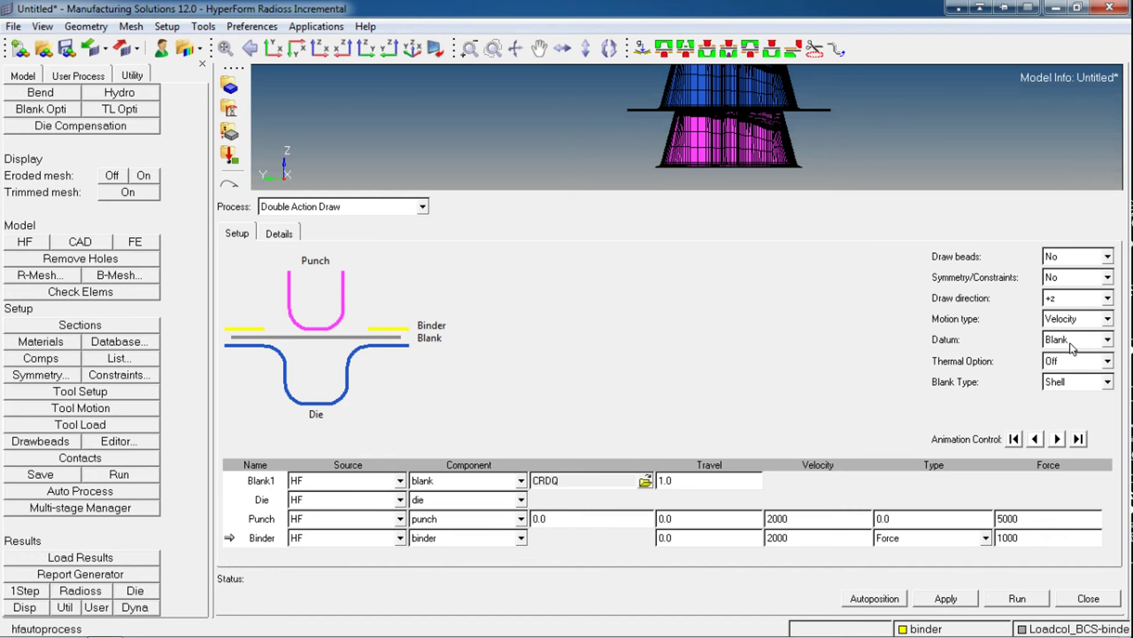
Use the Shell blank type with the blank component for Blank1 and set its thickness to 1.2
left_click(1072, 382)
left_click(1061, 398)
left_click(262, 483)
left_click(507, 482)
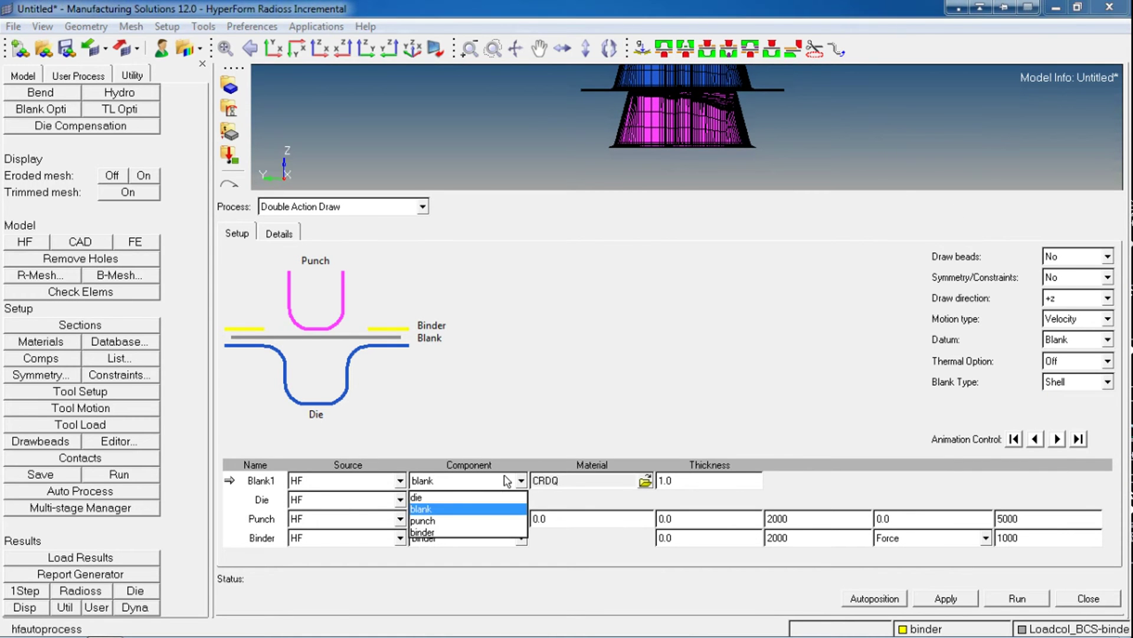
left_click(506, 481)
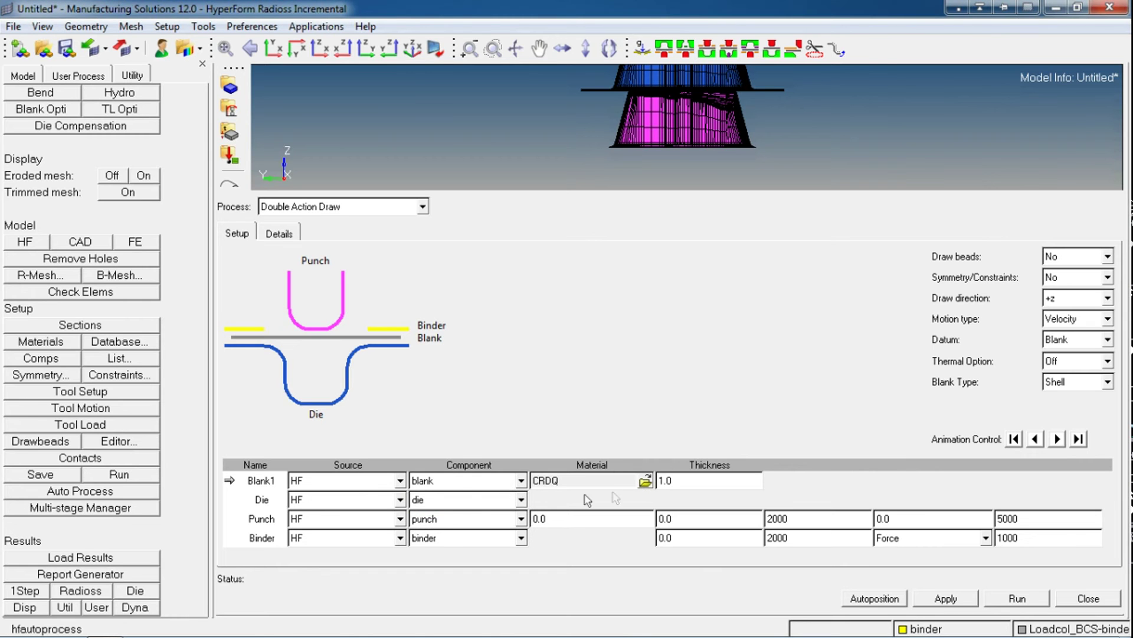
right_click_drag(753, 182, 663, 364, "ctrl")
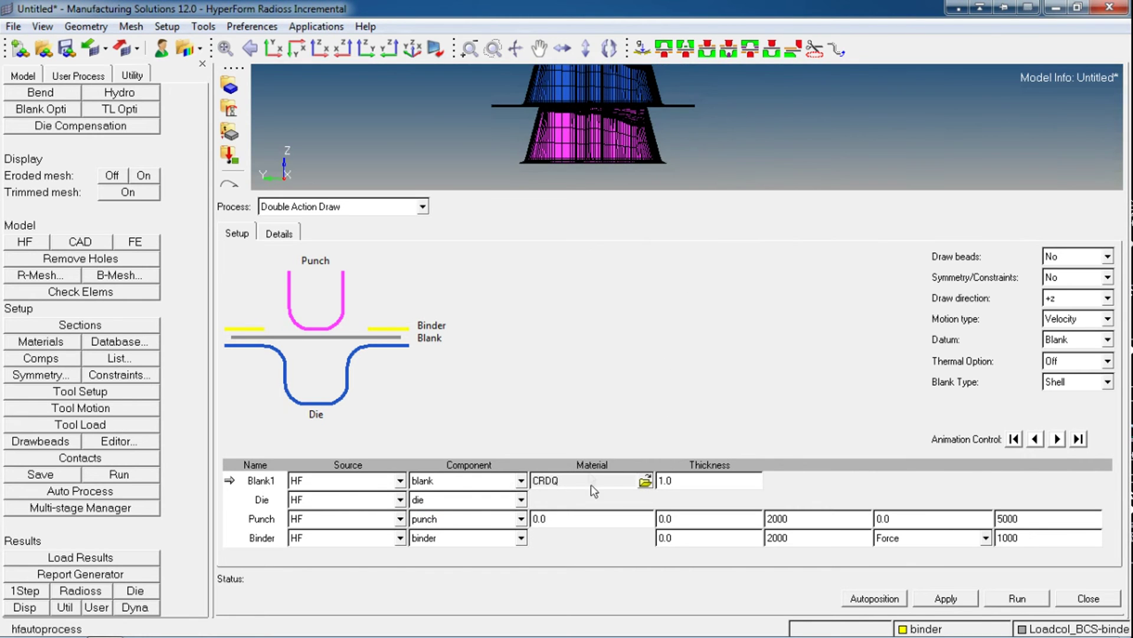
right_click_drag(881, 177, 813, 386, "ctrl")
double_click(673, 483)
type("1.2")
Review the die and punch parameters, and set the binder load to type Force with a value of 2e4
left_click(261, 501)
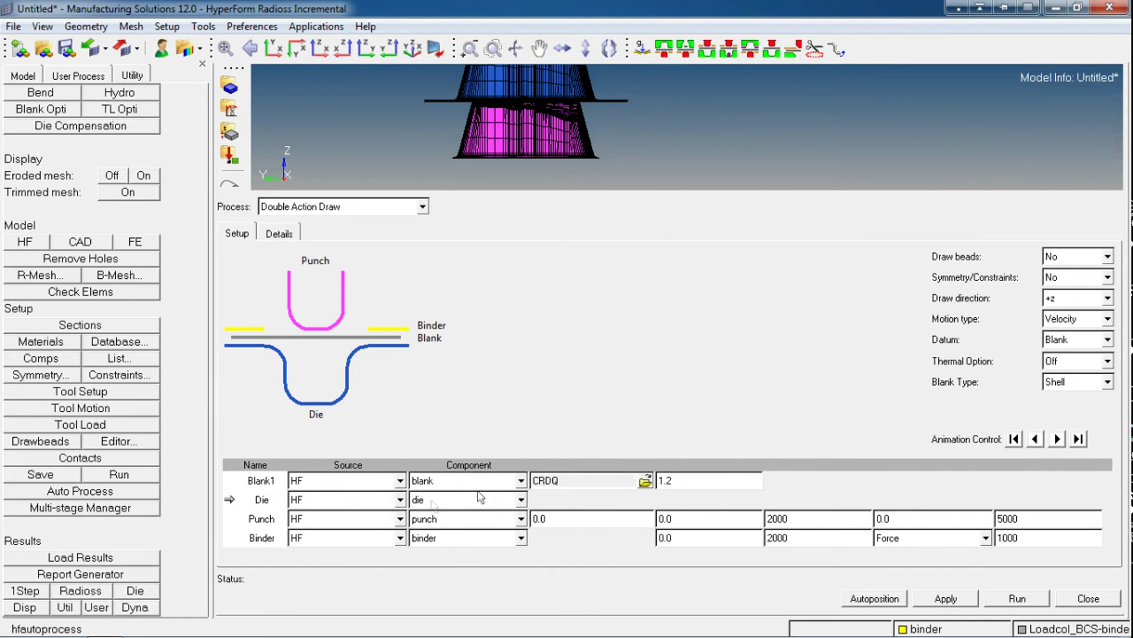
left_click(272, 519)
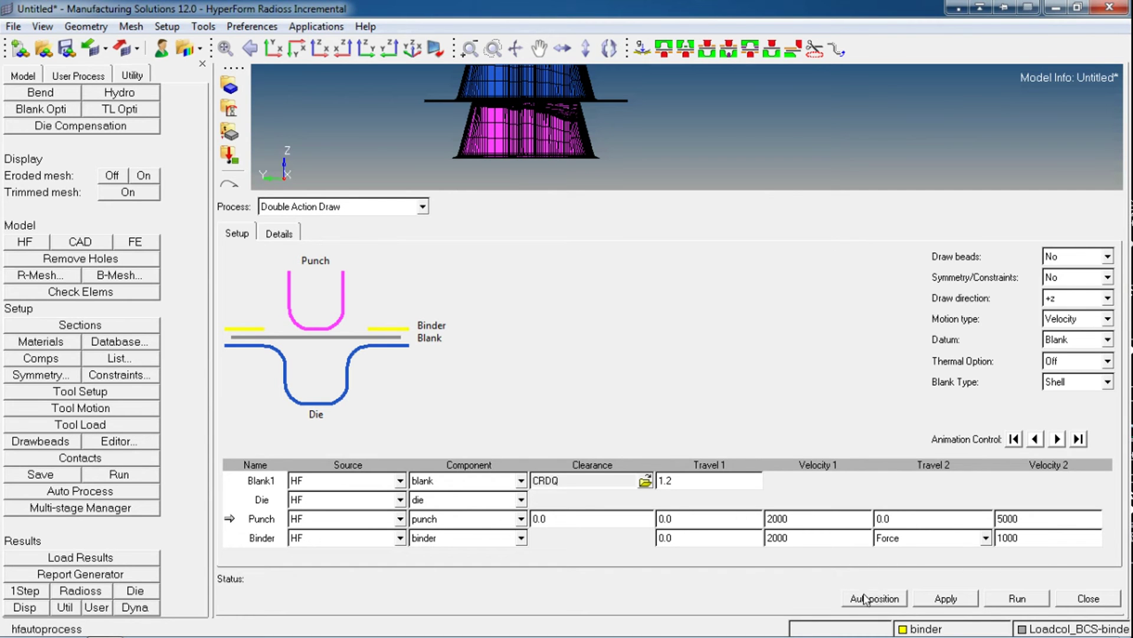
right_click_drag(711, 122, 620, 165, "ctrl")
scroll(614, 162, "down", 2, "ctrl")
right_click_drag(589, 129, 597, 118, "ctrl")
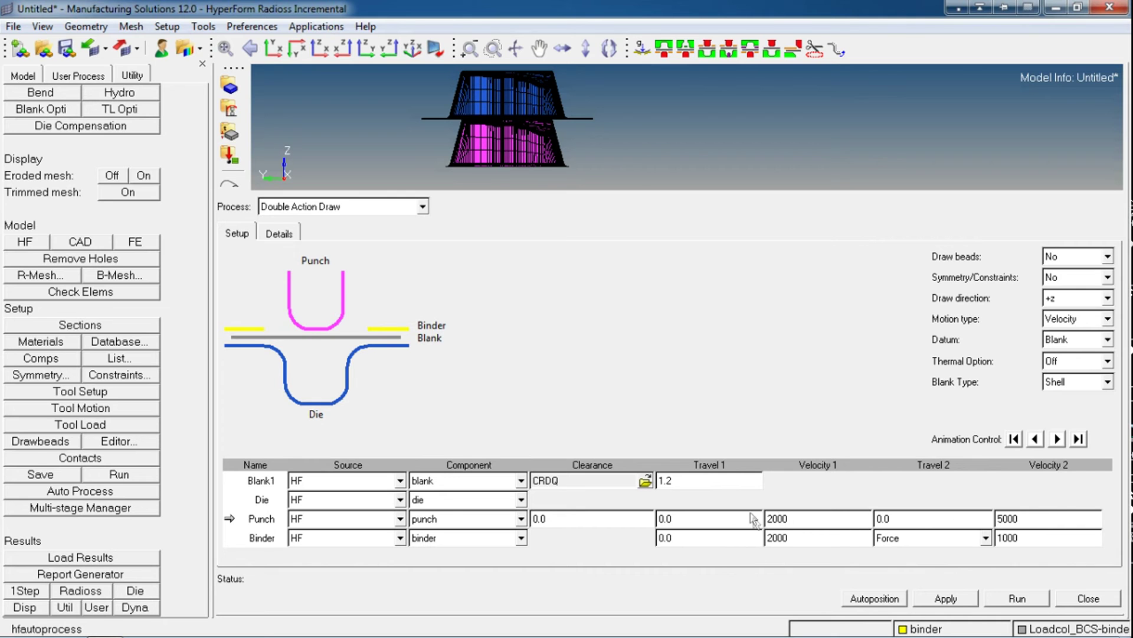
left_click(375, 534)
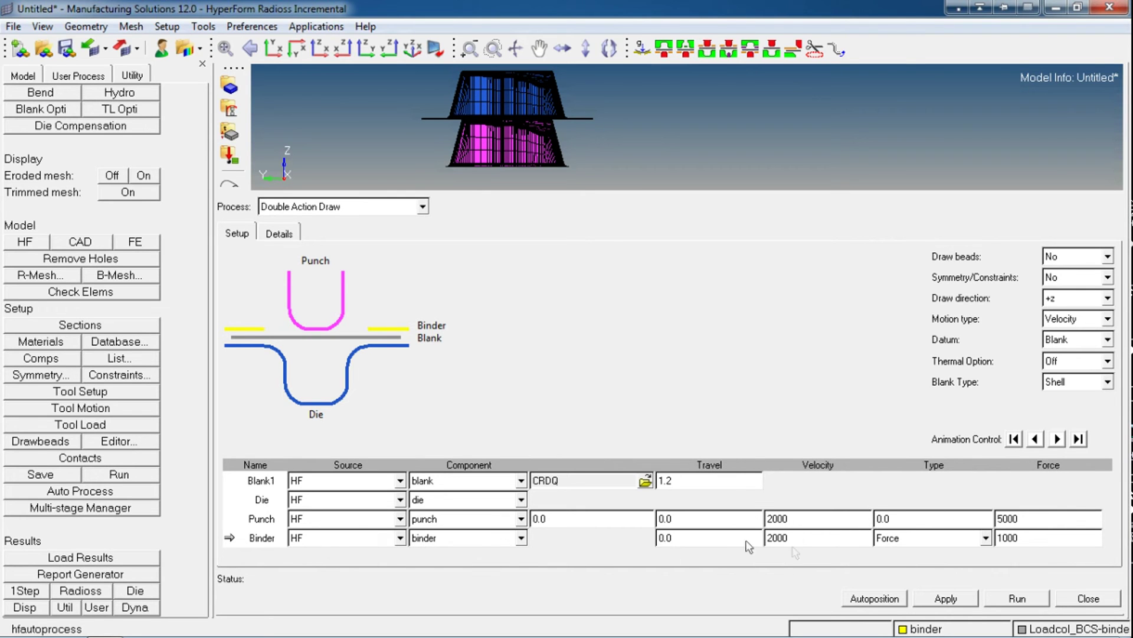
double_click(1016, 539)
type("2e4")
left_click(968, 543)
left_click(948, 556)
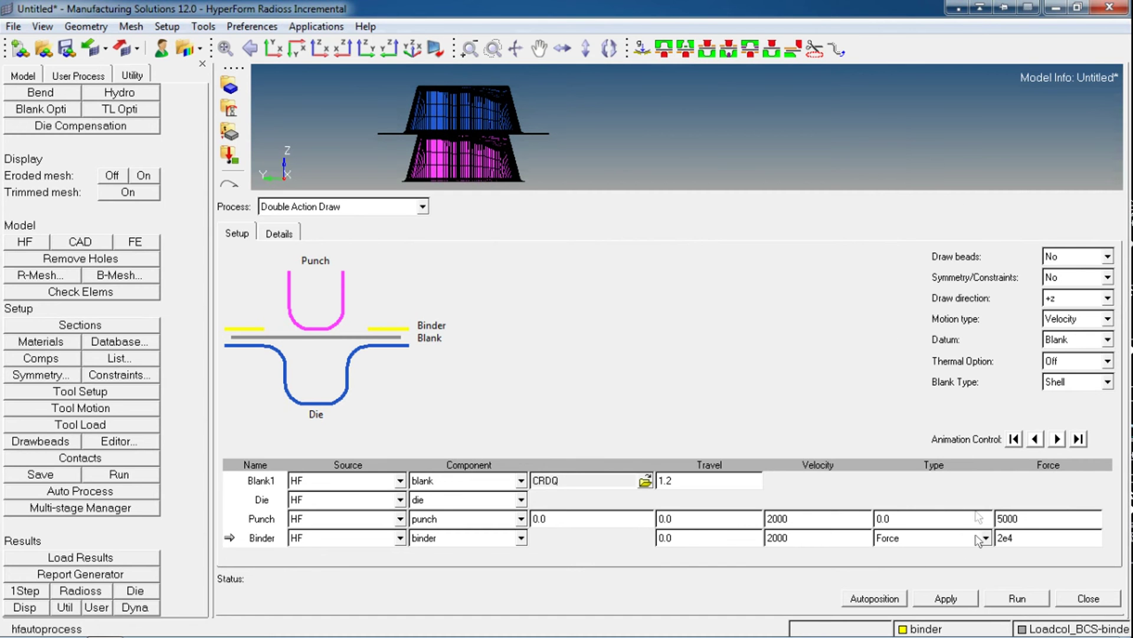
Autoposition the tools, overwriting the current tool travels, and apply the double action draw setup before closing it
left_click(876, 600)
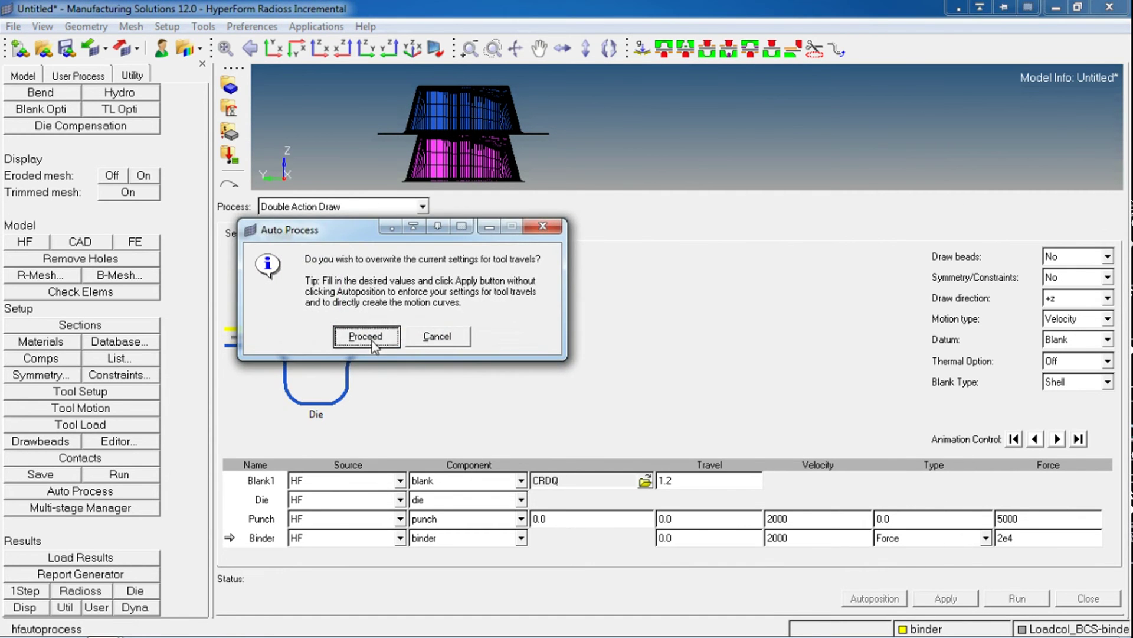
left_click(378, 341)
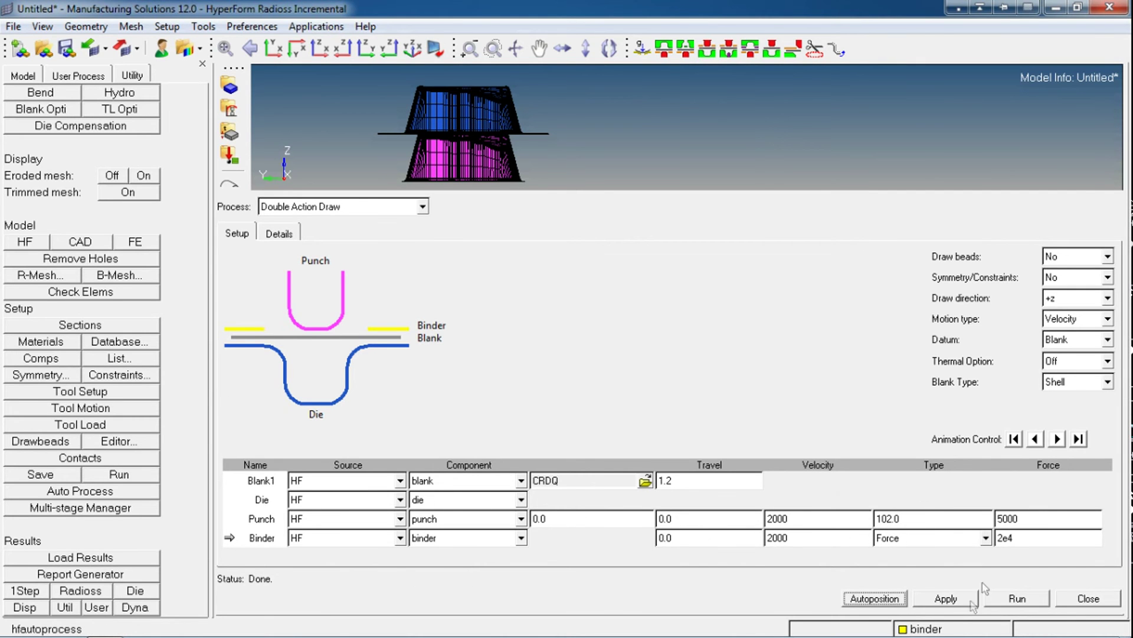
left_click(946, 599)
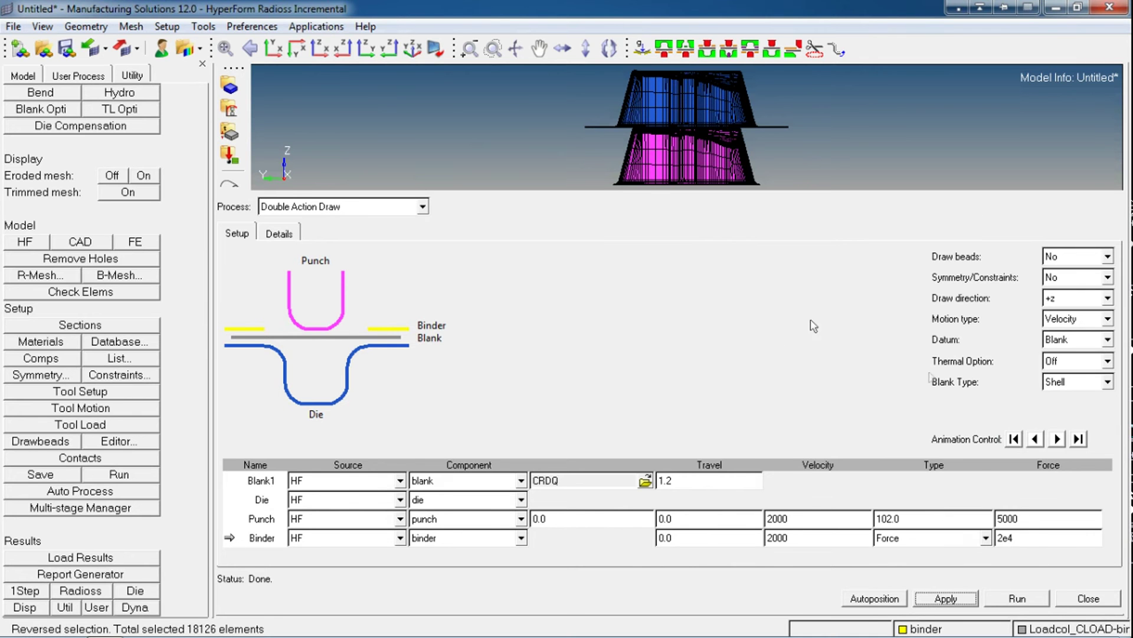
left_click(1088, 599)
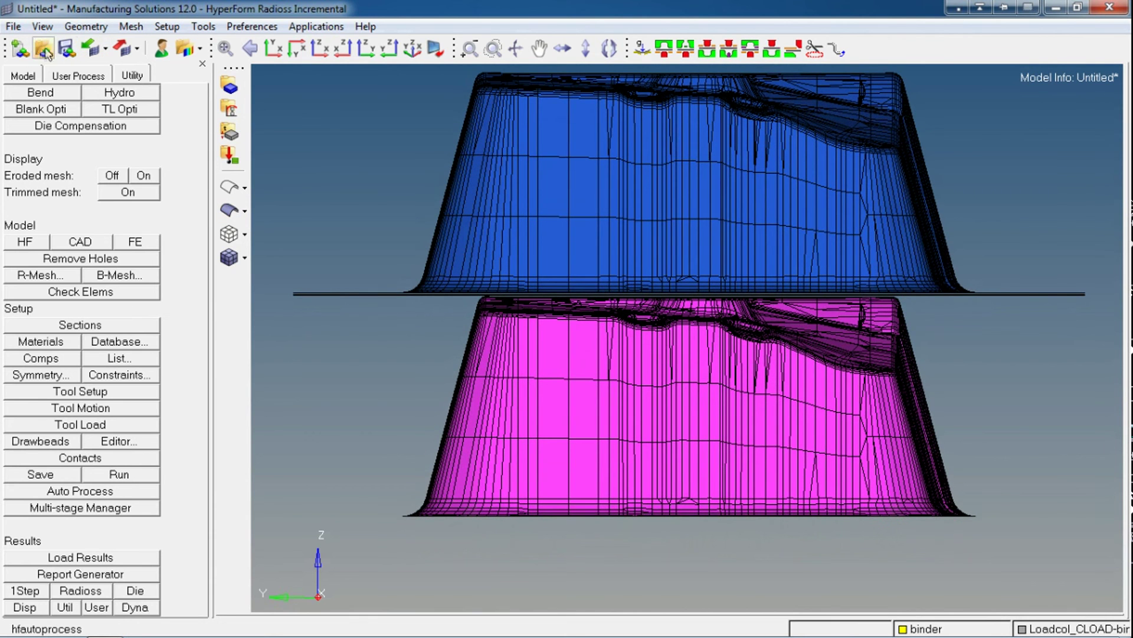
Save the model as "Creating simulation" in the Increamental Radiosss folder
left_click(66, 48)
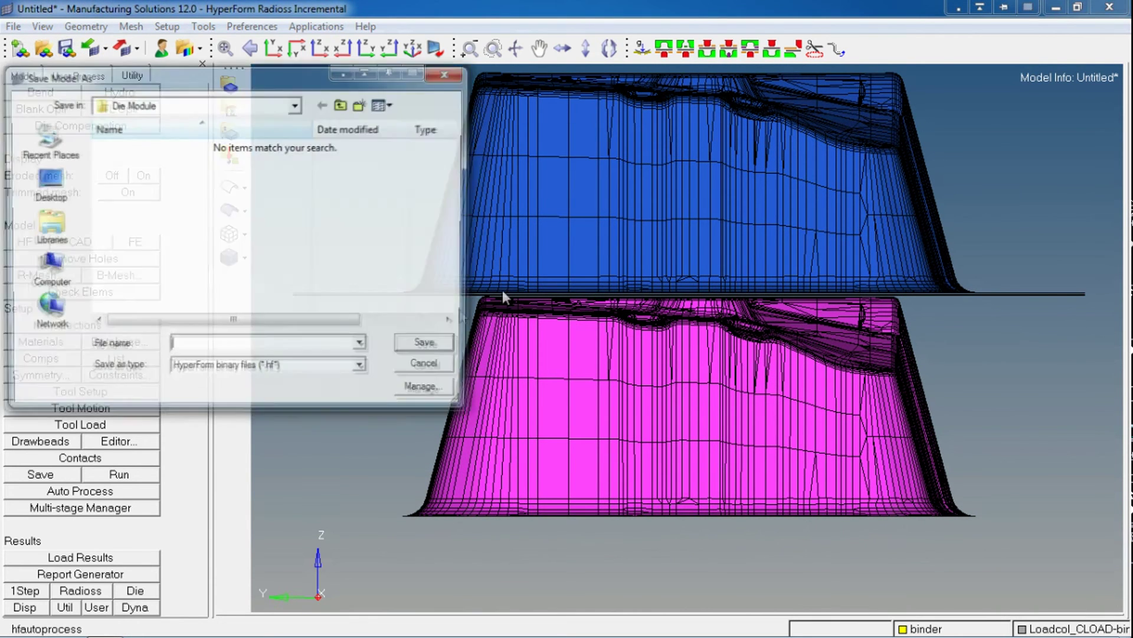
left_click(342, 104)
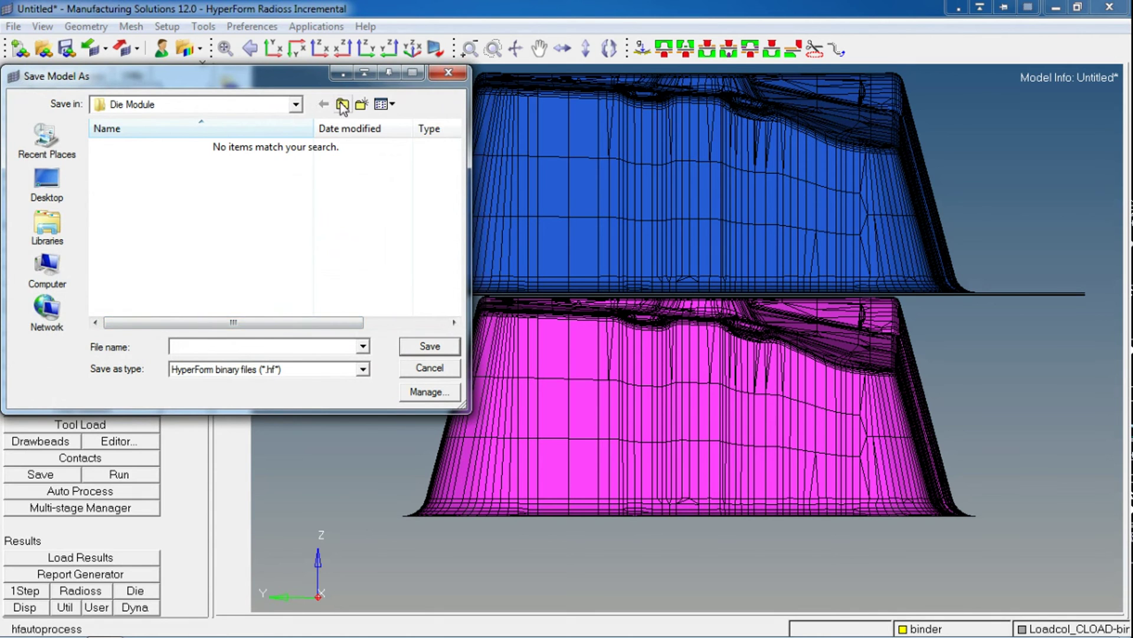
double_click(237, 174)
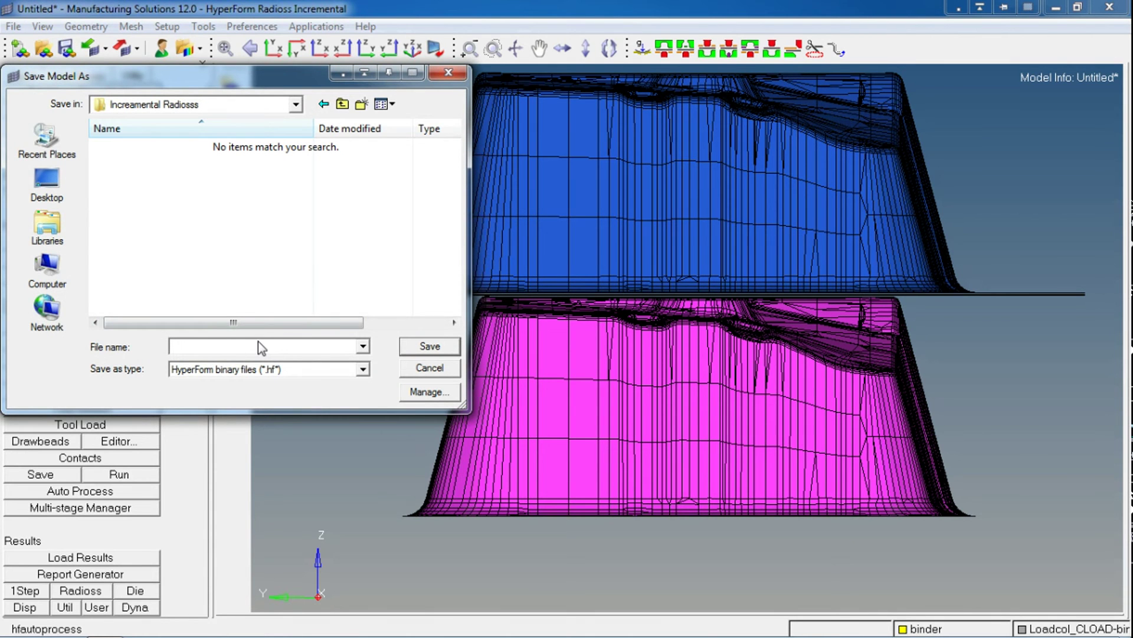
left_click(258, 341)
type("Creating simulation")
left_click(428, 348)
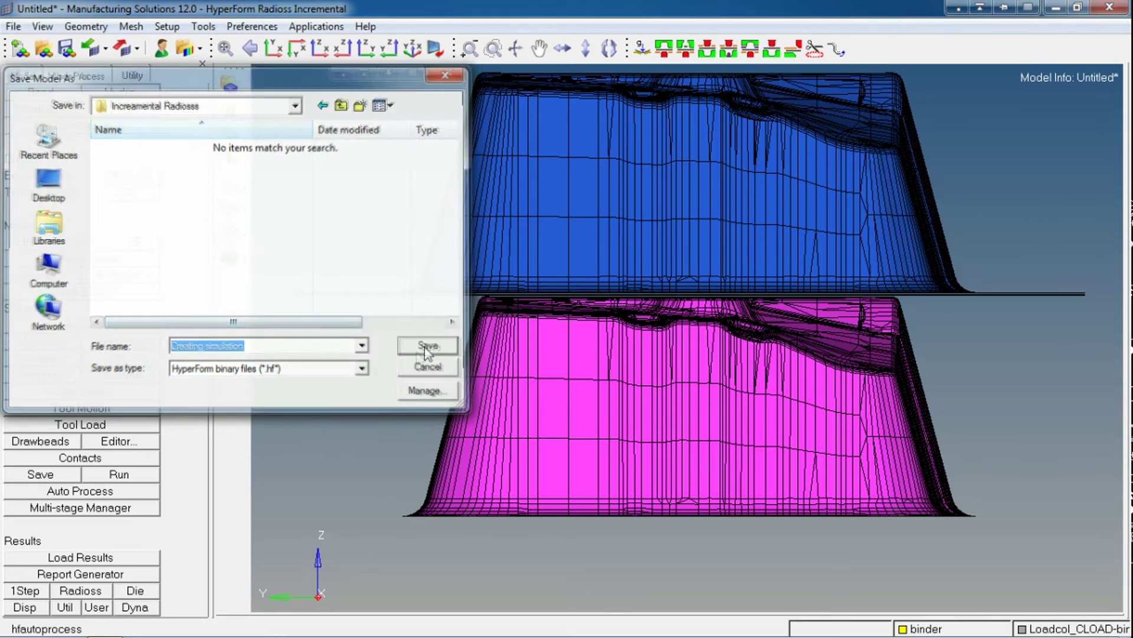
Bring up the incremental analysis run settings and set the solver option to -both -noh3d -nproc 4
left_click(118, 474)
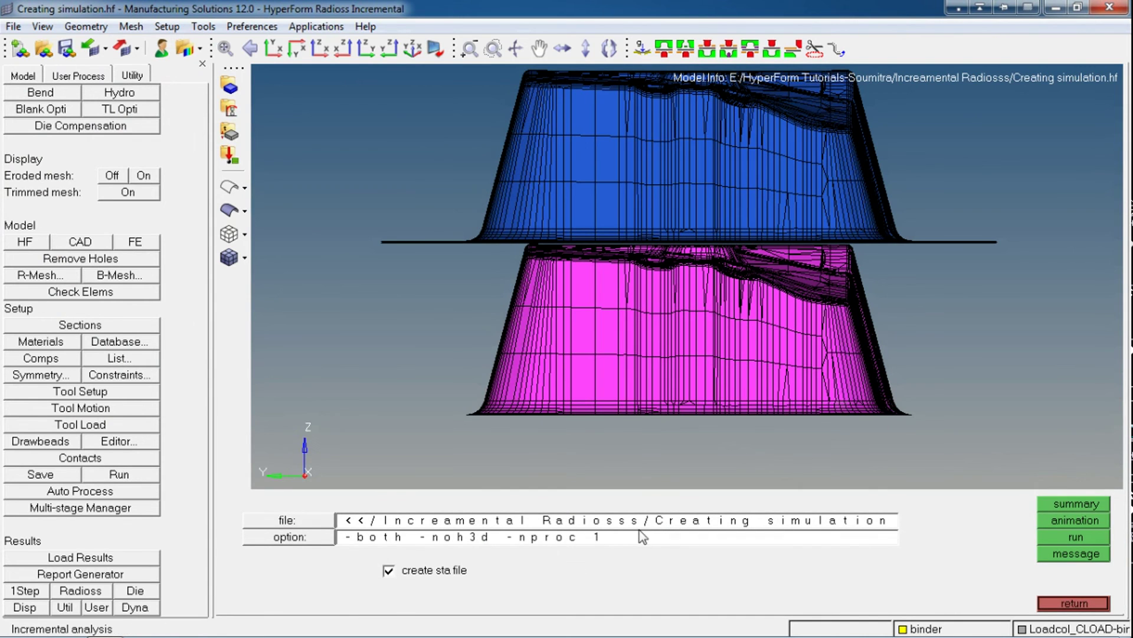
left_click(600, 541)
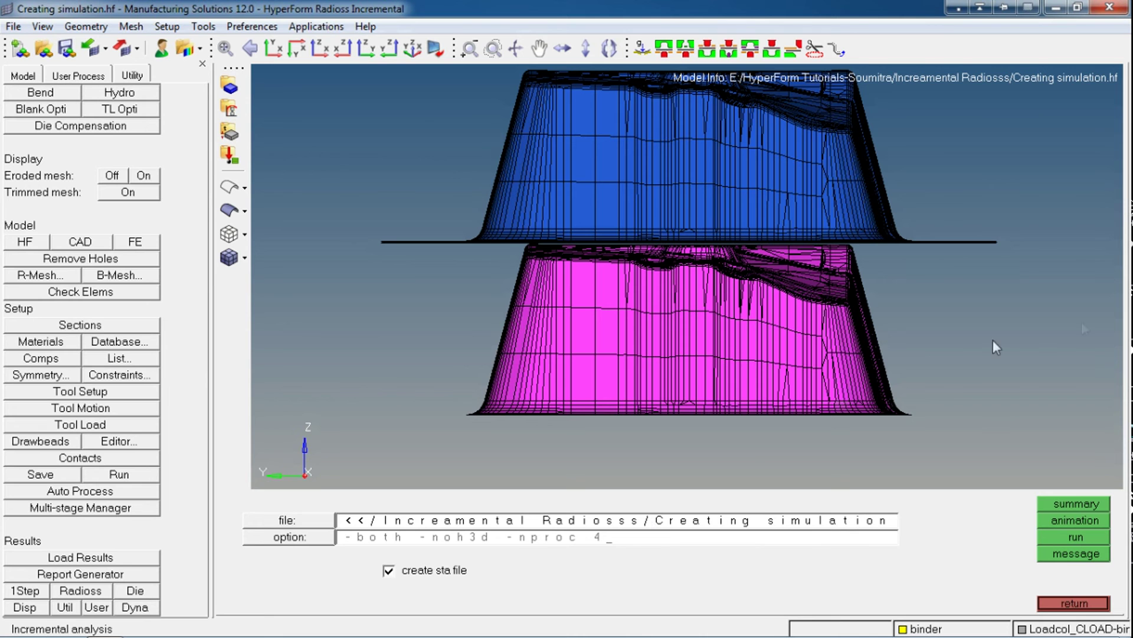
right_click_drag(897, 362, 873, 372, "ctrl")
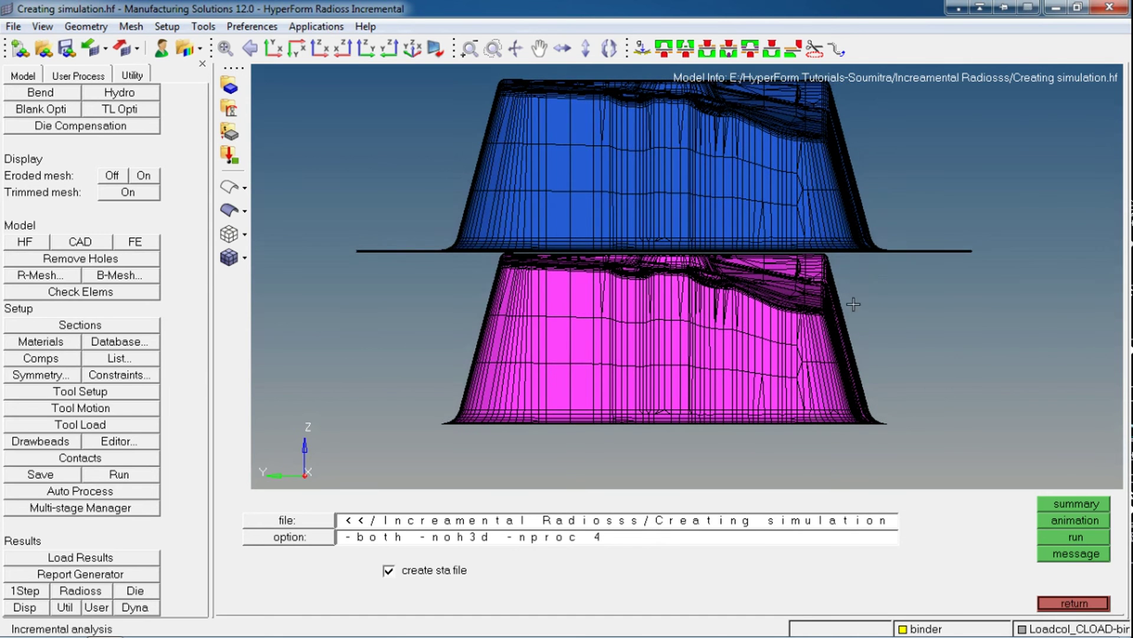
right_click_drag(992, 342, 915, 309, "ctrl")
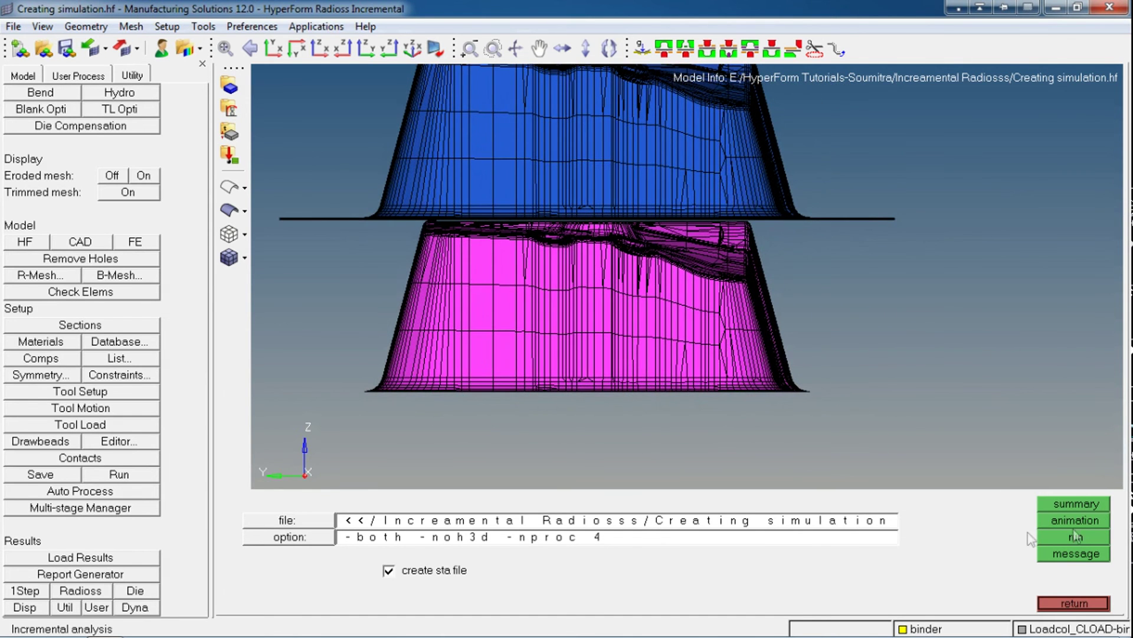
left_click_drag(838, 354, 449, 68, "ctrl")
left_click(412, 49)
left_click_drag(728, 376, 792, 337, "ctrl")
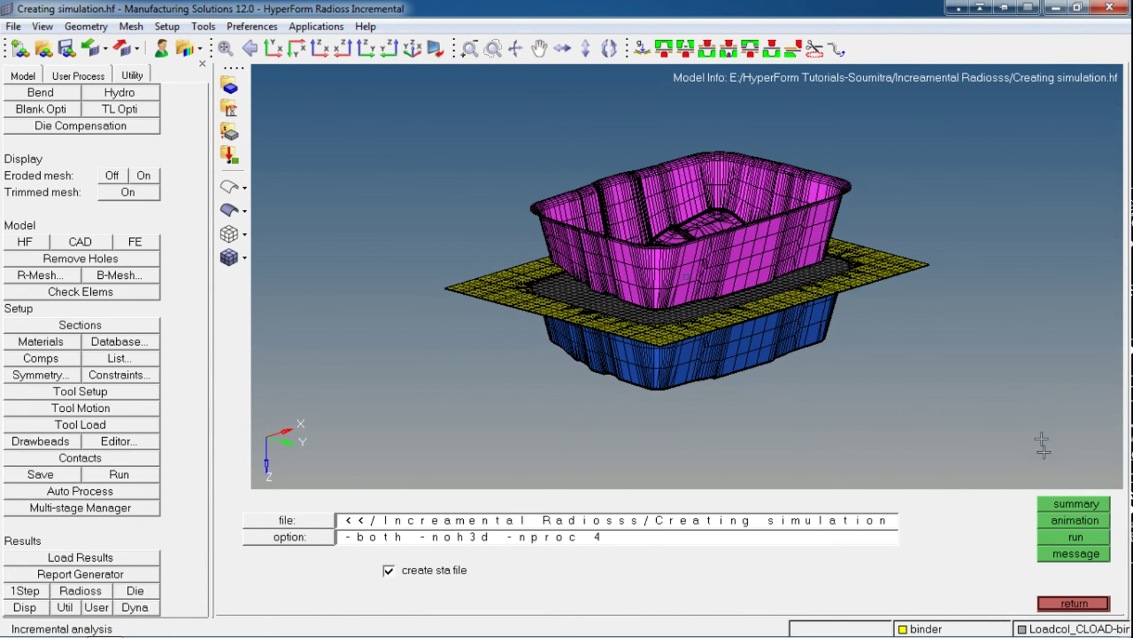
Try to run the incremental analysis on the Creating simulation file and close the solver console
left_click(1075, 522)
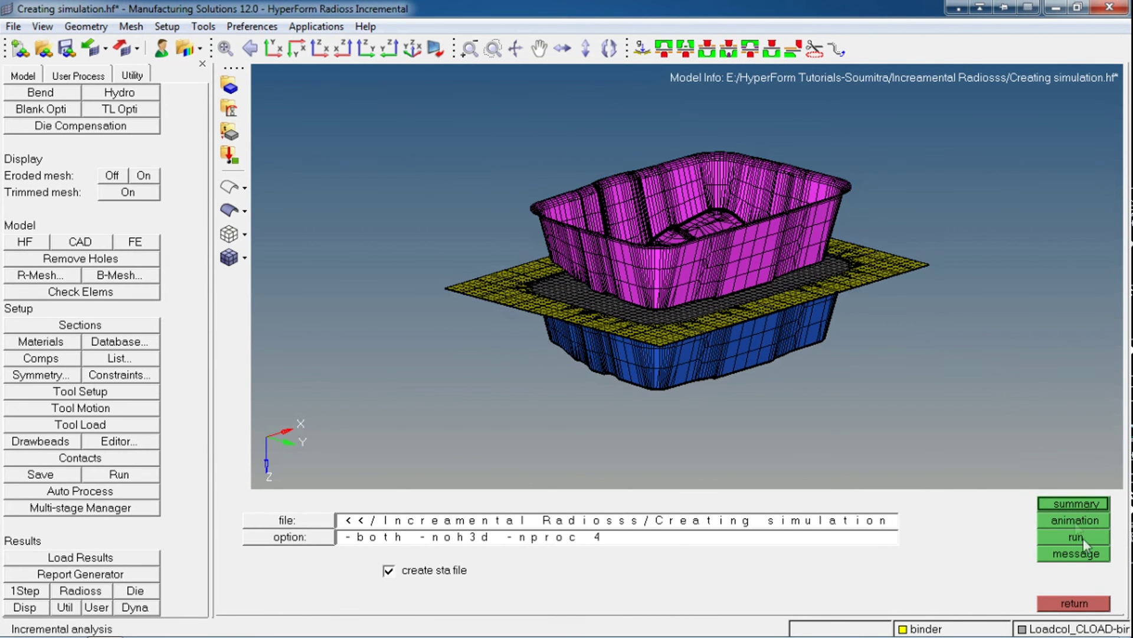
left_click(1082, 535)
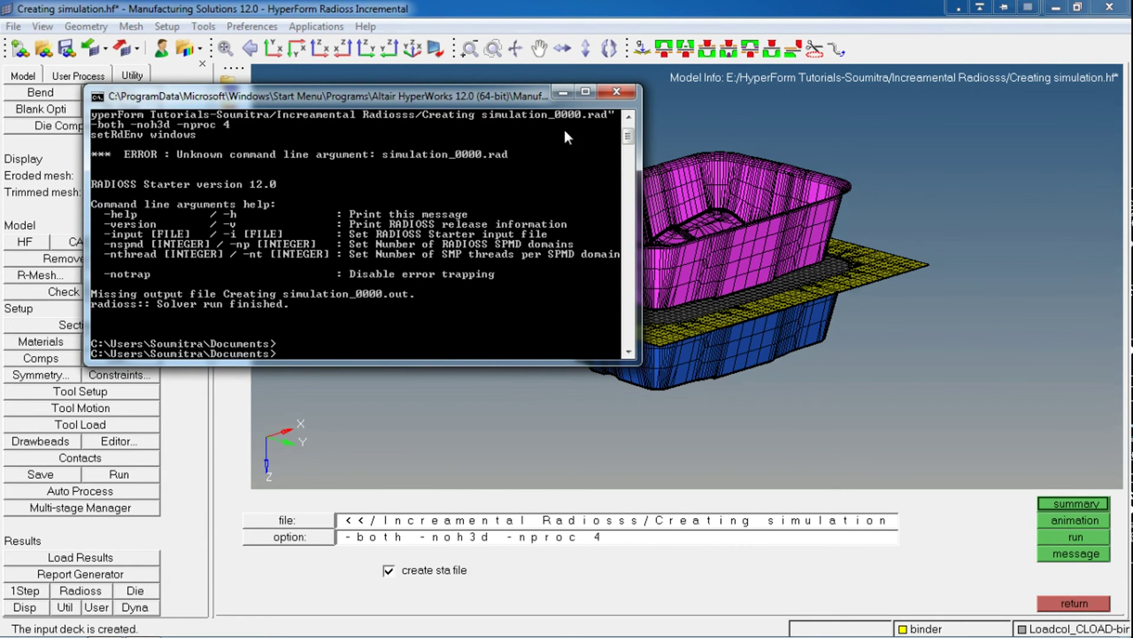
left_click(617, 91)
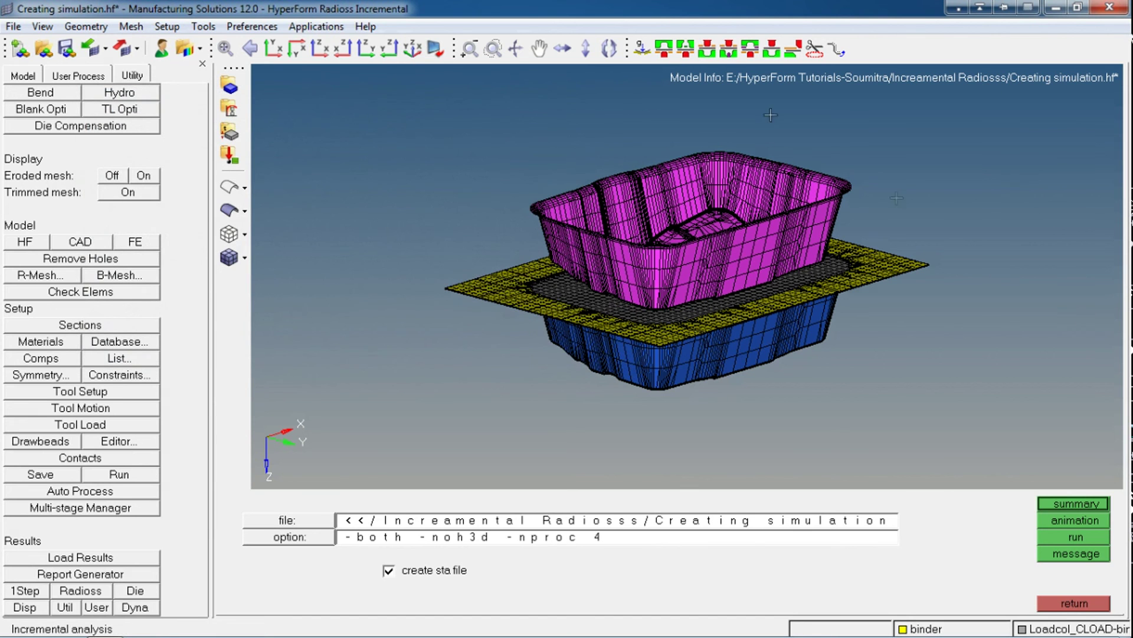
Save the model under the new file name 1 in the Increamental Radiosss folder
left_click(13, 26)
left_click(39, 114)
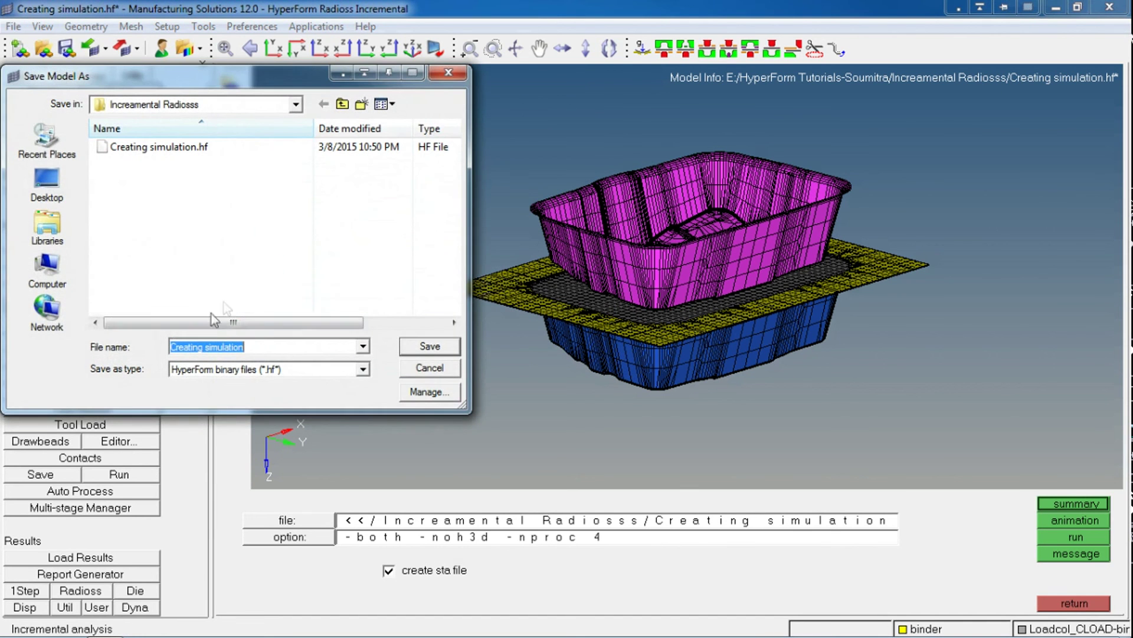
type("1")
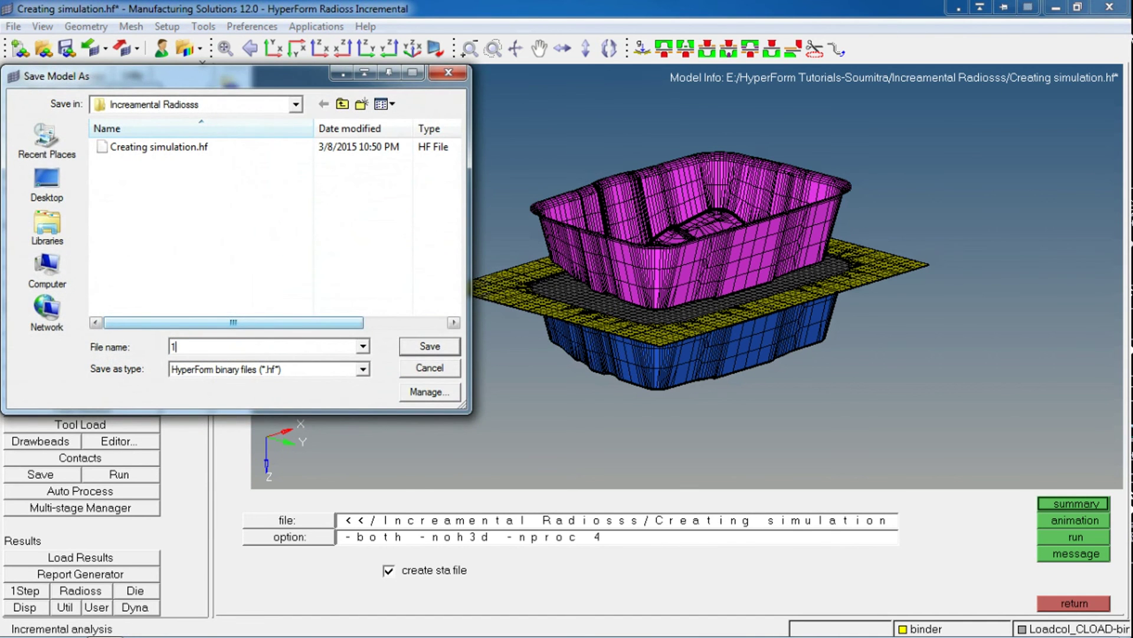
key("Return")
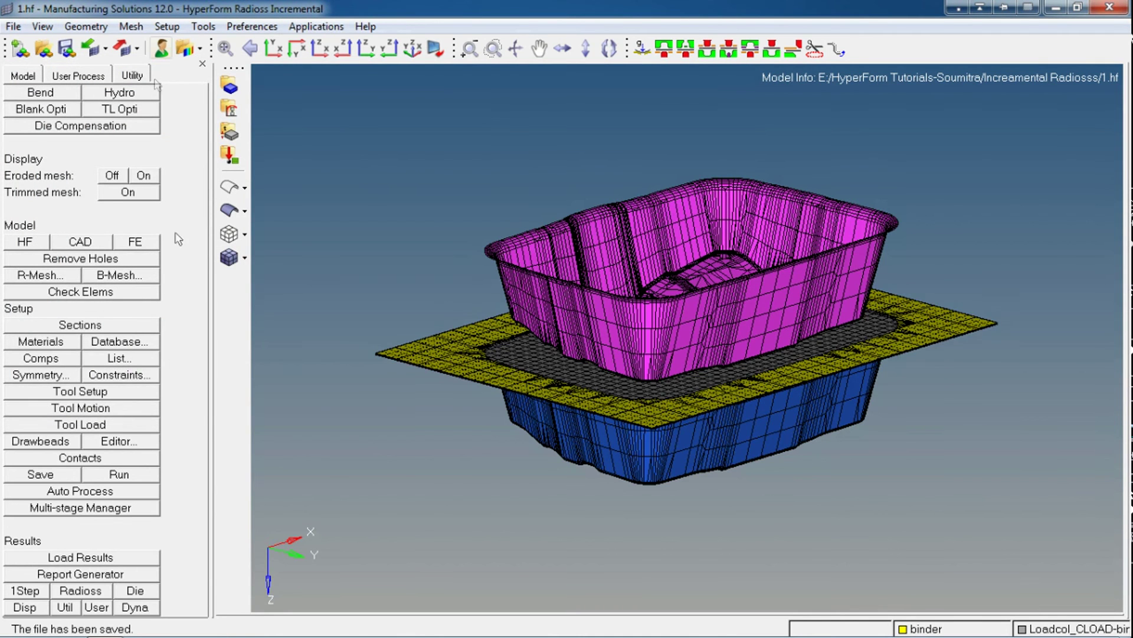
Run the incremental analysis for file 1, exit the solver console once the run ends and leave the run settings
left_click(119, 474)
left_click(1076, 537)
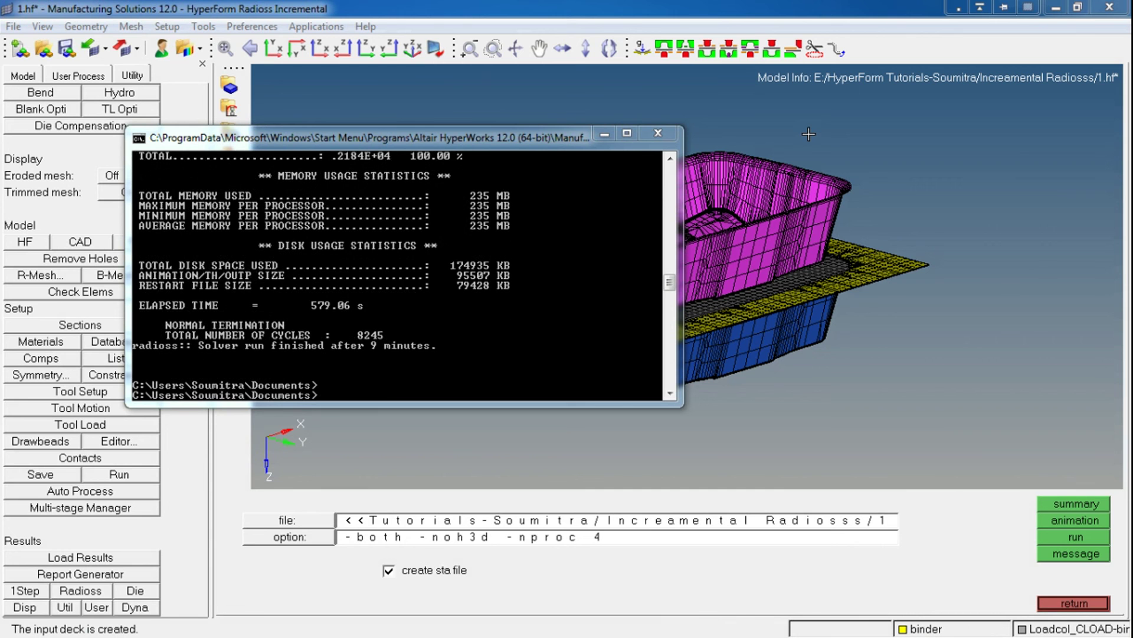
mouse_move(669, 283)
left_mouse_down()
mouse_move(670, 258)
mouse_move(676, 291)
left_mouse_up()
type("exit")
key("Return")
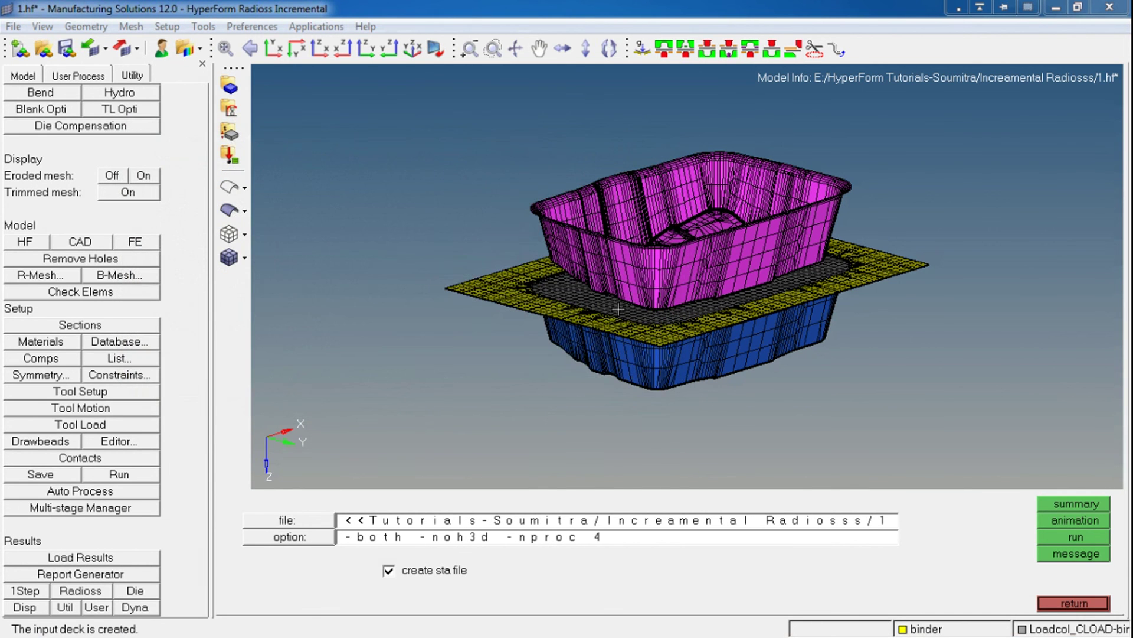
left_click(1089, 601)
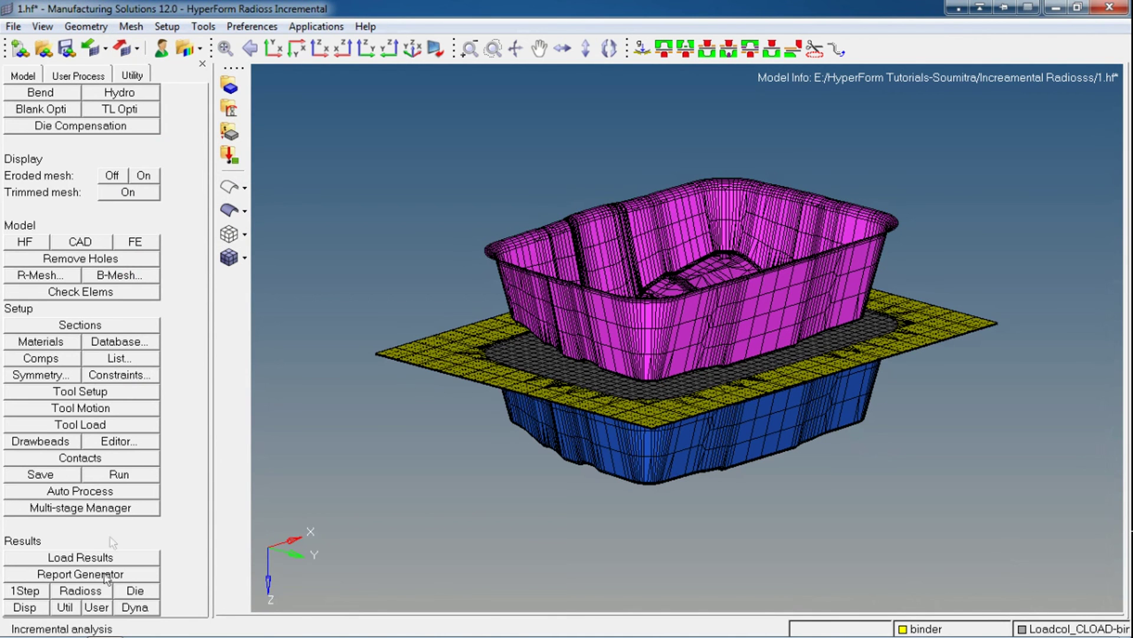
Generate the forming report from result file 1A009 with the Open Results export mode and dismiss the message log
left_click(68, 574)
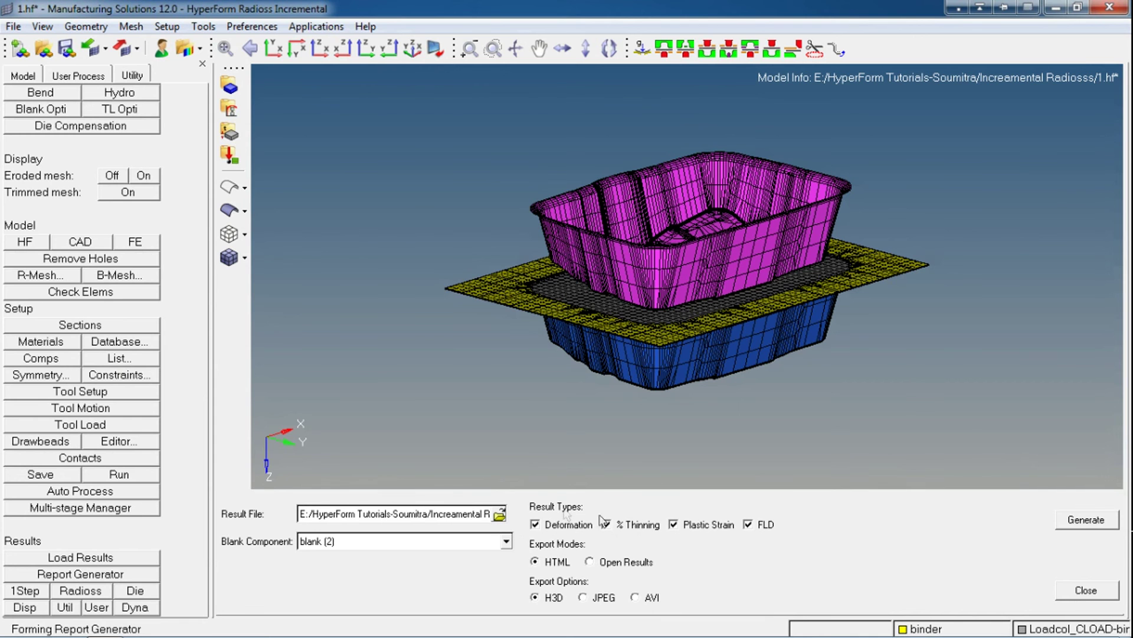
left_click(499, 515)
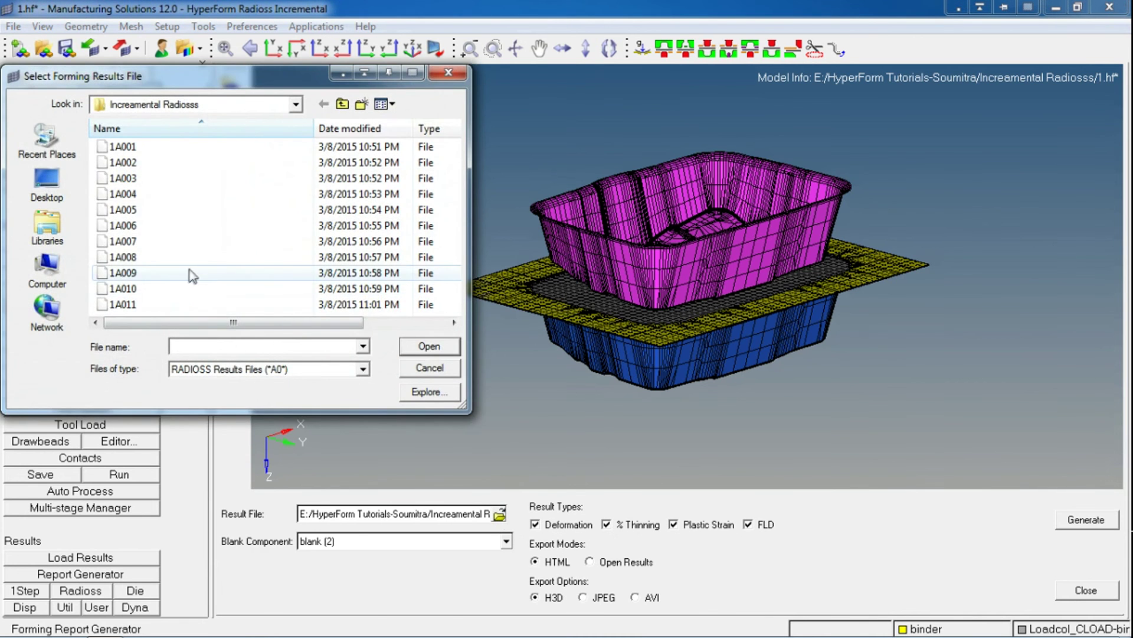
left_click(195, 272)
left_click(429, 350)
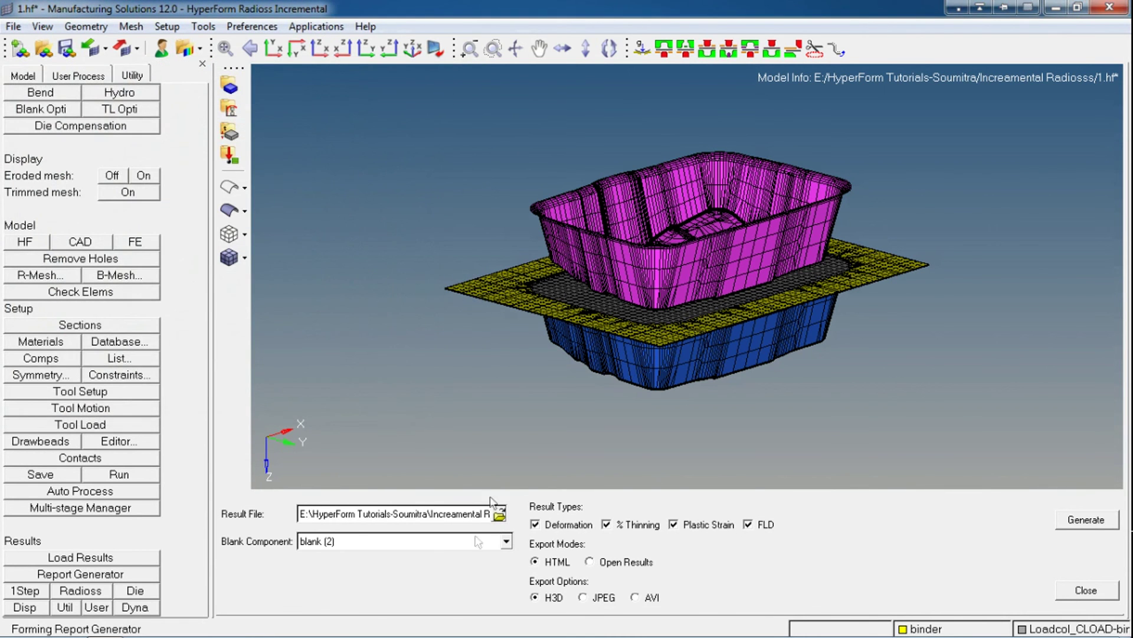
left_click(590, 562)
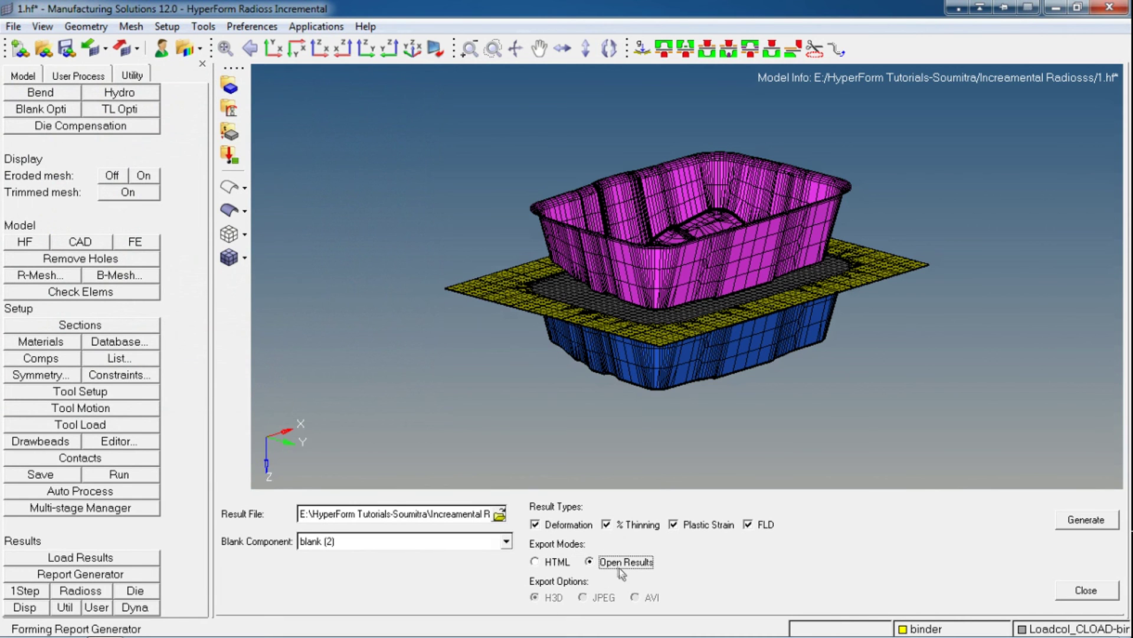
left_click(1073, 523)
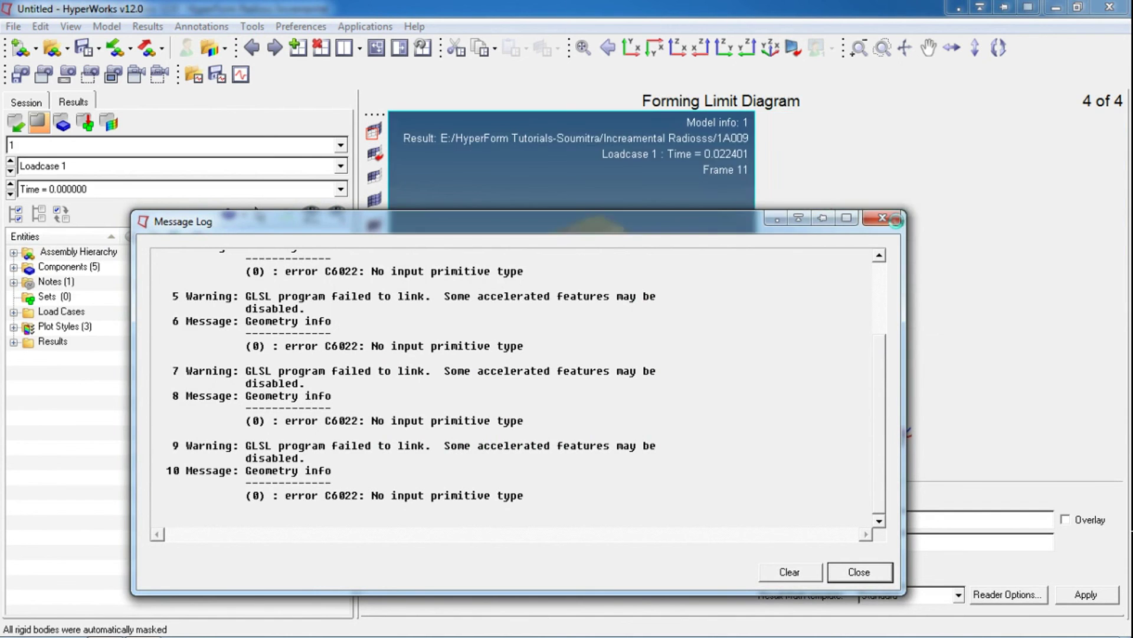
left_click(886, 220)
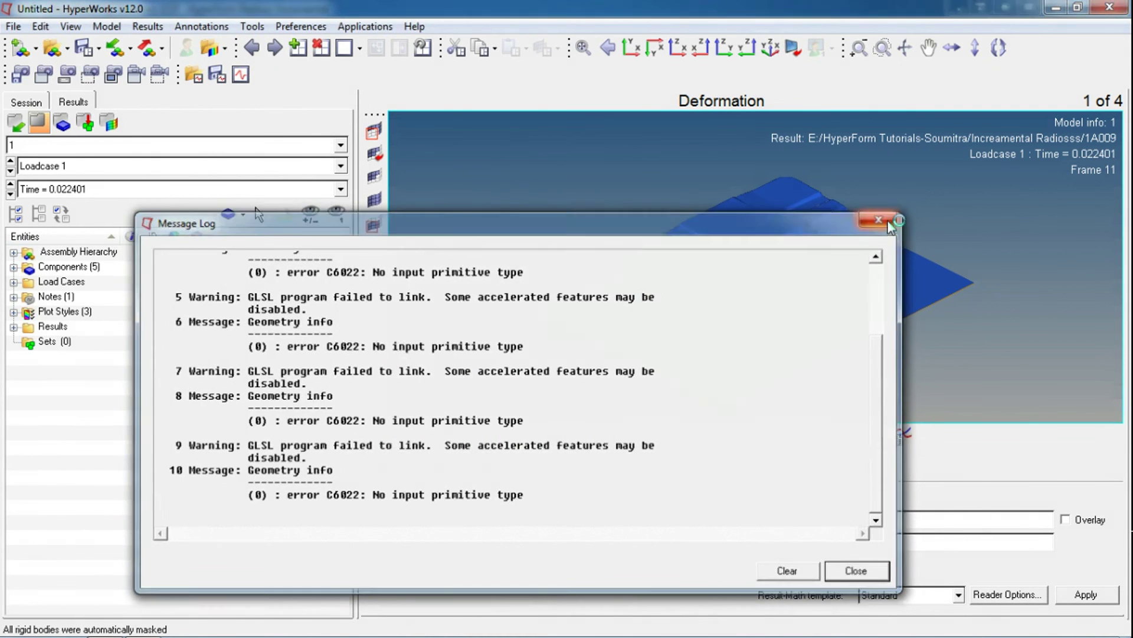
Play the deformation animation and examine how the punch, binder and die move
left_click_drag(756, 347, 699, 345, "ctrl")
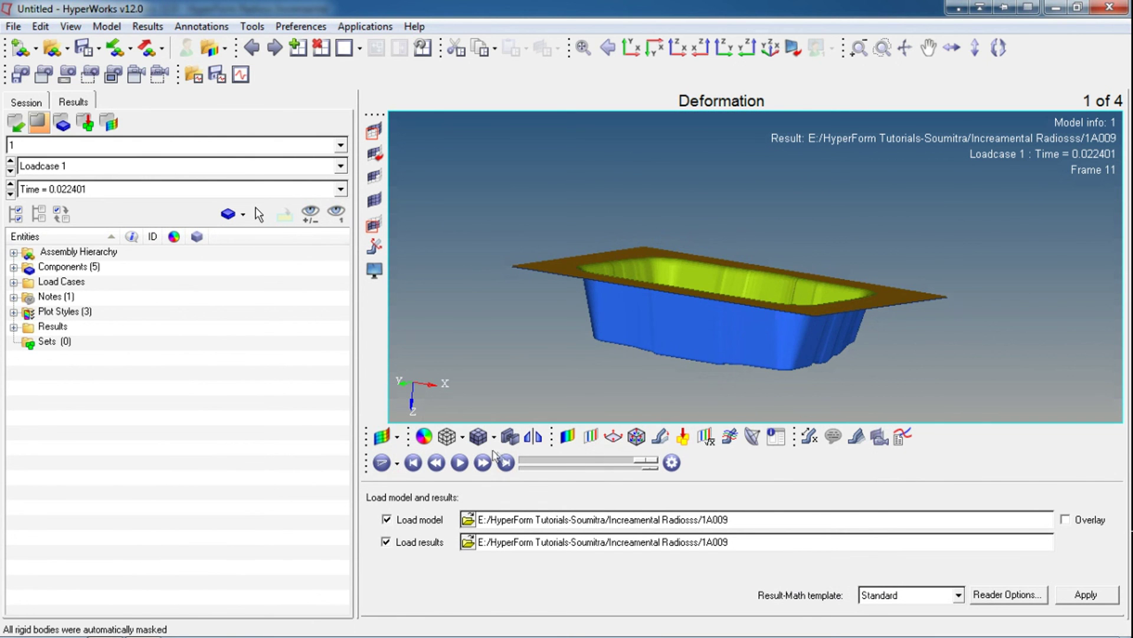
left_click(459, 464)
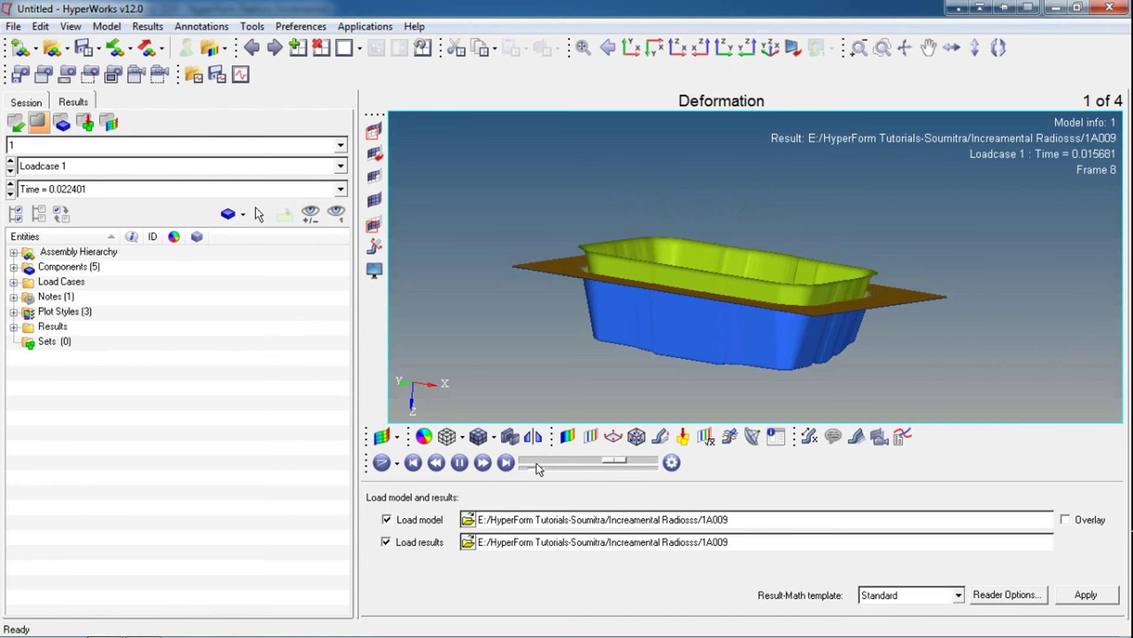
scroll(702, 295, "up", 3, "ctrl")
left_click_drag(656, 295, 658, 336, "ctrl")
scroll(653, 235, "down", 4, "ctrl")
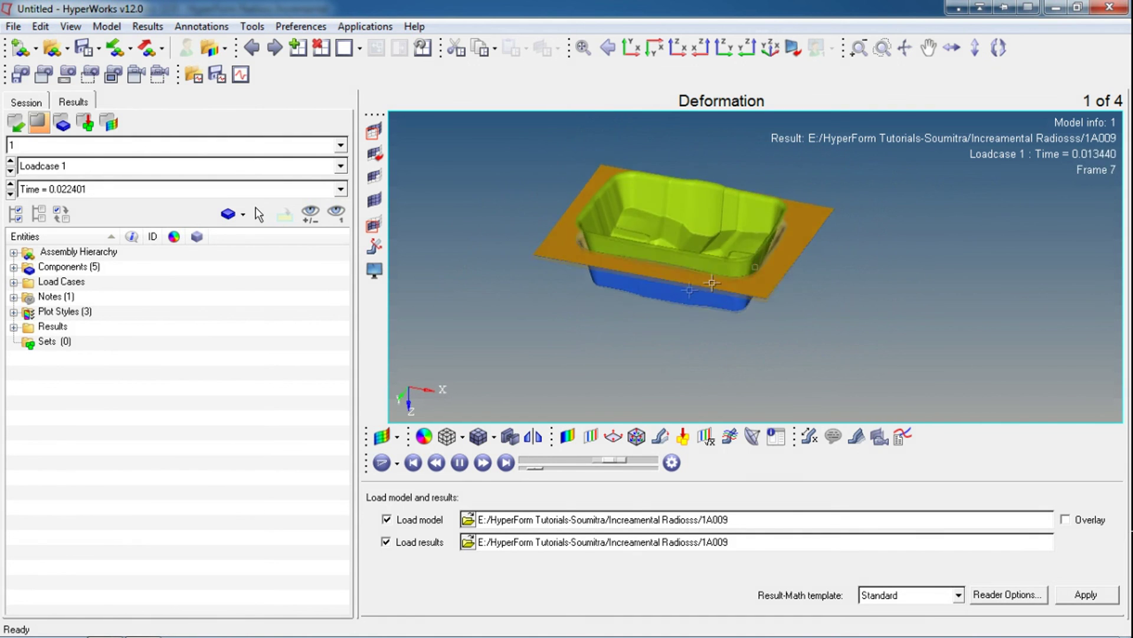
Hide the punch, die and binder components so that only the blank is displayed
left_click(14, 268)
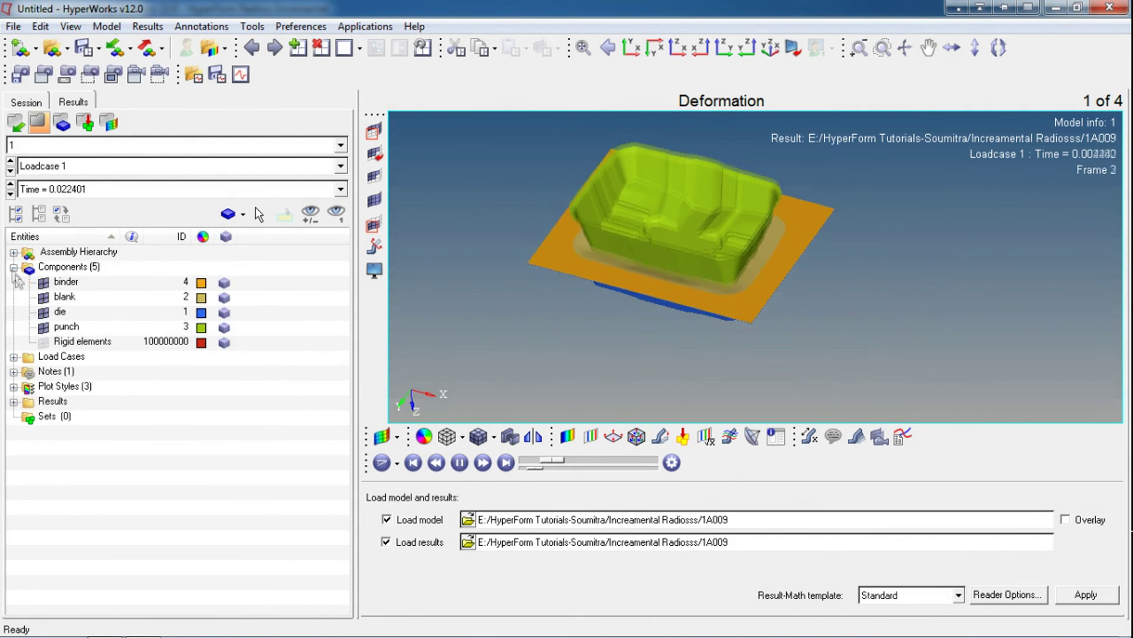
left_click(43, 326)
left_click(43, 282)
left_click_drag(535, 319, 635, 311, "ctrl")
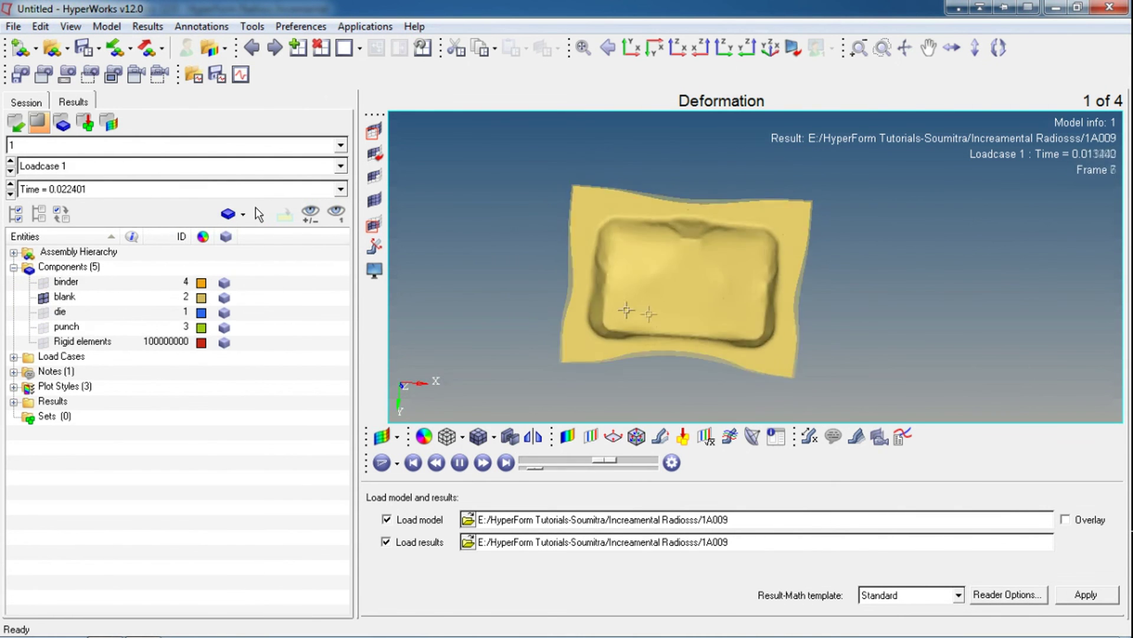
Examine the animated deformation of the blank from several angles and distances
right_click_drag(634, 311, 604, 203, "ctrl")
scroll(565, 208, "up", 3, "ctrl")
scroll(564, 207, "down", 3, "ctrl")
left_click_drag(585, 242, 789, 244, "ctrl")
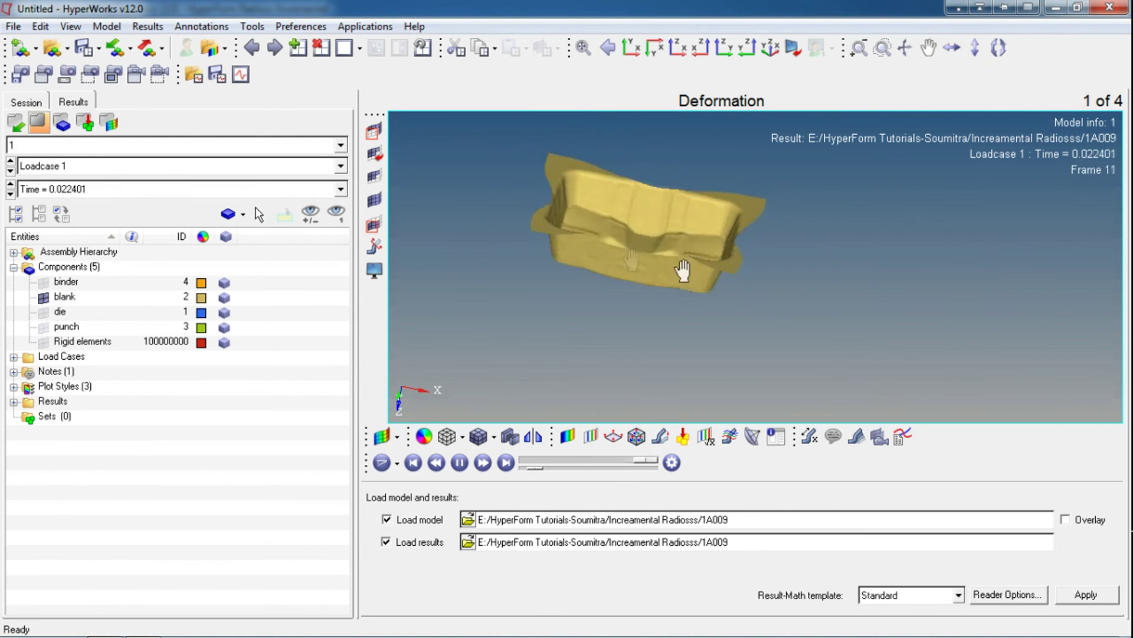
left_click_drag(639, 309, 753, 265, "ctrl")
scroll(699, 303, "up", 5, "ctrl")
scroll(683, 261, "down", 4, "ctrl")
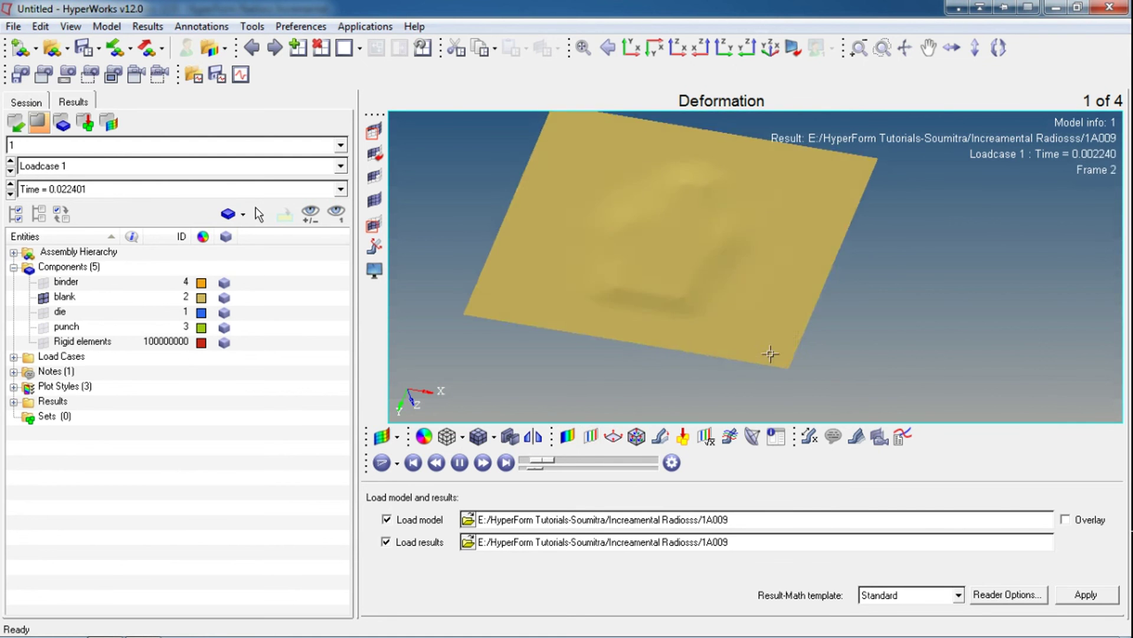
left_click_drag(772, 354, 806, 304, "ctrl")
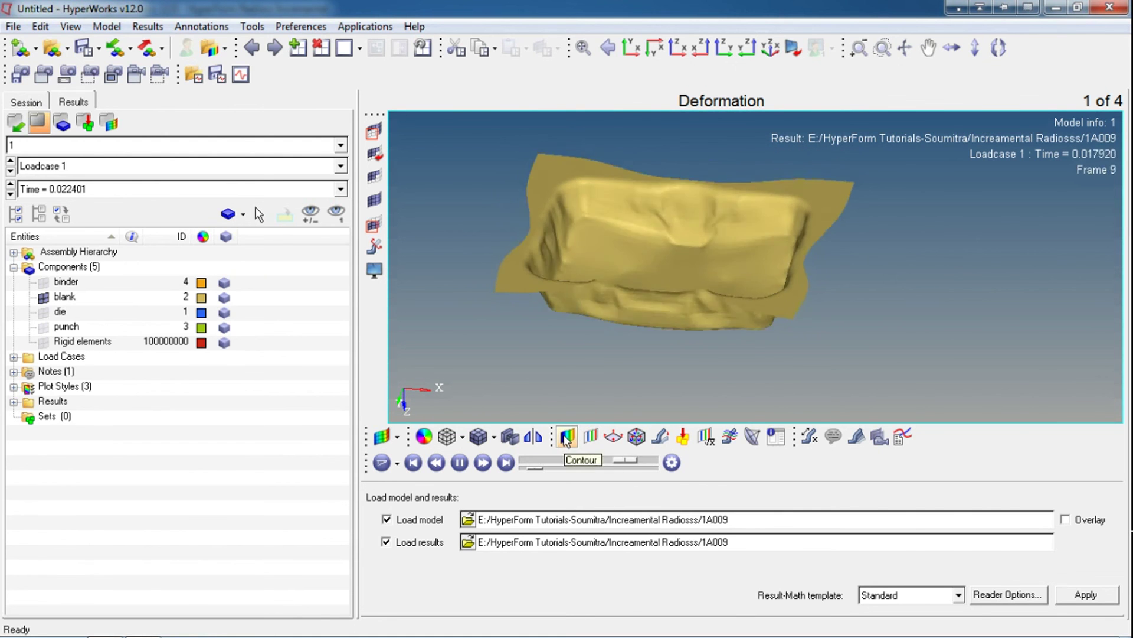
Apply a %Thinning contour plot to the blank with the Mid layer and Simple averaging
left_click(566, 440)
left_click(520, 511)
left_click(404, 575)
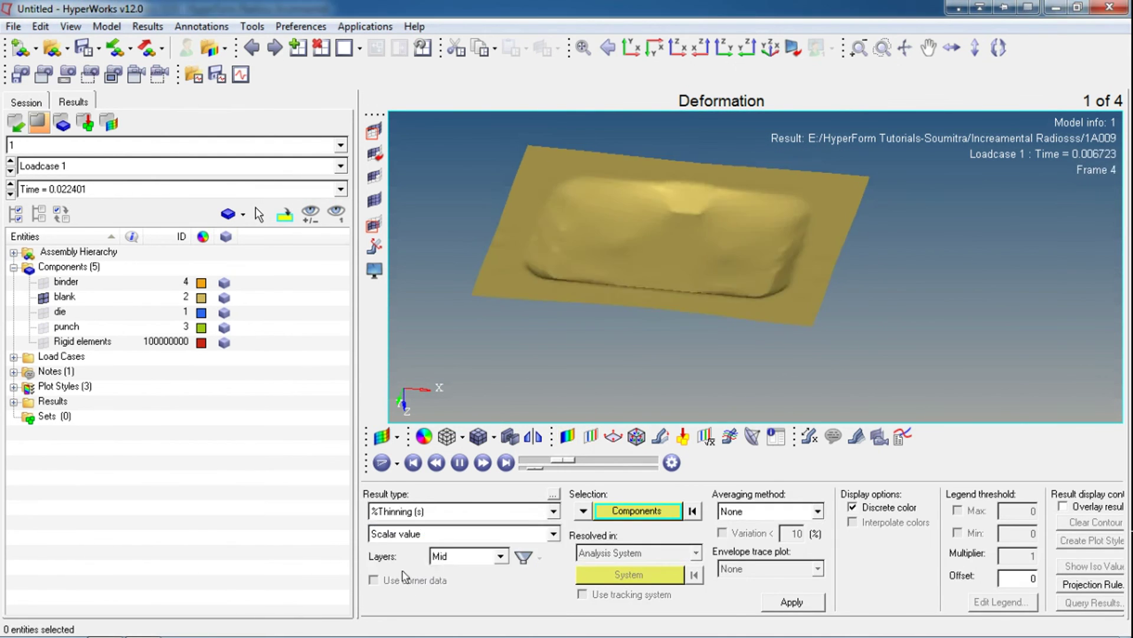
left_click(749, 512)
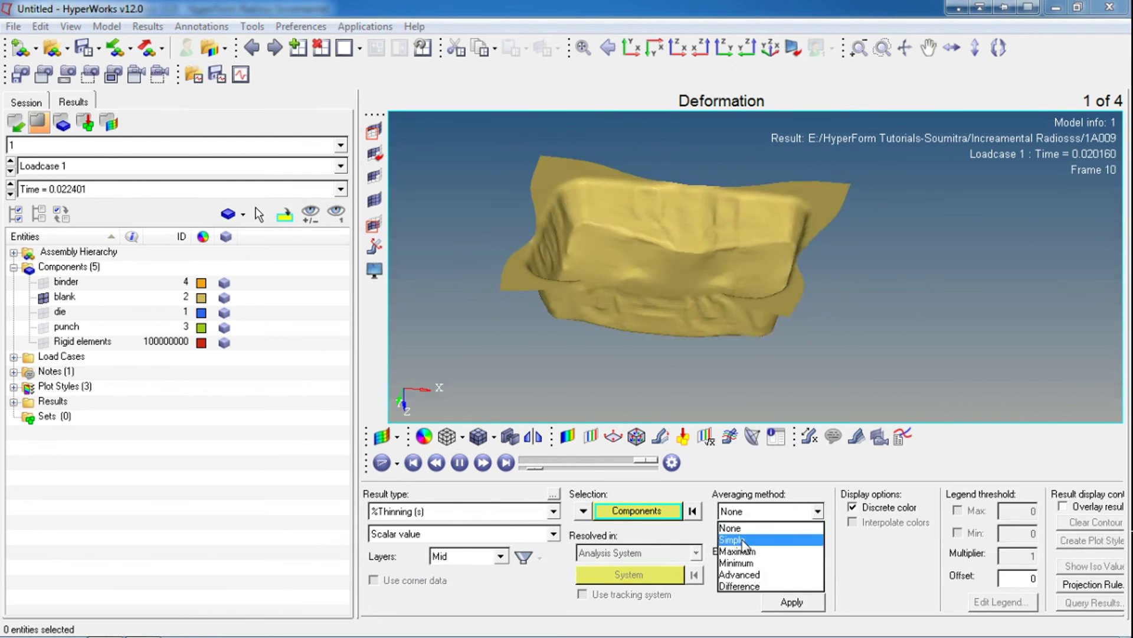
left_click(742, 540)
left_click(792, 602)
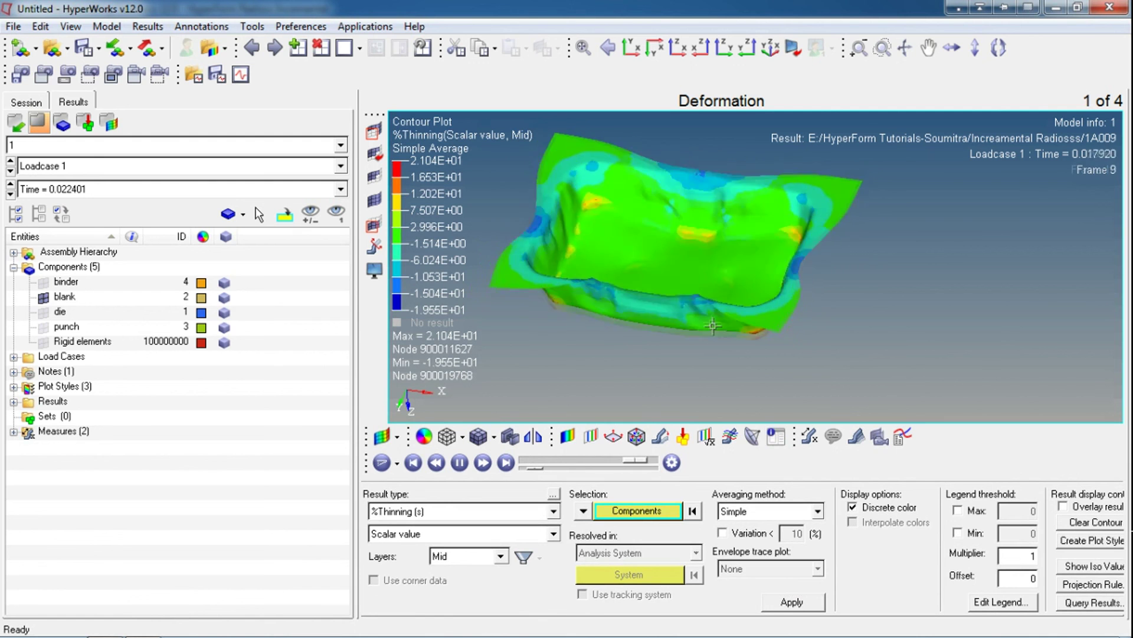
Stop the animation at the last frame and examine the %Thinning contour of the fully formed blank from several angles and distances
left_click(460, 462)
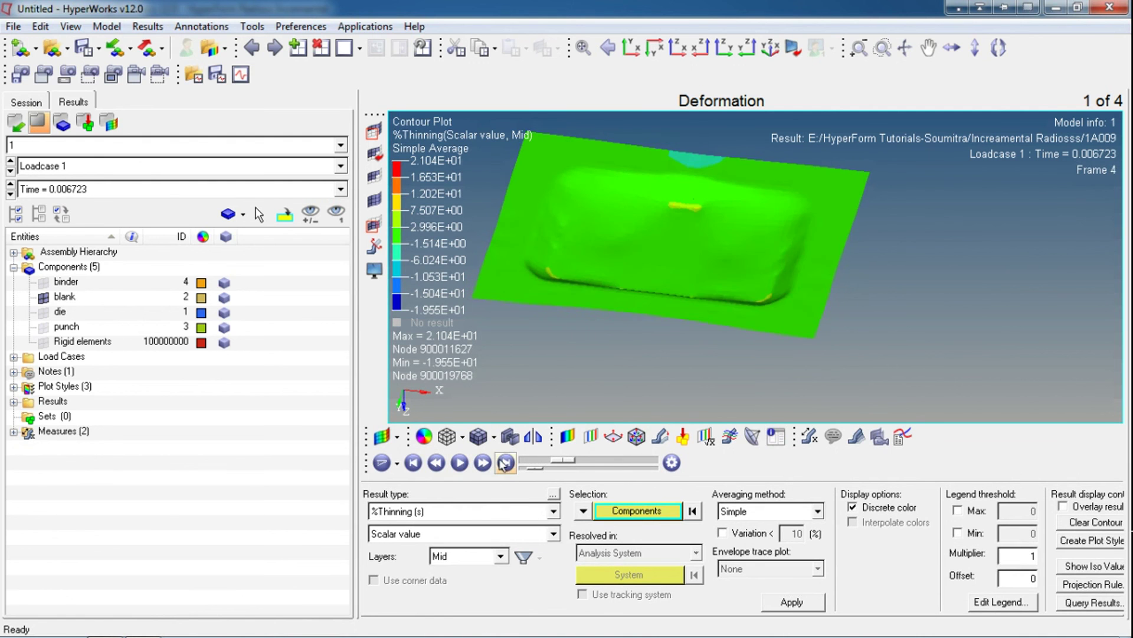
left_click(506, 462)
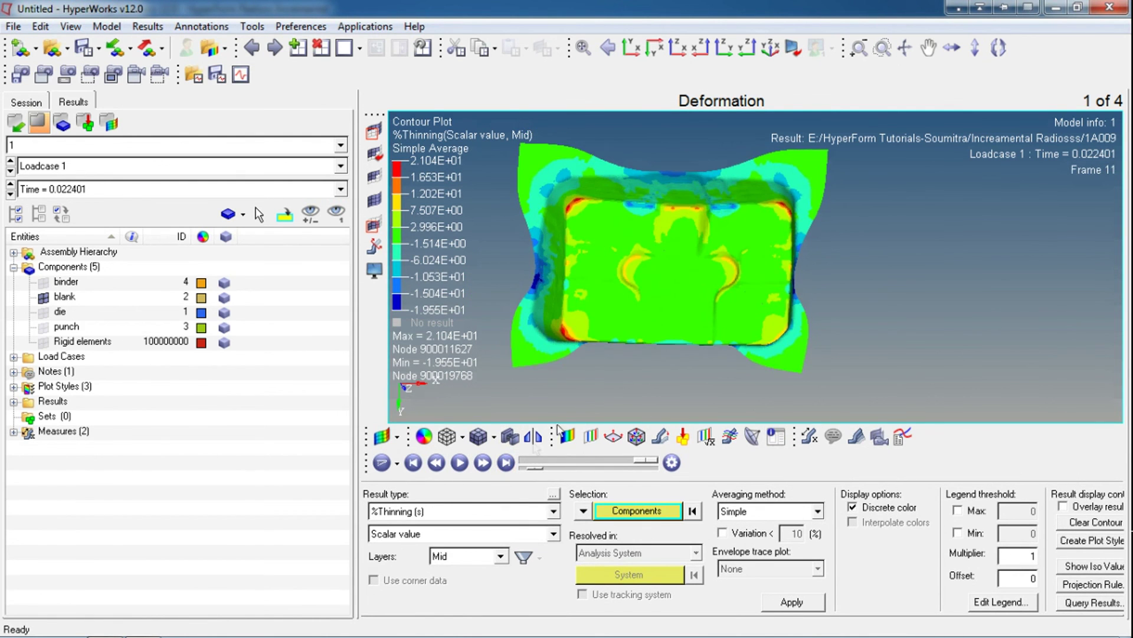
left_click_drag(709, 275, 709, 230, "ctrl")
scroll(600, 220, "up", 6, "ctrl")
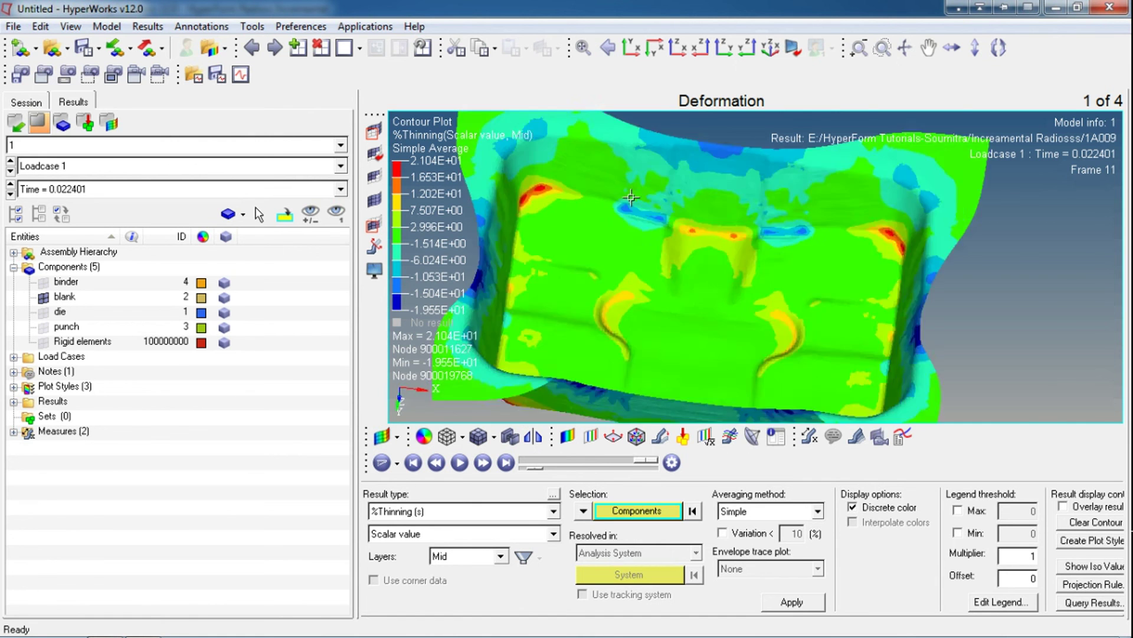
scroll(600, 219, "down", 5, "ctrl")
left_click_drag(600, 219, 654, 342, "ctrl")
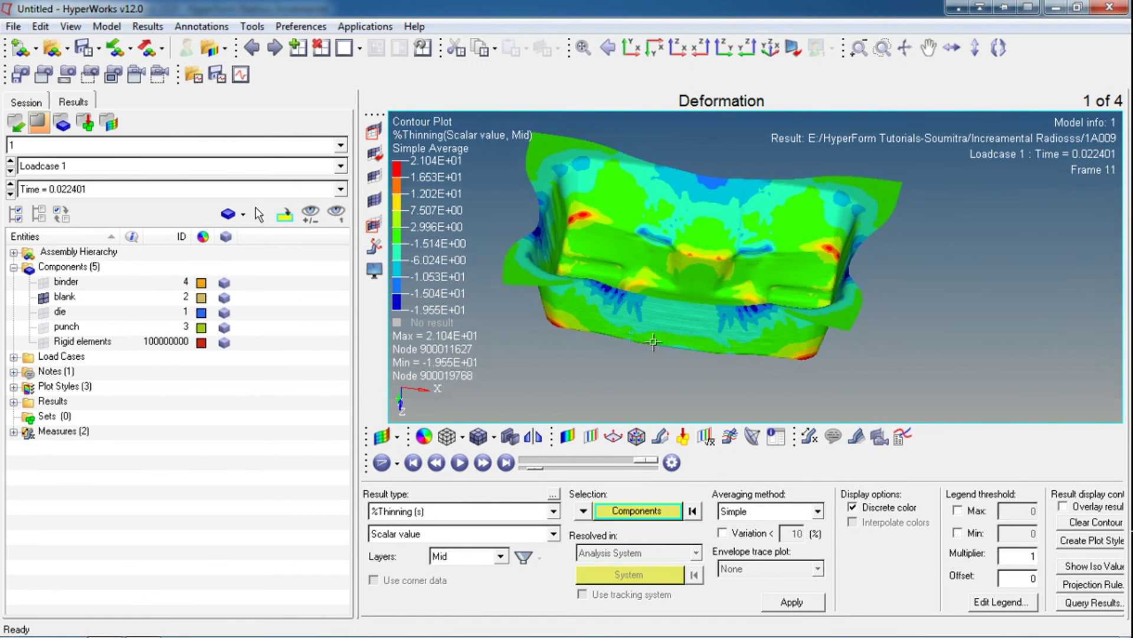
left_click_drag(732, 273, 654, 377, "ctrl")
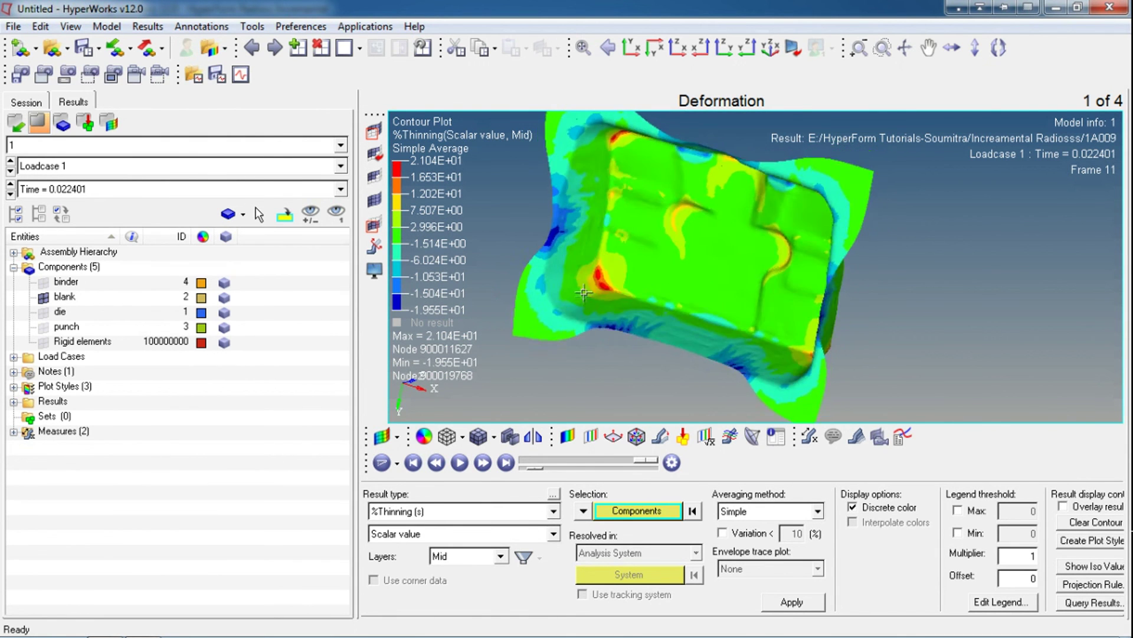
scroll(601, 312, "up", 5)
scroll(611, 256, "down", 2, "ctrl")
scroll(615, 254, "up", 4, "ctrl")
scroll(617, 252, "down", 5, "ctrl")
left_click_drag(619, 250, 655, 321, "ctrl")
scroll(645, 242, "up", 4, "ctrl")
scroll(684, 241, "down", 5, "ctrl")
scroll(714, 288, "up", 4, "ctrl")
scroll(745, 242, "down", 4)
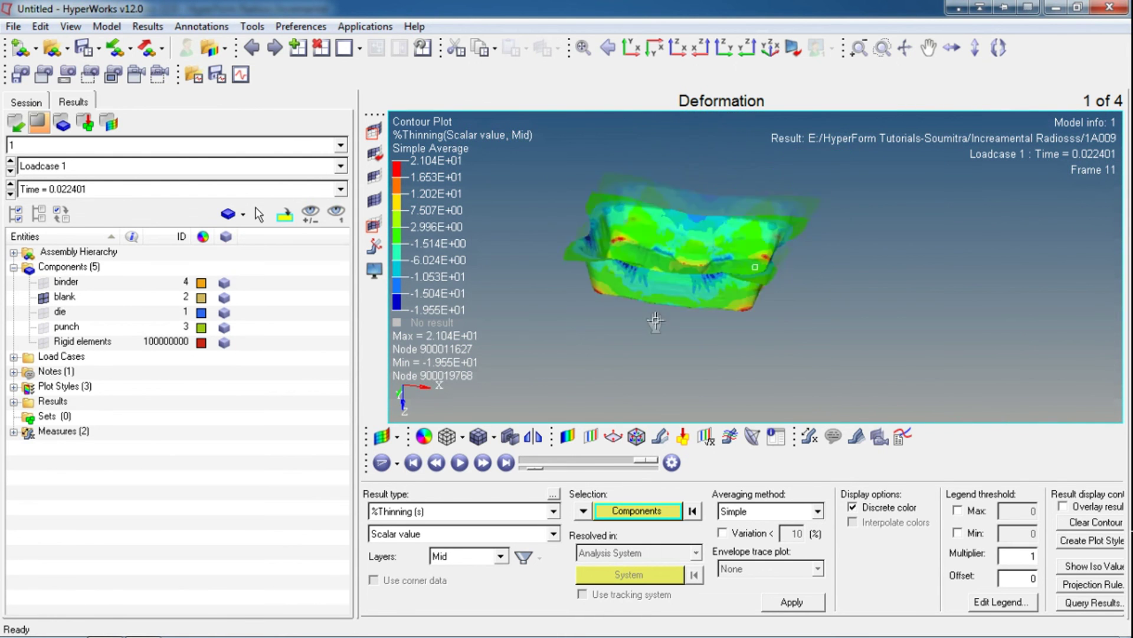
scroll(653, 212, "up", 4, "ctrl")
right_click_drag(718, 271, 752, 190, "ctrl")
scroll(752, 189, "down", 3, "ctrl")
left_click_drag(720, 276, 875, 394, "ctrl")
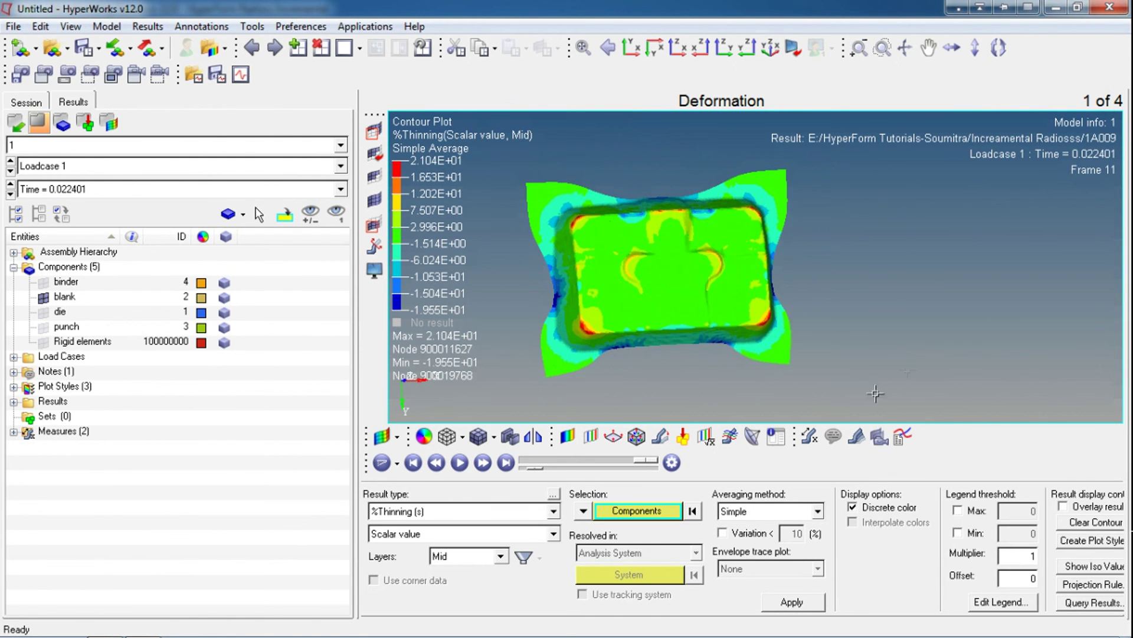
Display the Static MinMax Result measure on the contour with only the Max label shown
left_click(811, 436)
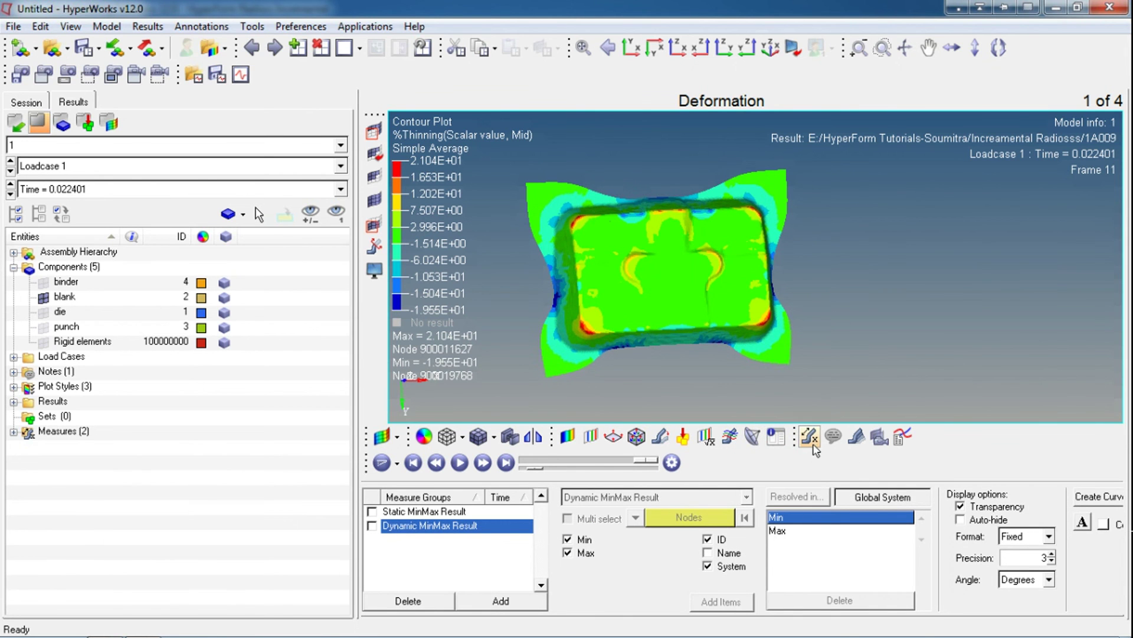
left_click(372, 511)
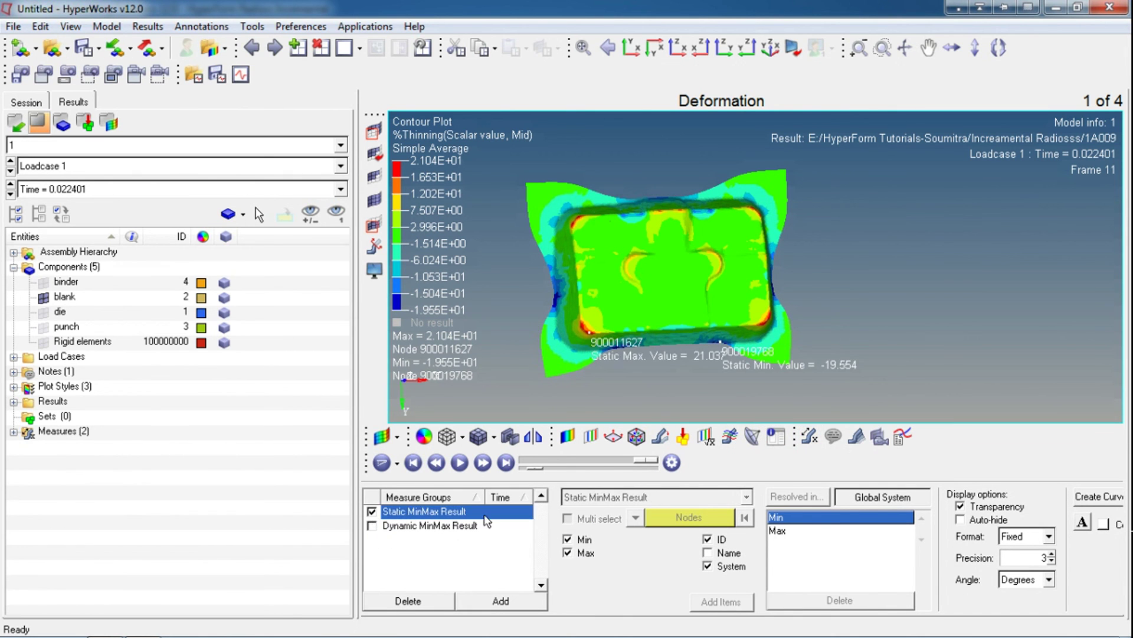
left_click(571, 540)
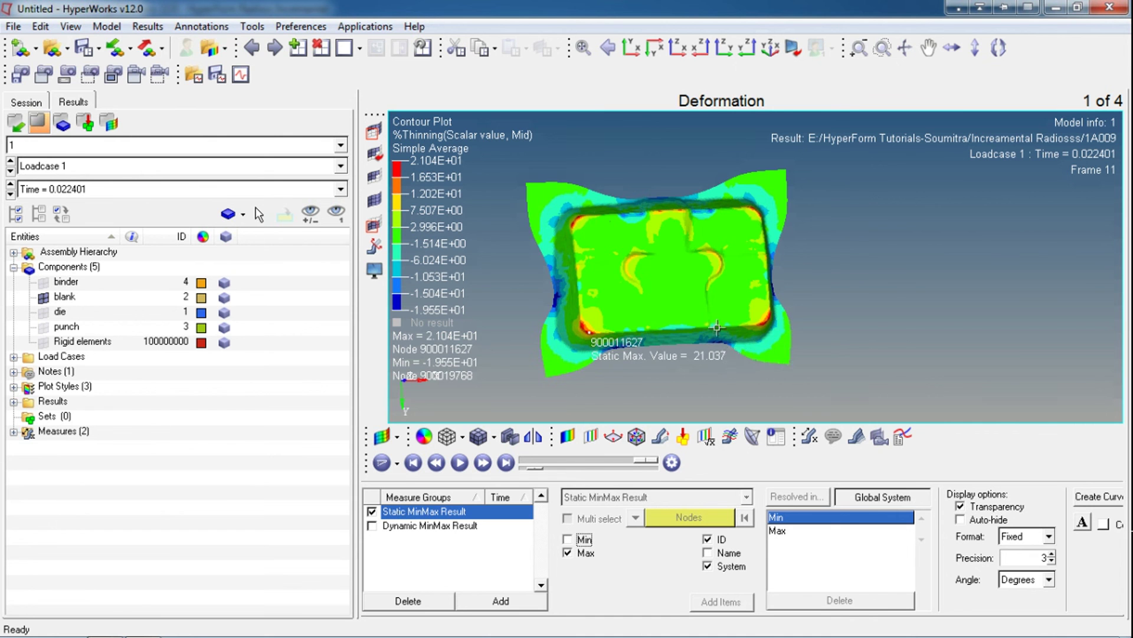
Examine the corner of the blank where the maximum thinning is labelled, up close and from several angles
right_click_drag(717, 327, 755, 237, "ctrl")
scroll(755, 236, "up", 3, "ctrl")
left_click_drag(620, 278, 546, 321, "ctrl")
scroll(534, 245, "up", 5, "ctrl")
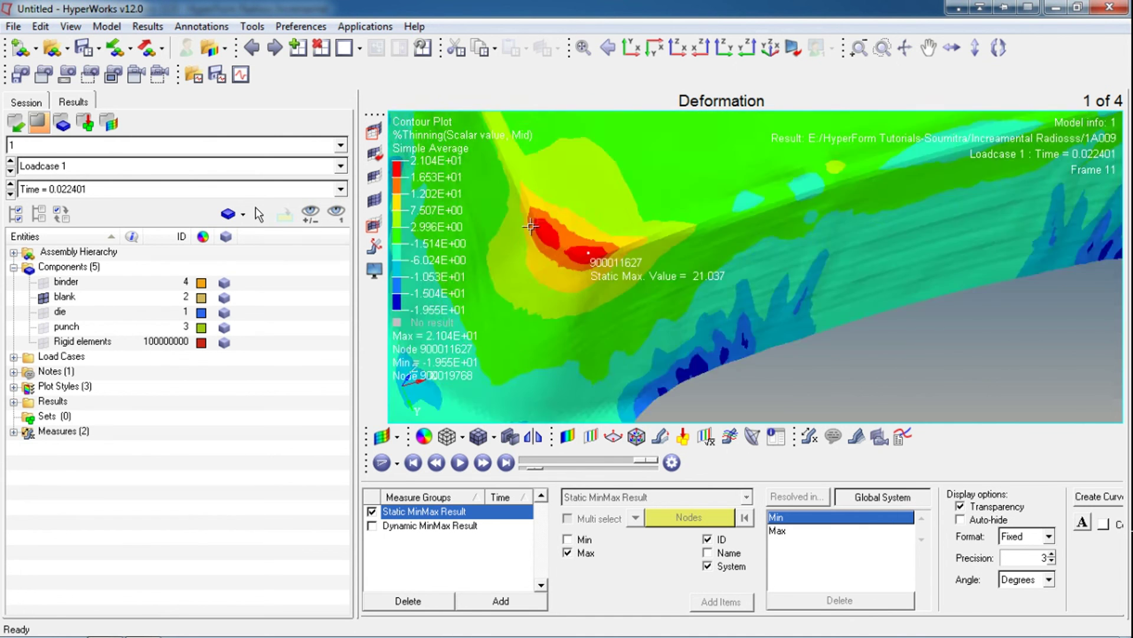
right_click_drag(650, 267, 678, 220, "ctrl")
scroll(673, 222, "down", 4, "ctrl")
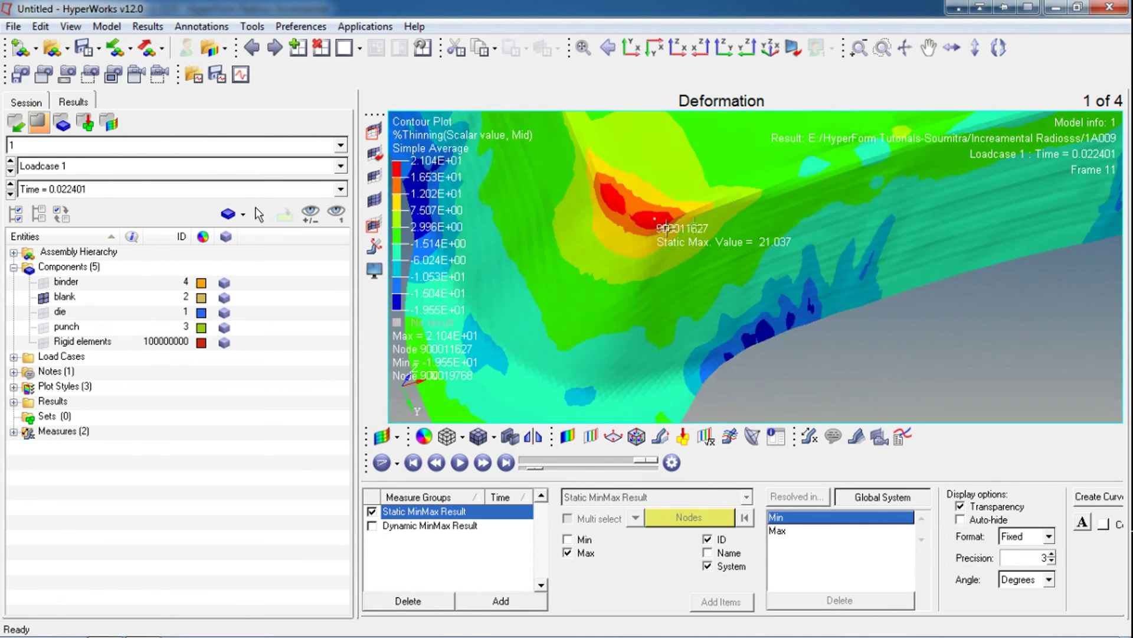
left_click_drag(987, 335, 880, 376, "ctrl")
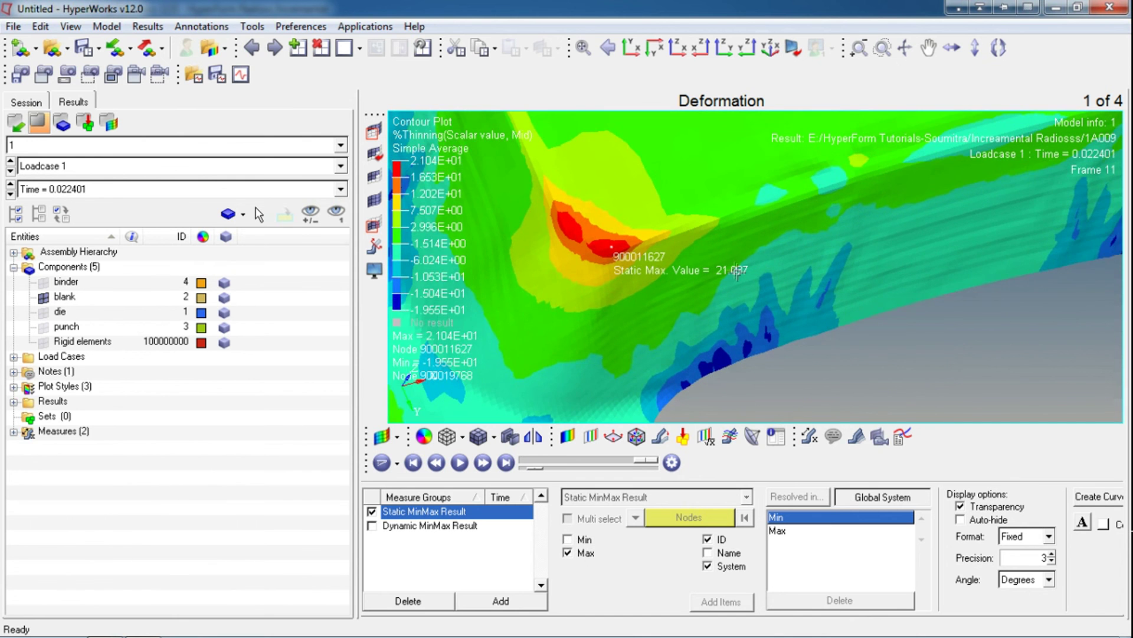
right_click_drag(692, 367, 717, 324, "ctrl")
scroll(717, 325, "down", 5, "ctrl")
left_click_drag(731, 338, 746, 260, "ctrl")
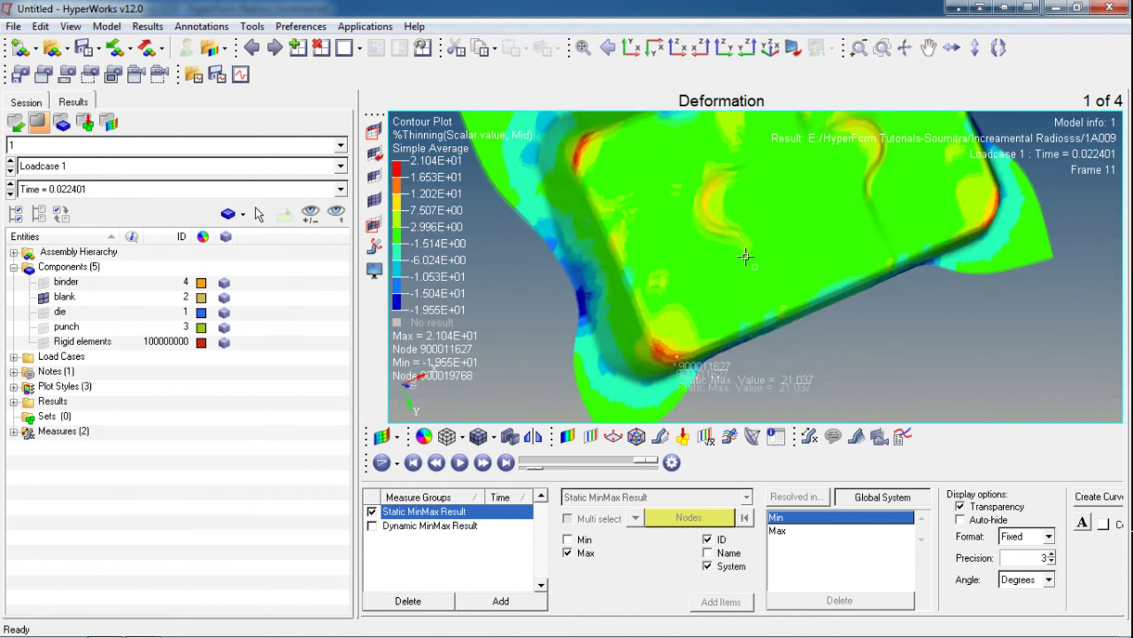
scroll(794, 216, "down", 3, "ctrl")
left_click_drag(794, 216, 768, 272, "ctrl")
Start exporting the model as an H3D file and browse to the Increamental Radiosss folder as its destination
left_click(13, 26)
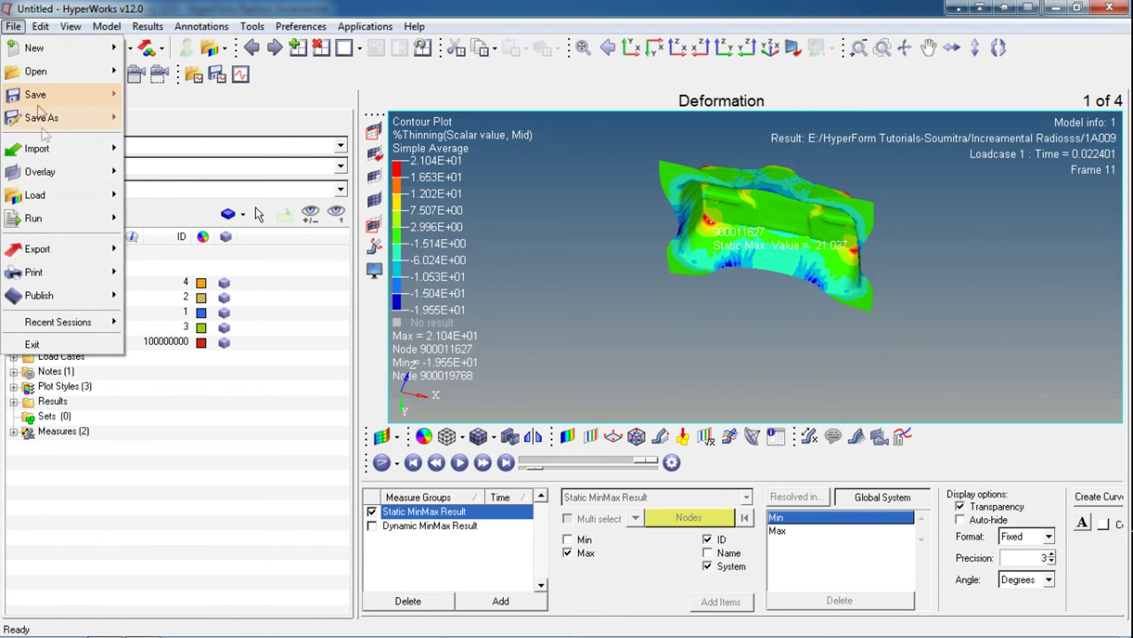
mouse_move(68, 256)
left_click(158, 251)
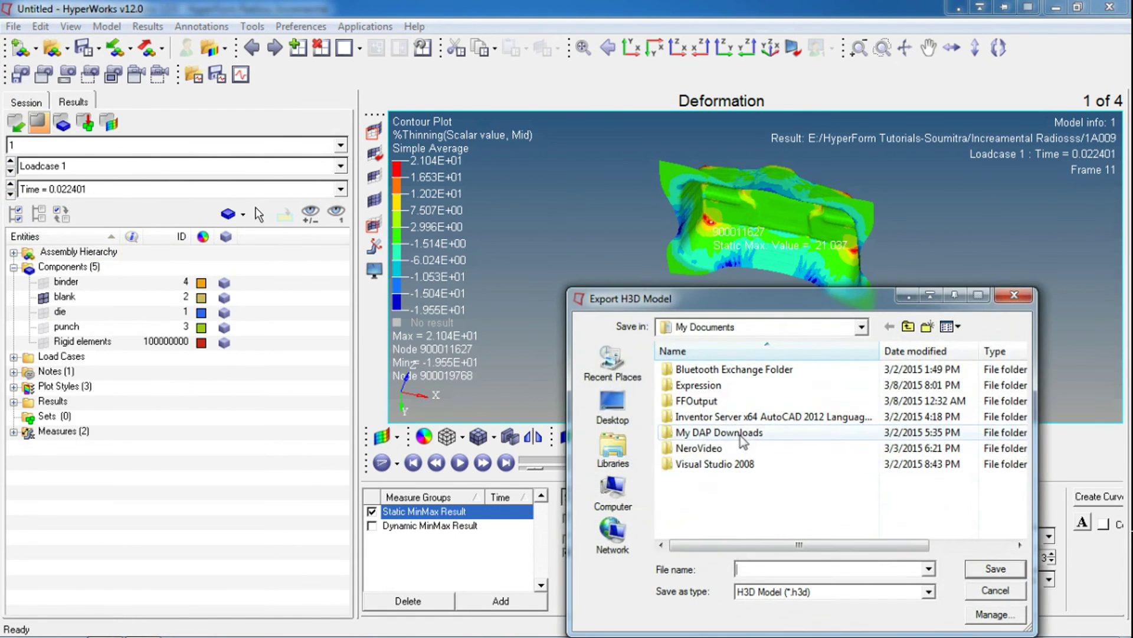
left_click(612, 452)
left_click(613, 493)
left_click(749, 425)
double_click(755, 484)
double_click(762, 409)
double_click(797, 407)
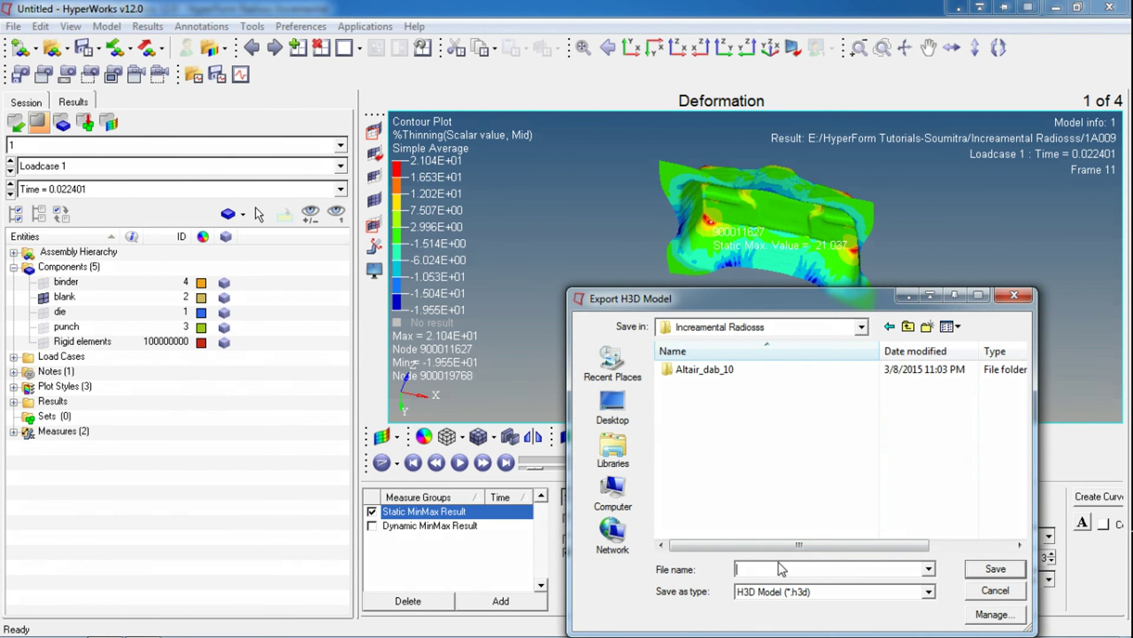
Name the H3D export after the existing Creating simulation file and save it
type("c")
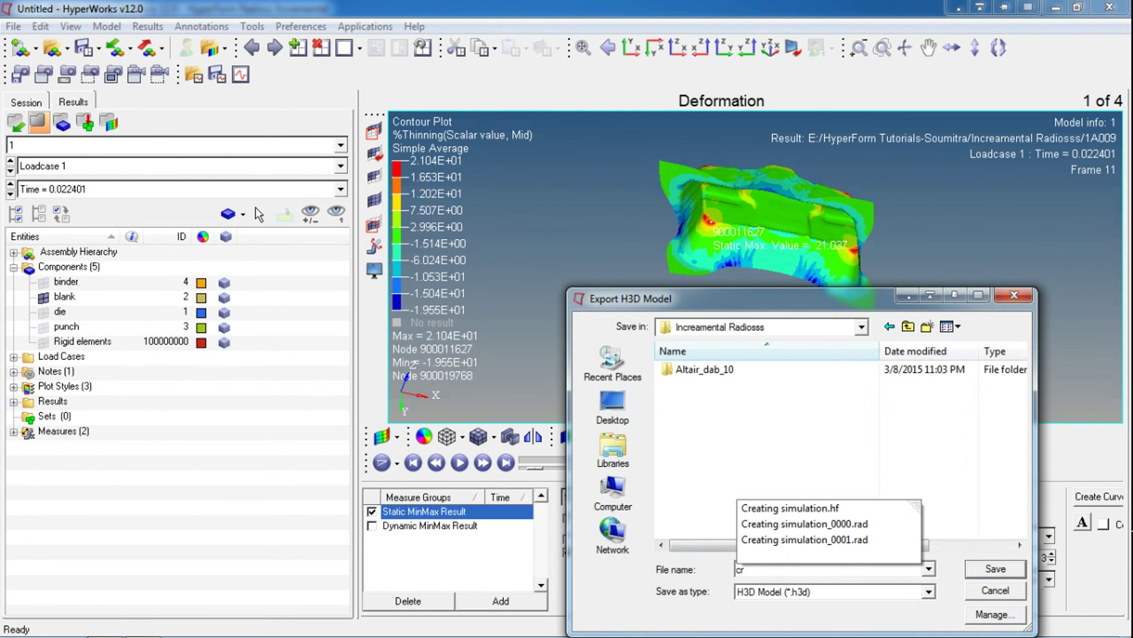
type("r")
left_click(790, 507)
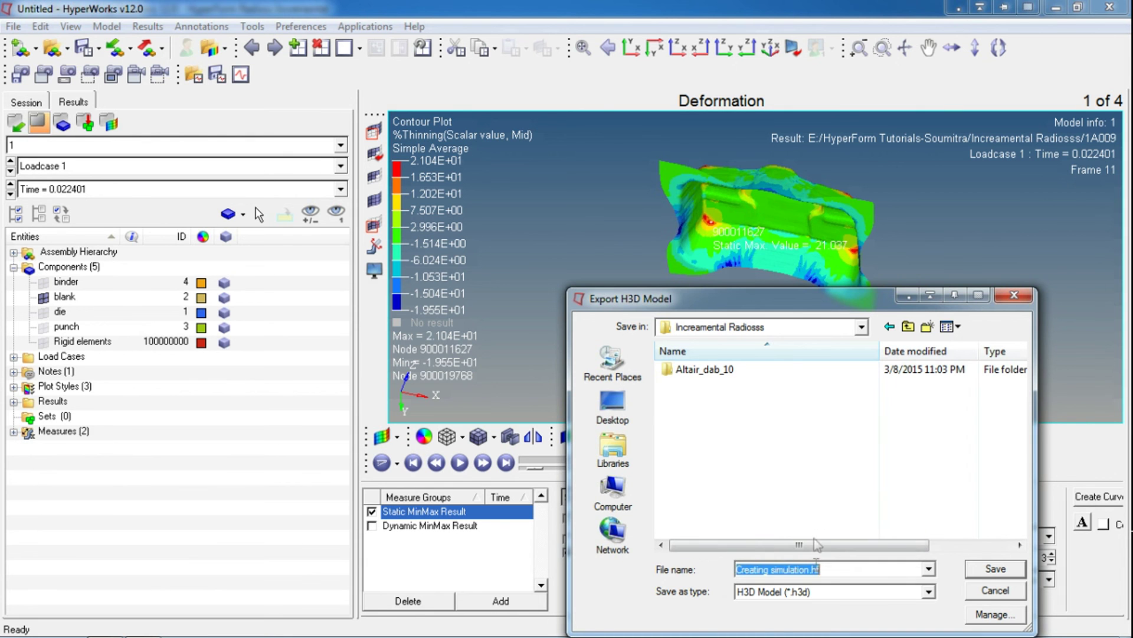
left_click(811, 570)
key("BackSpace")
left_click(948, 466)
left_click(980, 570)
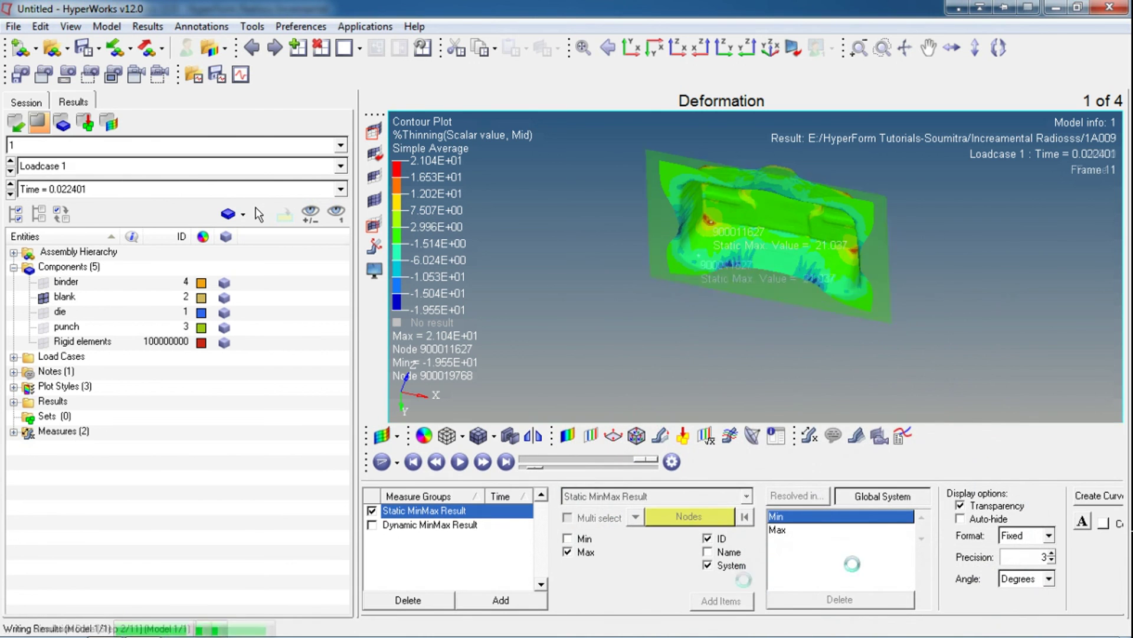
left_click(13, 26)
mouse_move(39, 295)
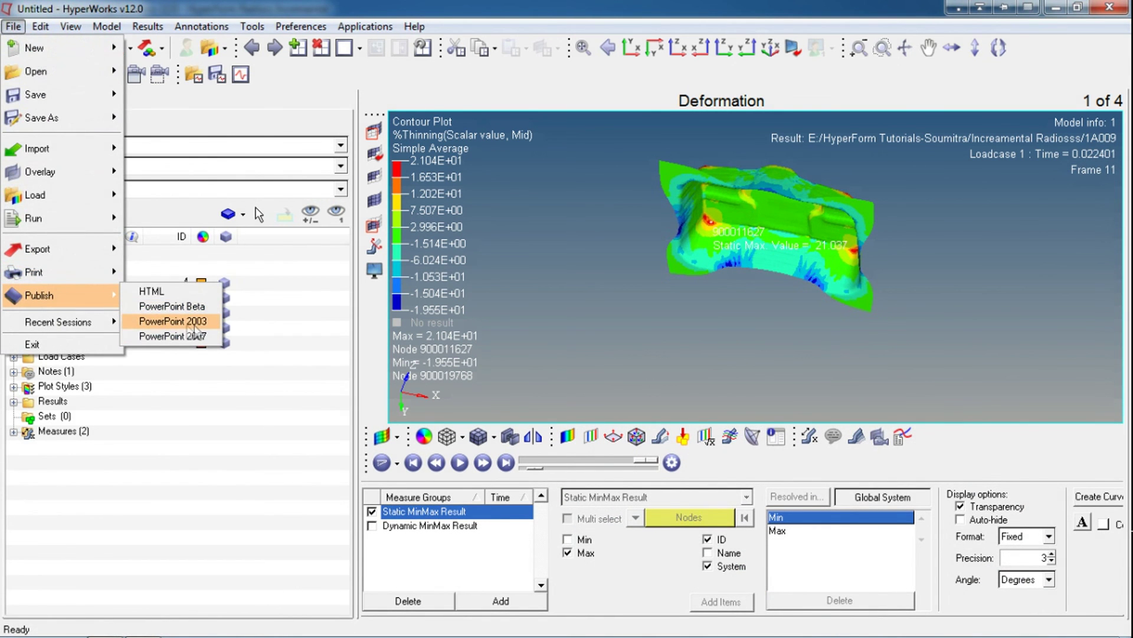
left_click(666, 230)
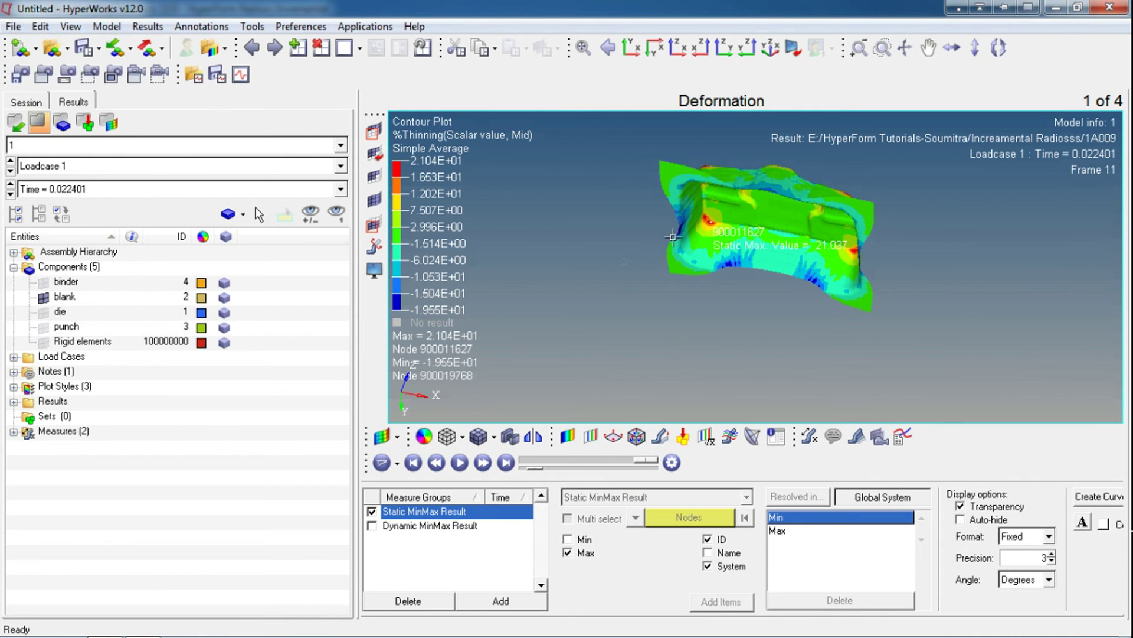
Exit the HyperWorks results session and, in HyperForm, generate an HTML report with JPEG images covering Deformation, % Thinning, Plastic Strain and FLD
left_click(1099, 8)
left_click(580, 383)
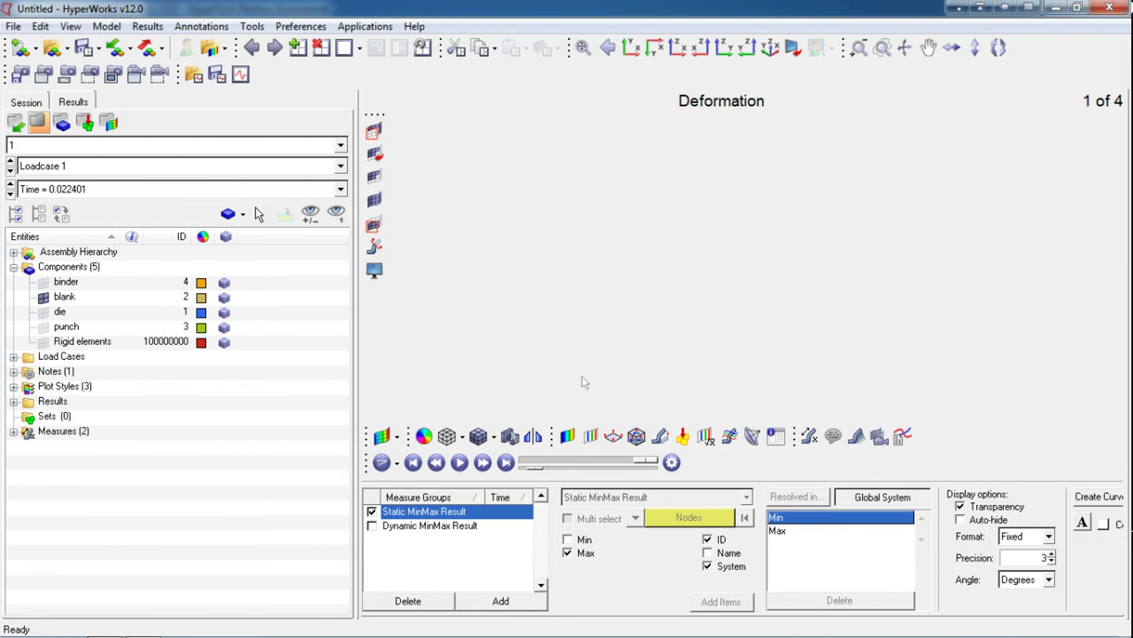
left_click(553, 563)
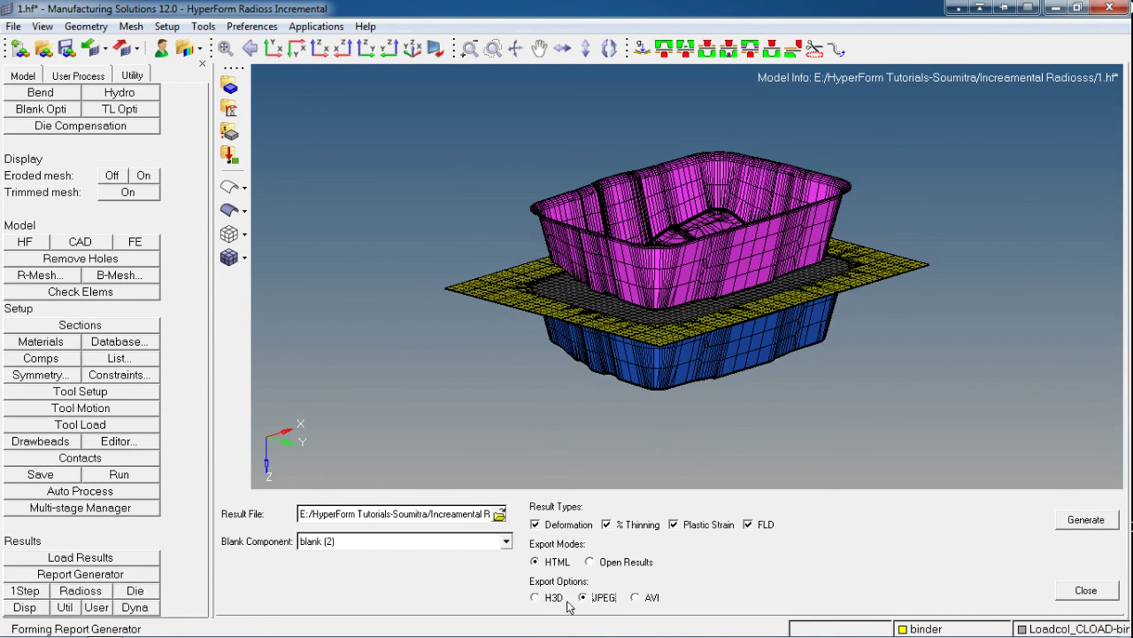
left_click(1086, 519)
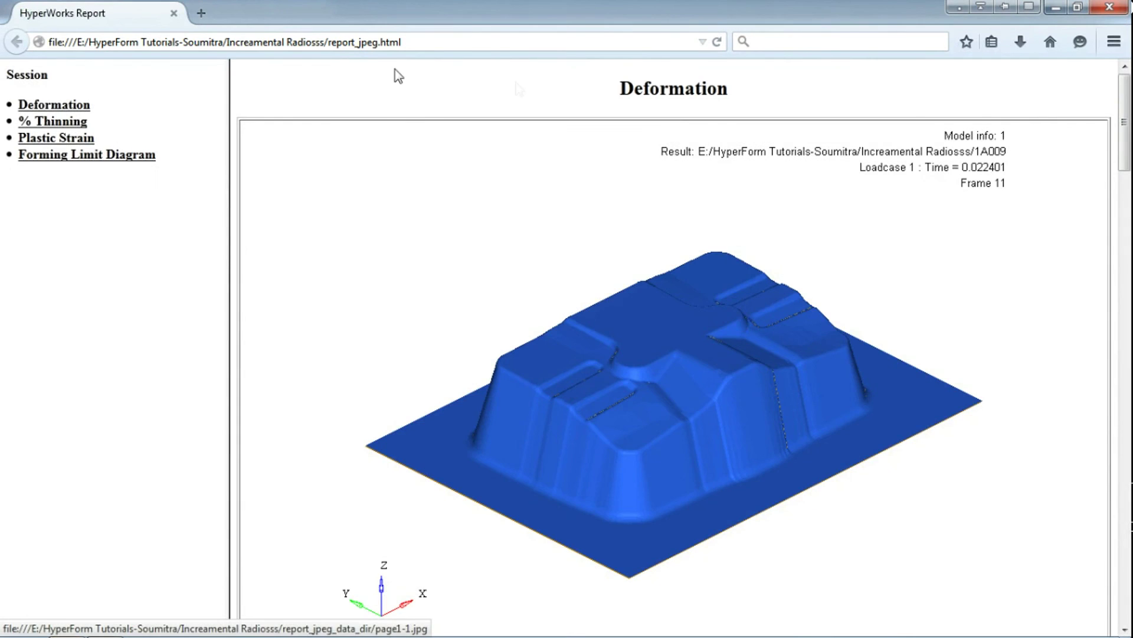
Review the report's Deformation, % Thinning, Plastic Strain and Forming Limit Diagram sections, and close both the report and the report generator
left_click(54, 109)
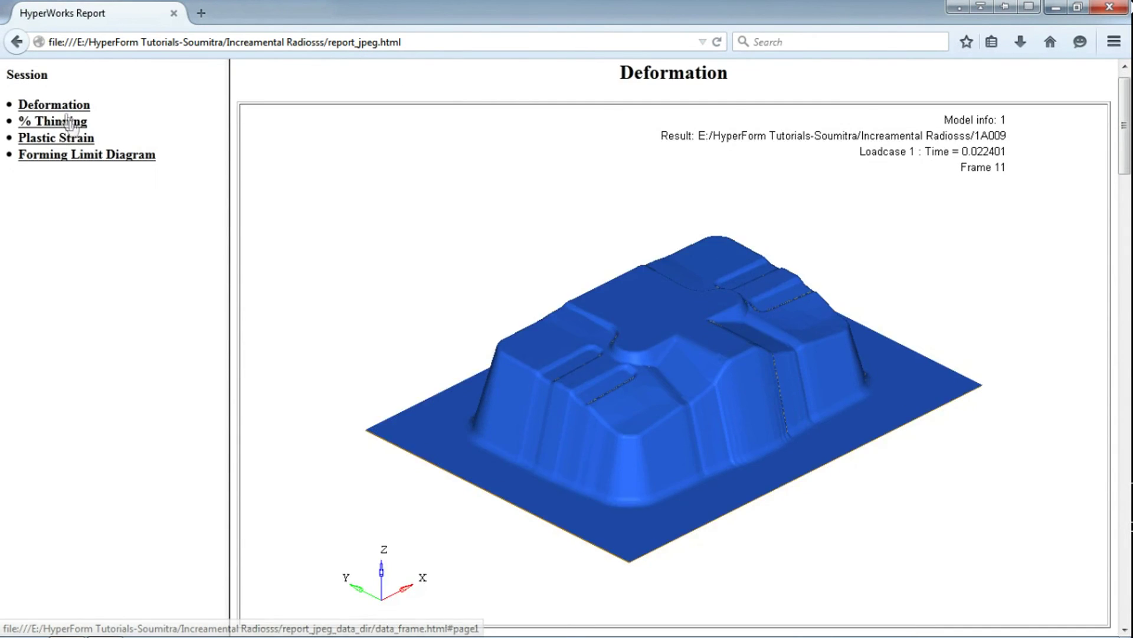
left_click(73, 122)
left_click(74, 138)
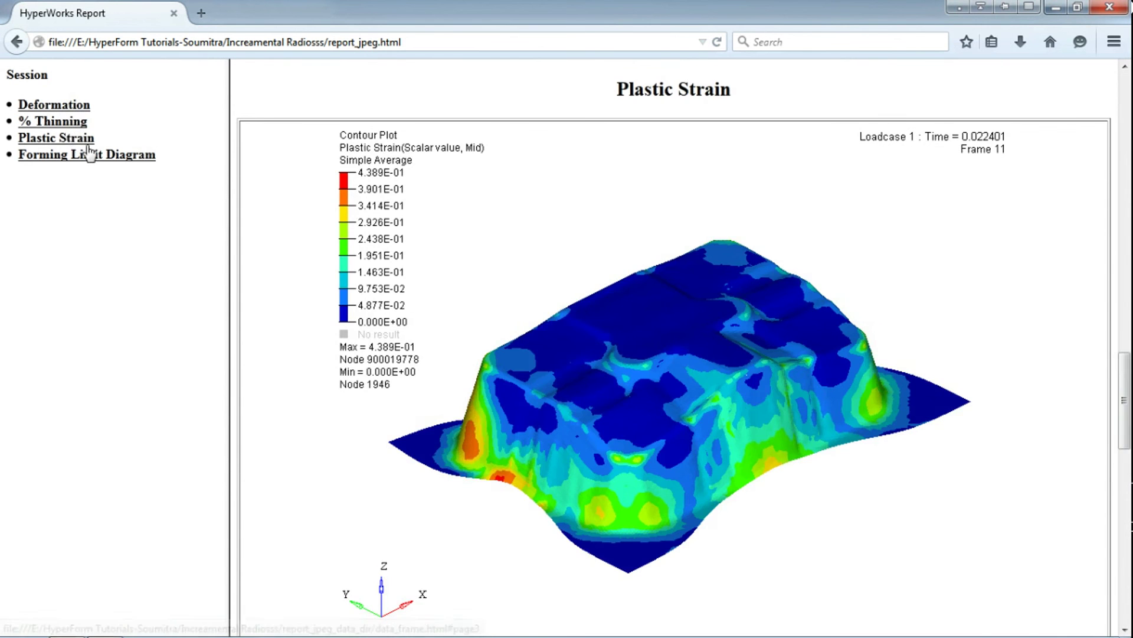
left_click(91, 156)
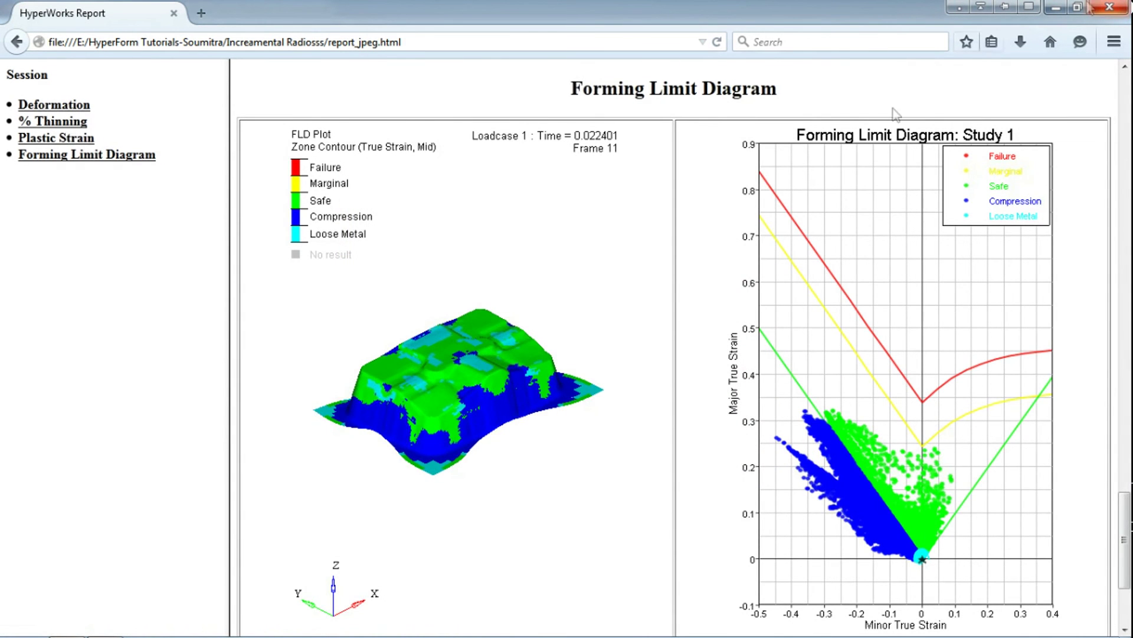
left_click(1126, 7)
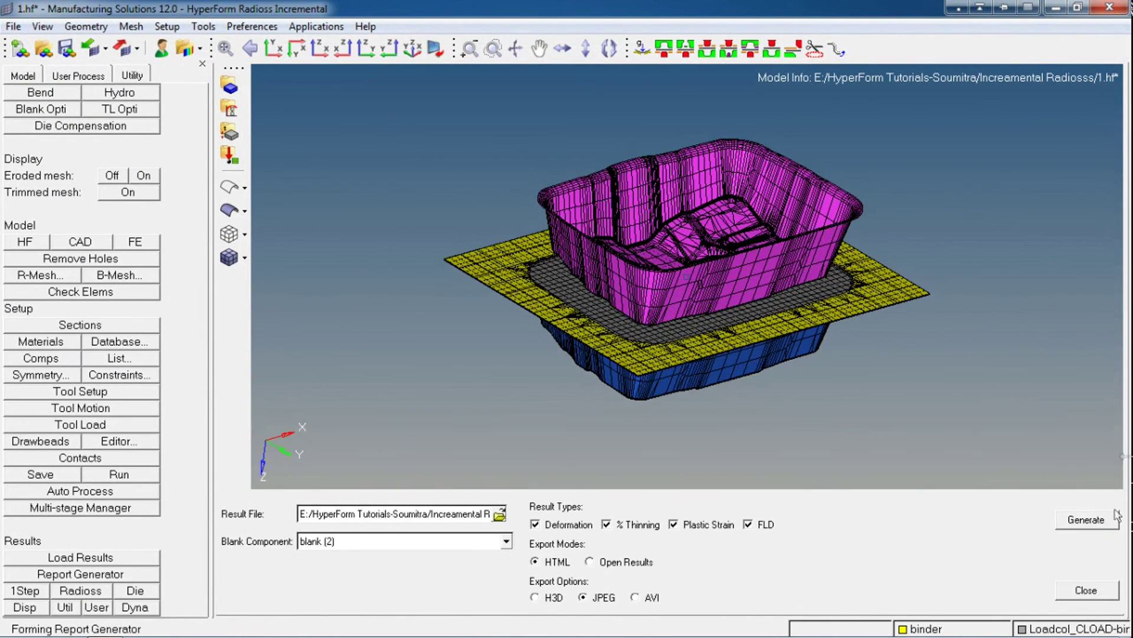
left_click(1087, 591)
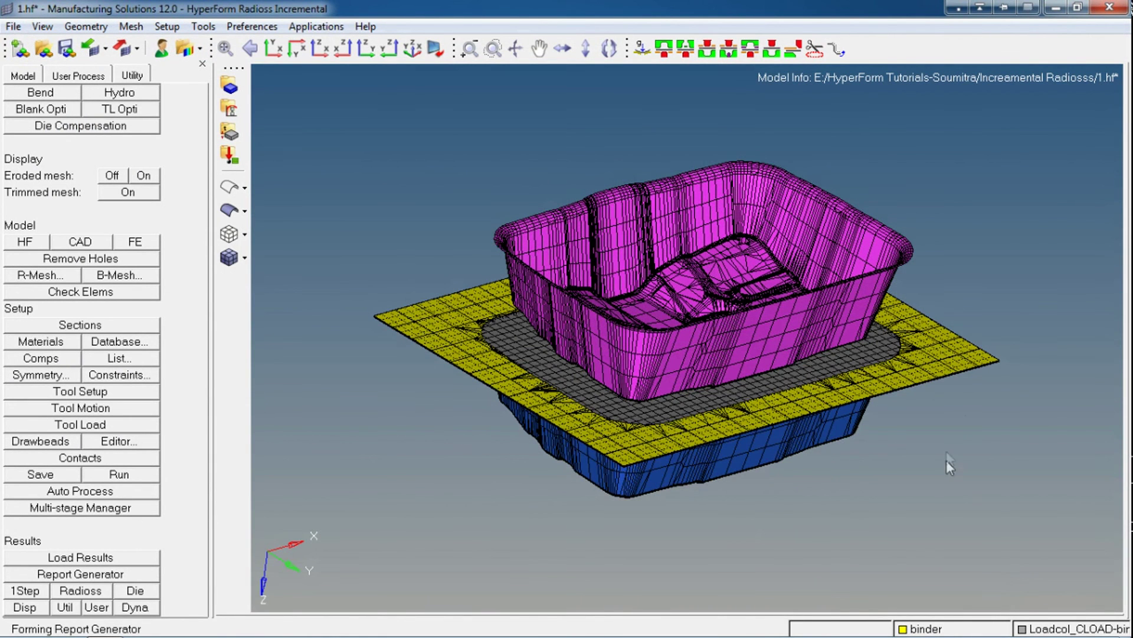